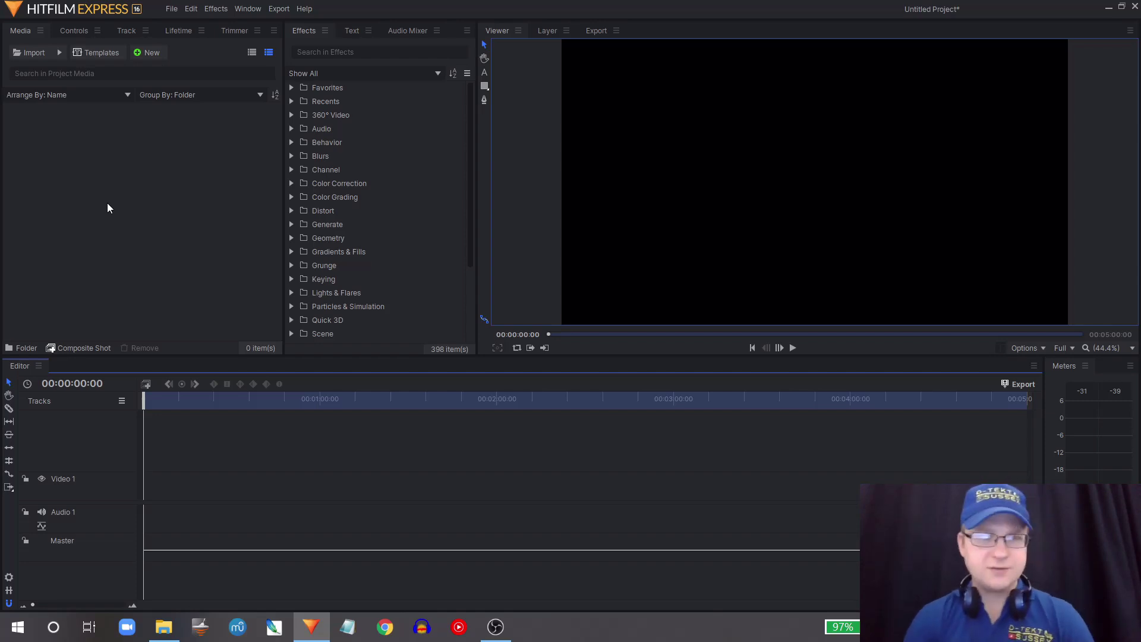
{"action": "left_click", "coordinate": [68, 31]}
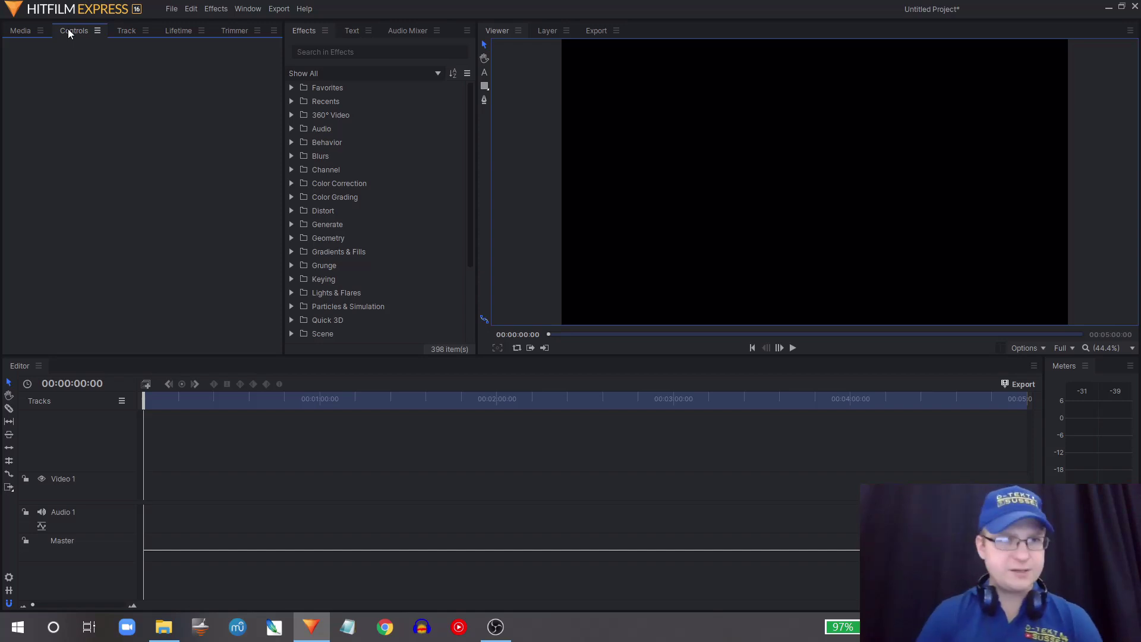
{"action": "left_click", "coordinate": [23, 34]}
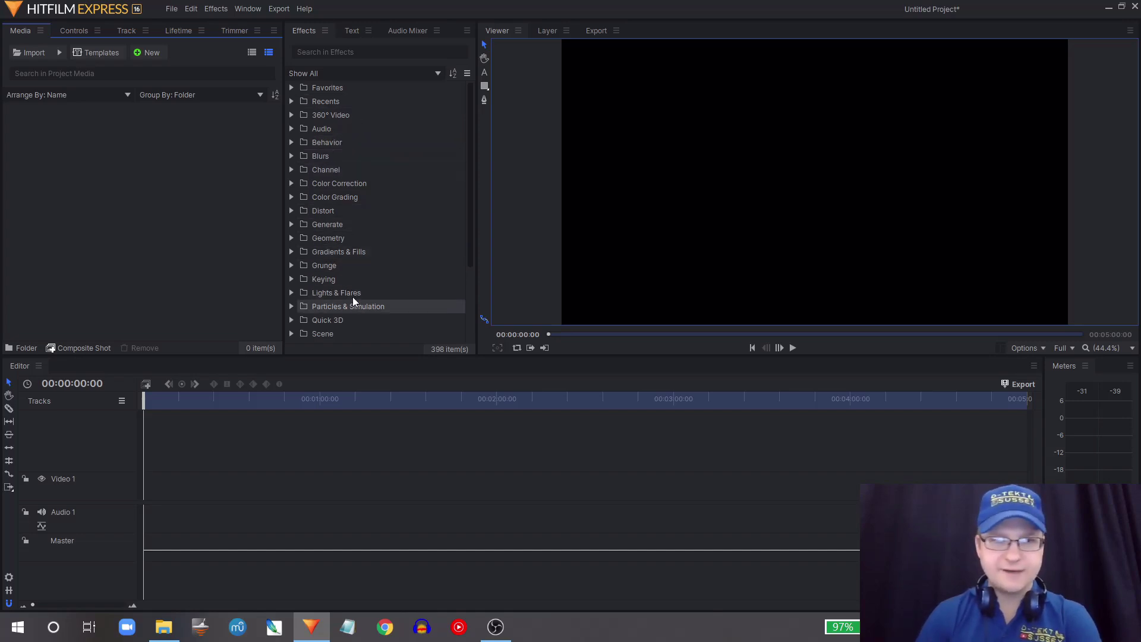
{"action": "left_click", "coordinate": [350, 32]}
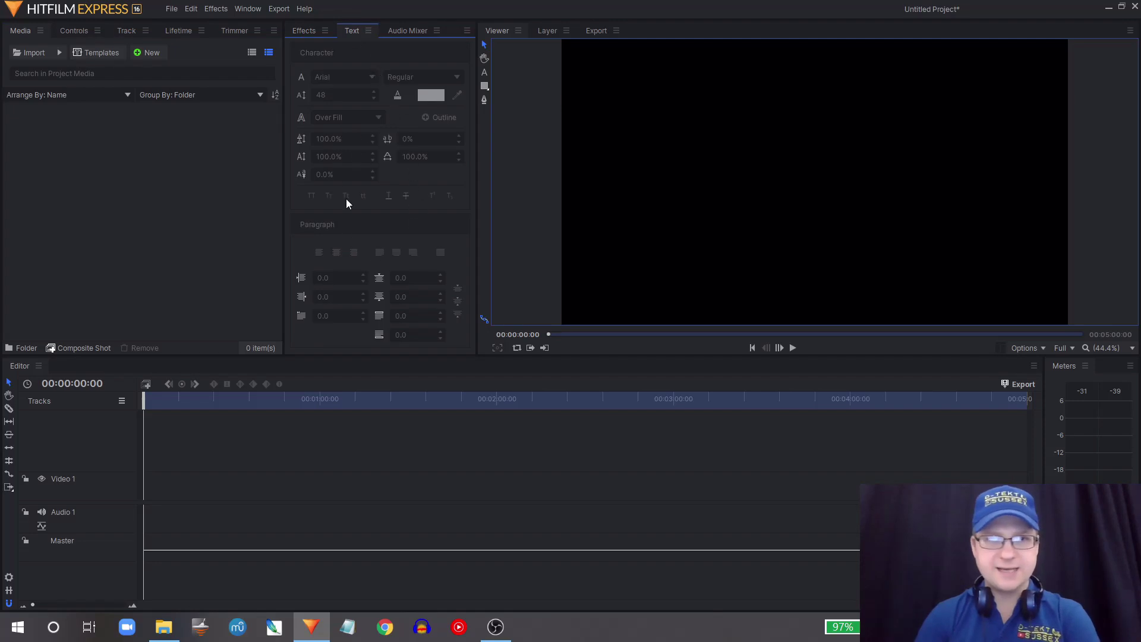
{"action": "left_click", "coordinate": [307, 32]}
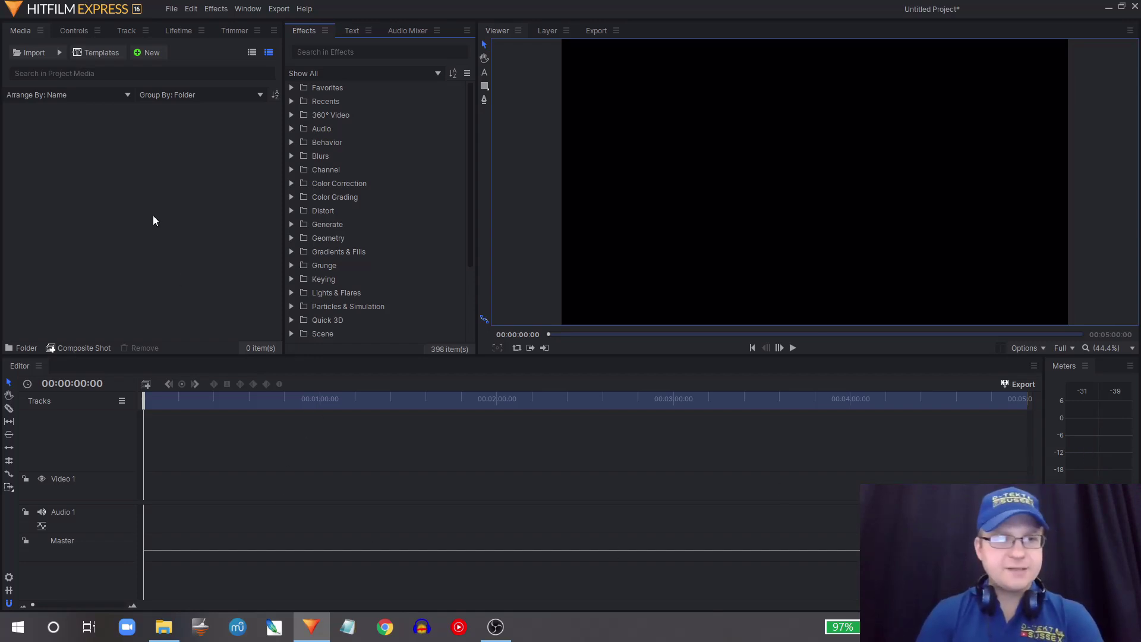
Import all nine videos from the Episode Clips folder into the project media.
{"action": "left_click", "coordinate": [164, 628]}
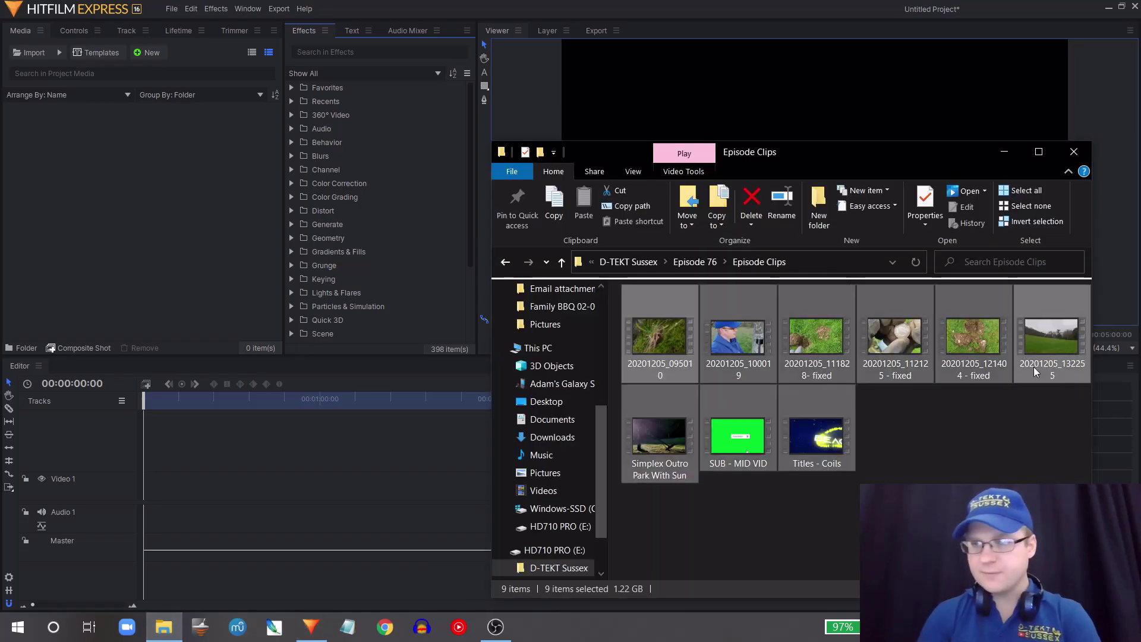
{"action": "left_click", "coordinate": [1029, 431]}
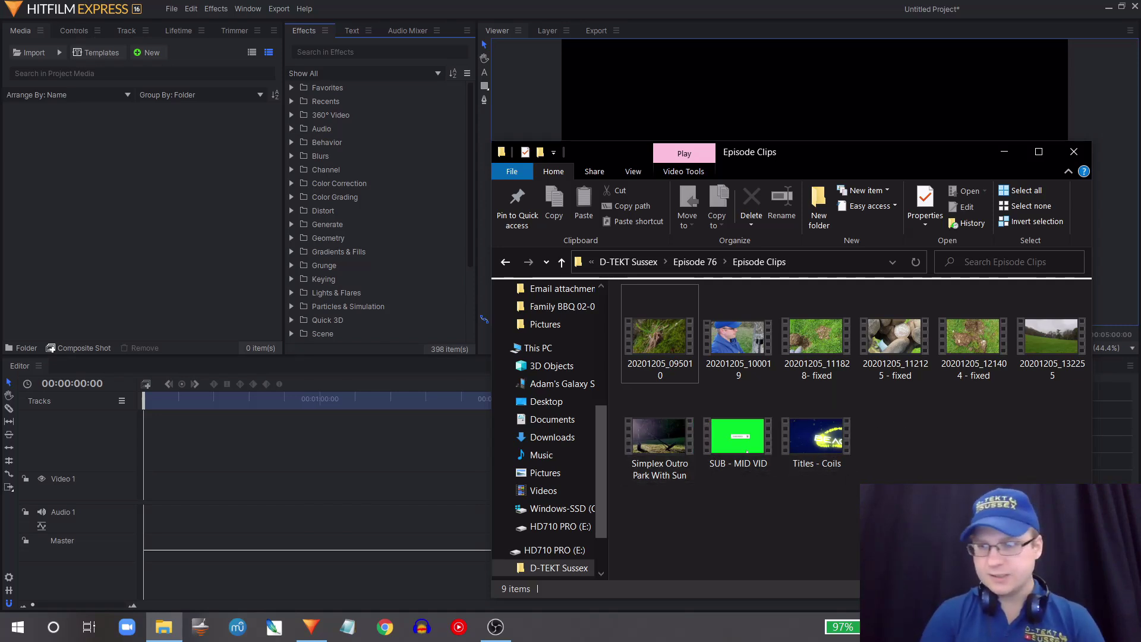
{"action": "left_click_drag", "start_coordinate": [1083, 556], "coordinate": [169, 227]}
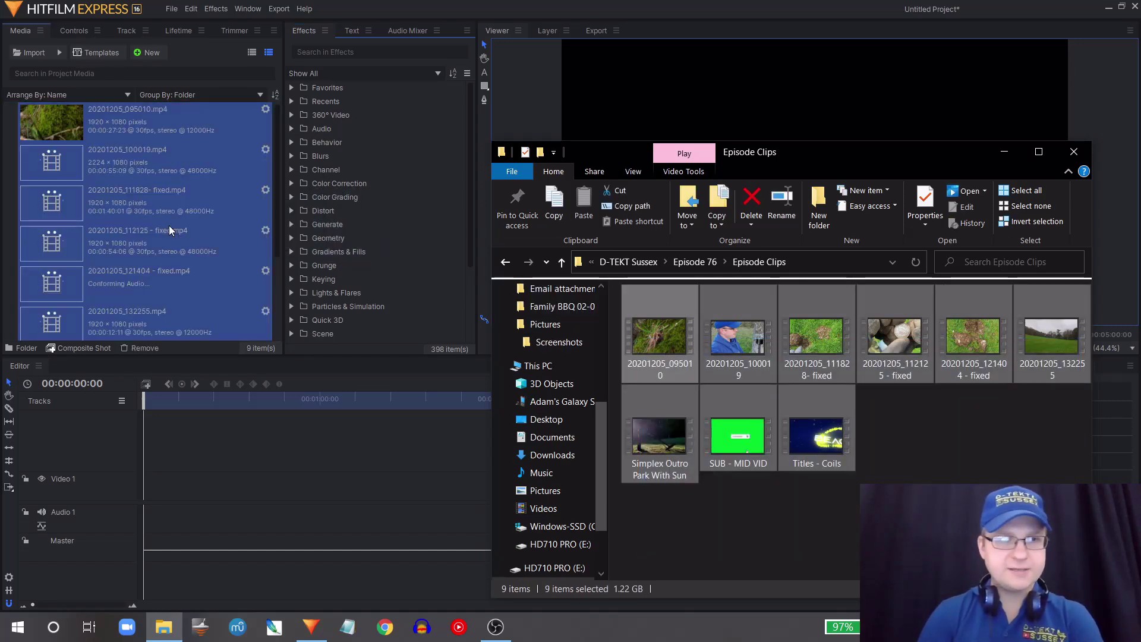
{"action": "left_click", "coordinate": [1006, 152]}
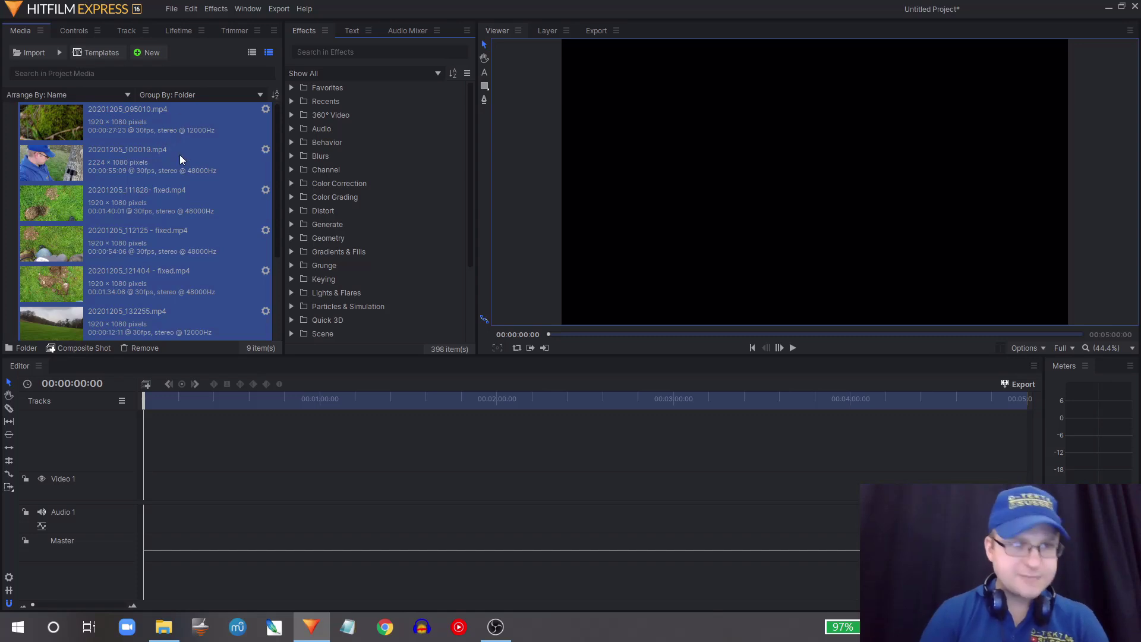
Look through the imported clips in the project media, from 20201205_095010.mp4 down to Titles - Coils.mp4.
{"action": "left_click", "coordinate": [180, 275]}
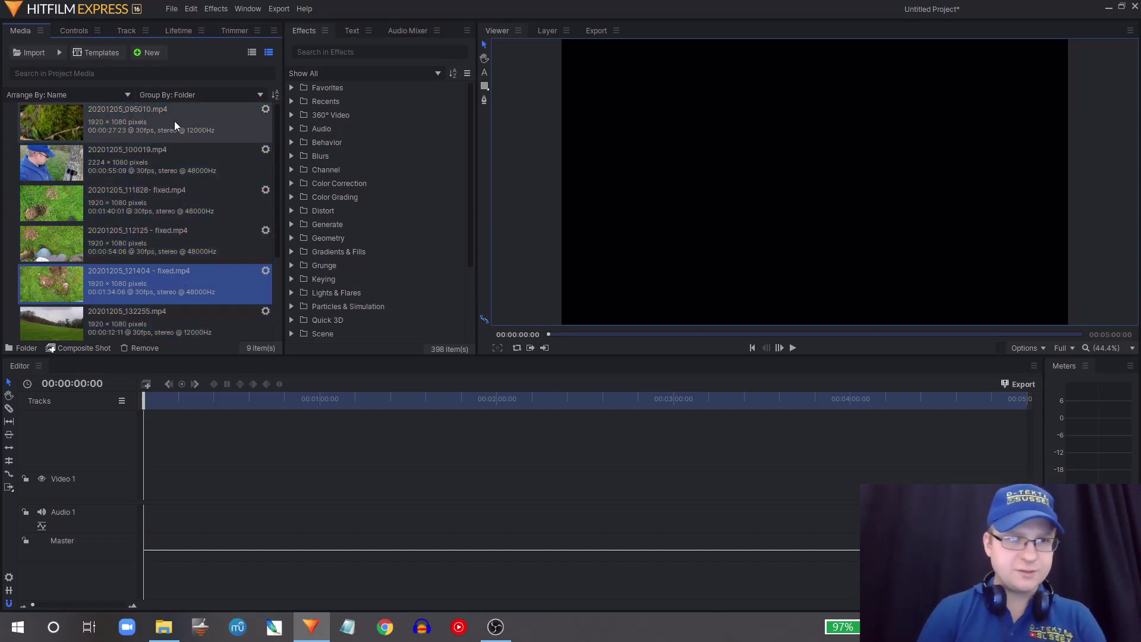
{"action": "scroll", "coordinate": [181, 273], "scroll_direction": "down", "scroll_amount": 3}
{"action": "scroll", "coordinate": [181, 274], "scroll_direction": "up", "scroll_amount": 3}
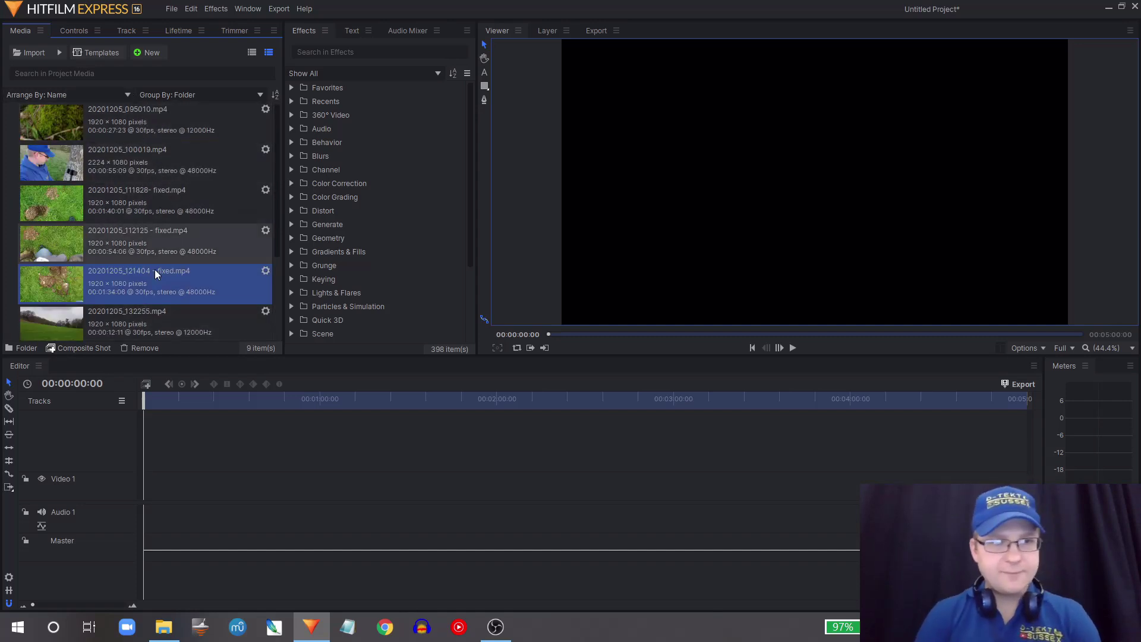
{"action": "left_click", "coordinate": [153, 128]}
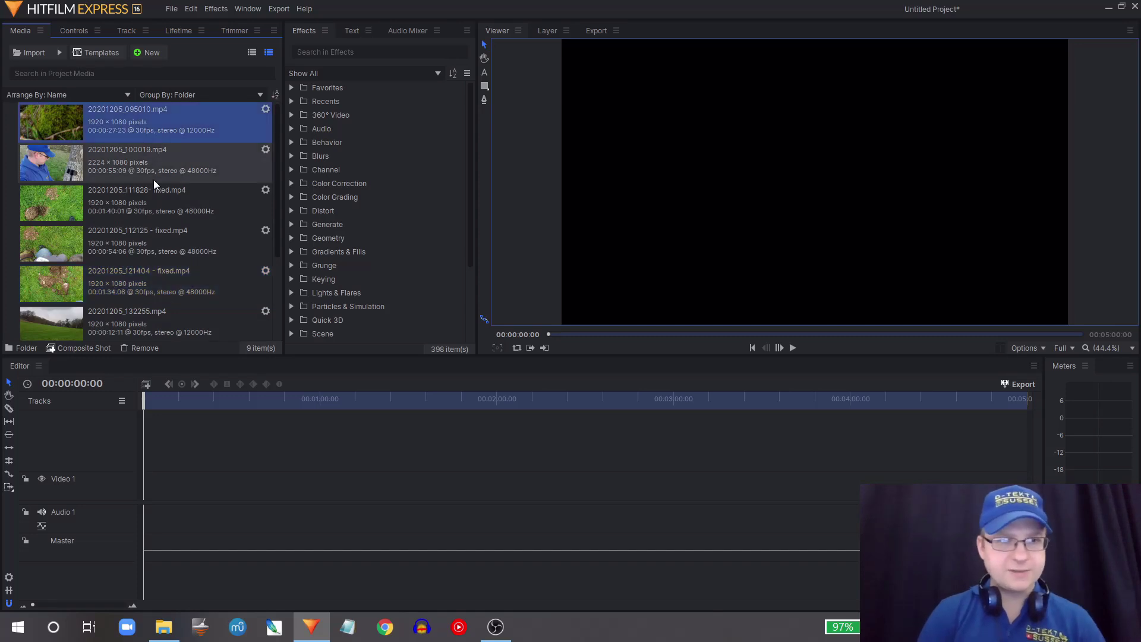
{"action": "left_click", "coordinate": [157, 321], "text": "ctrl"}
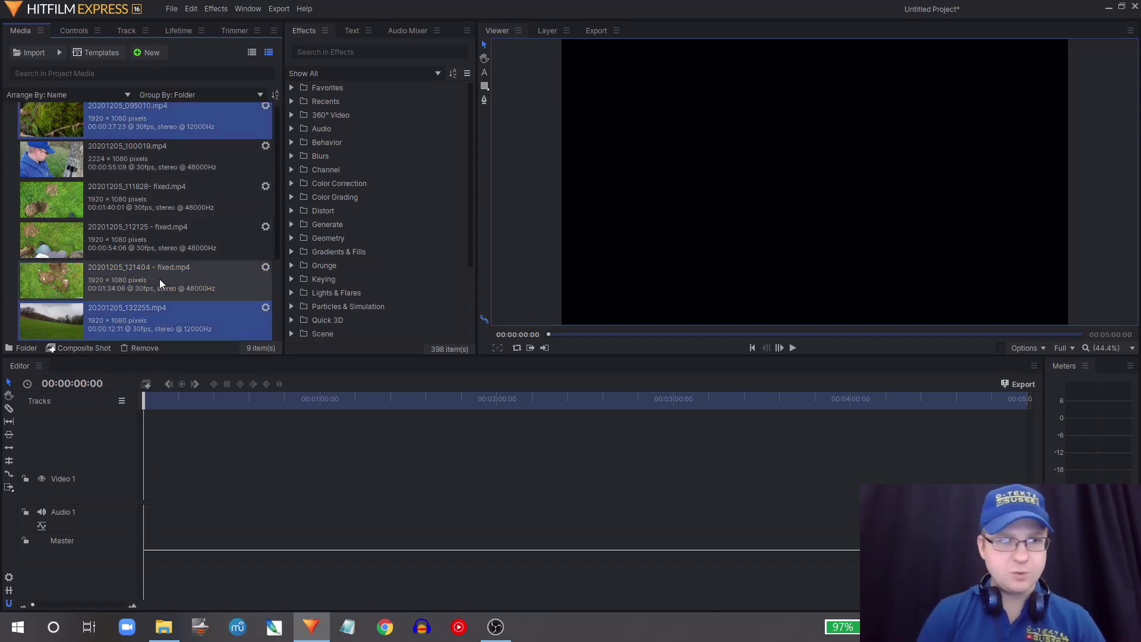
{"action": "left_click", "coordinate": [159, 310]}
{"action": "scroll", "coordinate": [182, 229], "scroll_direction": "down", "scroll_amount": 3}
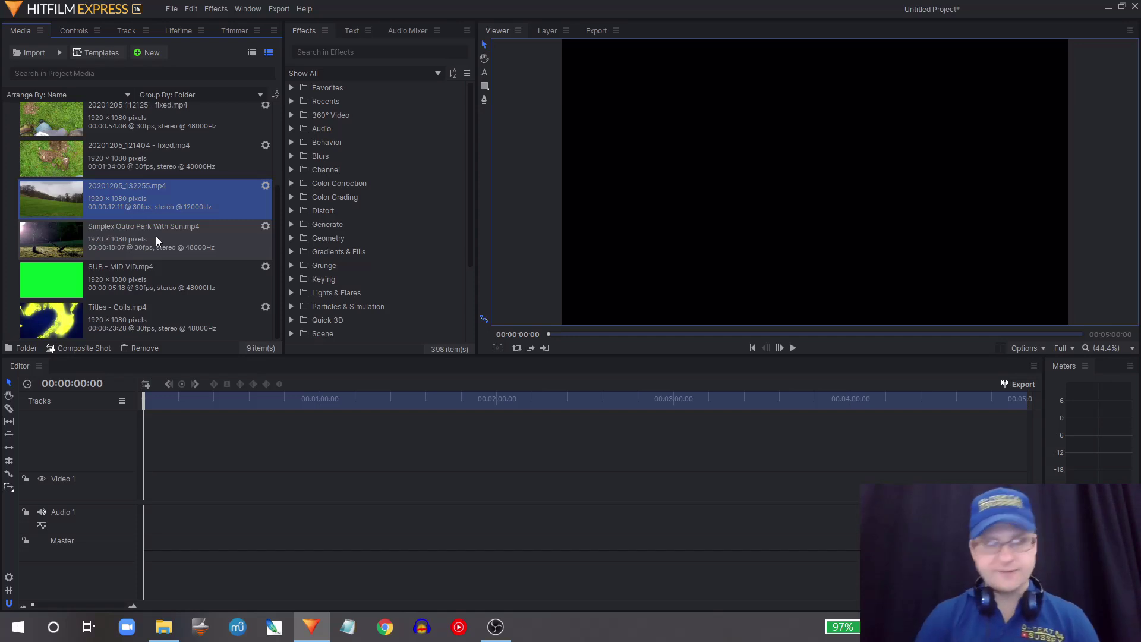
{"action": "scroll", "coordinate": [140, 163], "scroll_direction": "up", "scroll_amount": 3}
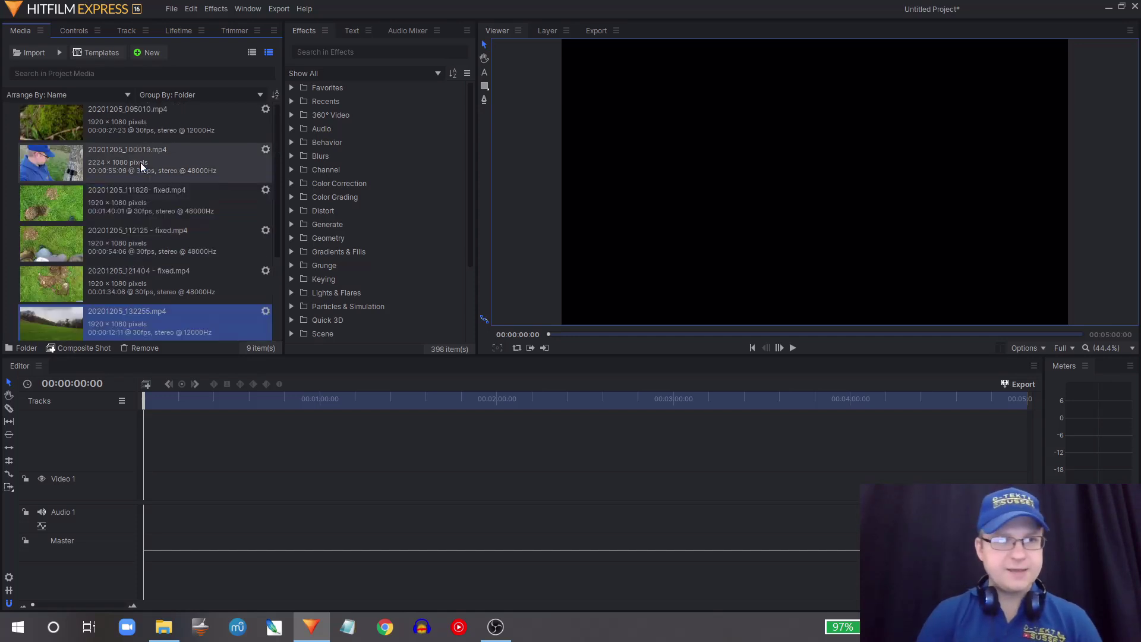
Place the full 20201205_095010.mp4 clip at the start of the Video 1 track.
{"action": "left_click", "coordinate": [126, 129]}
{"action": "left_click_drag", "start_coordinate": [126, 129], "coordinate": [146, 481]}
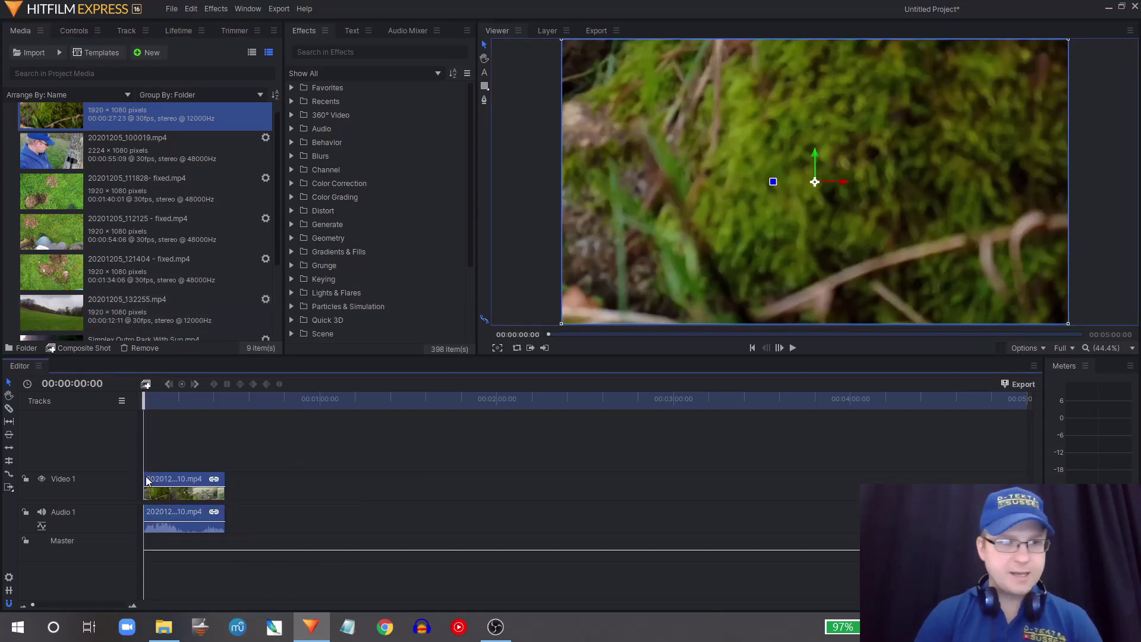
Open 20201205_095010.mp4 in the Trimmer and play about the first 14 seconds to find the section worth keeping.
{"action": "scroll", "coordinate": [138, 119], "scroll_direction": "up", "scroll_amount": 1}
{"action": "double_click", "coordinate": [127, 123]}
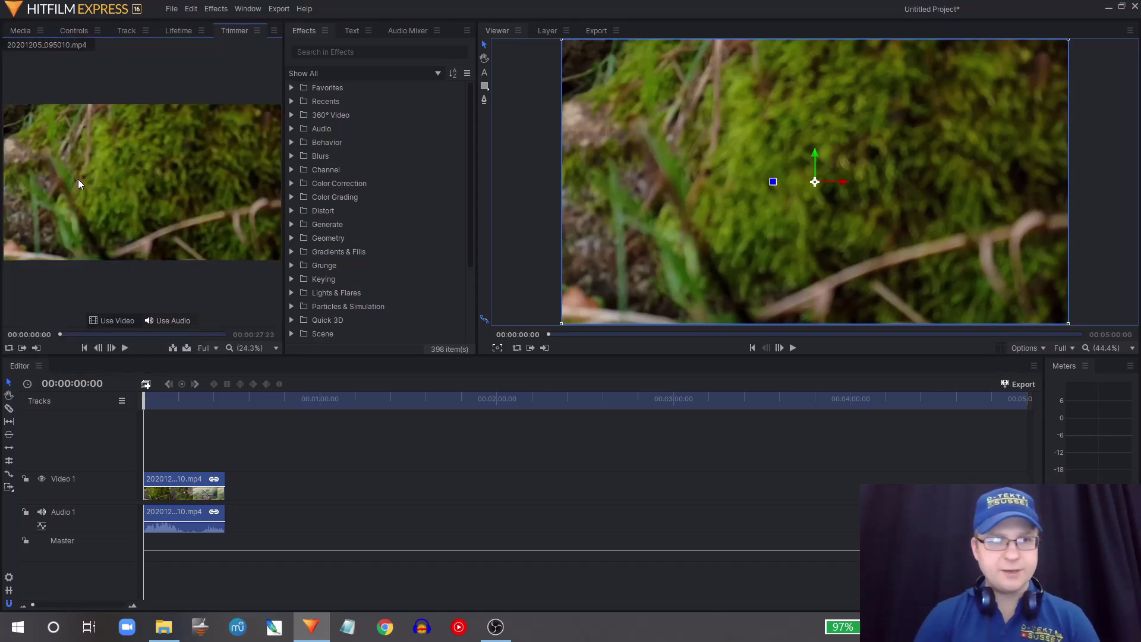
{"action": "left_click", "coordinate": [124, 347]}
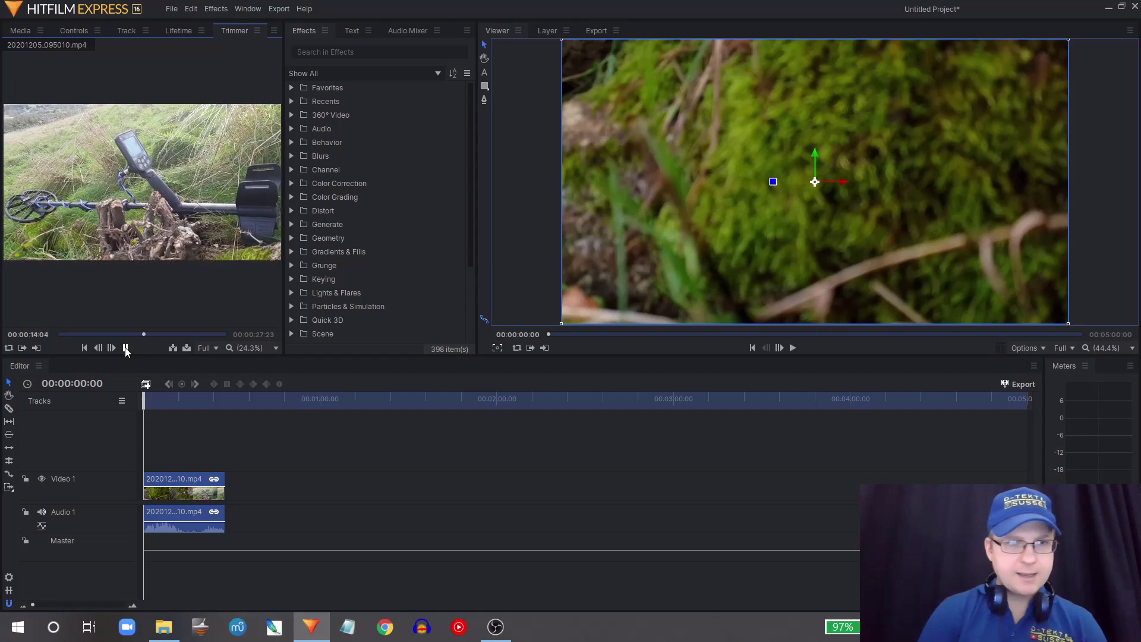
{"action": "left_click", "coordinate": [125, 348]}
Set the clip's in point to 00:00:05:16 and out point to 00:00:14:06, and place the trimmed section on Video 1 at about 57 seconds.
{"action": "mouse_move", "coordinate": [104, 325]}
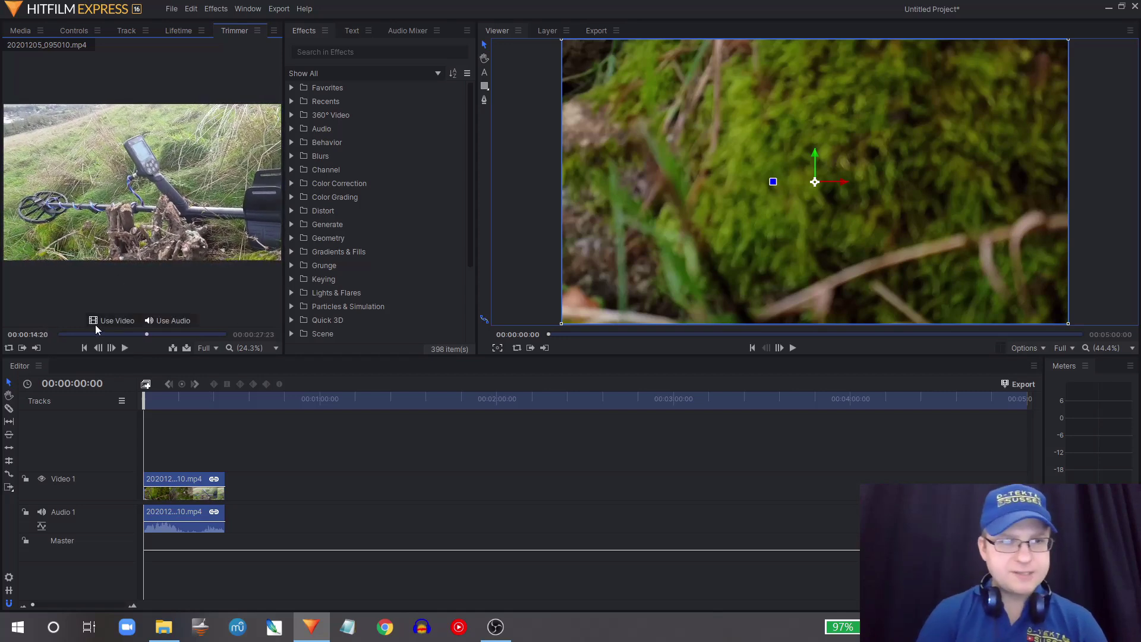
{"action": "left_click_drag", "start_coordinate": [66, 335], "coordinate": [90, 338]}
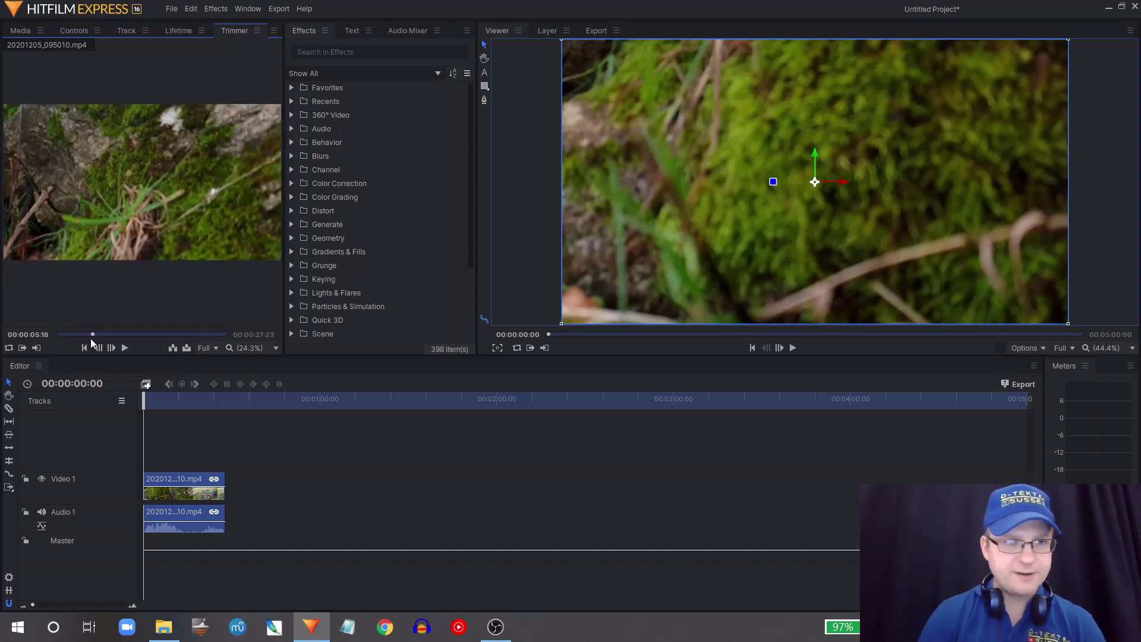
{"action": "left_click", "coordinate": [23, 349]}
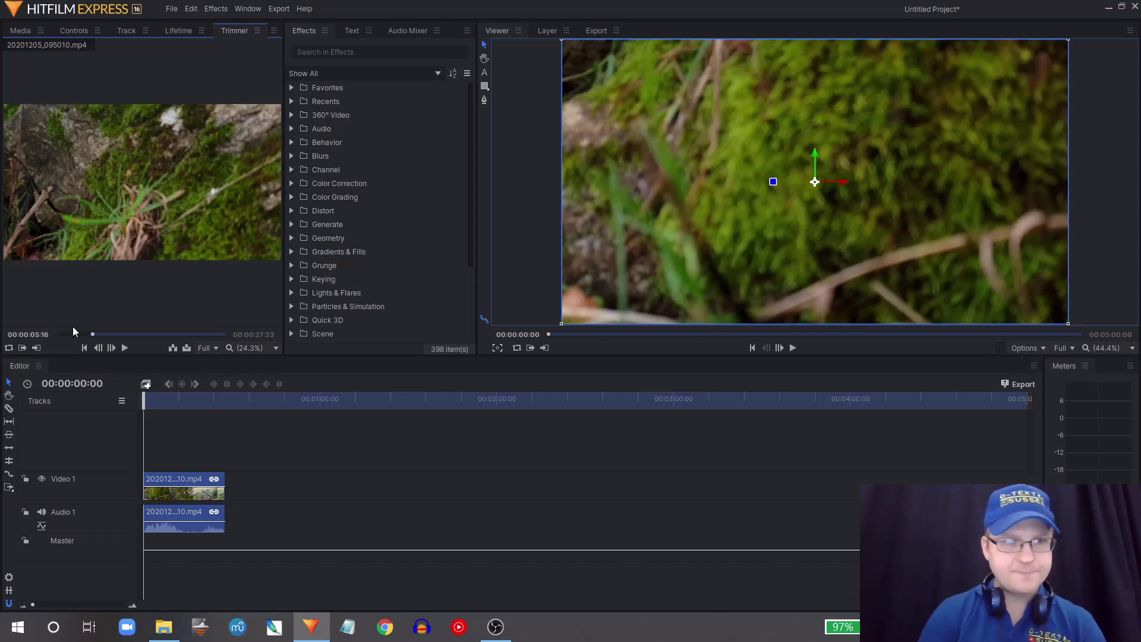
{"action": "left_click_drag", "start_coordinate": [96, 333], "coordinate": [144, 344]}
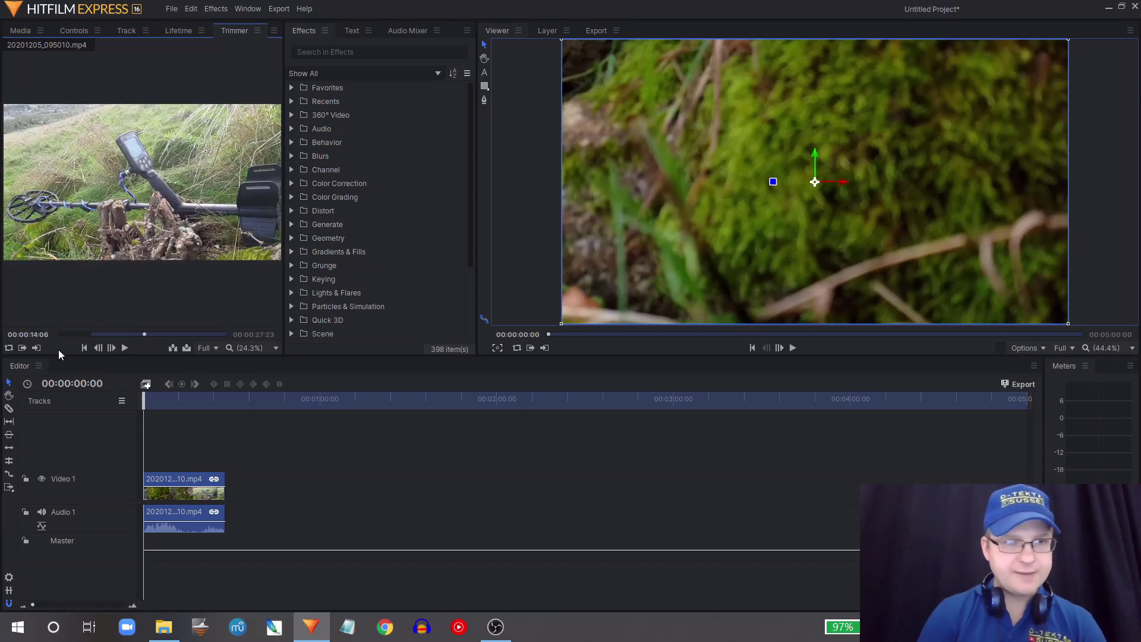
{"action": "left_click", "coordinate": [35, 349]}
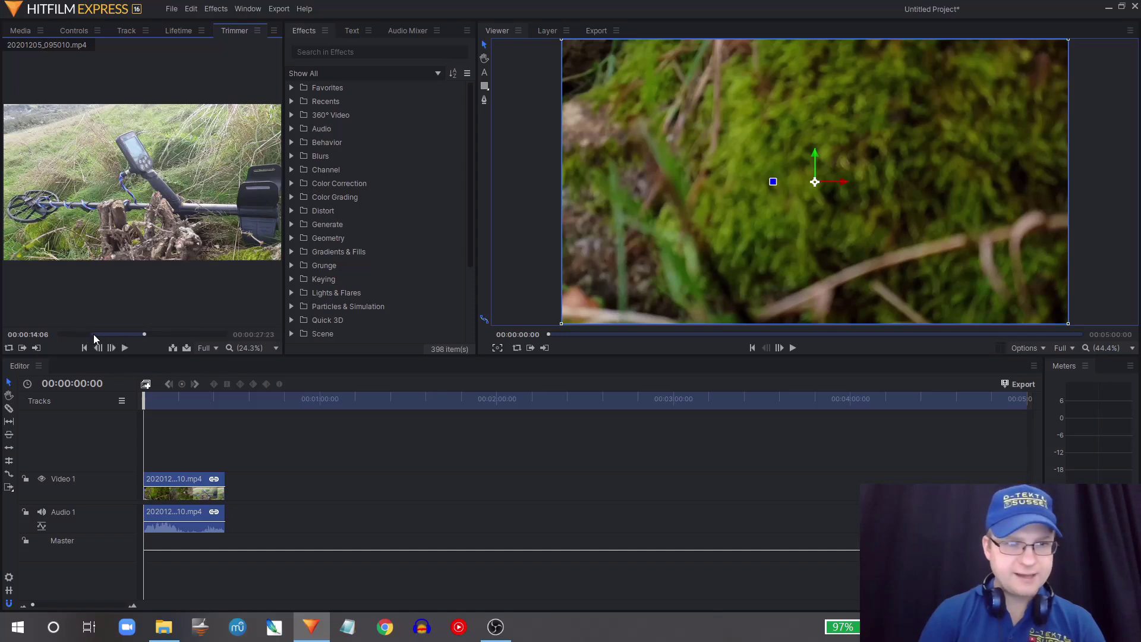
{"action": "mouse_move", "coordinate": [125, 218]}
{"action": "left_click_drag", "start_coordinate": [122, 210], "coordinate": [312, 479]}
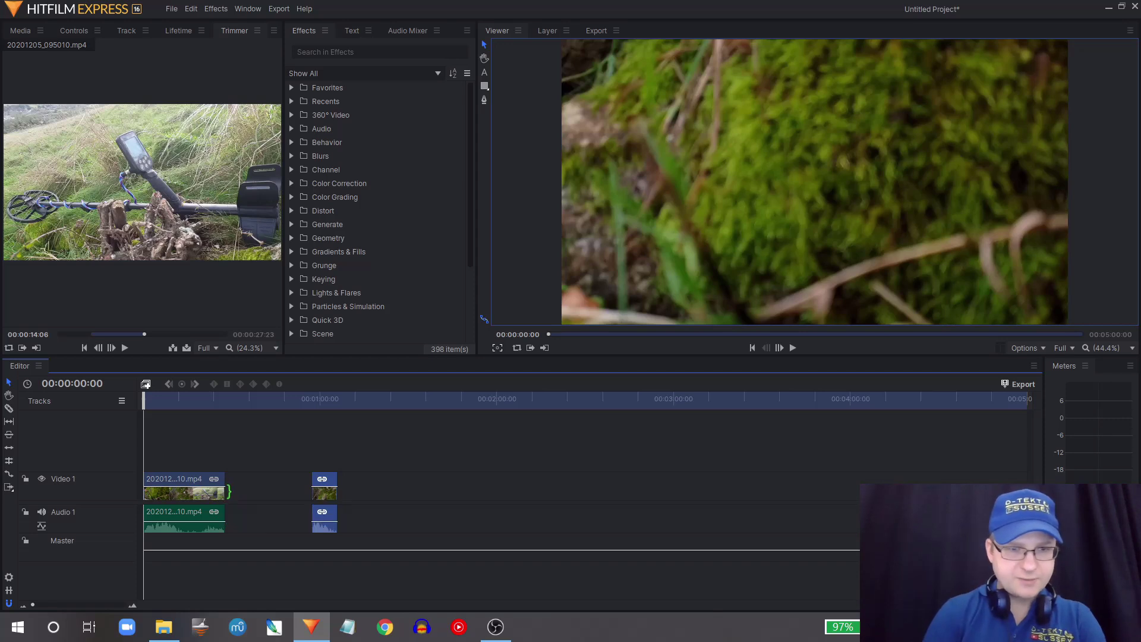
Delete the untrimmed 20201205_095010.mp4 clip from the timeline and move the trimmed section to the start of Video 1.
{"action": "mouse_move", "coordinate": [229, 491]}
{"action": "left_mouse_down"}
{"action": "mouse_move", "coordinate": [205, 492]}
{"action": "mouse_move", "coordinate": [226, 494]}
{"action": "left_mouse_up"}
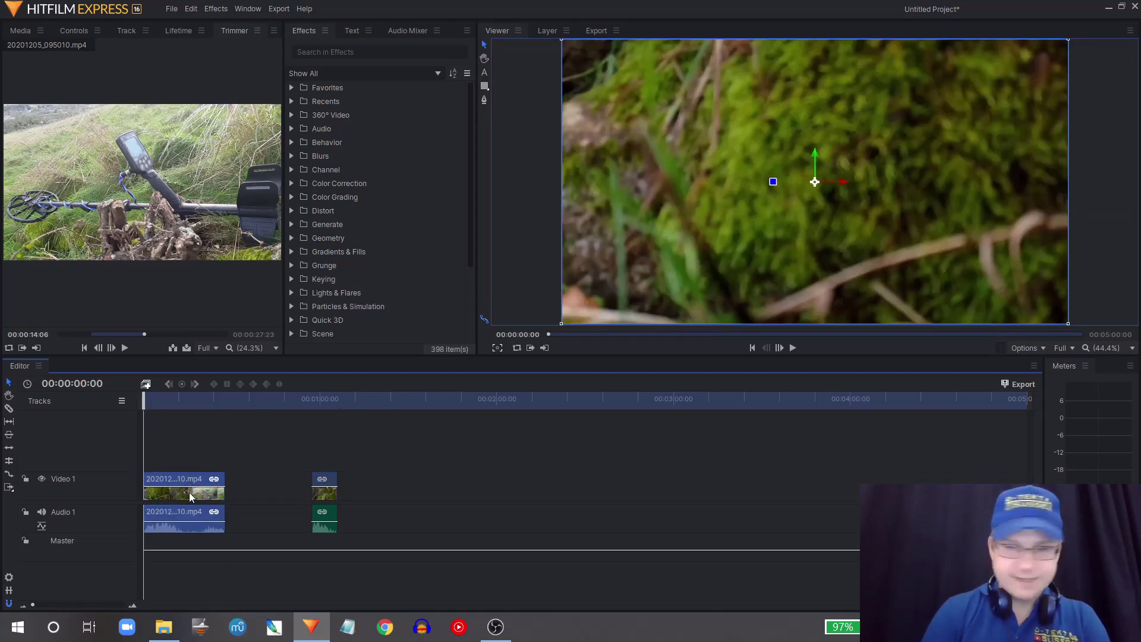
{"action": "key", "text": "Delete"}
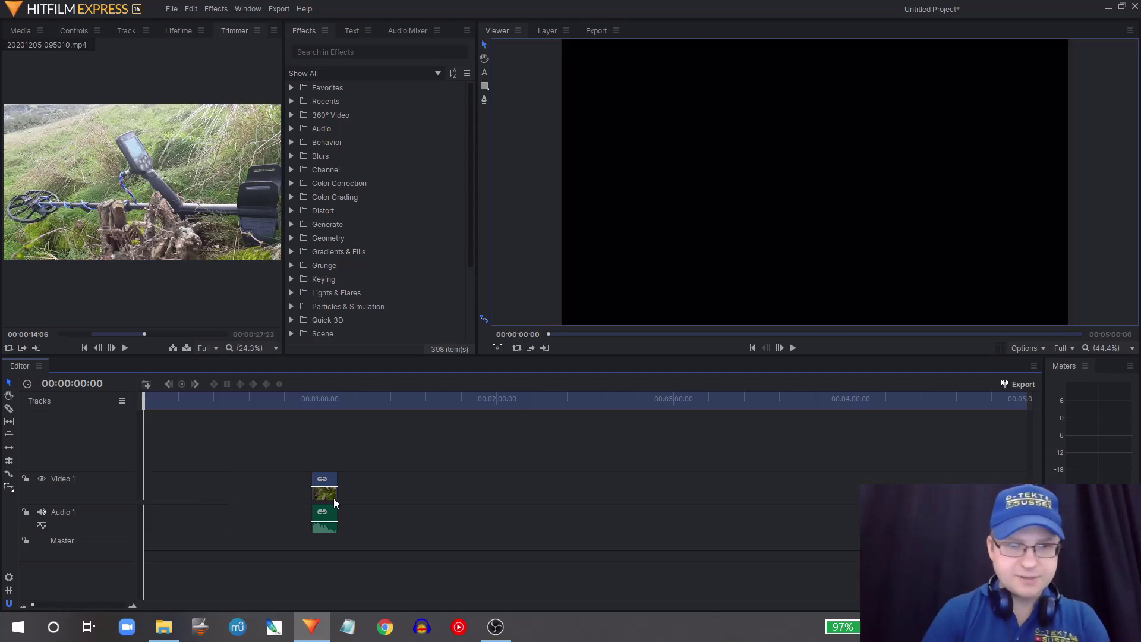
{"action": "left_click_drag", "start_coordinate": [329, 499], "coordinate": [158, 486]}
Scrub through the trimmed opening clip and play it from the start of the timeline.
{"action": "left_click_drag", "start_coordinate": [144, 400], "coordinate": [169, 409]}
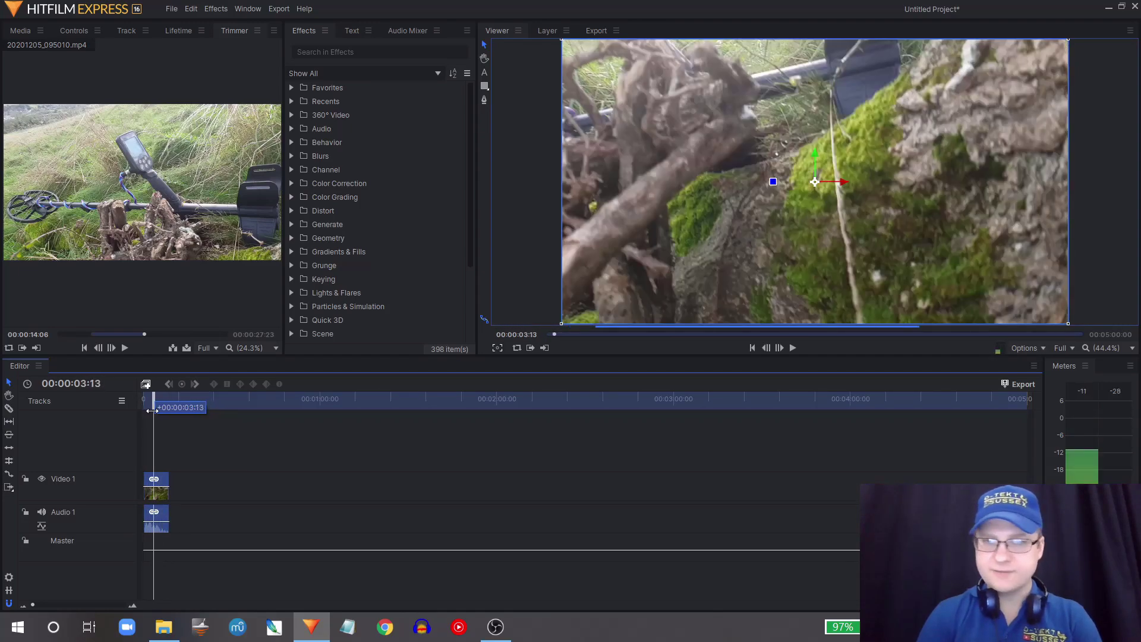
{"action": "left_click_drag", "start_coordinate": [148, 410], "coordinate": [131, 402]}
{"action": "key", "text": "space"}
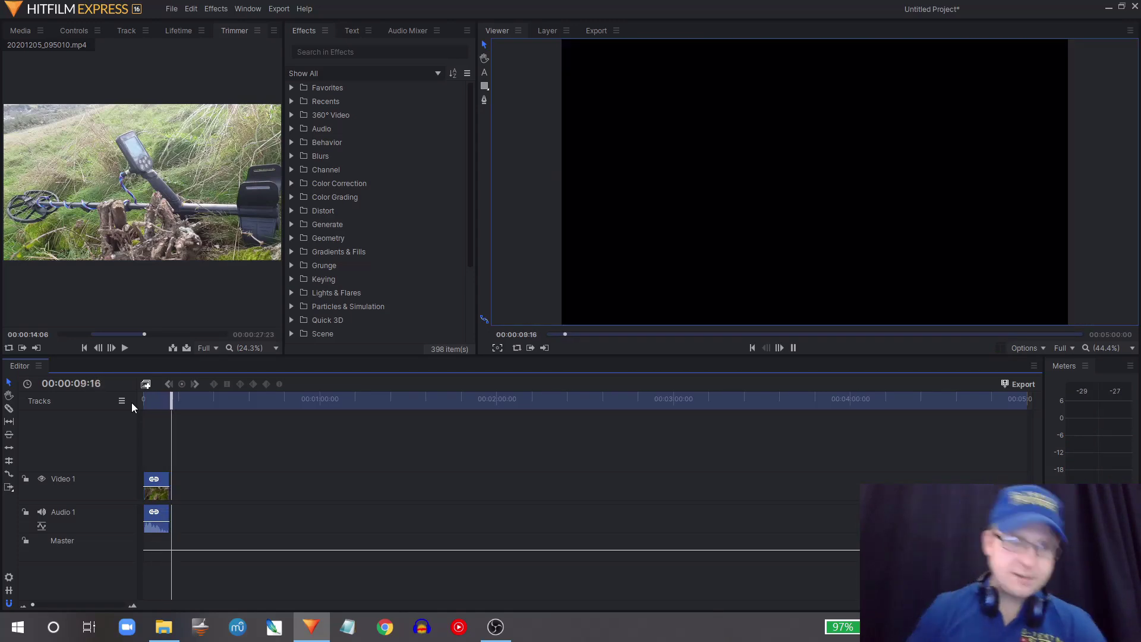
{"action": "key", "text": "space"}
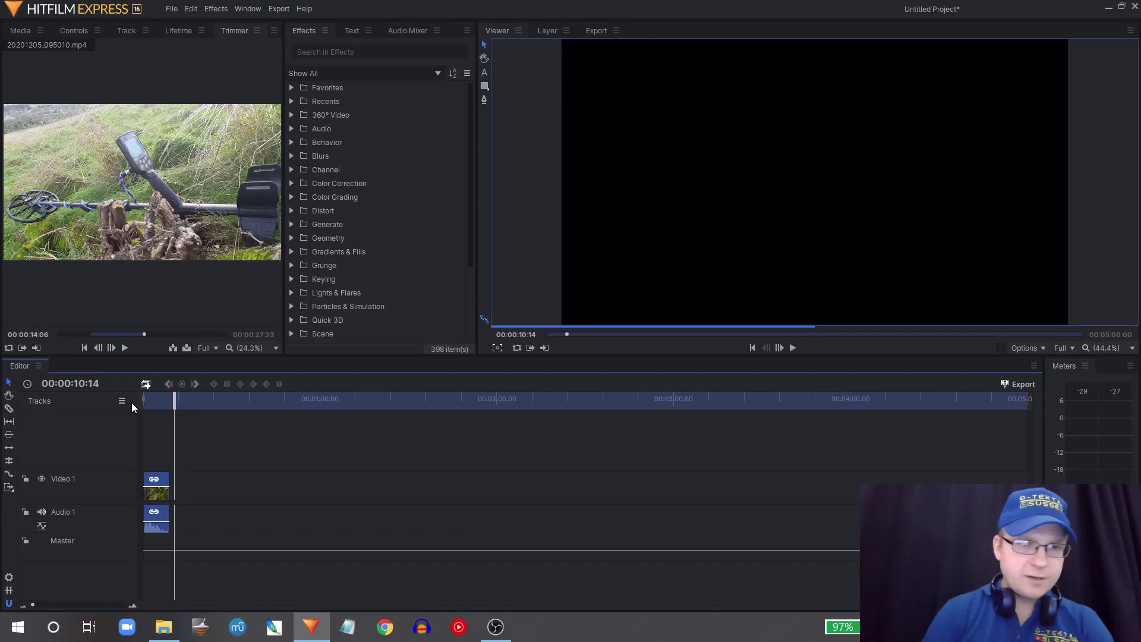
Add 20201205_100019.mp4 to Video 1 after a gap and trim its beginning to 00:01:00:16 on the timeline.
{"action": "left_click", "coordinate": [20, 33]}
{"action": "left_click_drag", "start_coordinate": [130, 173], "coordinate": [248, 487]}
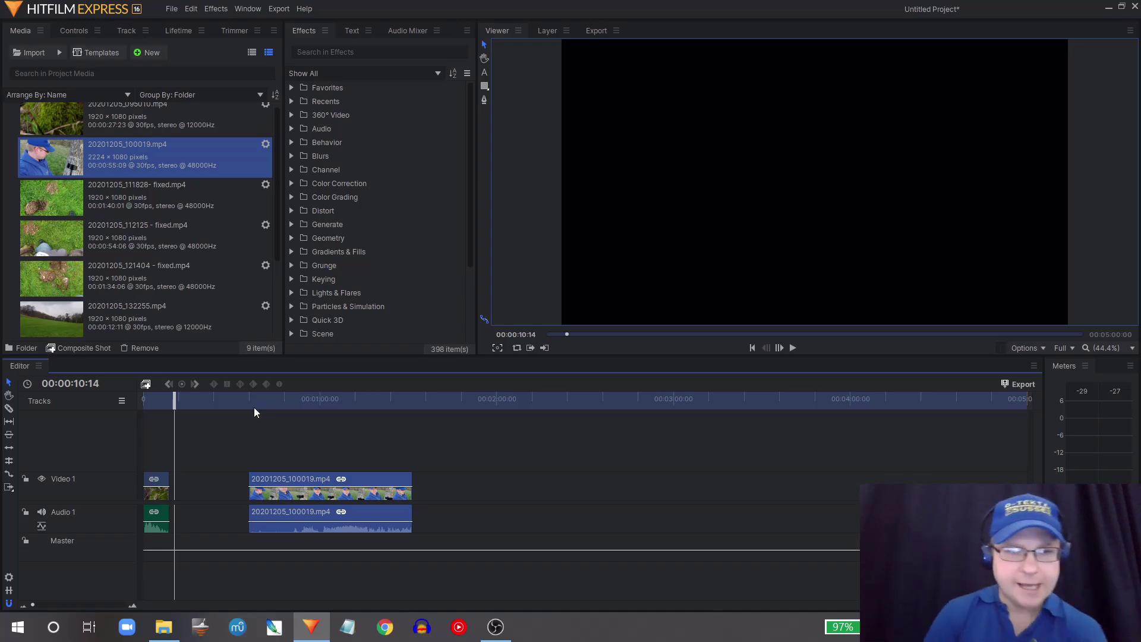
{"action": "left_click_drag", "start_coordinate": [254, 401], "coordinate": [321, 426]}
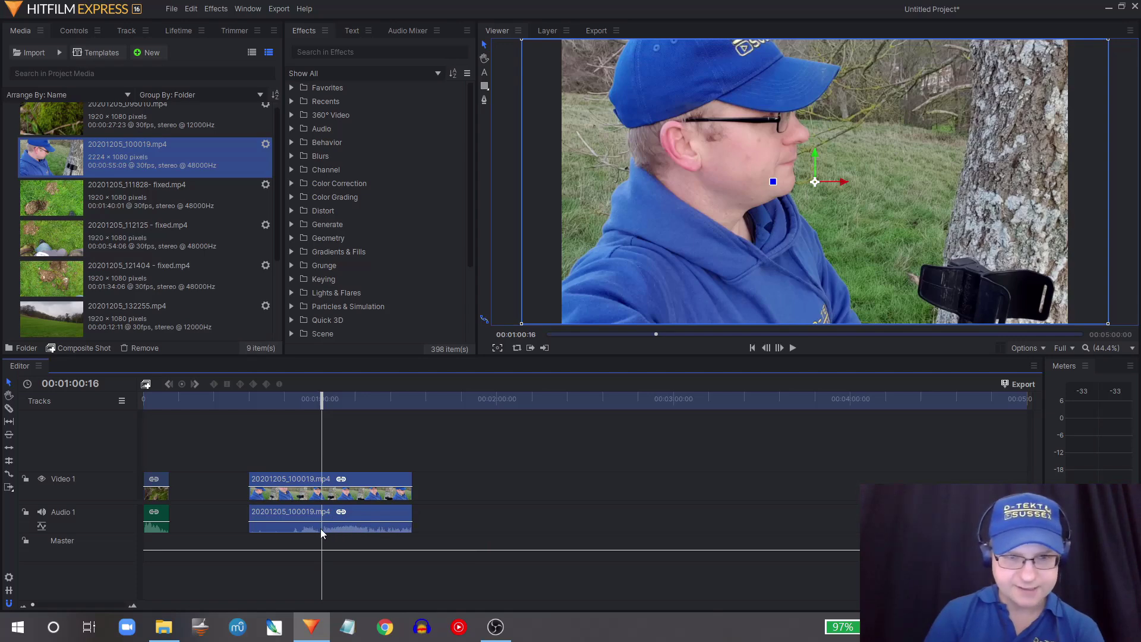
{"action": "left_click_drag", "start_coordinate": [246, 493], "coordinate": [315, 494]}
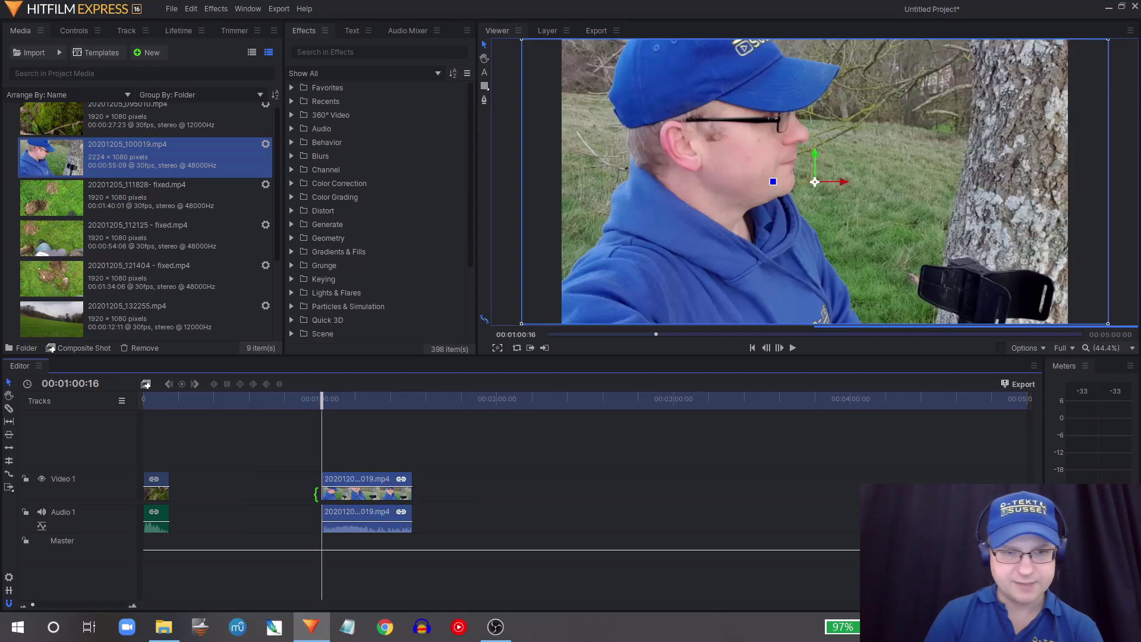
Find the last usable frame of 20201205_100019.mp4 before the camera drops and trim the clip's end there, at about 00:01:27.
{"action": "left_click", "coordinate": [401, 402]}
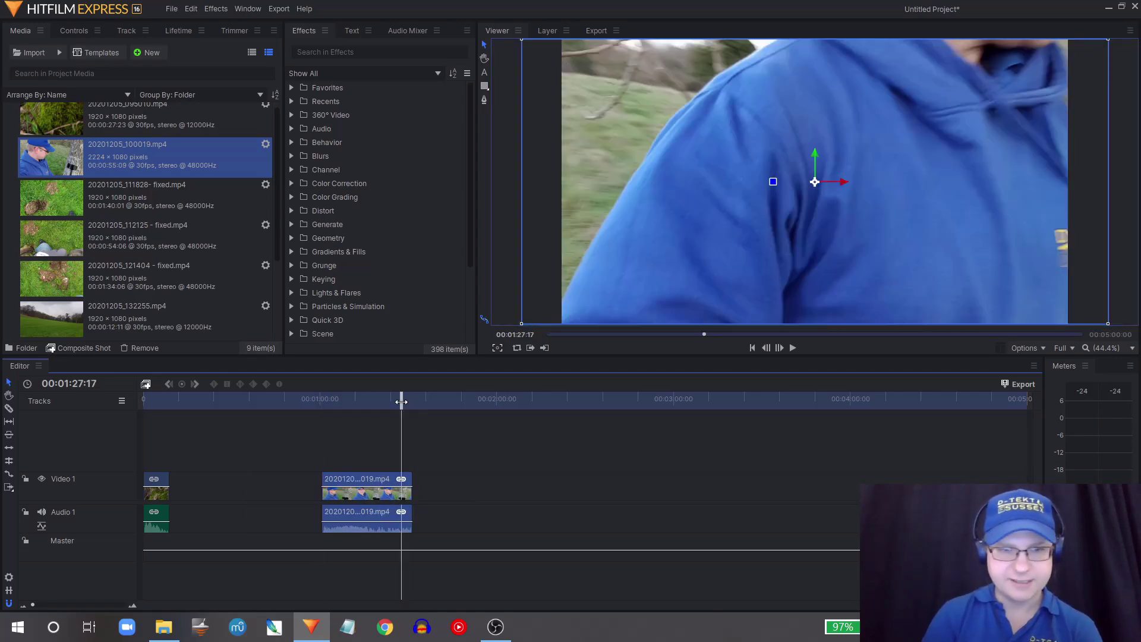
{"action": "left_click_drag", "start_coordinate": [401, 402], "coordinate": [395, 406]}
{"action": "key", "text": "space"}
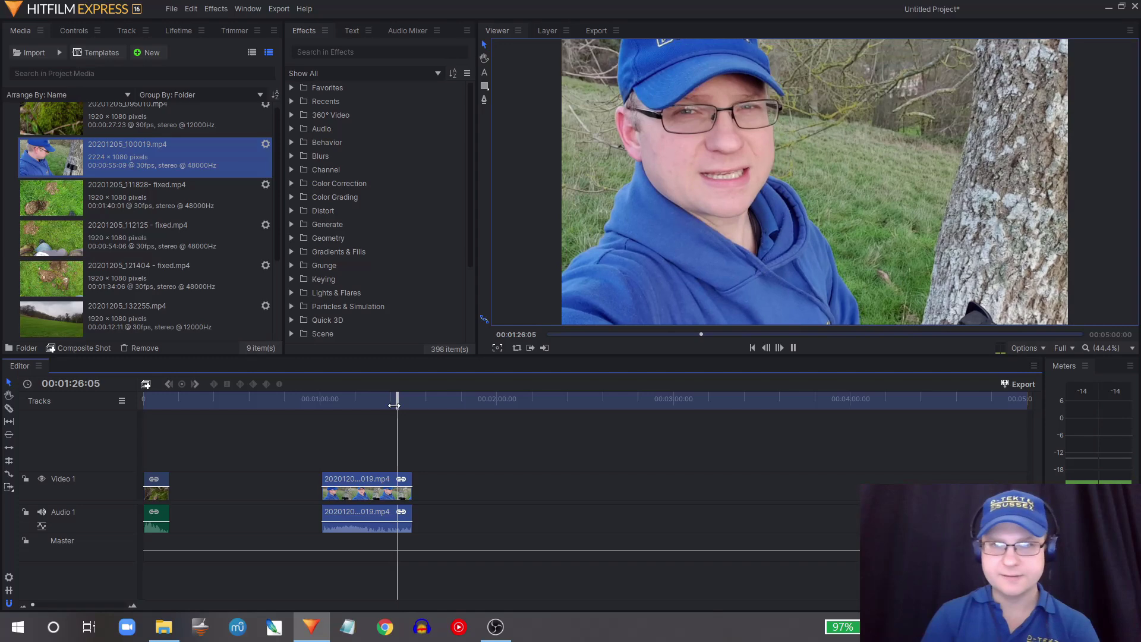
{"action": "key", "text": "space"}
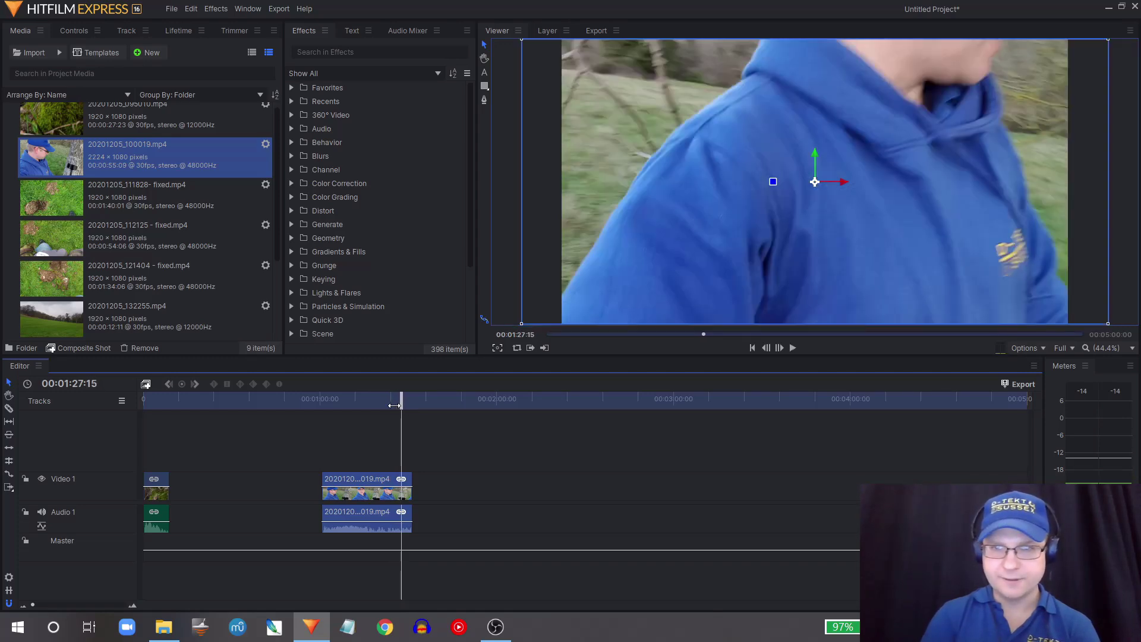
{"action": "key", "text": "Left"}
{"action": "key", "text": "Left"}
{"action": "key", "text": "Left"}
{"action": "key", "text": "Left"}
{"action": "key", "text": "Left"}
{"action": "key", "text": "Left"}
{"action": "key", "text": "Left"}
{"action": "key", "text": "Left"}
{"action": "key", "text": "Left"}
{"action": "key", "text": "Left"}
{"action": "key", "text": "Left"}
{"action": "key", "text": "Left"}
{"action": "key", "text": "Left"}
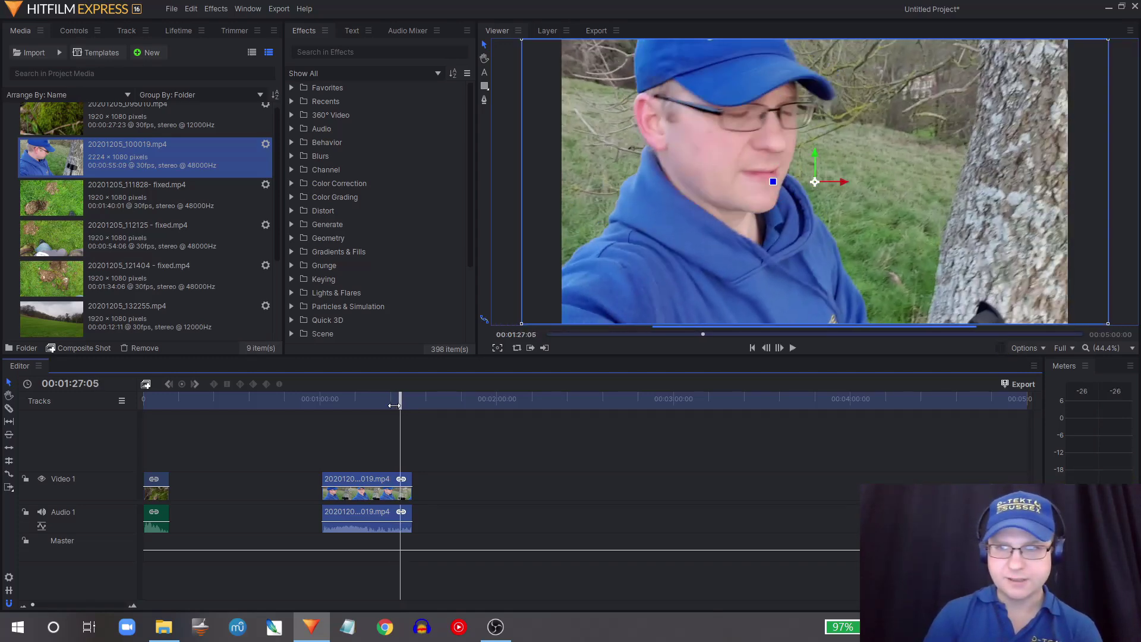
{"action": "key", "text": "Left"}
{"action": "key", "text": "Left"}
{"action": "key", "text": "Left"}
{"action": "key", "text": "Left"}
{"action": "key", "text": "Right"}
{"action": "key", "text": "Right"}
{"action": "key", "text": "Right"}
{"action": "left_click_drag", "start_coordinate": [414, 492], "coordinate": [399, 492]}
Move the trimmed 20201205_100019.mp4 clip directly after the opening clip on Video 1 and play across the join.
{"action": "left_click_drag", "start_coordinate": [319, 404], "coordinate": [413, 411]}
{"action": "left_click_drag", "start_coordinate": [359, 497], "coordinate": [207, 491]}
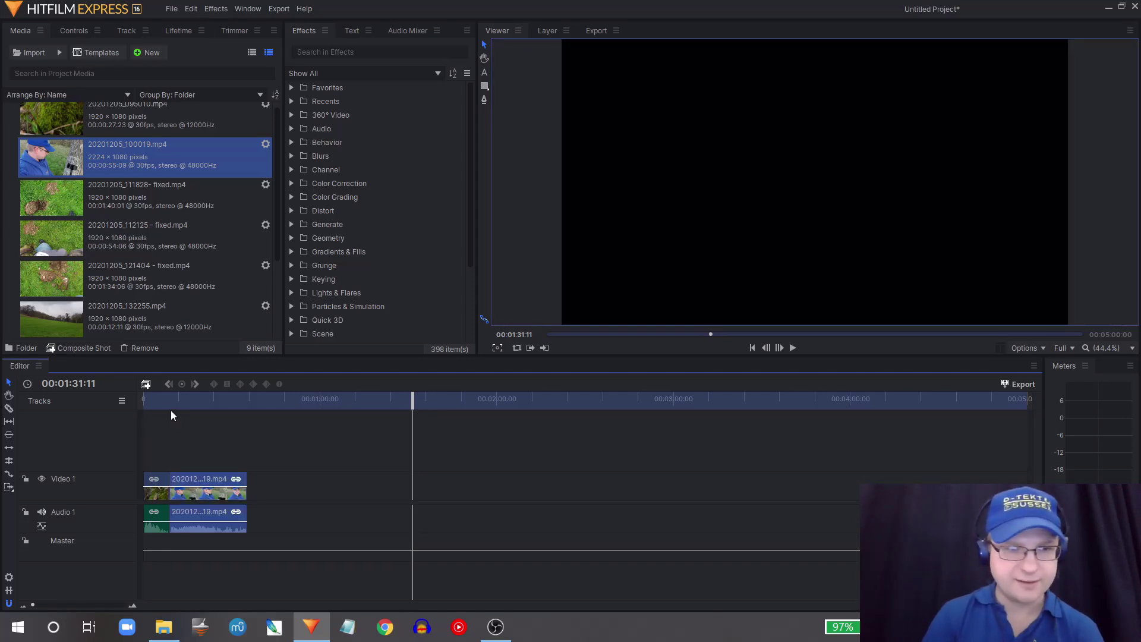
{"action": "left_click_drag", "start_coordinate": [163, 404], "coordinate": [156, 403]}
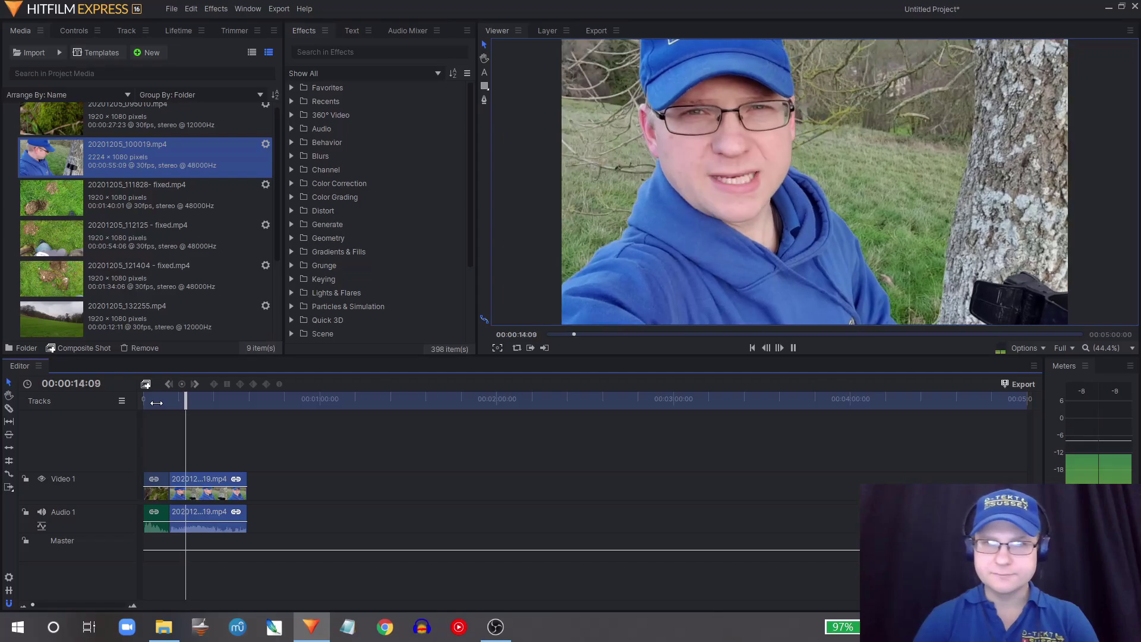
{"action": "key", "text": "space"}
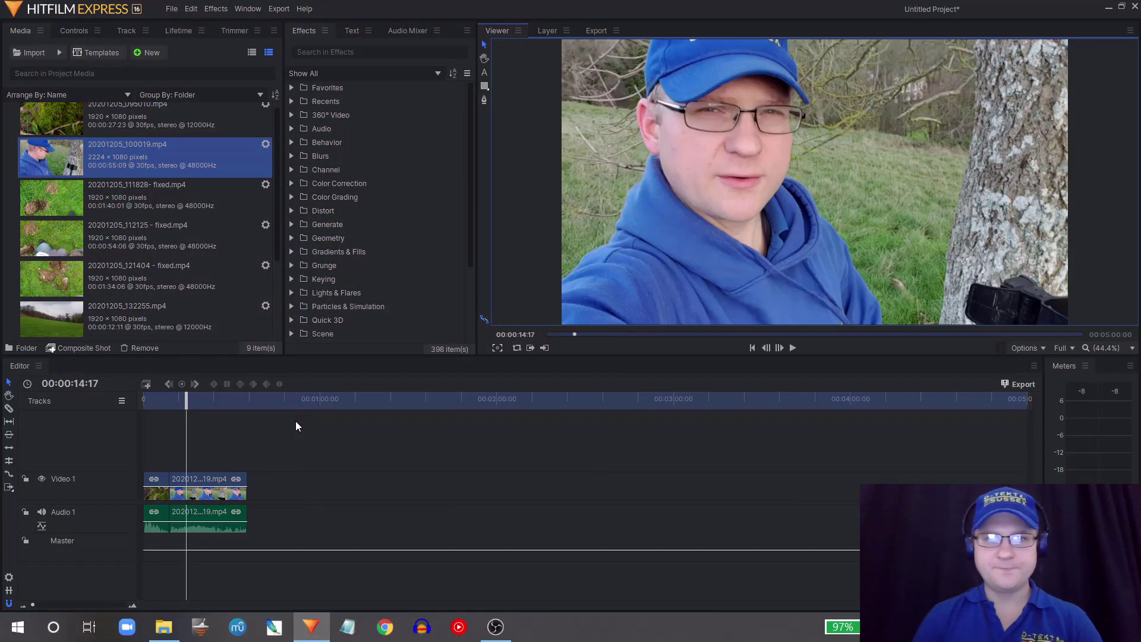
Add the four clips from 20201205_111828- fixed.mp4 through 20201205_132255.mp4 together to Video 1, after a gap following 20201205_100019.mp4.
{"action": "left_click", "coordinate": [138, 197]}
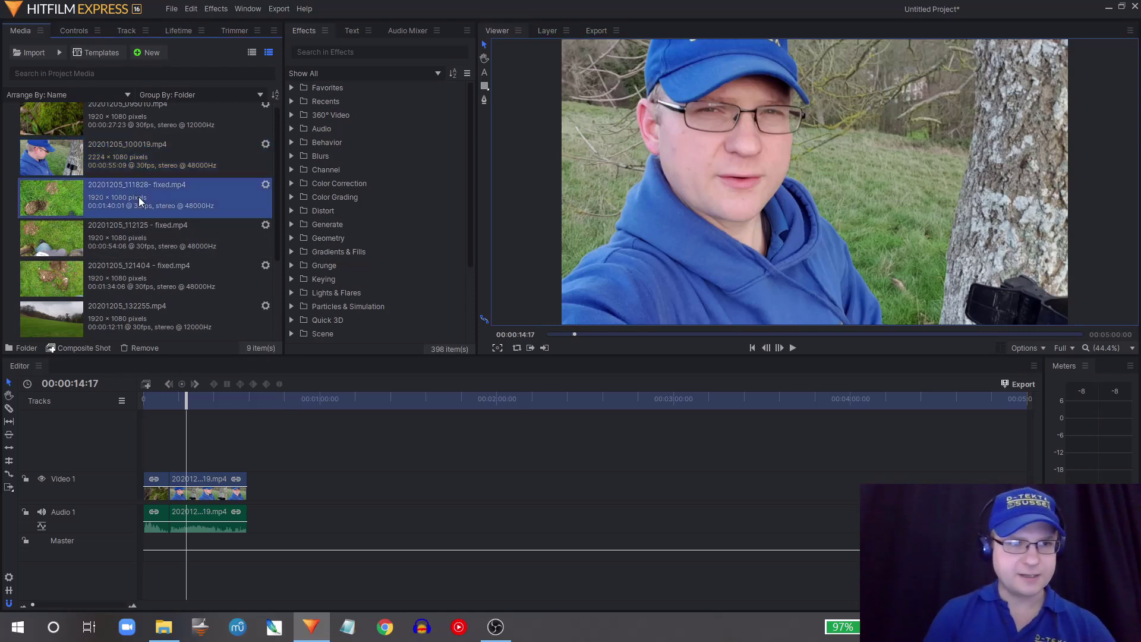
{"action": "left_click", "coordinate": [155, 313], "text": "shift"}
{"action": "left_click_drag", "start_coordinate": [149, 237], "coordinate": [359, 478]}
{"action": "left_click", "coordinate": [448, 434]}
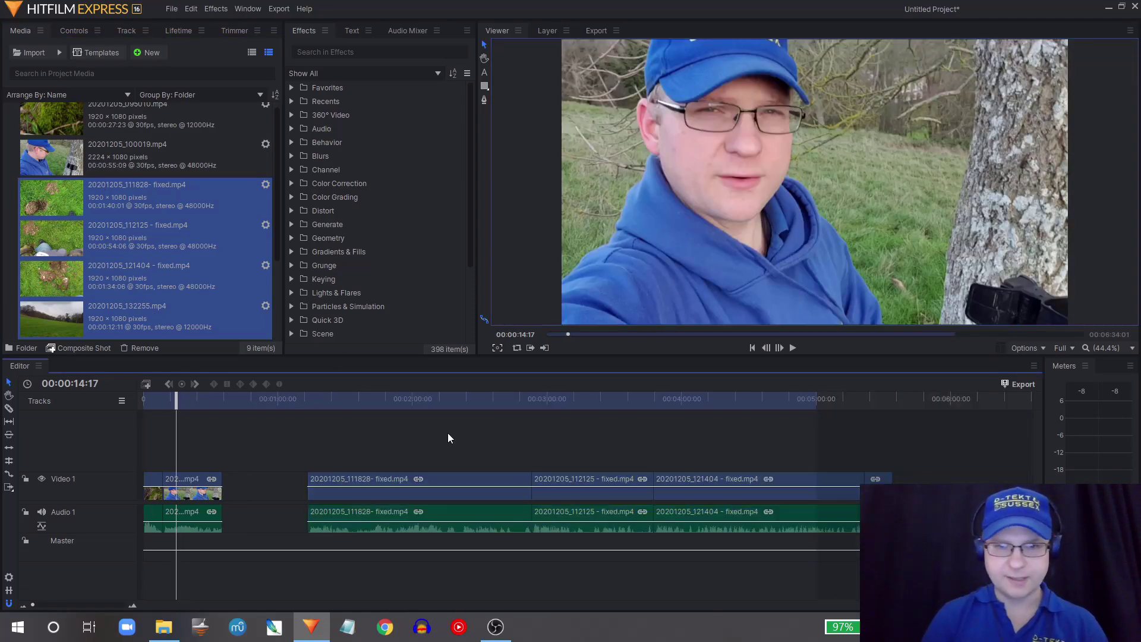
Scrub through the four added clips and the two opening clips to review what each one shows.
{"action": "left_click", "coordinate": [445, 400]}
{"action": "left_click_drag", "start_coordinate": [445, 400], "coordinate": [469, 407]}
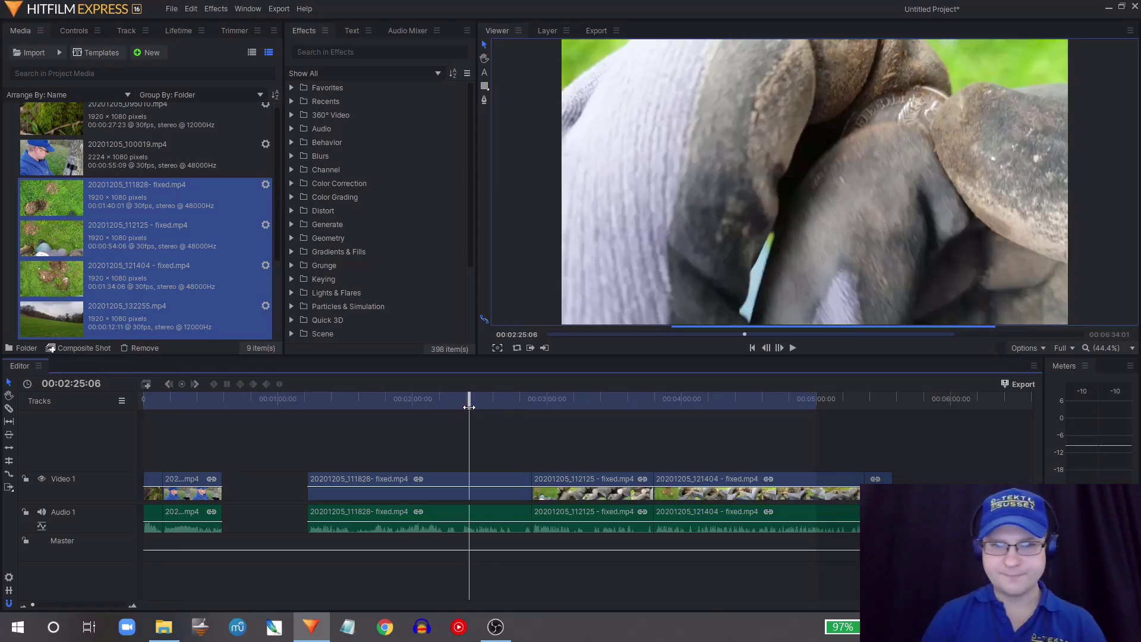
{"action": "left_click", "coordinate": [594, 403]}
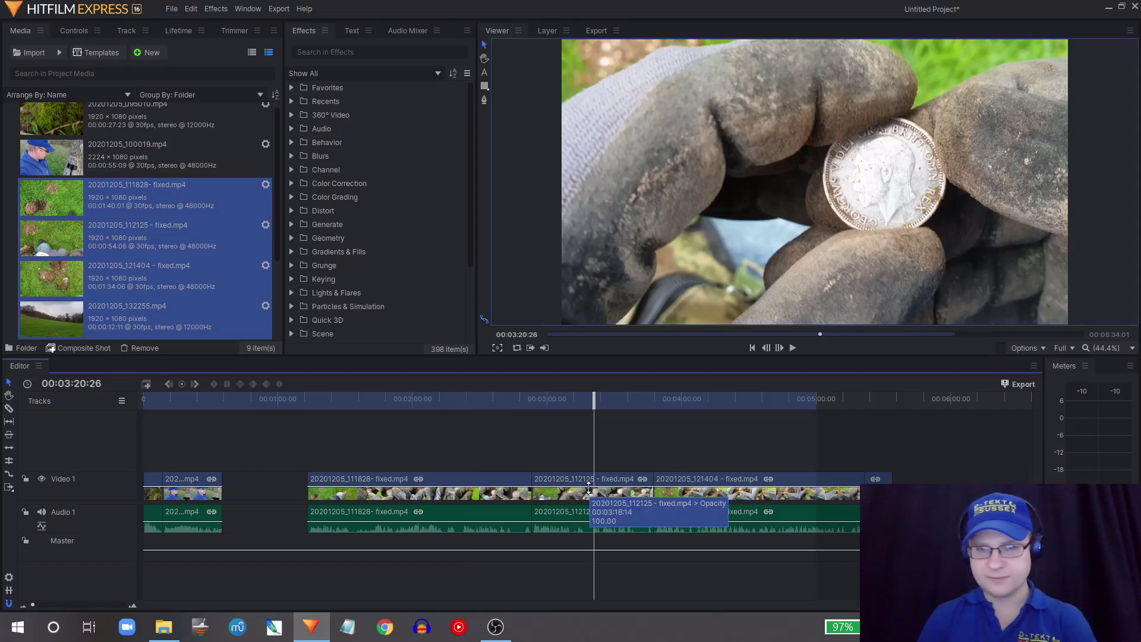
{"action": "left_click", "coordinate": [725, 401]}
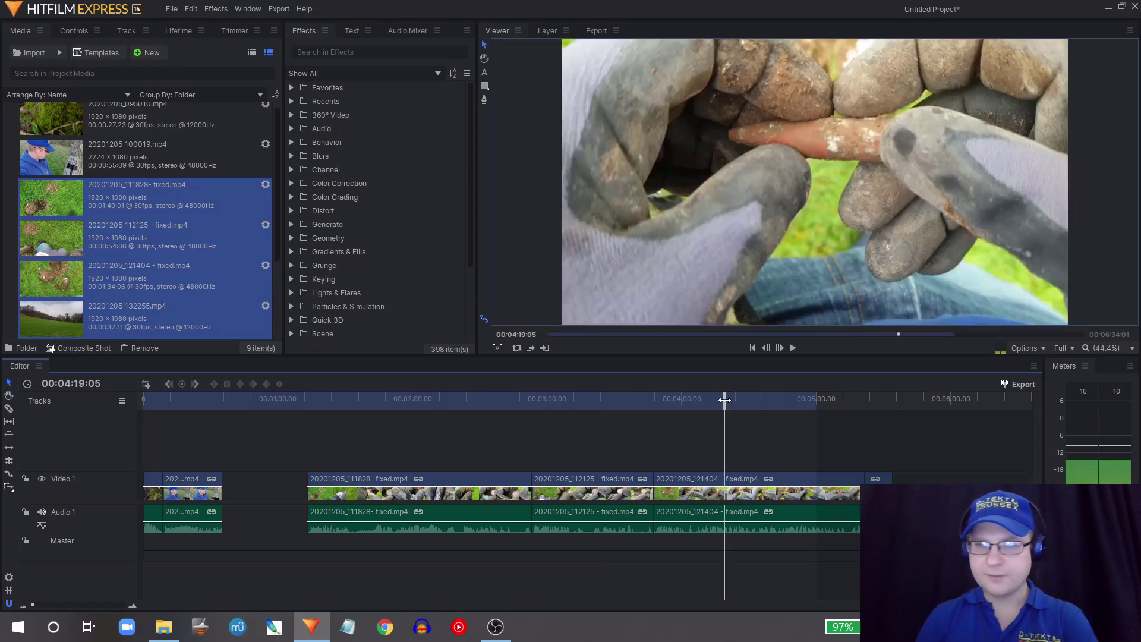
{"action": "left_click_drag", "start_coordinate": [725, 401], "coordinate": [877, 415]}
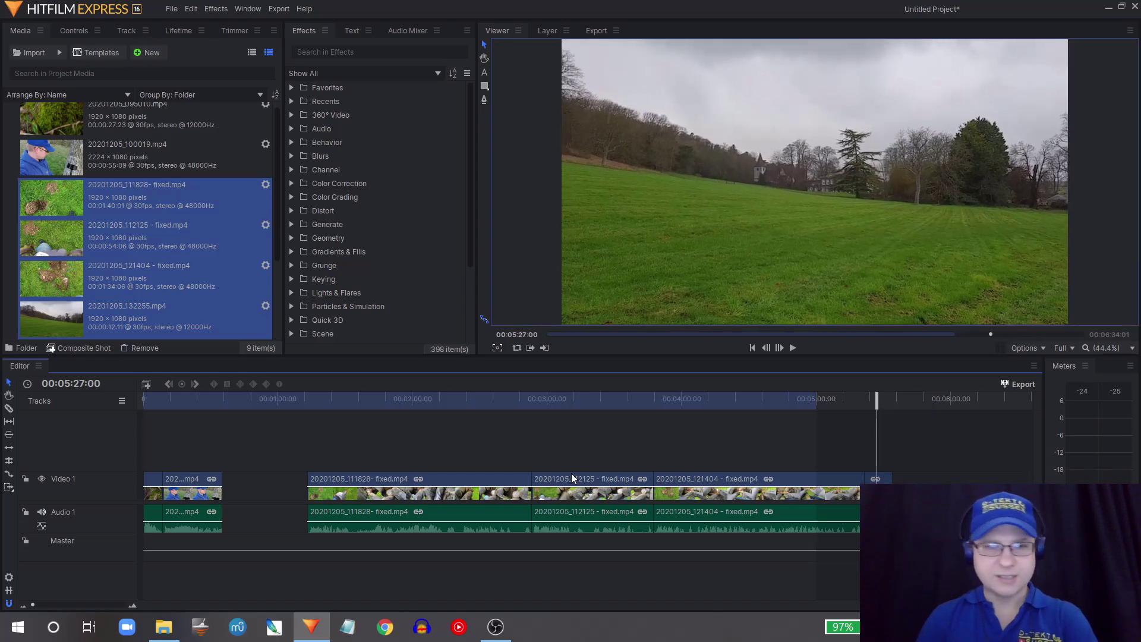
{"action": "left_click", "coordinate": [156, 399]}
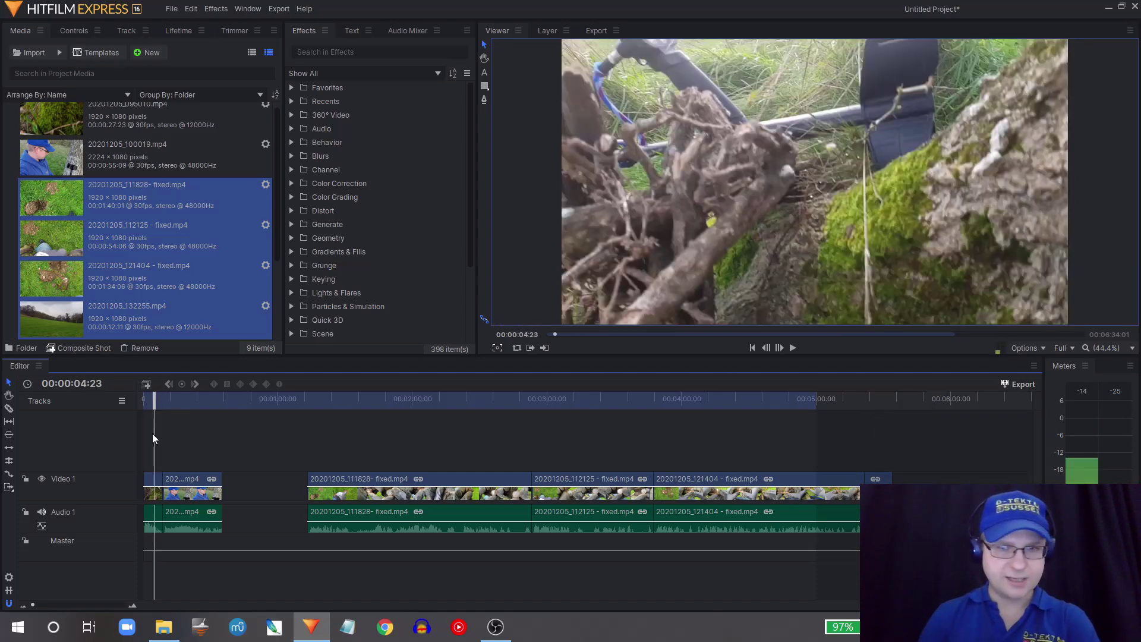
{"action": "left_click", "coordinate": [194, 396]}
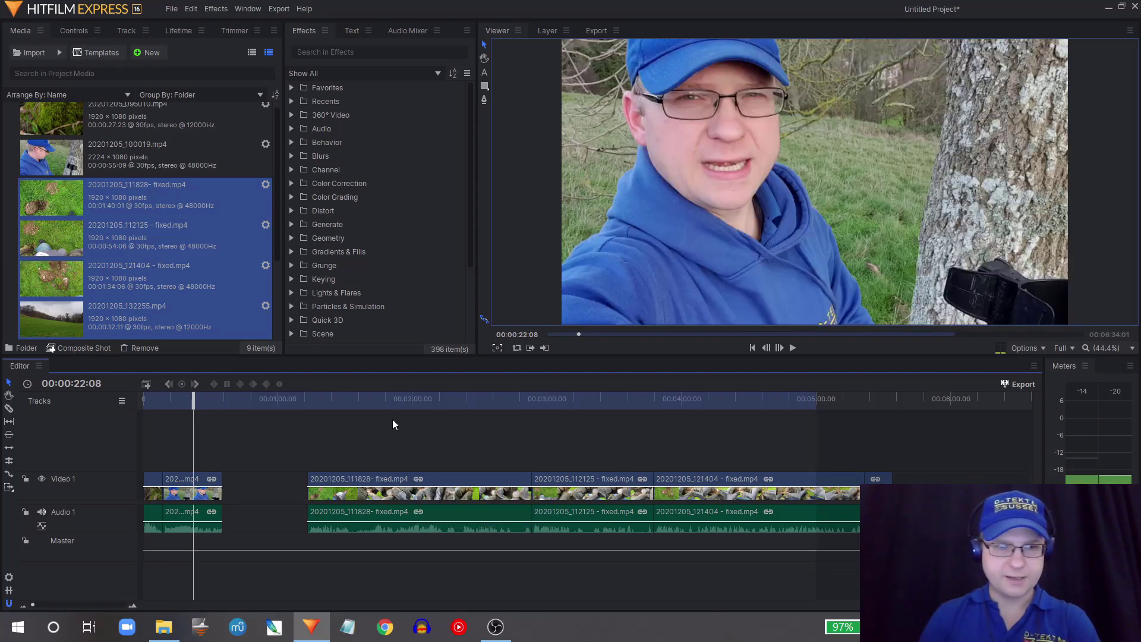
Shift the four added clips further along the timeline and place Titles - Coils.mp4 directly after 20201205_100019.mp4, scrubbing through the titles.
{"action": "left_click_drag", "start_coordinate": [405, 442], "coordinate": [767, 504]}
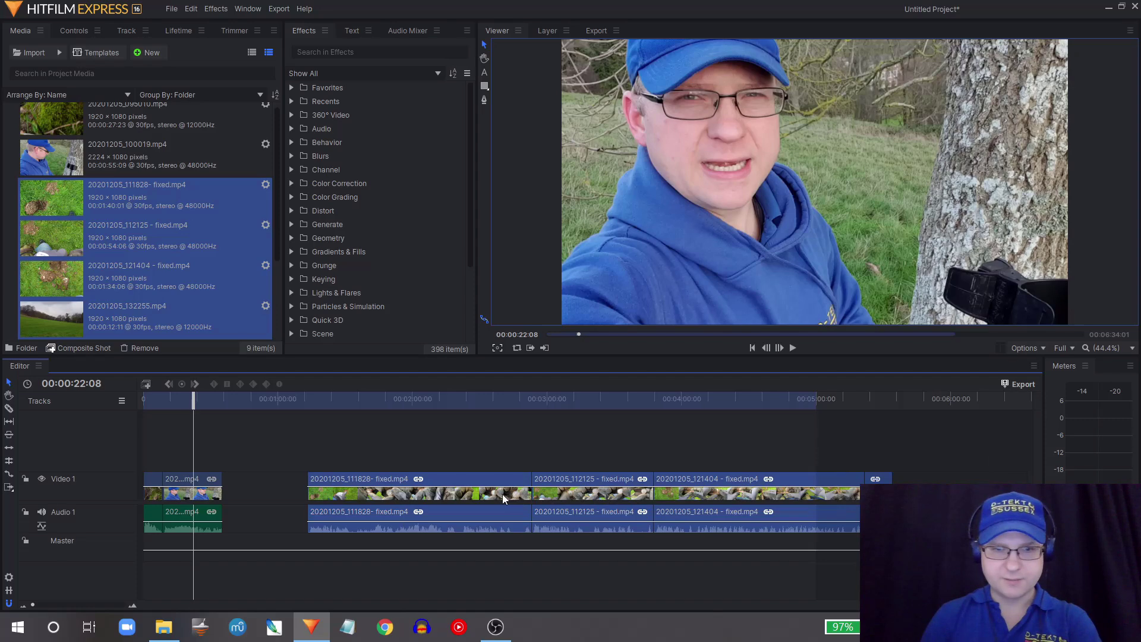
{"action": "left_click_drag", "start_coordinate": [503, 494], "coordinate": [714, 495]}
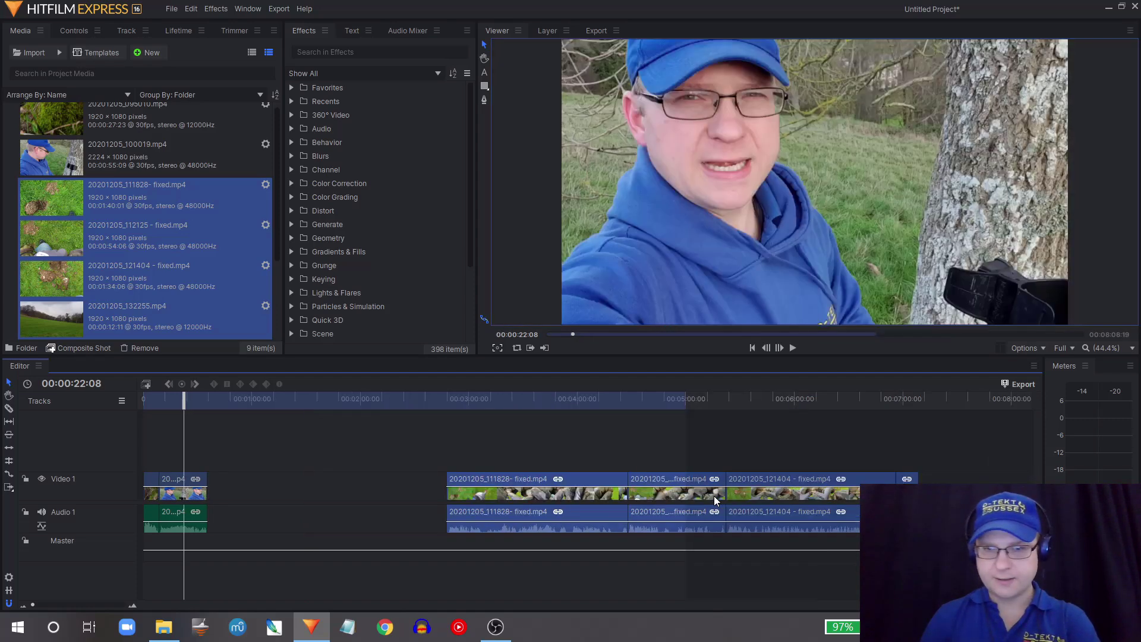
{"action": "scroll", "coordinate": [218, 292], "scroll_direction": "down", "scroll_amount": 3}
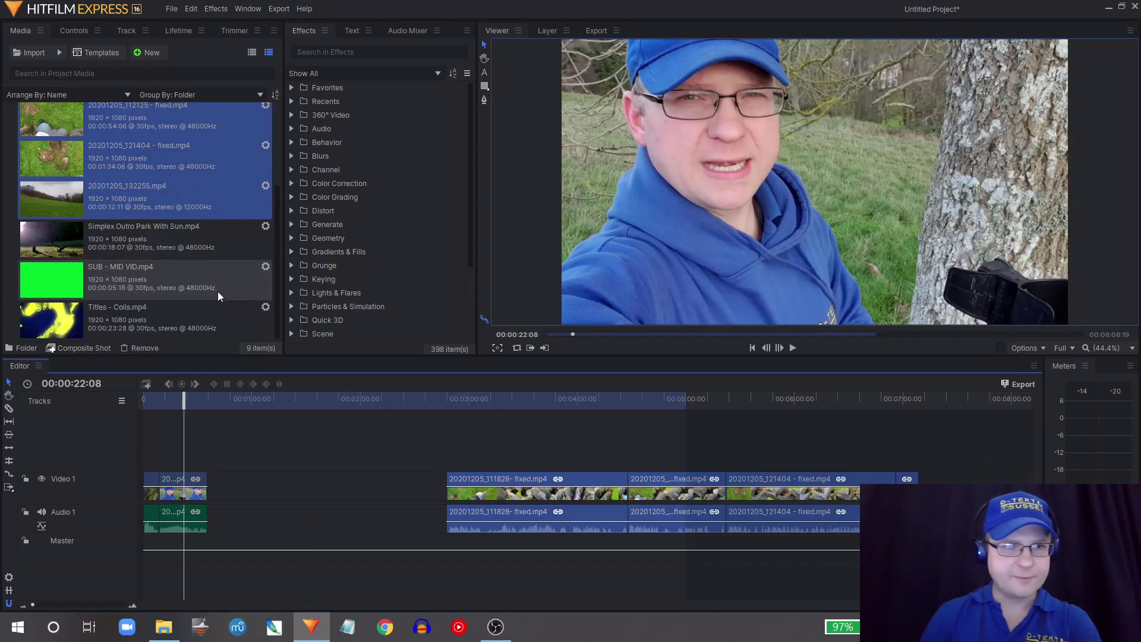
{"action": "left_click", "coordinate": [103, 333]}
{"action": "left_click_drag", "start_coordinate": [113, 321], "coordinate": [209, 495]}
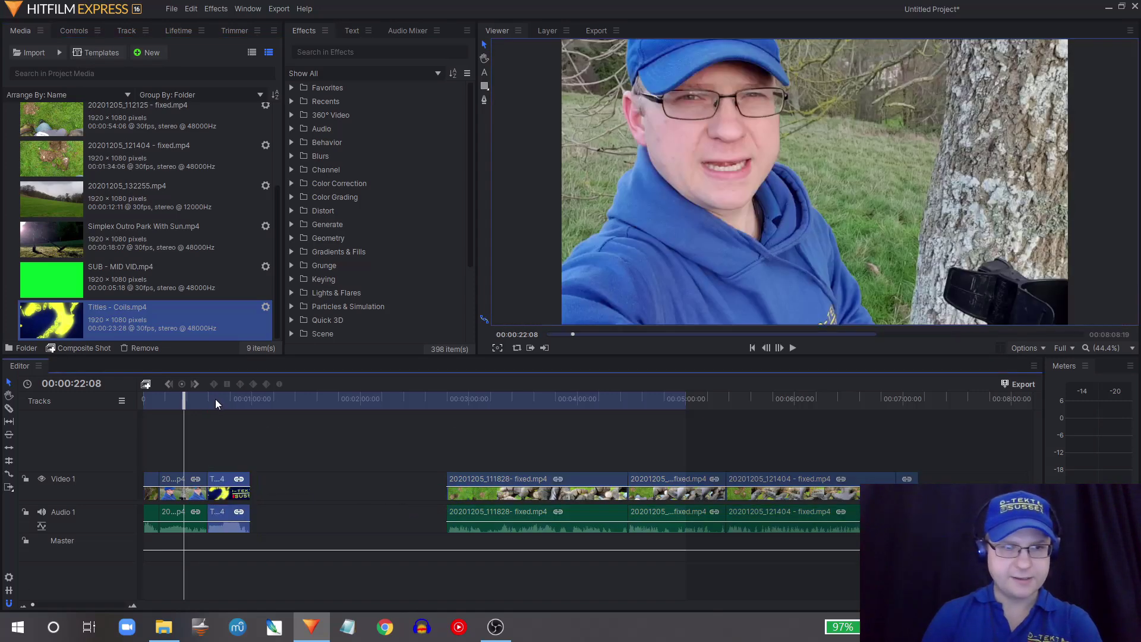
{"action": "left_click", "coordinate": [216, 398]}
{"action": "left_click_drag", "start_coordinate": [215, 398], "coordinate": [232, 398]}
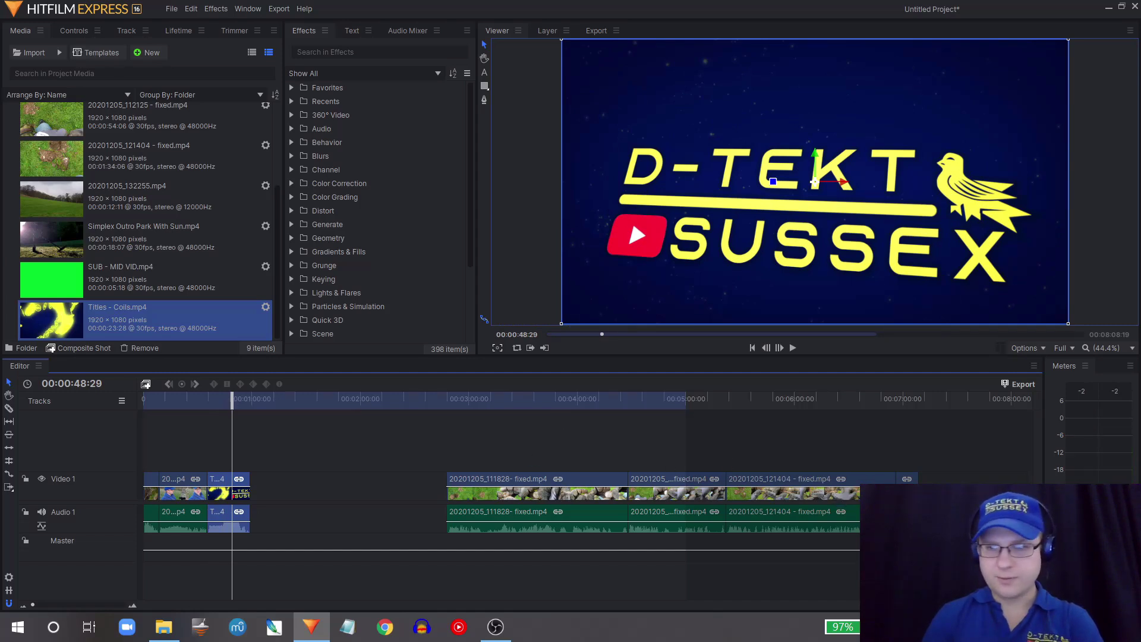
Move 20201205_132255.mp4 directly after Titles - Coils.mp4 and close the gap by moving the three "fixed" clips up behind it.
{"action": "key", "text": "Escape"}
{"action": "left_click_drag", "start_coordinate": [630, 219], "coordinate": [265, 494]}
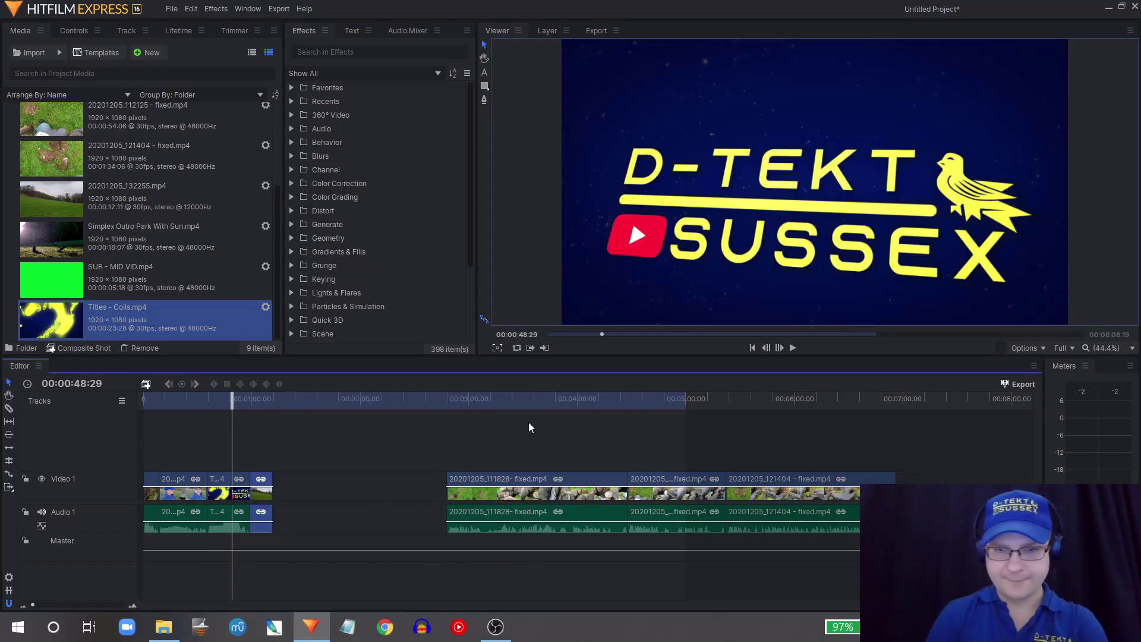
{"action": "left_click_drag", "start_coordinate": [558, 430], "coordinate": [833, 494]}
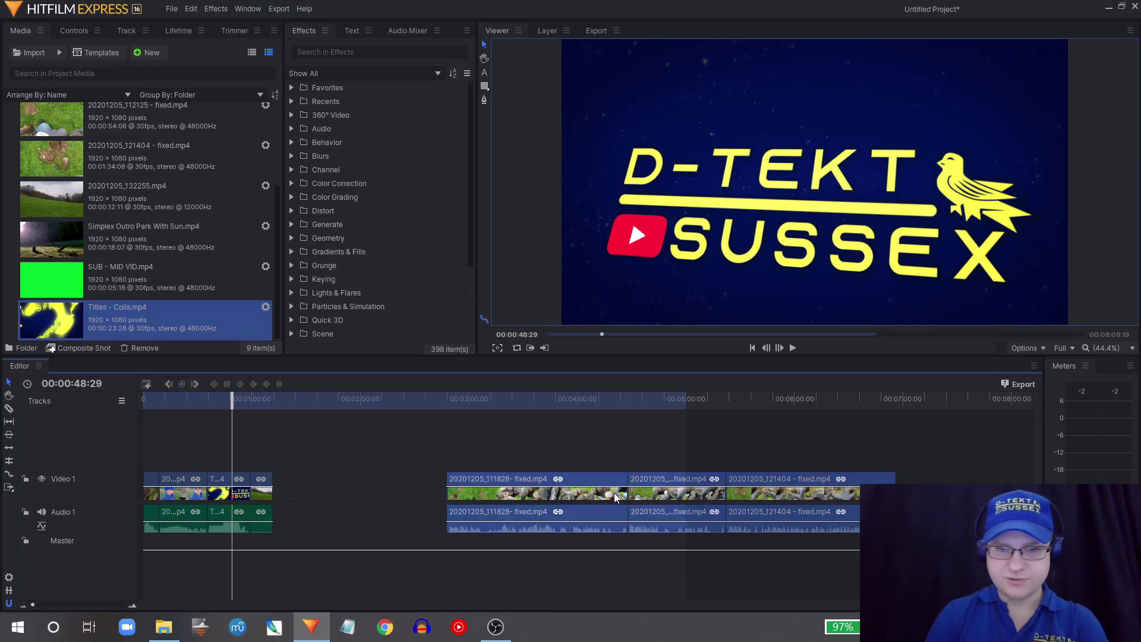
{"action": "left_click_drag", "start_coordinate": [614, 495], "coordinate": [437, 489]}
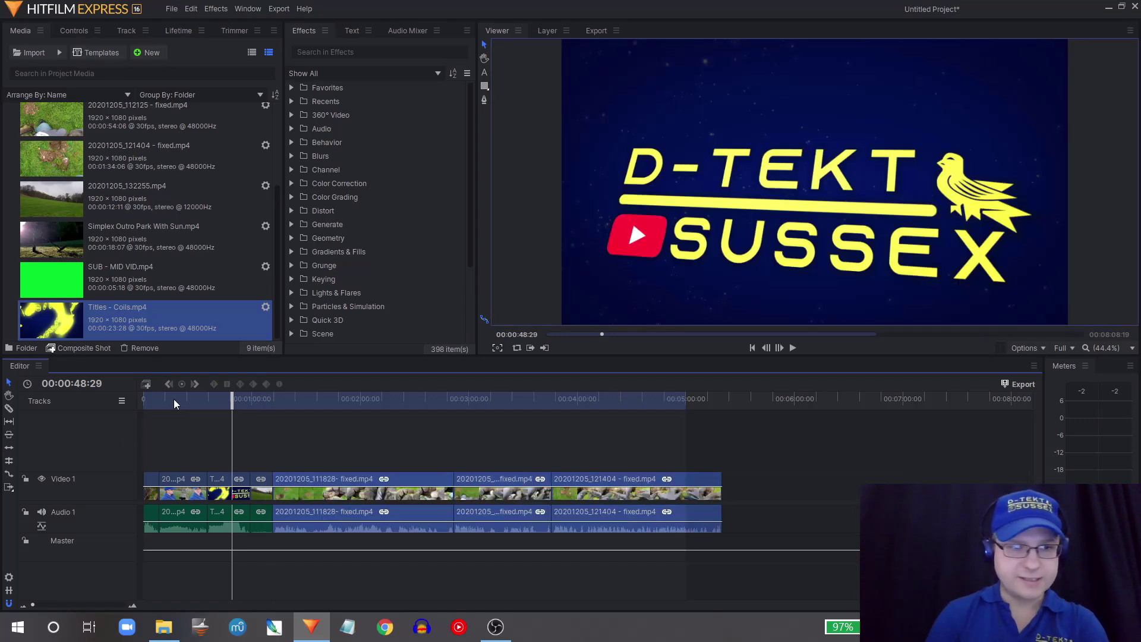
Trim 20201205_132255.mp4 to the section from 00:01:01:21 to 00:01:07:21 and move it against the end of Titles - Coils.mp4.
{"action": "left_click_drag", "start_coordinate": [166, 399], "coordinate": [249, 405]}
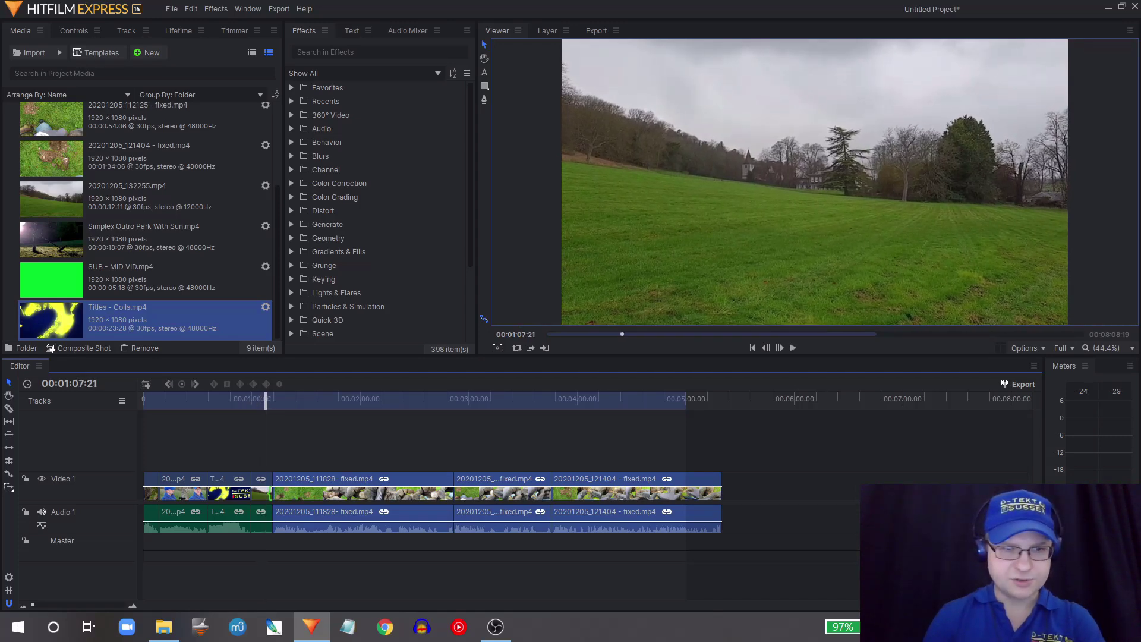
{"action": "left_click", "coordinate": [262, 492]}
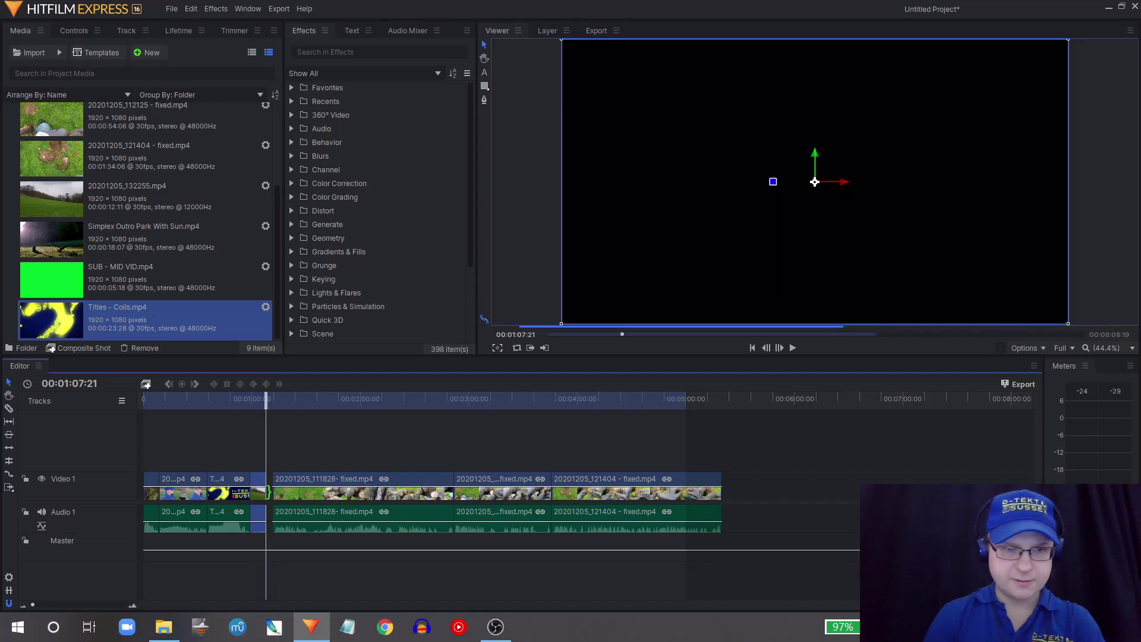
{"action": "left_click_drag", "start_coordinate": [264, 404], "coordinate": [248, 406]}
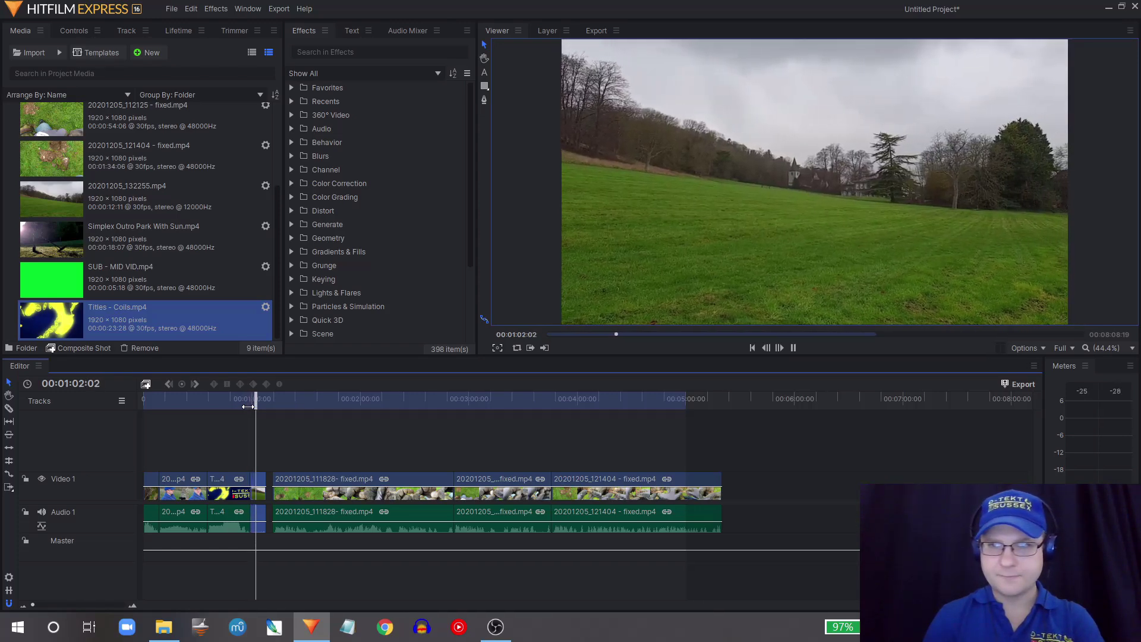
{"action": "key", "text": "space"}
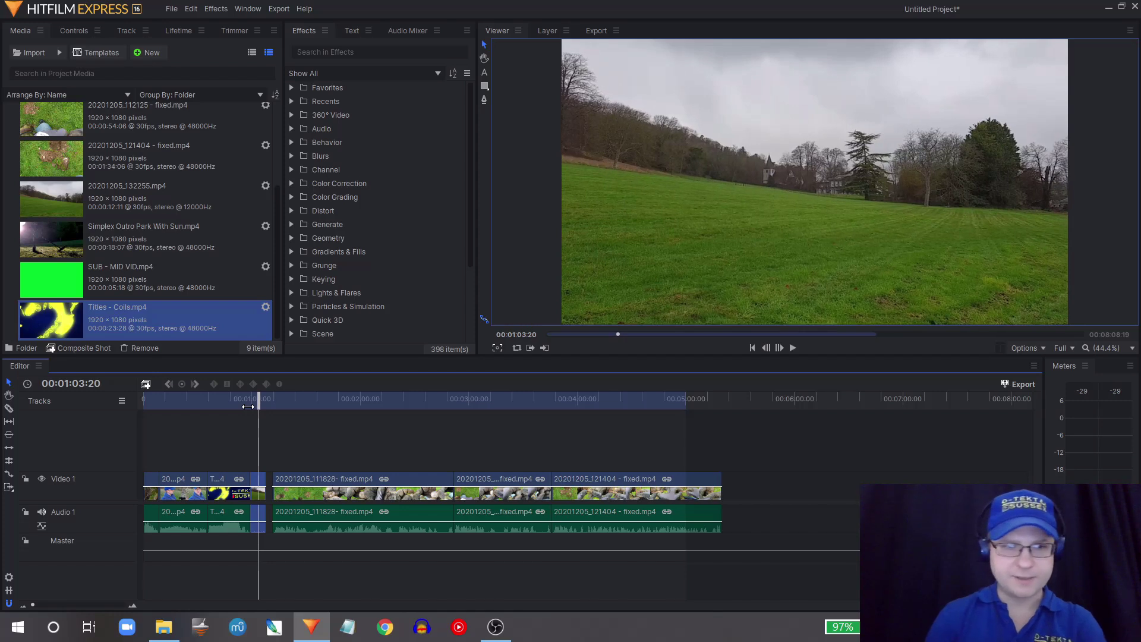
{"action": "left_click_drag", "start_coordinate": [260, 403], "coordinate": [257, 403]}
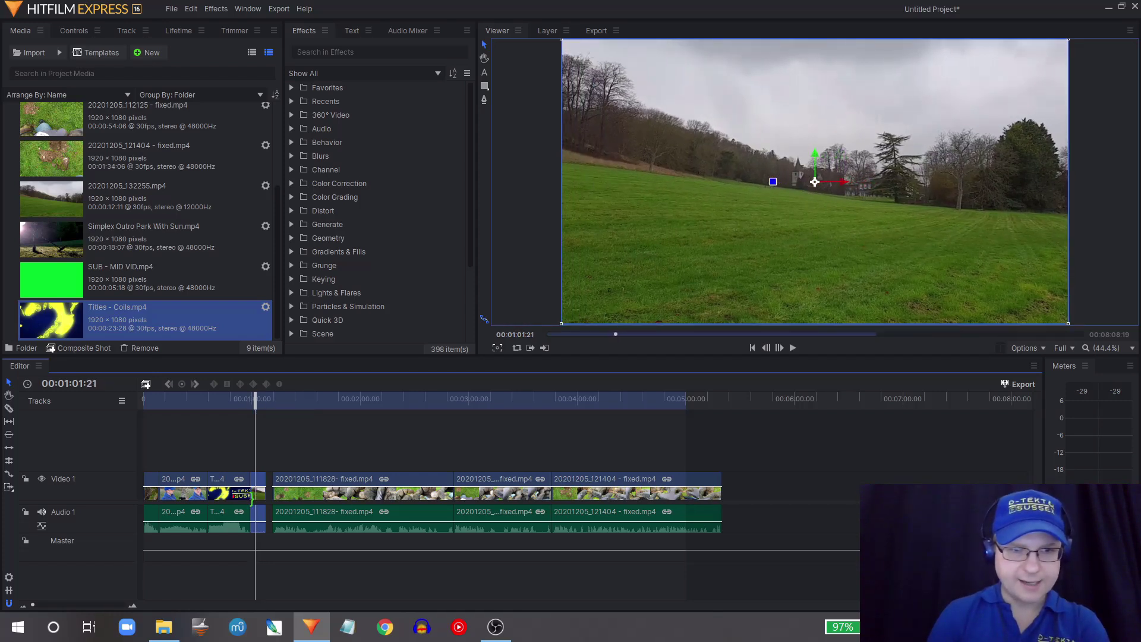
{"action": "left_click_drag", "start_coordinate": [250, 494], "coordinate": [256, 494]}
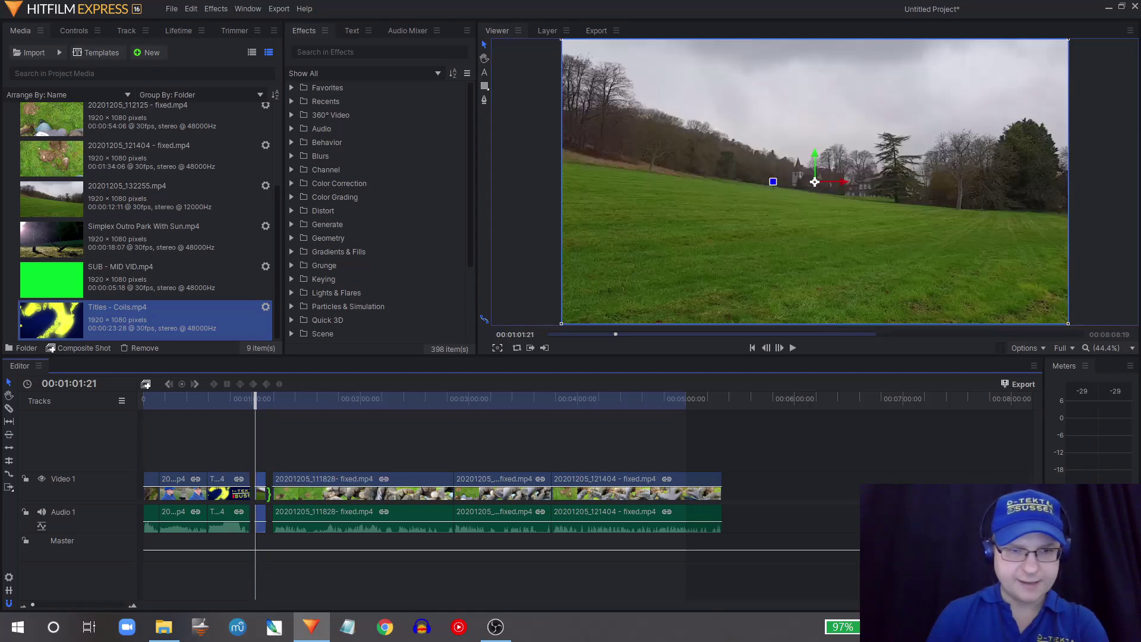
{"action": "left_click_drag", "start_coordinate": [262, 498], "coordinate": [260, 498]}
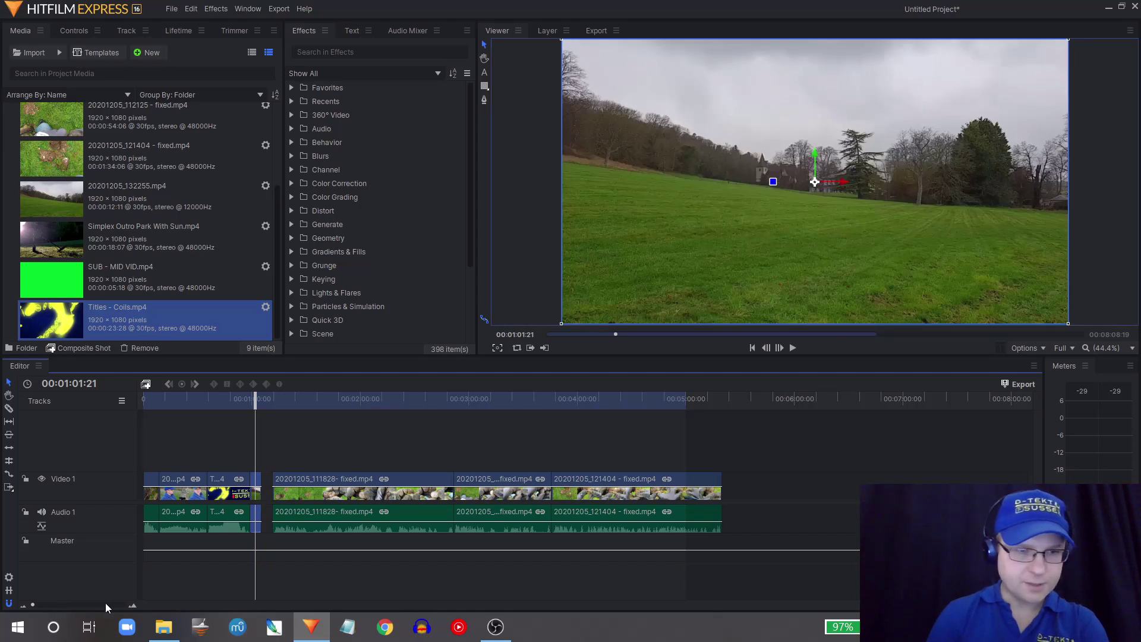
Play the opening of 20201205_111828- fixed.mp4 to find its first usable frame and trim the clip's start to 00:01:12:06.
{"action": "left_click", "coordinate": [134, 607]}
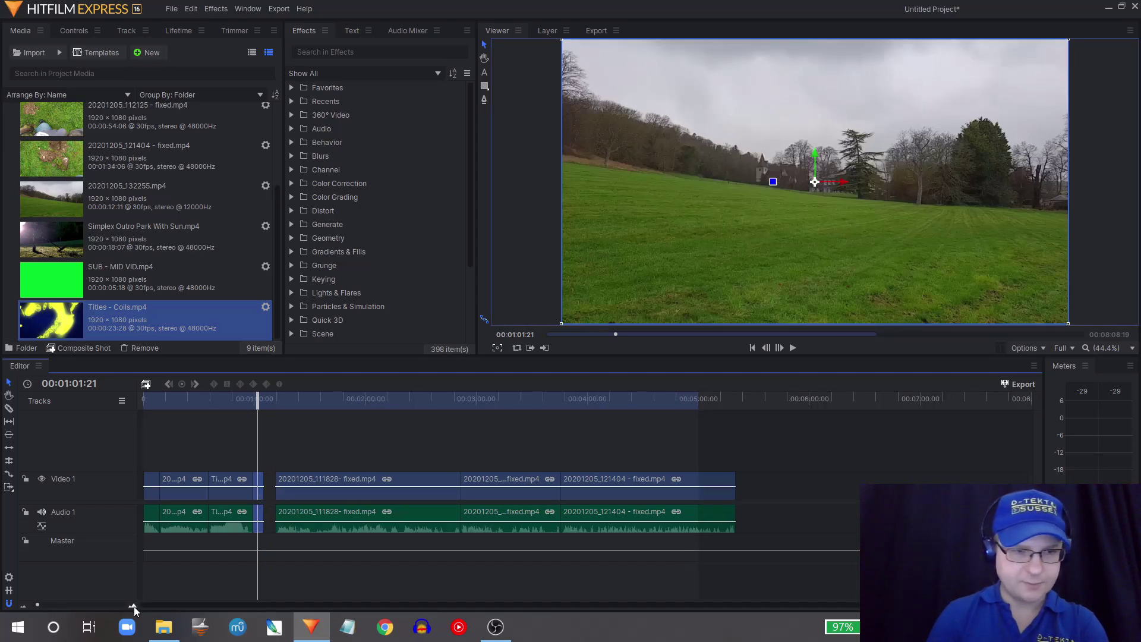
{"action": "left_click", "coordinate": [134, 607]}
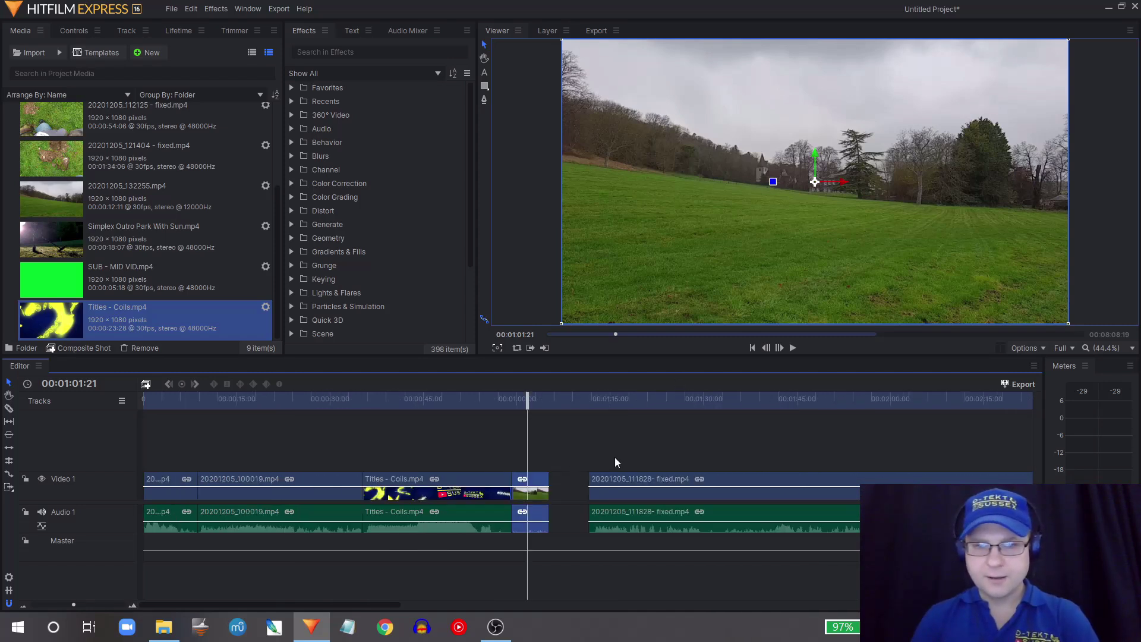
{"action": "left_click_drag", "start_coordinate": [631, 442], "coordinate": [681, 480]}
{"action": "left_click", "coordinate": [589, 403]}
{"action": "key", "text": "space"}
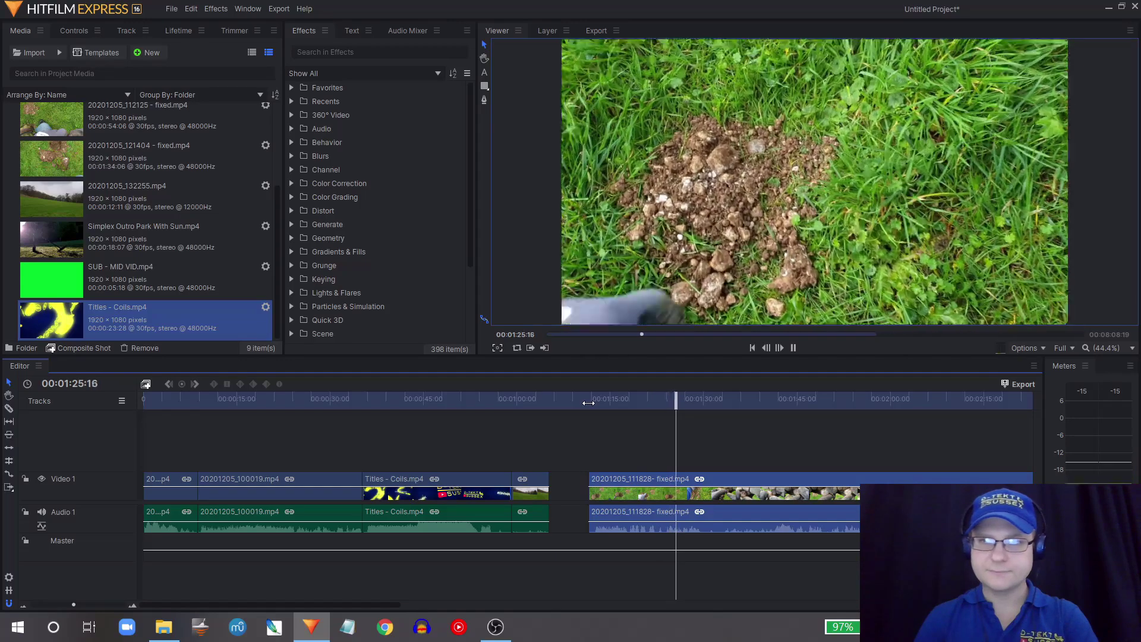
{"action": "key", "text": "space"}
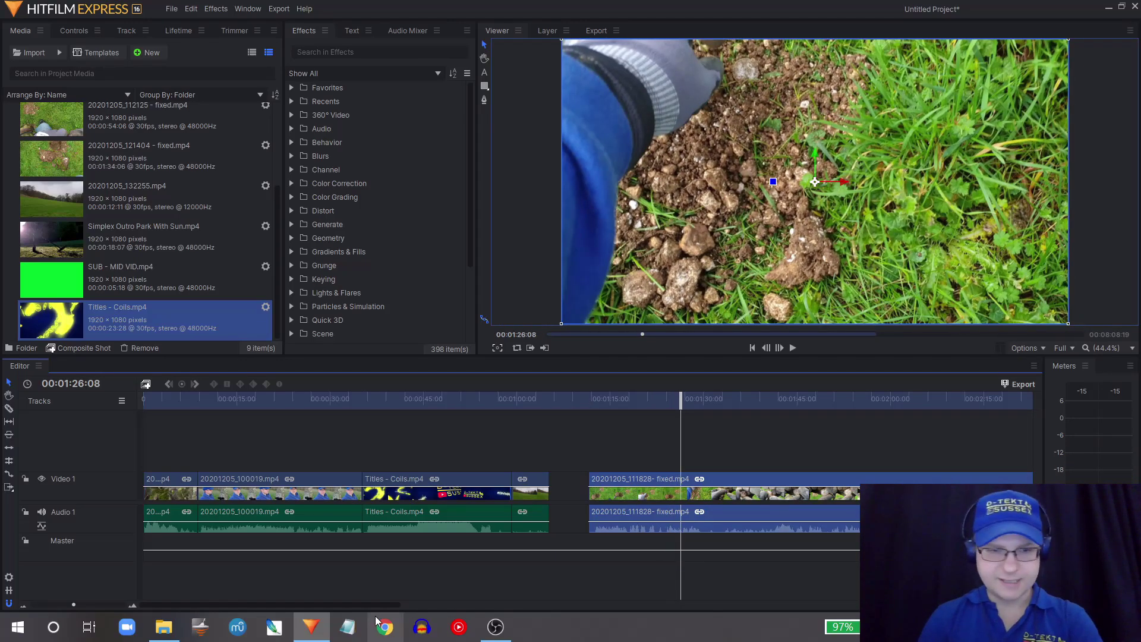
{"action": "left_click_drag", "start_coordinate": [370, 604], "coordinate": [459, 615]}
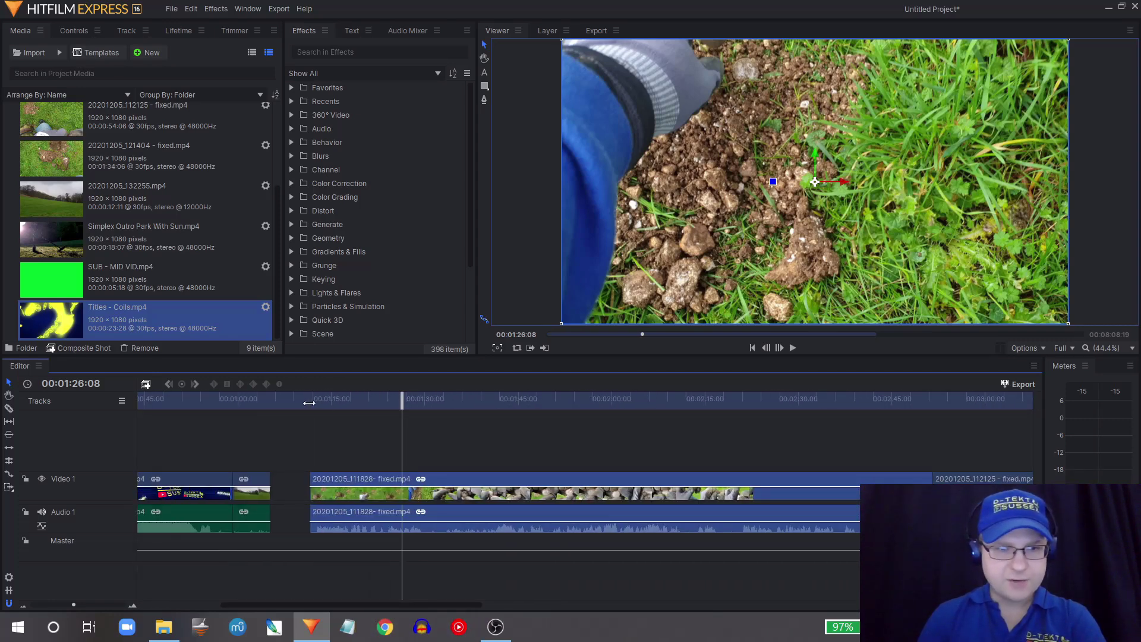
{"action": "left_click", "coordinate": [310, 403]}
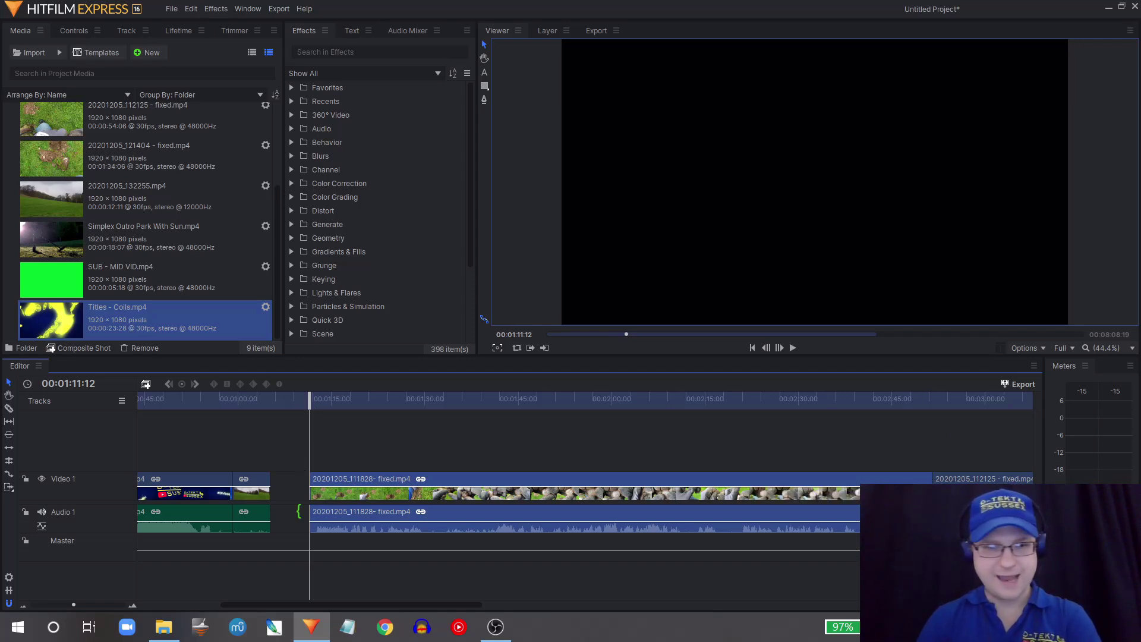
{"action": "key", "text": "space"}
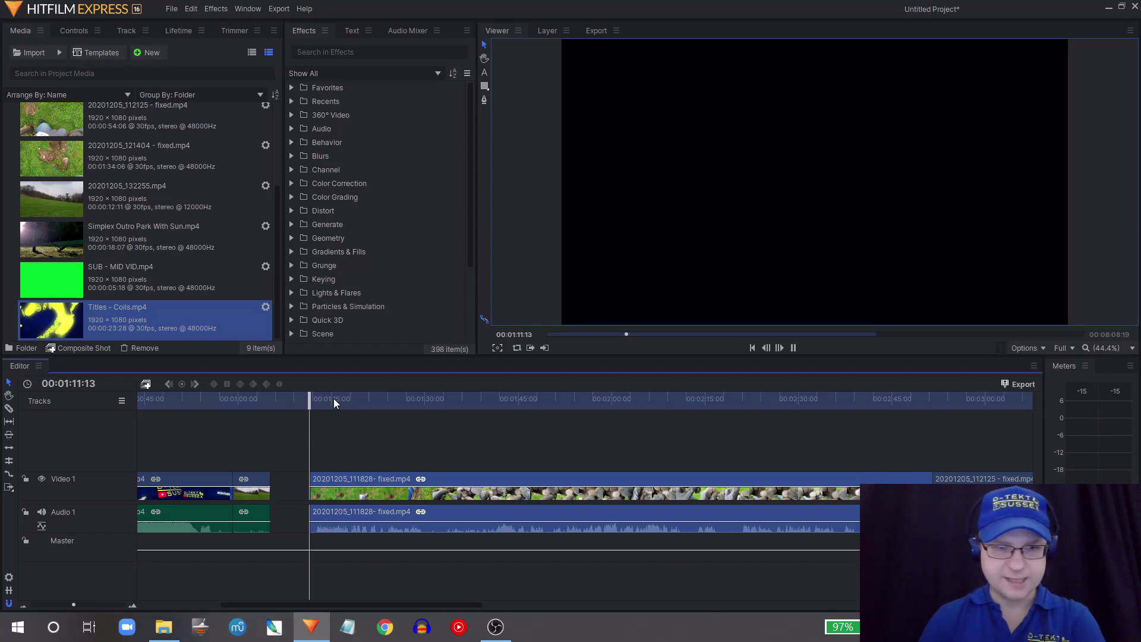
{"action": "key", "text": "space"}
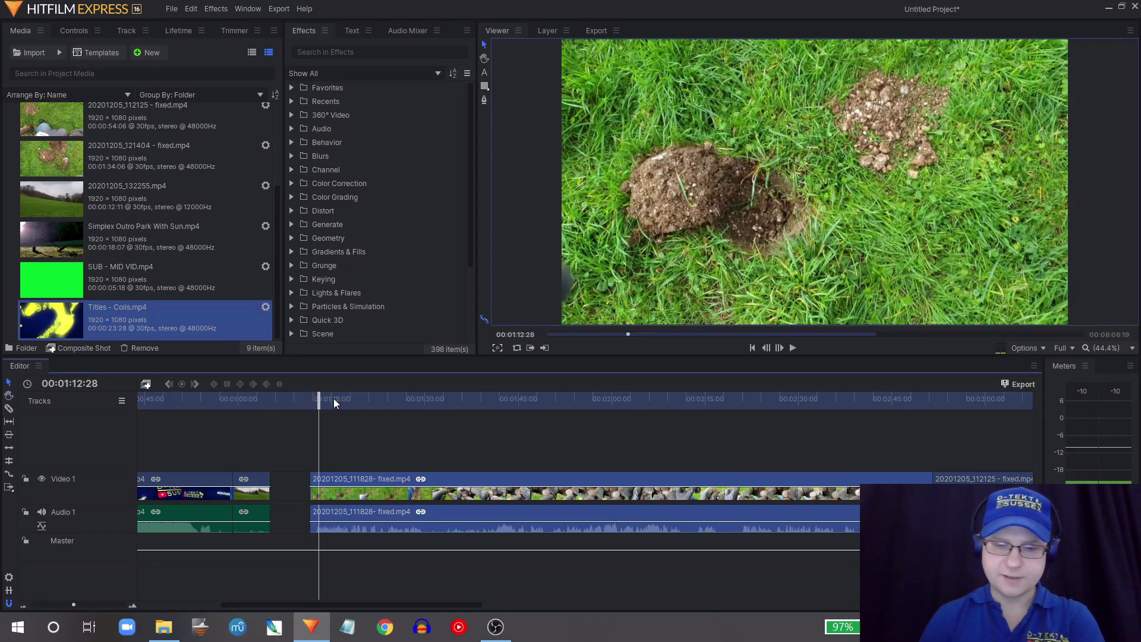
{"action": "key", "text": "Left"}
{"action": "key", "text": "Left"}
{"action": "key", "text": "Left"}
{"action": "key", "text": "Left"}
{"action": "key", "text": "Left"}
{"action": "key", "text": "Left"}
{"action": "key", "text": "Left"}
{"action": "key", "text": "Left"}
{"action": "key", "text": "Left"}
{"action": "key", "text": "Left"}
{"action": "key", "text": "Left"}
{"action": "key", "text": "Left"}
{"action": "key", "text": "Left"}
{"action": "key", "text": "Left"}
{"action": "key", "text": "Left"}
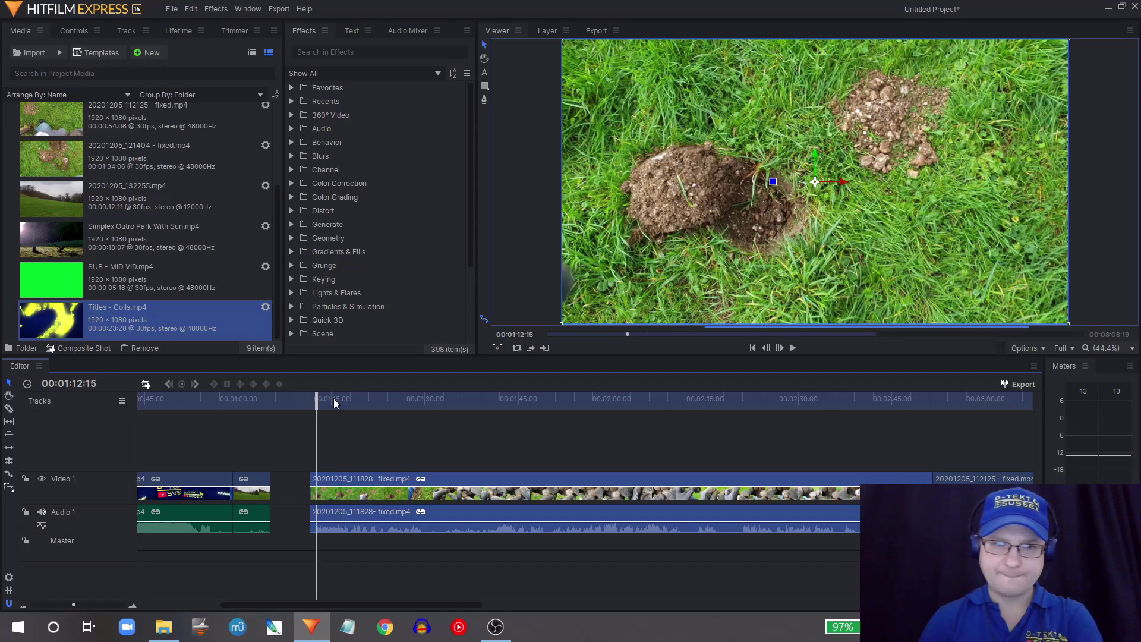
{"action": "key", "text": "Left"}
{"action": "key", "text": "Left"}
{"action": "key", "text": "Left"}
{"action": "key", "text": "Left"}
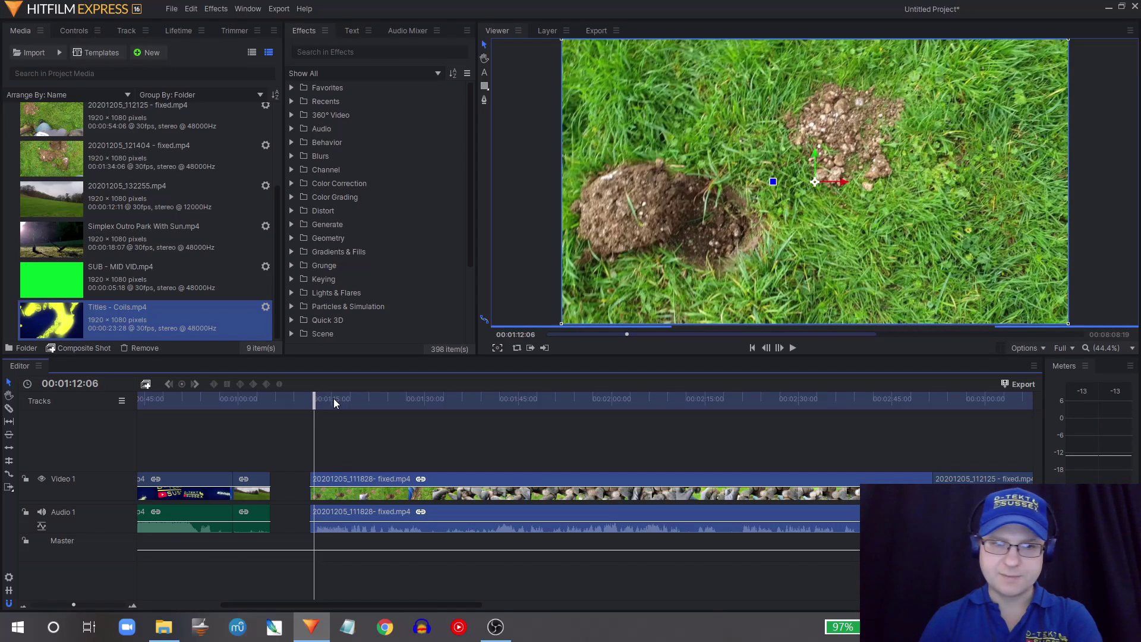
{"action": "left_click_drag", "start_coordinate": [308, 484], "coordinate": [312, 485]}
Trim the end of 20201205_111828- fixed.mp4 to 00:02:51:03 and move the clip against the end of 20201205_132255.mp4.
{"action": "left_click", "coordinate": [870, 400]}
{"action": "left_click", "coordinate": [910, 404]}
{"action": "key", "text": "space"}
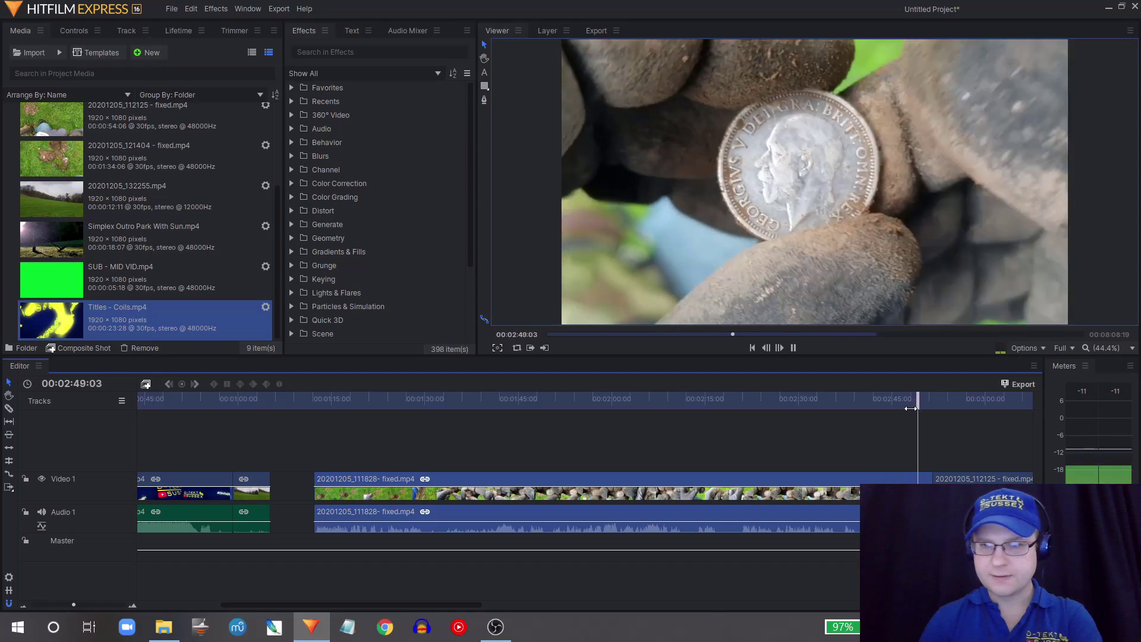
{"action": "key", "text": "space"}
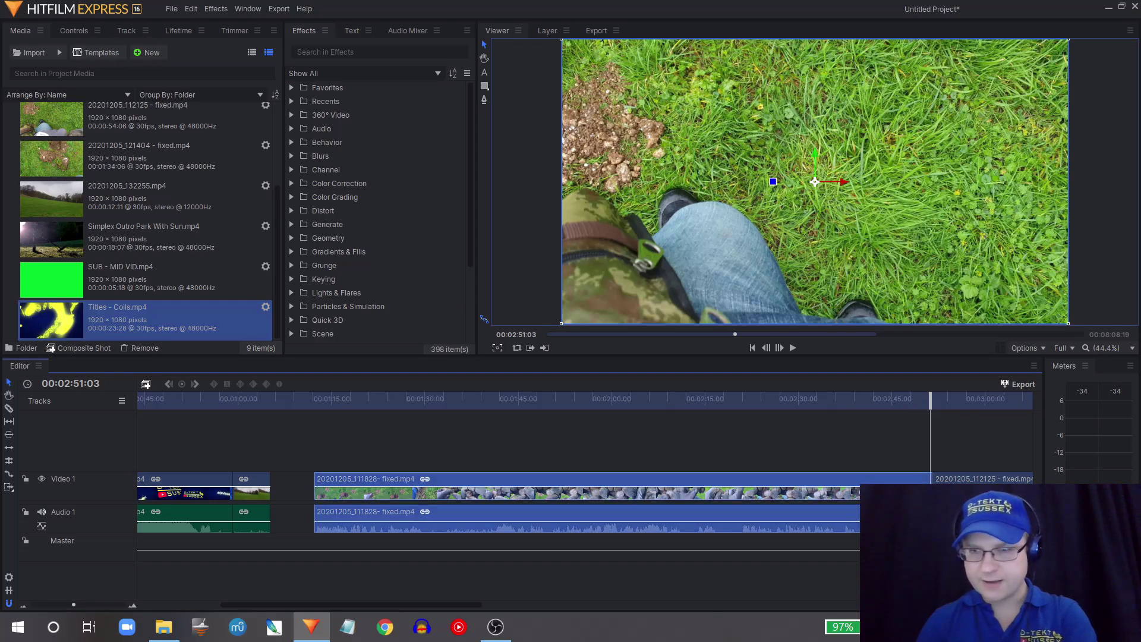
{"action": "left_click", "coordinate": [884, 481]}
{"action": "left_click_drag", "start_coordinate": [883, 482], "coordinate": [843, 482]}
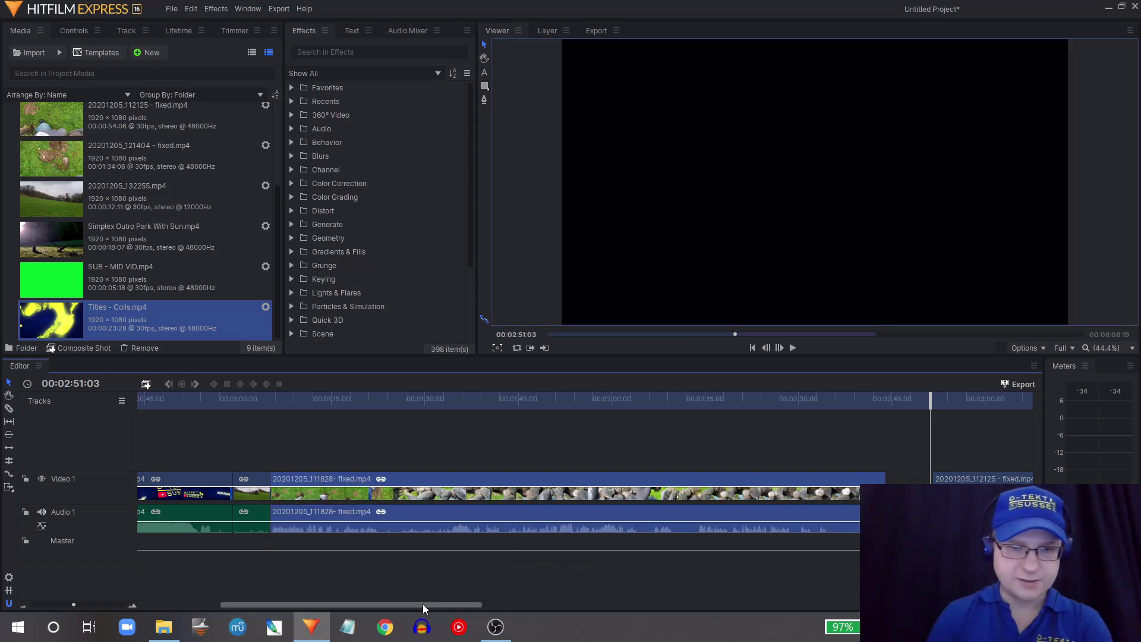
Play back the cut between the opening clip and 20201205_100019.mp4 several times to examine the change in picture and sound.
{"action": "left_click_drag", "start_coordinate": [423, 604], "coordinate": [300, 607]}
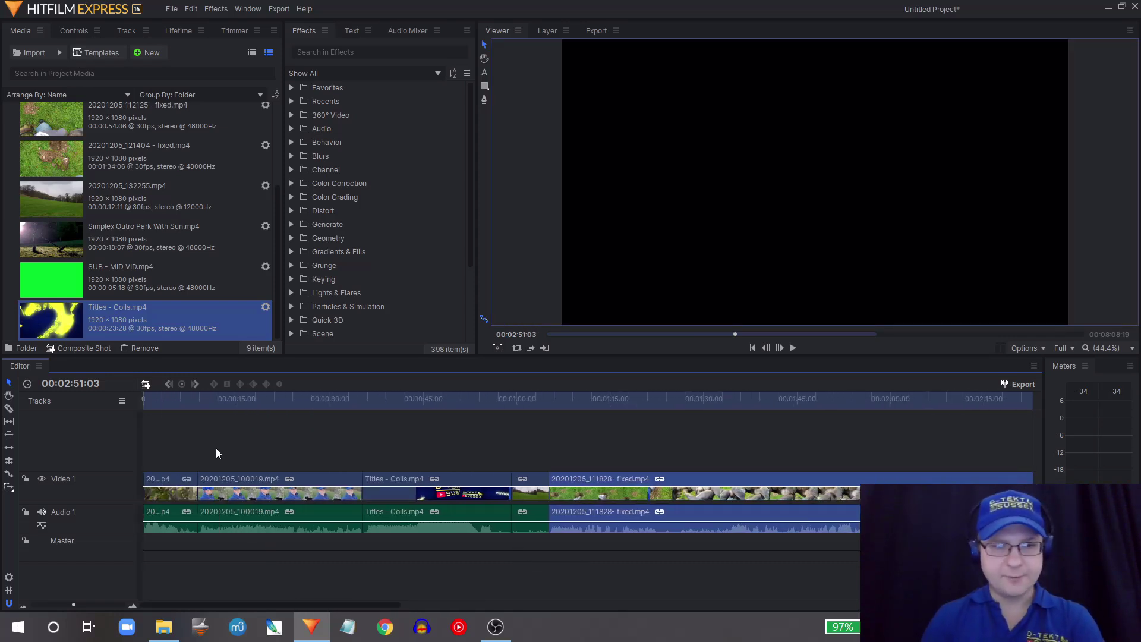
{"action": "left_click", "coordinate": [192, 404]}
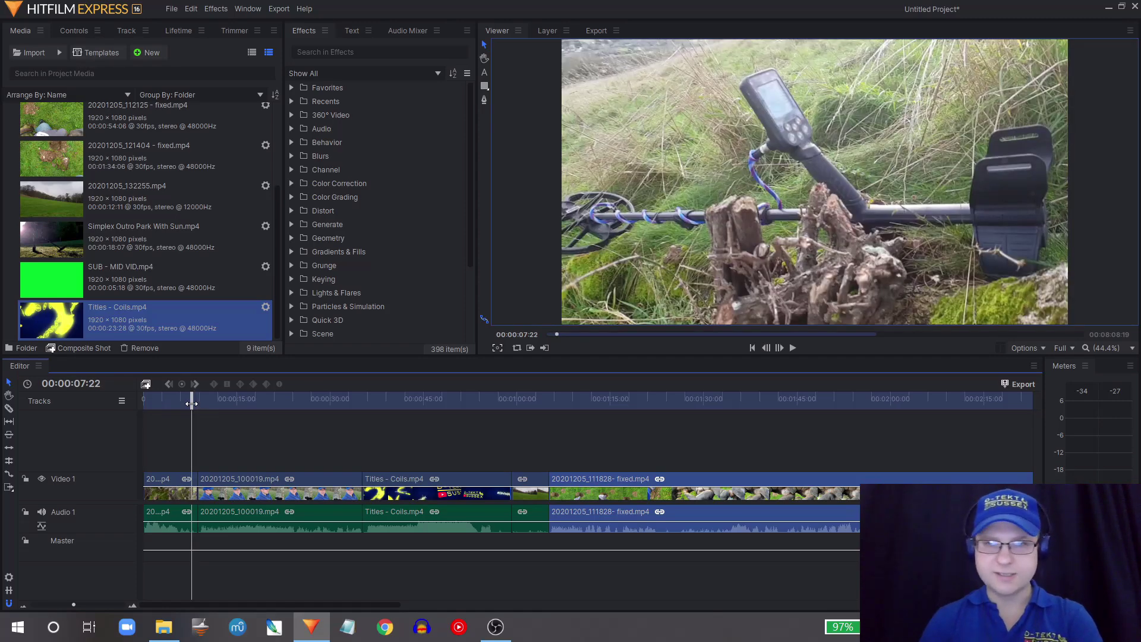
{"action": "key", "text": "space"}
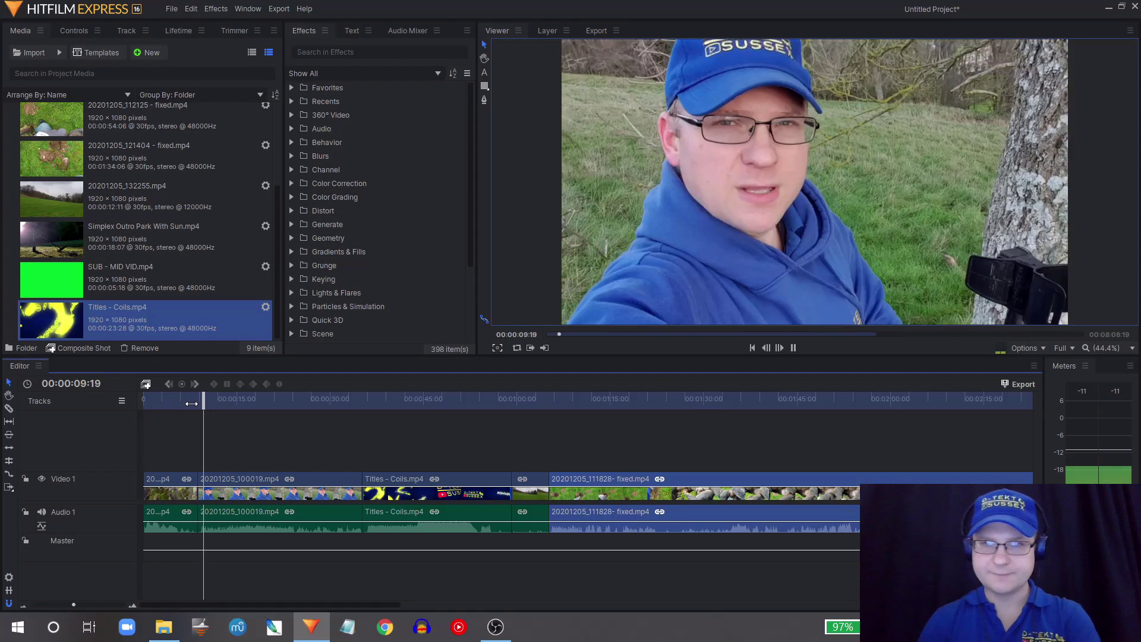
{"action": "left_click", "coordinate": [182, 402]}
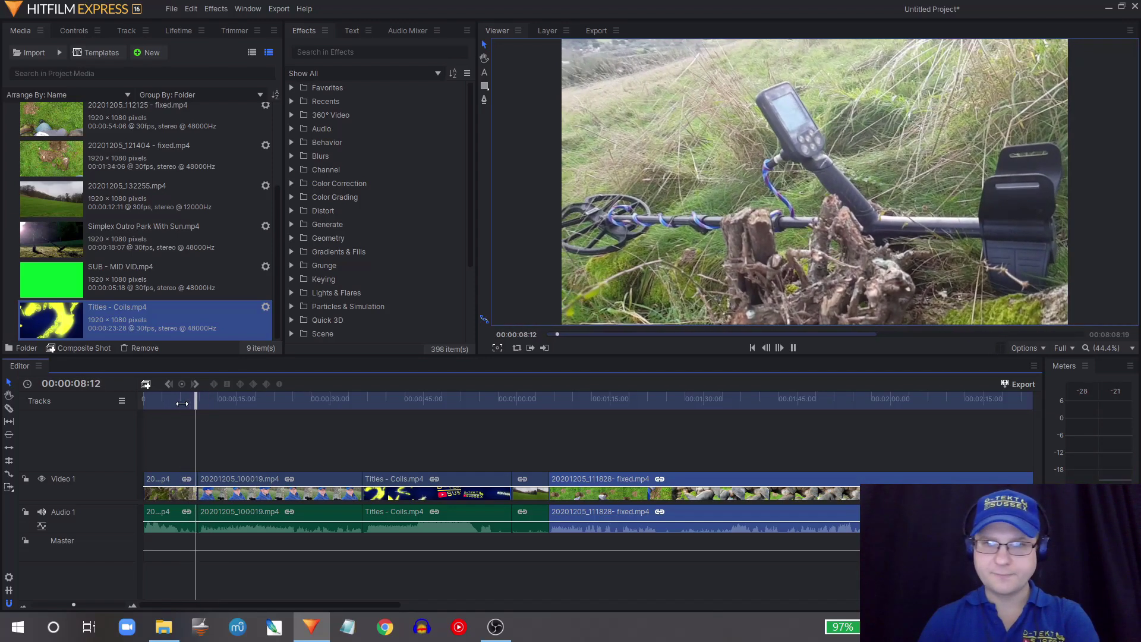
{"action": "key", "text": "space"}
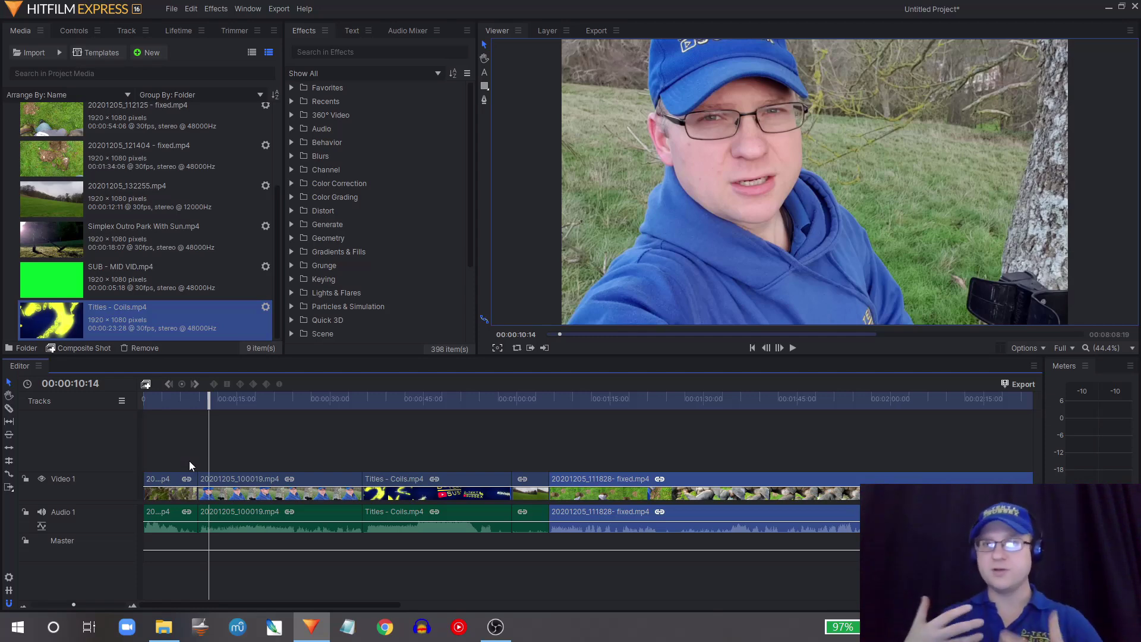
{"action": "left_click", "coordinate": [190, 404]}
{"action": "key", "text": "space"}
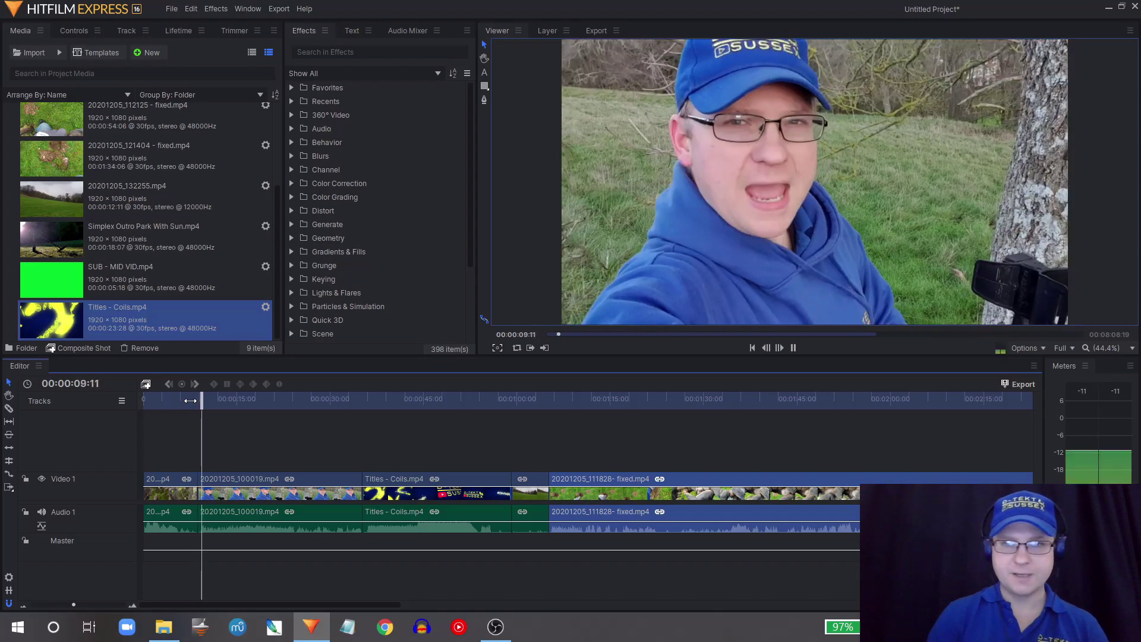
{"action": "key", "text": "space"}
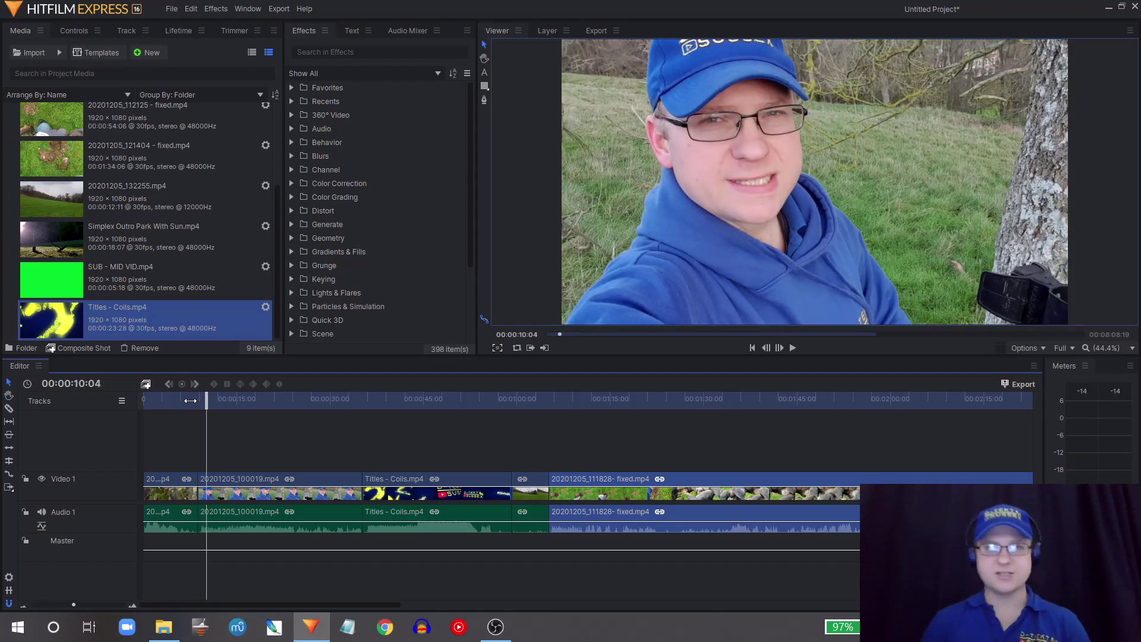
Add a Cross Fade audio transition at the cut between the opening clip and 20201205_100019.mp4 and play it back.
{"action": "scroll", "coordinate": [330, 292], "scroll_direction": "down", "scroll_amount": 3}
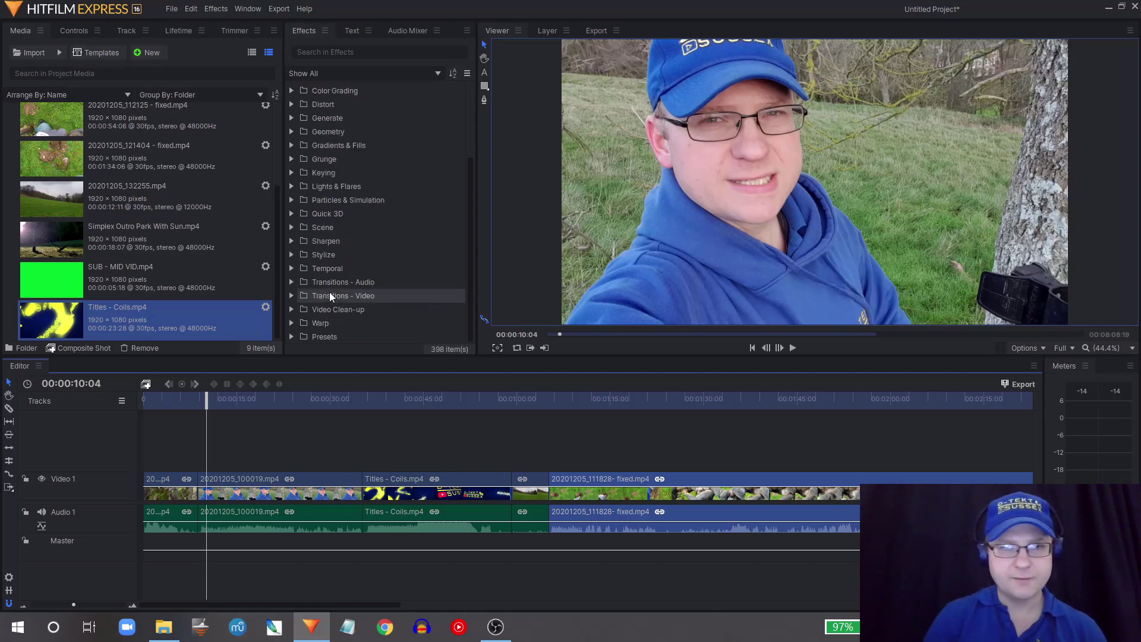
{"action": "left_click", "coordinate": [290, 296]}
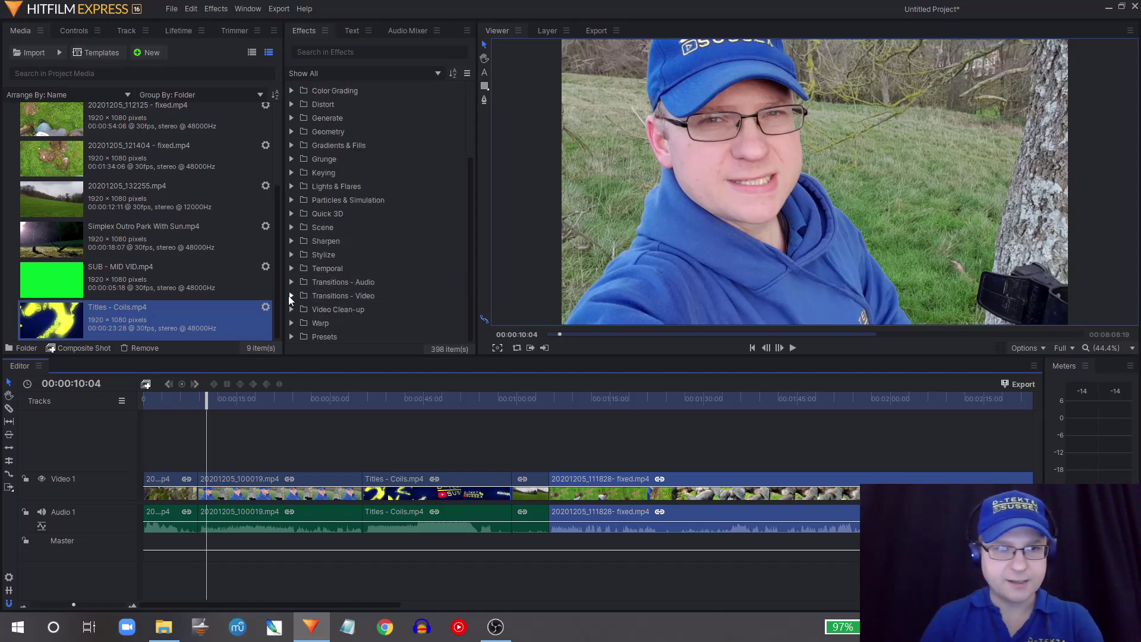
{"action": "scroll", "coordinate": [368, 282], "scroll_direction": "down", "scroll_amount": 2}
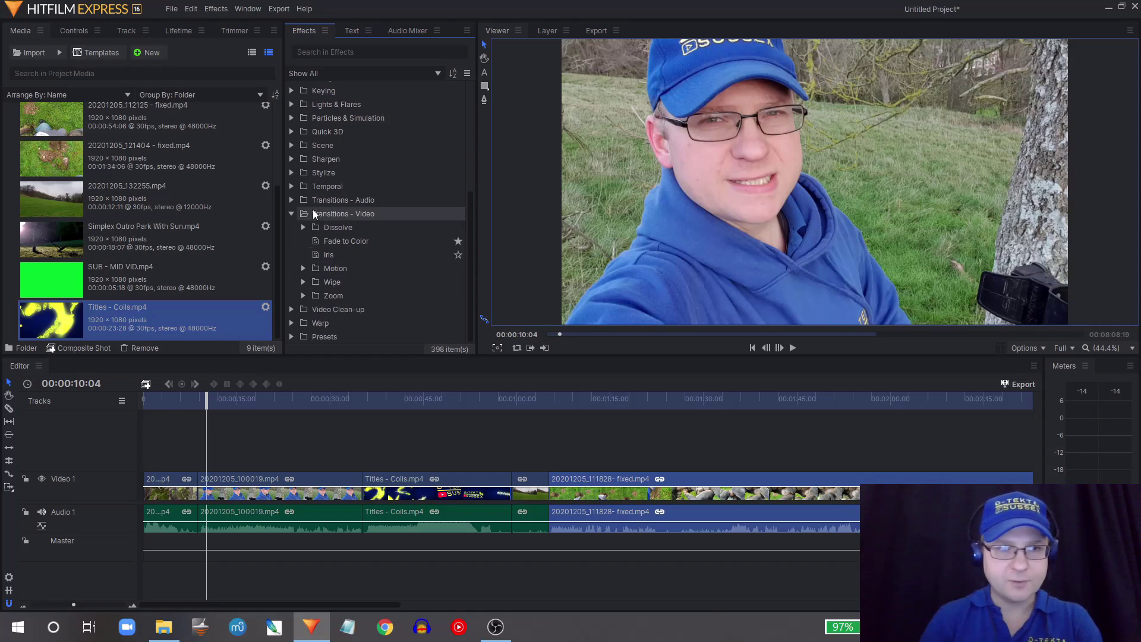
{"action": "left_click", "coordinate": [291, 200]}
{"action": "scroll", "coordinate": [348, 193], "scroll_direction": "down", "scroll_amount": 1}
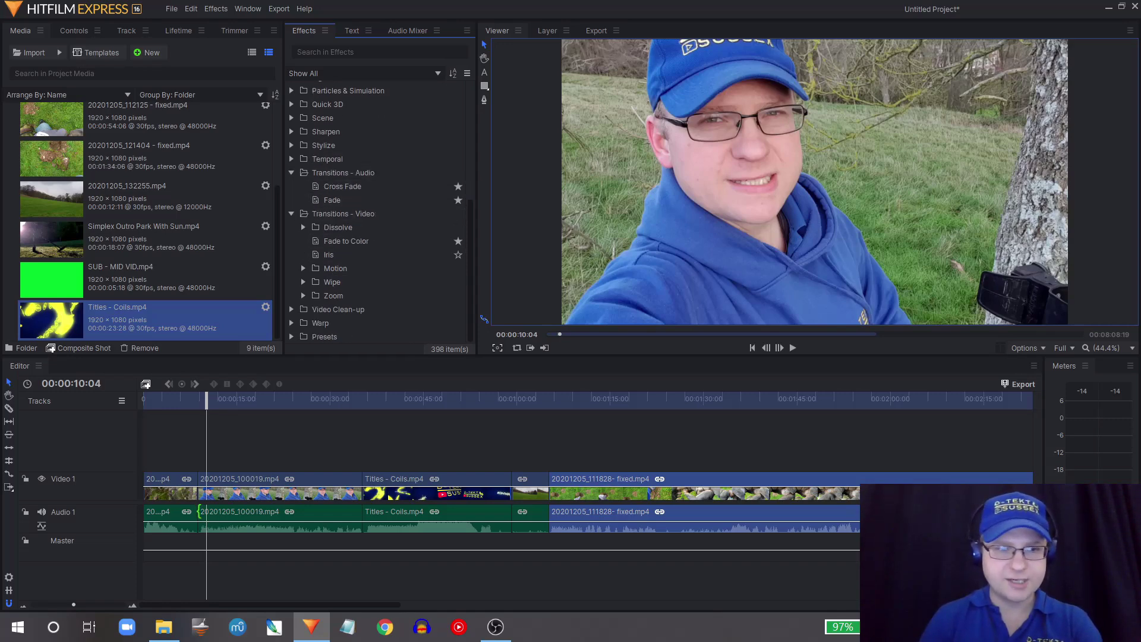
{"action": "mouse_move", "coordinate": [363, 185]}
{"action": "left_mouse_down"}
{"action": "mouse_move", "coordinate": [321, 211]}
{"action": "mouse_move", "coordinate": [198, 521]}
{"action": "left_mouse_up"}
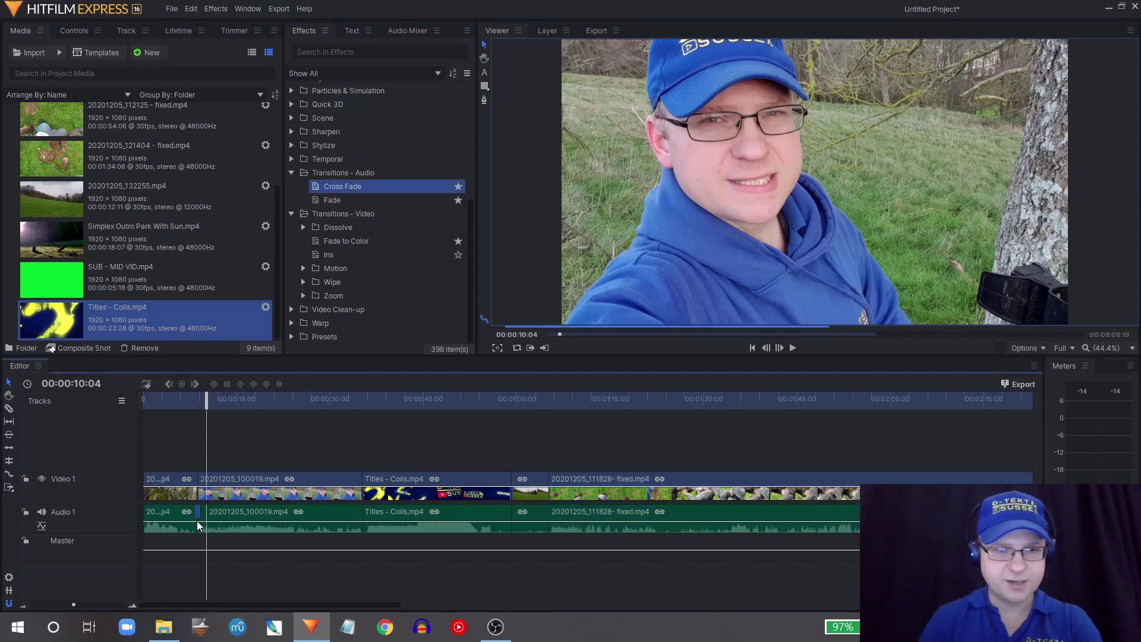
{"action": "left_click_drag", "start_coordinate": [199, 398], "coordinate": [191, 399]}
{"action": "key", "text": "space"}
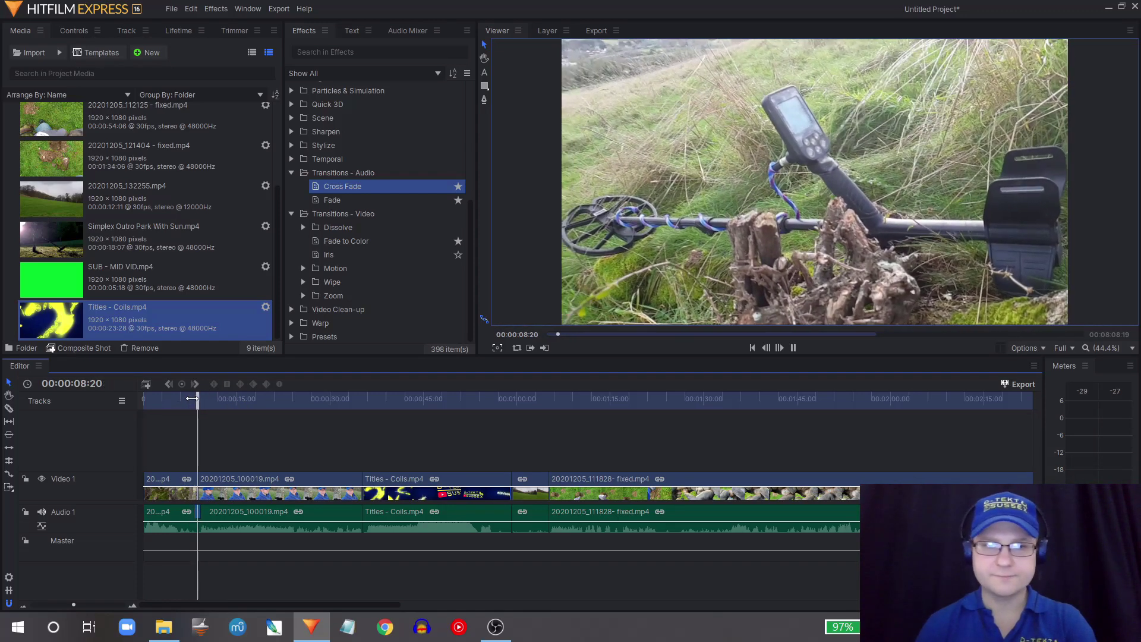
{"action": "key", "text": "space"}
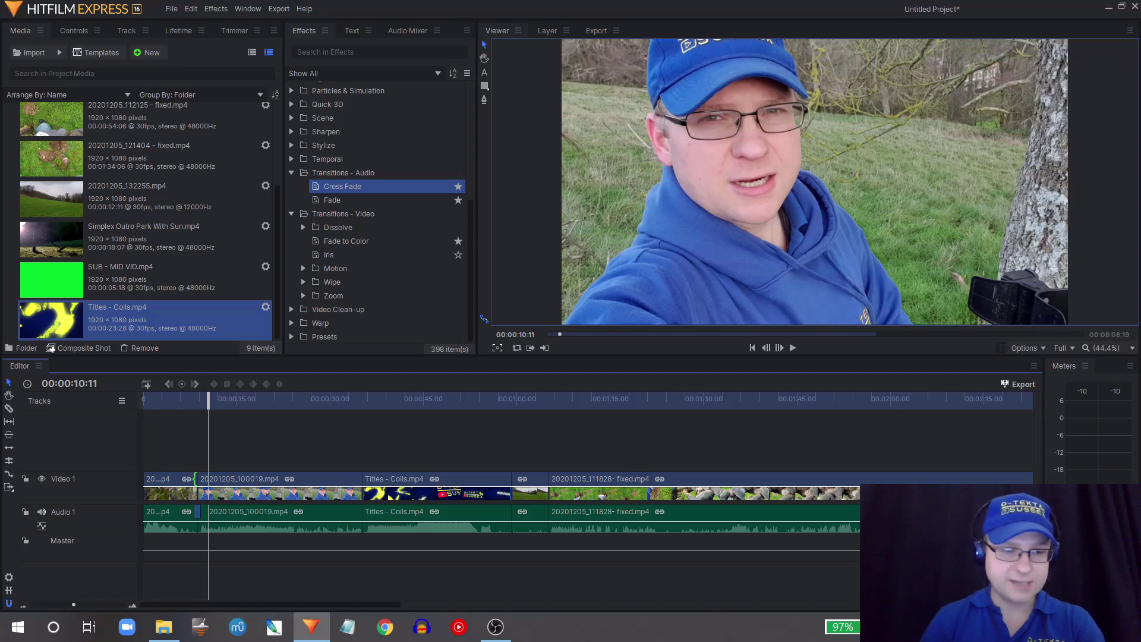
{"action": "left_click", "coordinate": [193, 407]}
{"action": "key", "text": "space"}
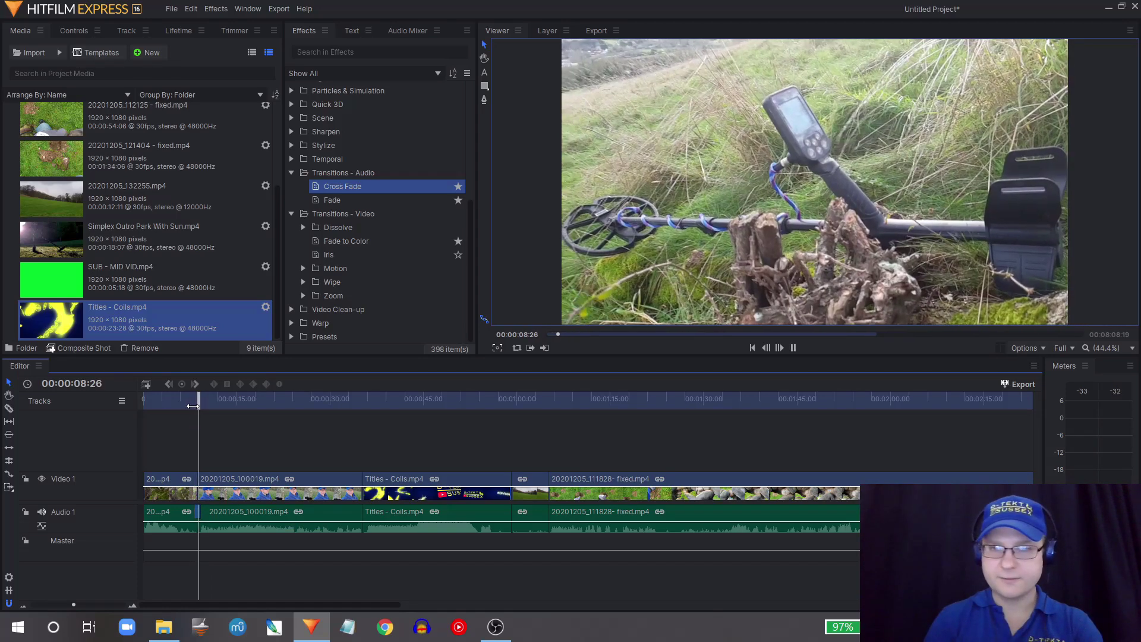
{"action": "key", "text": "space"}
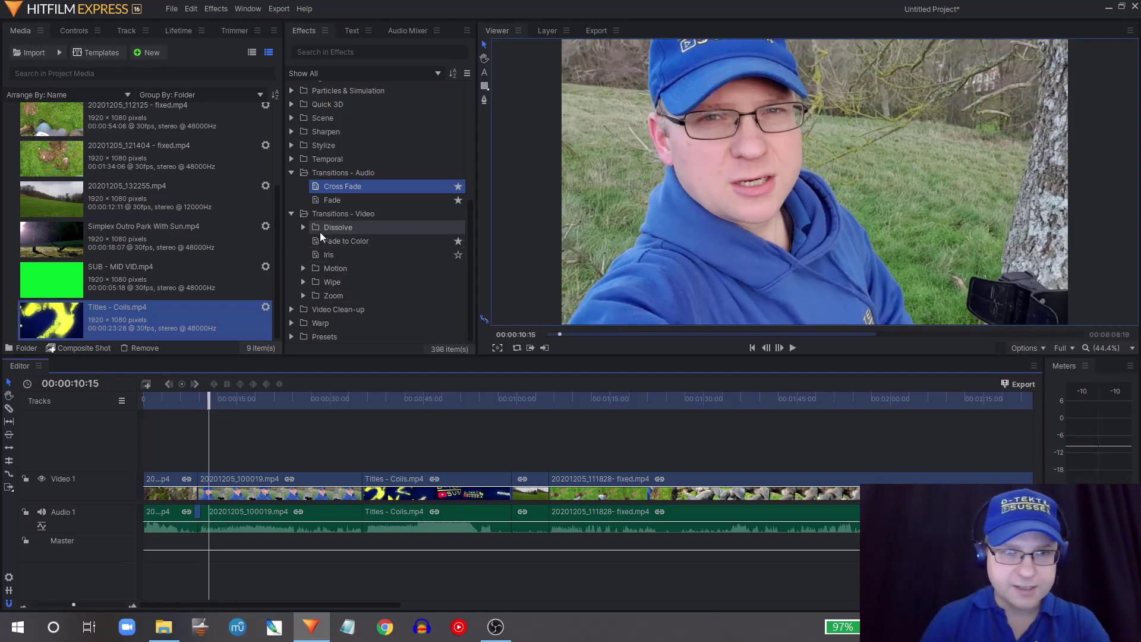
Add a Cross Dissolve video transition between the opening clip and 20201205_100019.mp4, play it back and lengthen it slightly.
{"action": "left_click", "coordinate": [302, 227]}
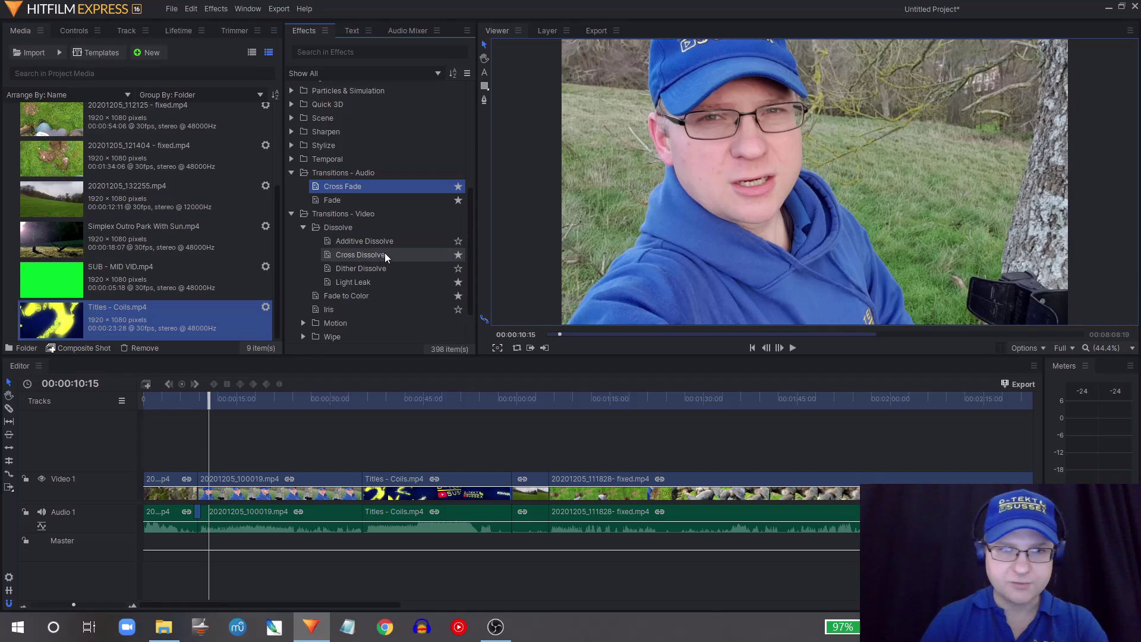
{"action": "left_click_drag", "start_coordinate": [384, 254], "coordinate": [195, 483]}
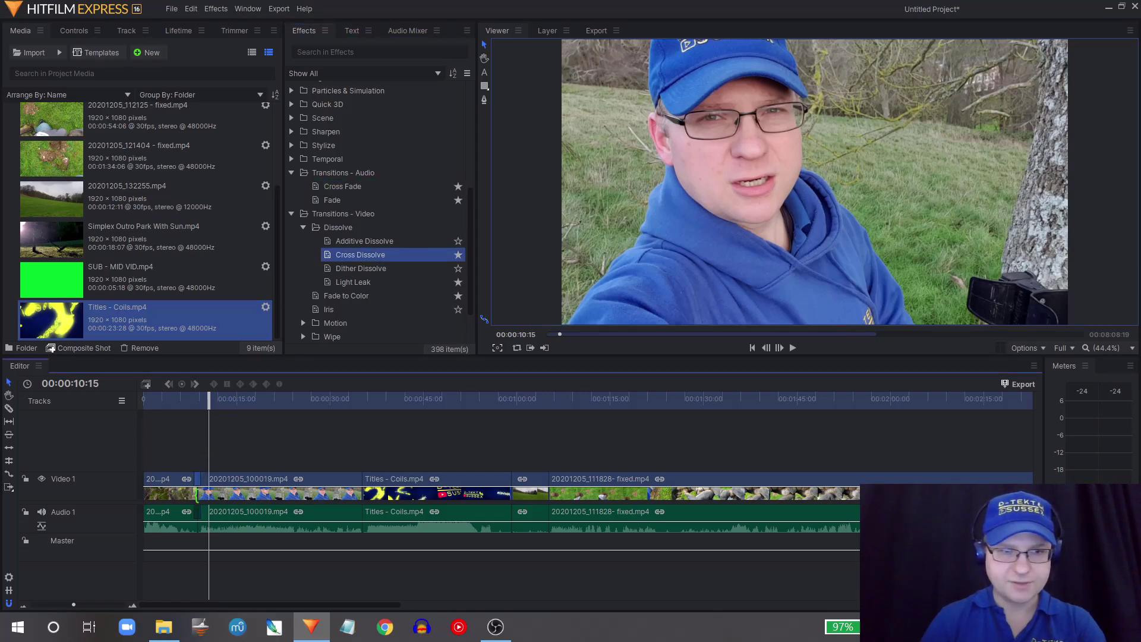
{"action": "left_click", "coordinate": [191, 401]}
{"action": "key", "text": "space"}
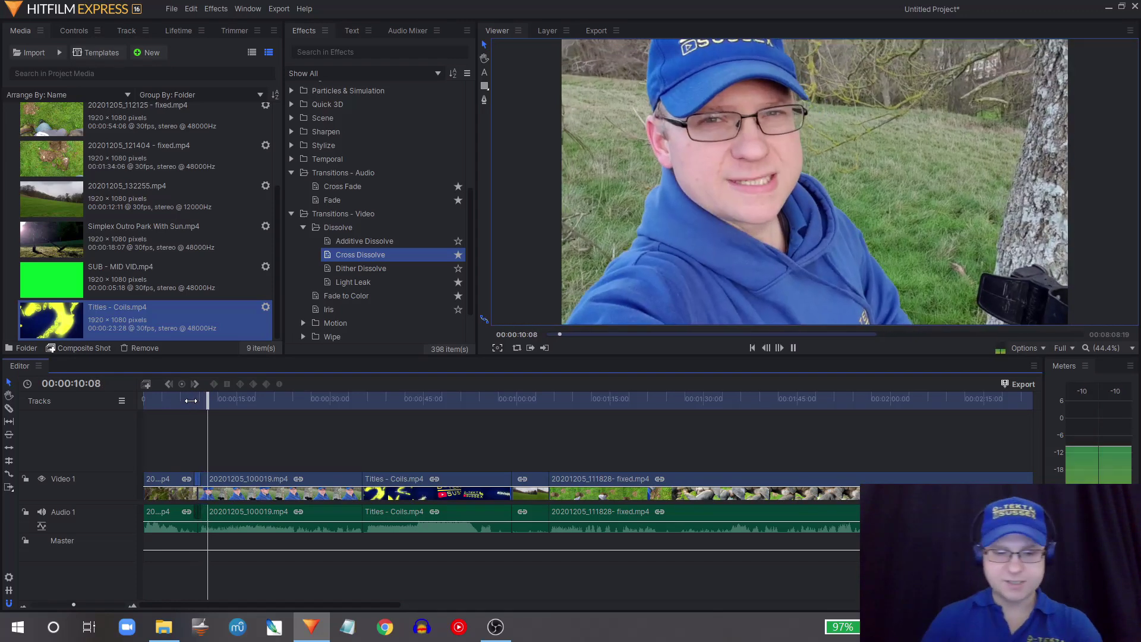
{"action": "key", "text": "space"}
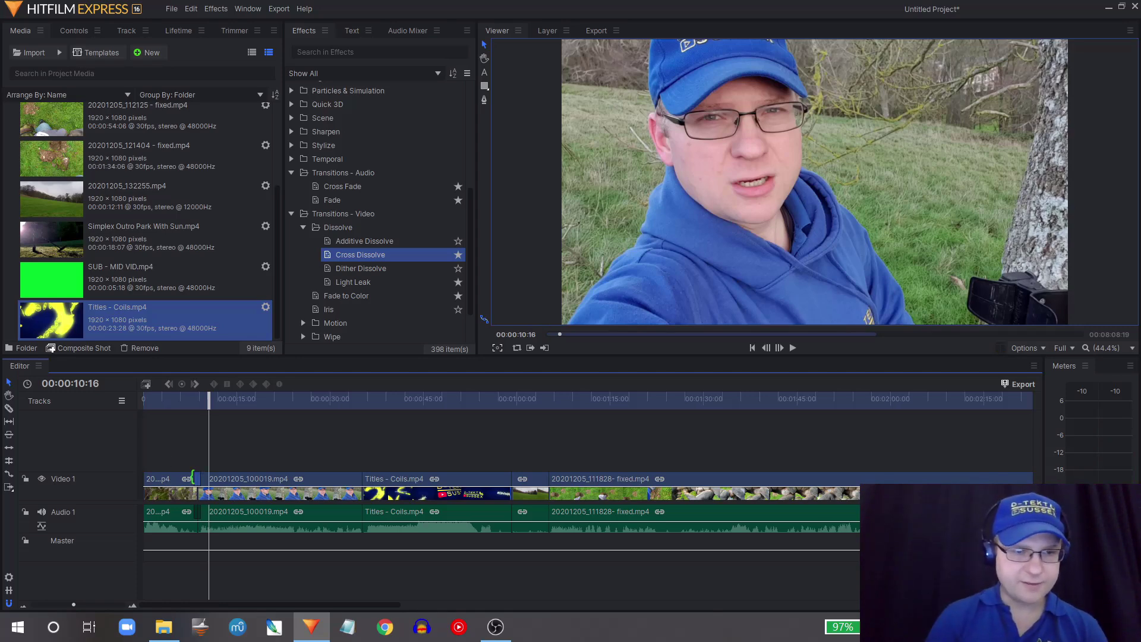
{"action": "left_click_drag", "start_coordinate": [200, 479], "coordinate": [201, 479]}
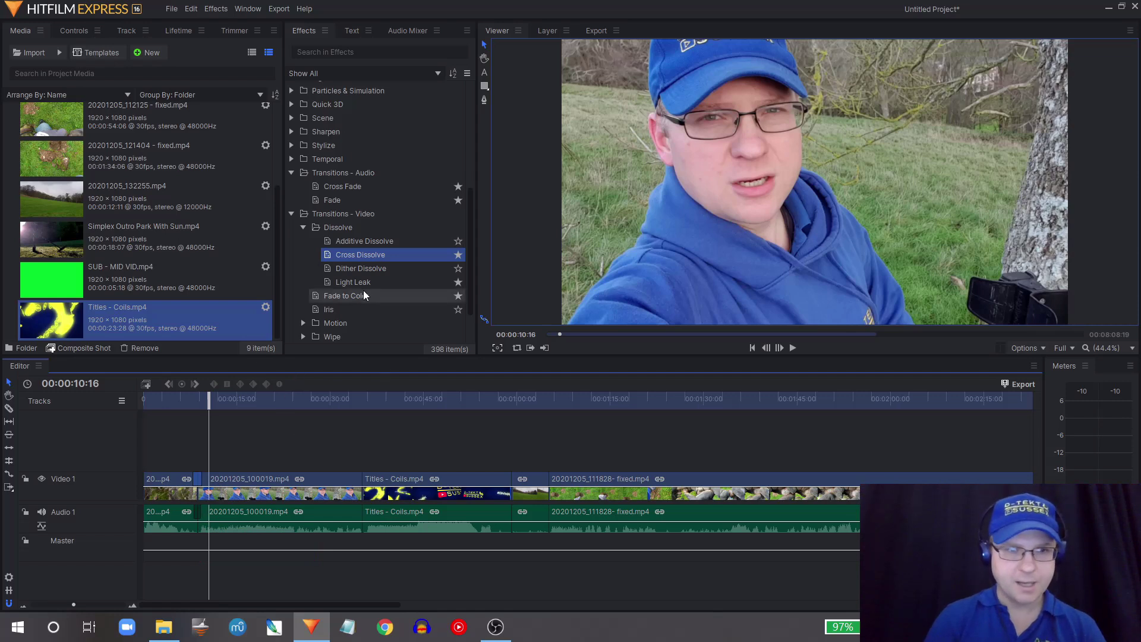
{"action": "scroll", "coordinate": [332, 291], "scroll_direction": "down", "scroll_amount": 2}
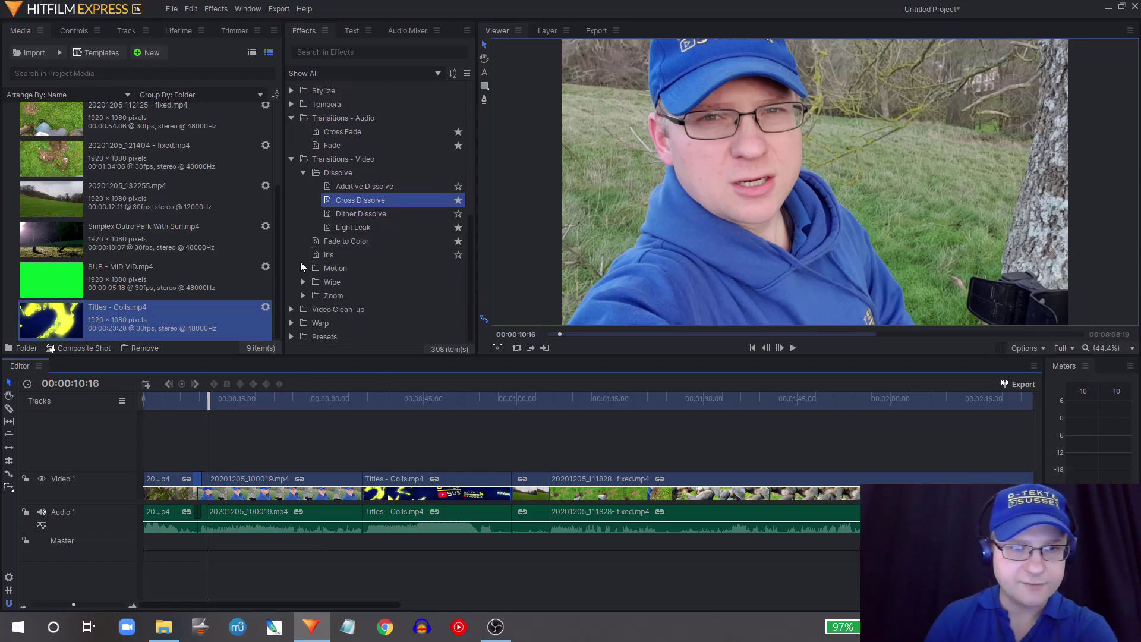
Expand the Motion, Wipe and Zoom groups of the video transitions to examine which transitions they offer.
{"action": "left_click", "coordinate": [303, 268]}
{"action": "scroll", "coordinate": [330, 267], "scroll_direction": "down", "scroll_amount": 1}
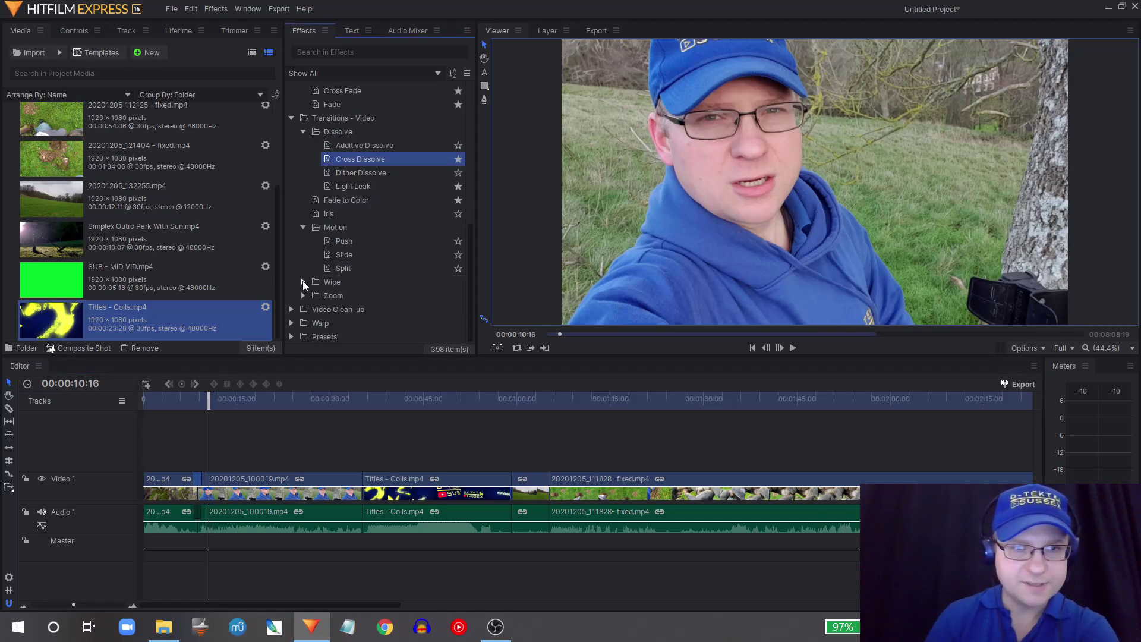
{"action": "left_click", "coordinate": [303, 282]}
{"action": "scroll", "coordinate": [345, 280], "scroll_direction": "down", "scroll_amount": 1}
{"action": "left_click", "coordinate": [304, 295]}
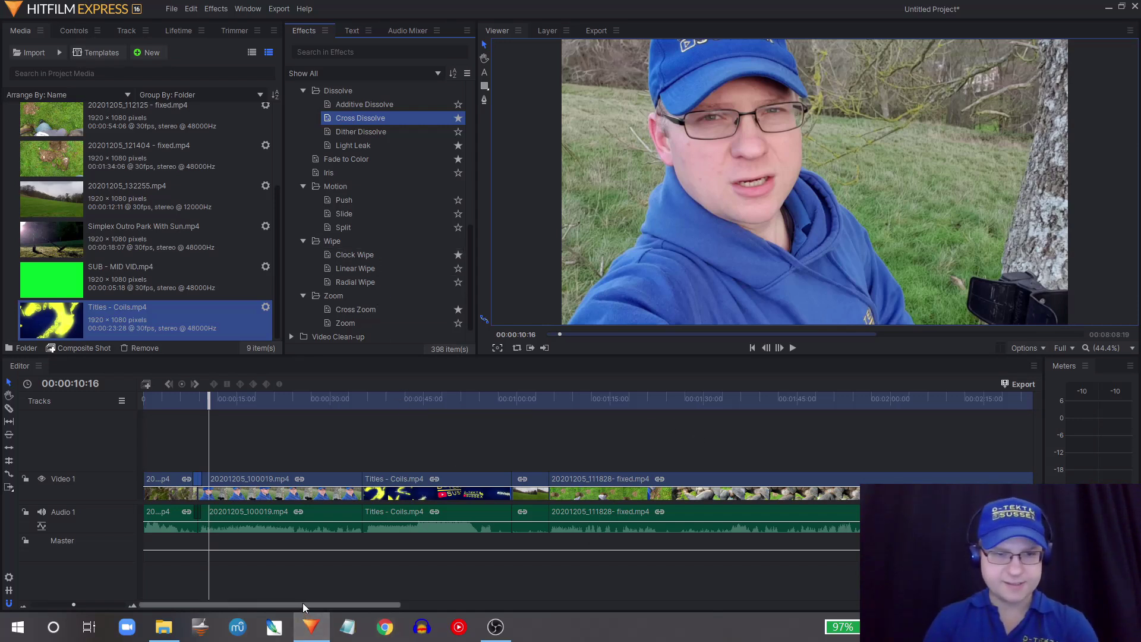
Move 20201205_112125 - fixed.mp4 against the end of 20201205_111828- fixed.mp4 and play back the cut.
{"action": "left_click_drag", "start_coordinate": [306, 604], "coordinate": [460, 622]}
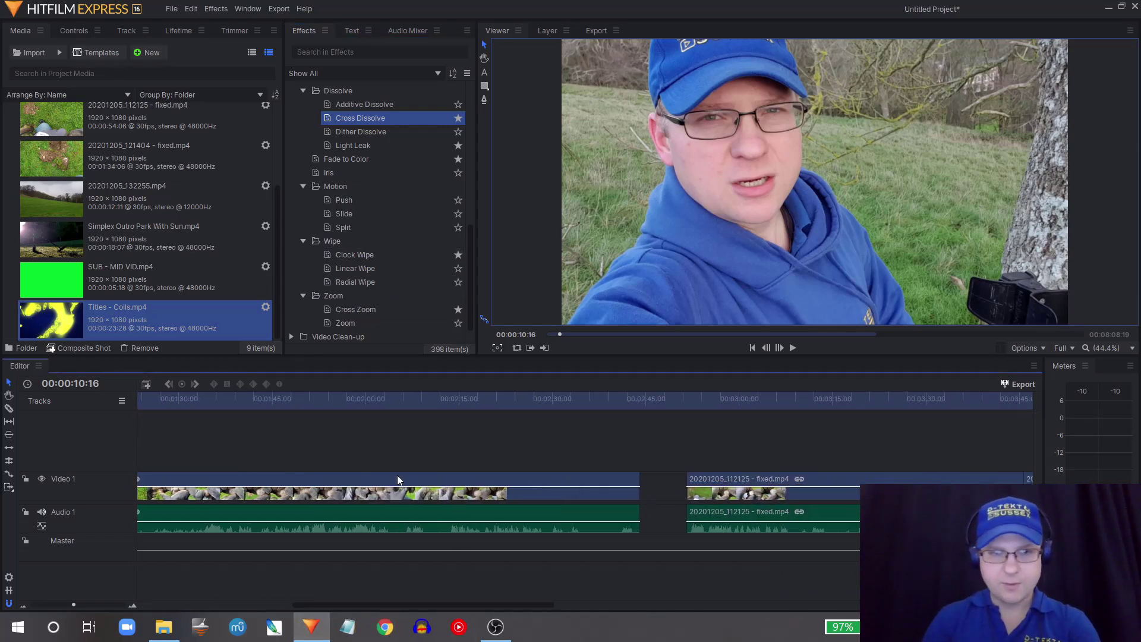
{"action": "left_click", "coordinate": [380, 401]}
{"action": "left_click_drag", "start_coordinate": [379, 402], "coordinate": [623, 407]}
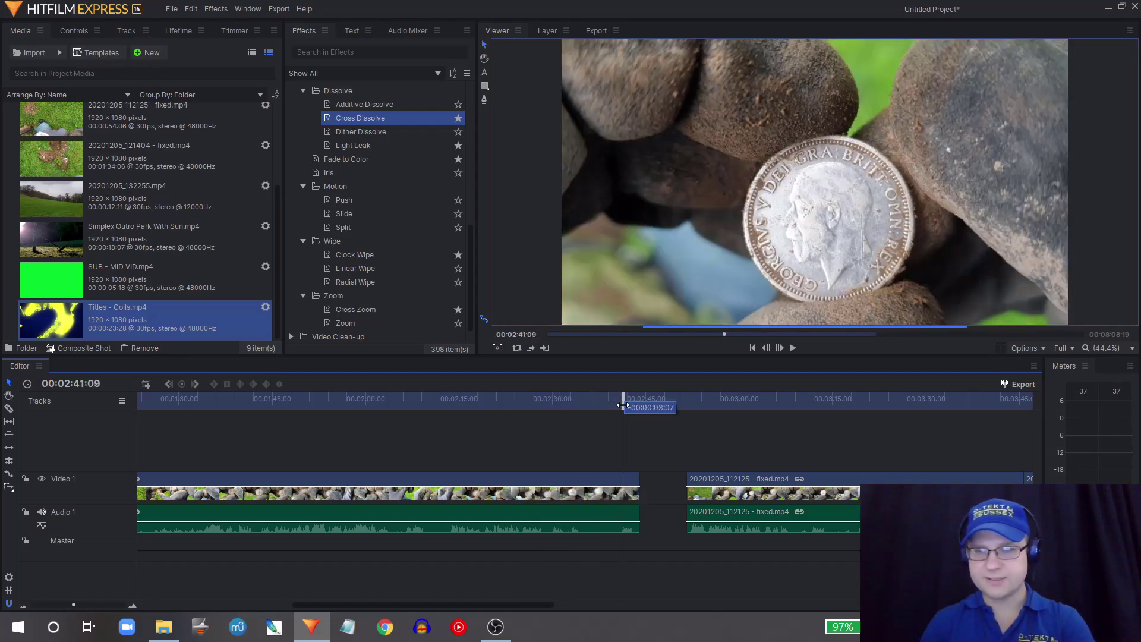
{"action": "left_click_drag", "start_coordinate": [731, 499], "coordinate": [690, 499]}
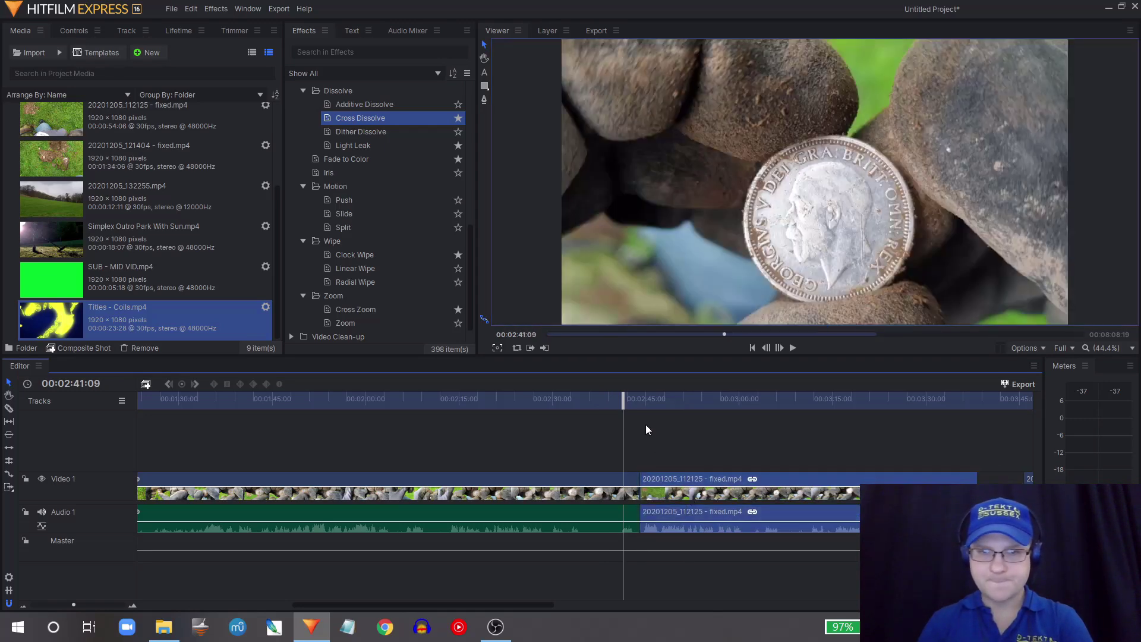
{"action": "left_click", "coordinate": [638, 404]}
{"action": "key", "text": "space"}
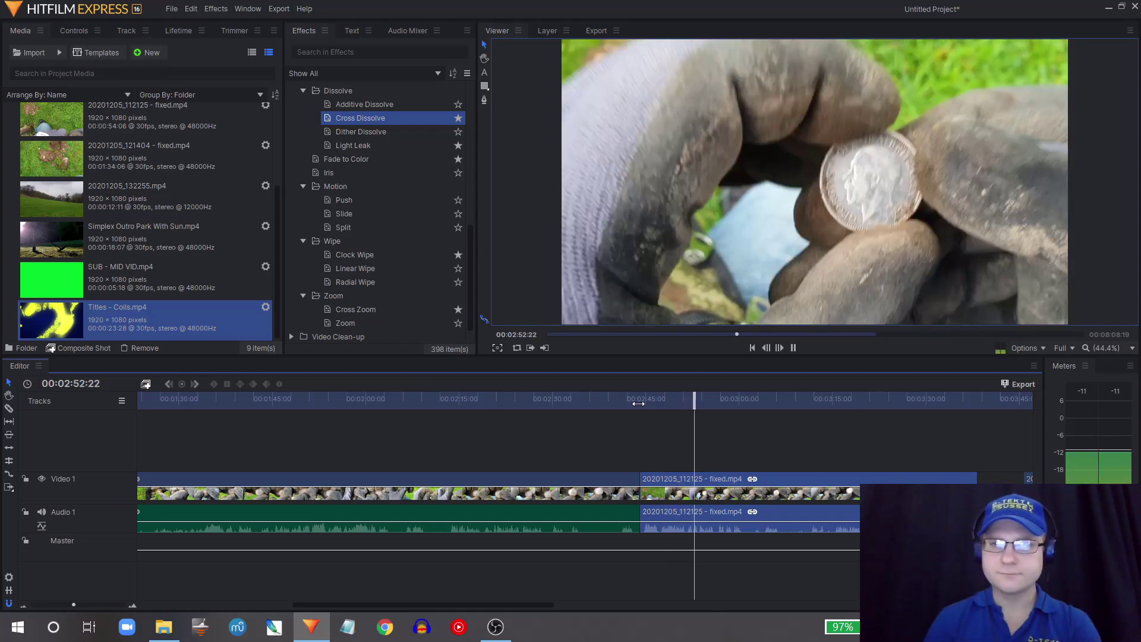
{"action": "key", "text": "space"}
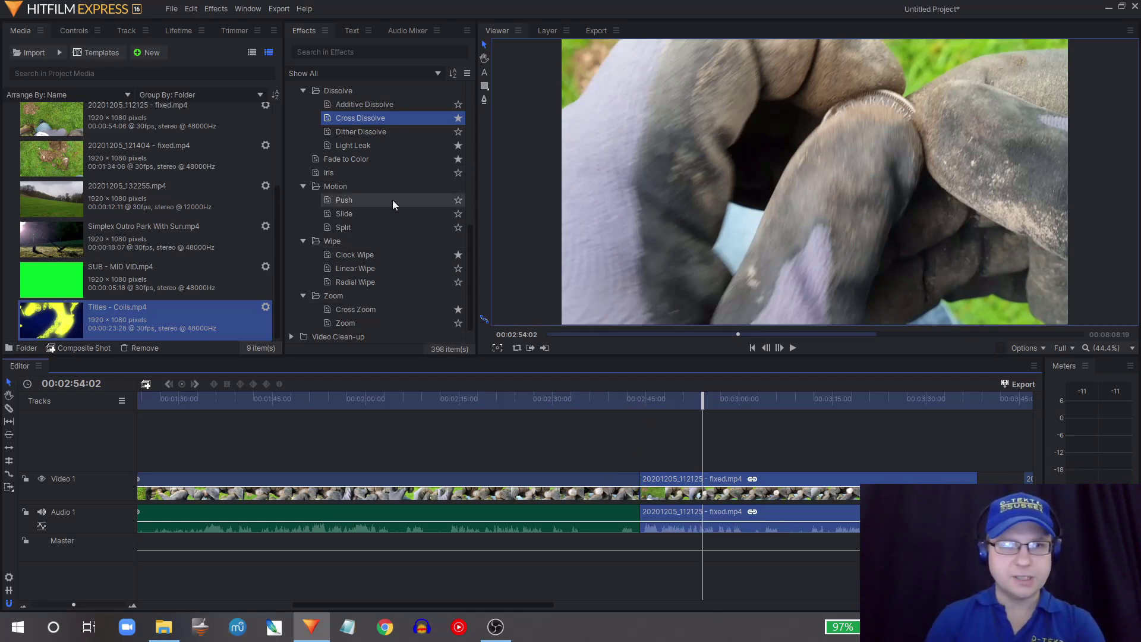
Add a Cross Fade audio transition at the cut between 20201205_111828- fixed.mp4 and 20201205_112125 - fixed.mp4 and play it back.
{"action": "scroll", "coordinate": [387, 228], "scroll_direction": "up", "scroll_amount": 5}
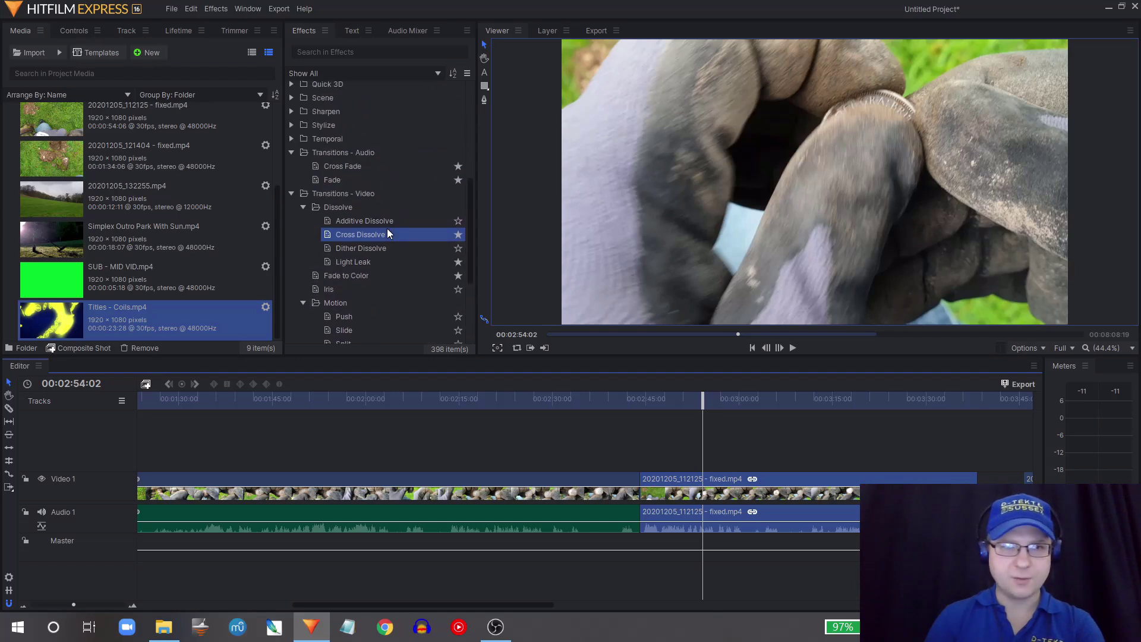
{"action": "mouse_move", "coordinate": [344, 166]}
{"action": "left_mouse_down"}
{"action": "mouse_move", "coordinate": [386, 174]}
{"action": "mouse_move", "coordinate": [640, 521]}
{"action": "left_mouse_up"}
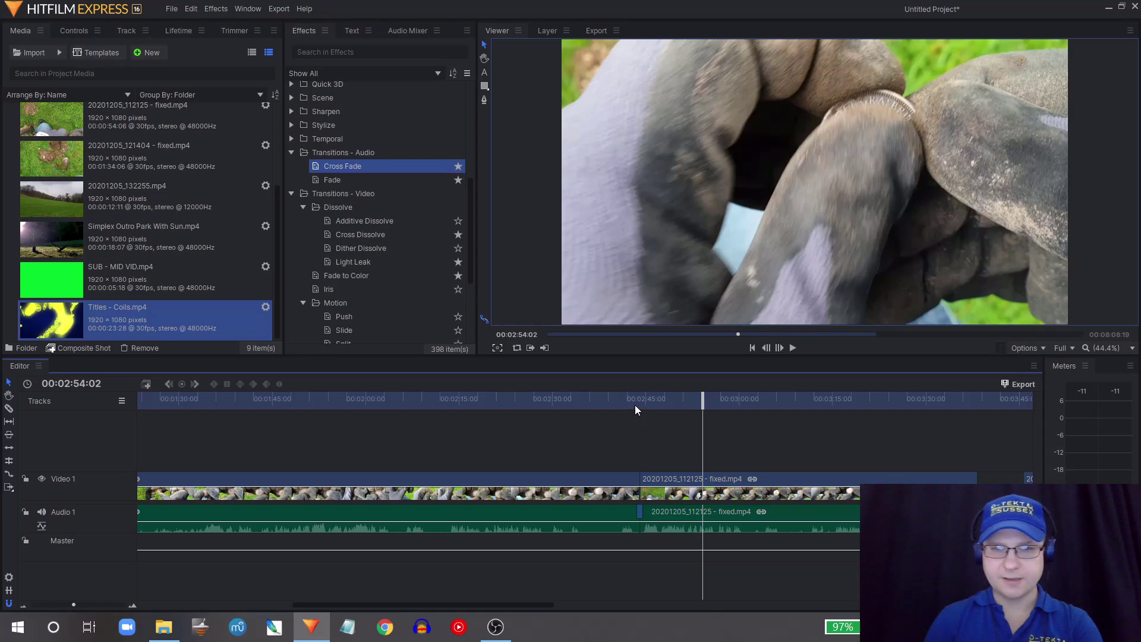
{"action": "left_click", "coordinate": [635, 405]}
{"action": "key", "text": "space"}
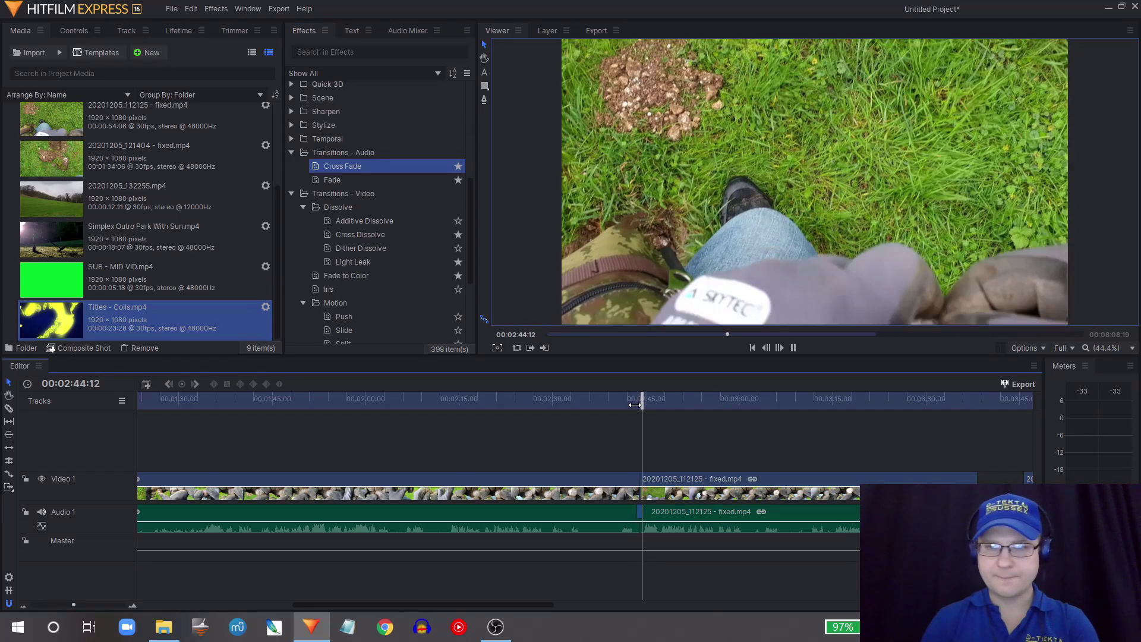
{"action": "key", "text": "space"}
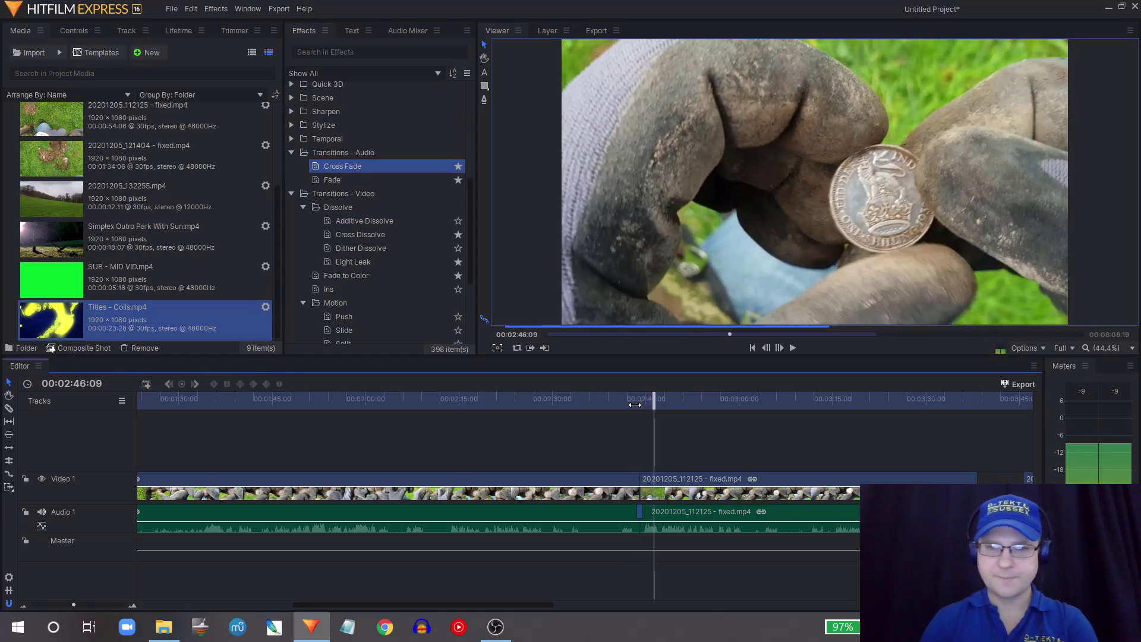
Add a Clock Wipe video transition at the cut between 20201205_111828- fixed.mp4 and 20201205_112125 - fixed.mp4.
{"action": "left_click", "coordinate": [591, 479]}
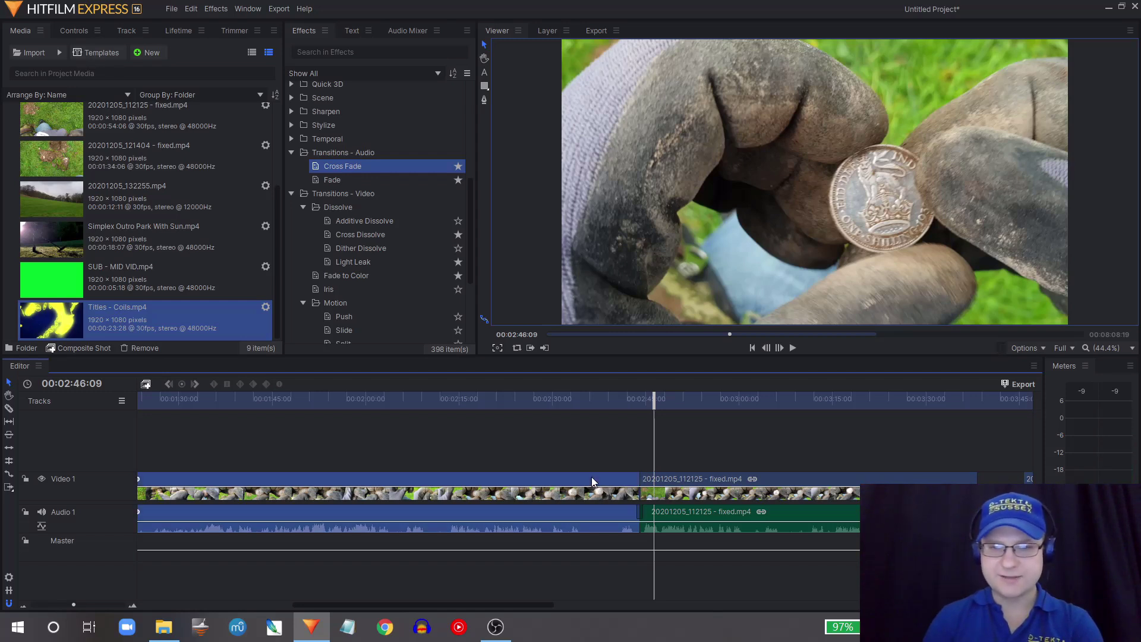
{"action": "left_click", "coordinate": [679, 480]}
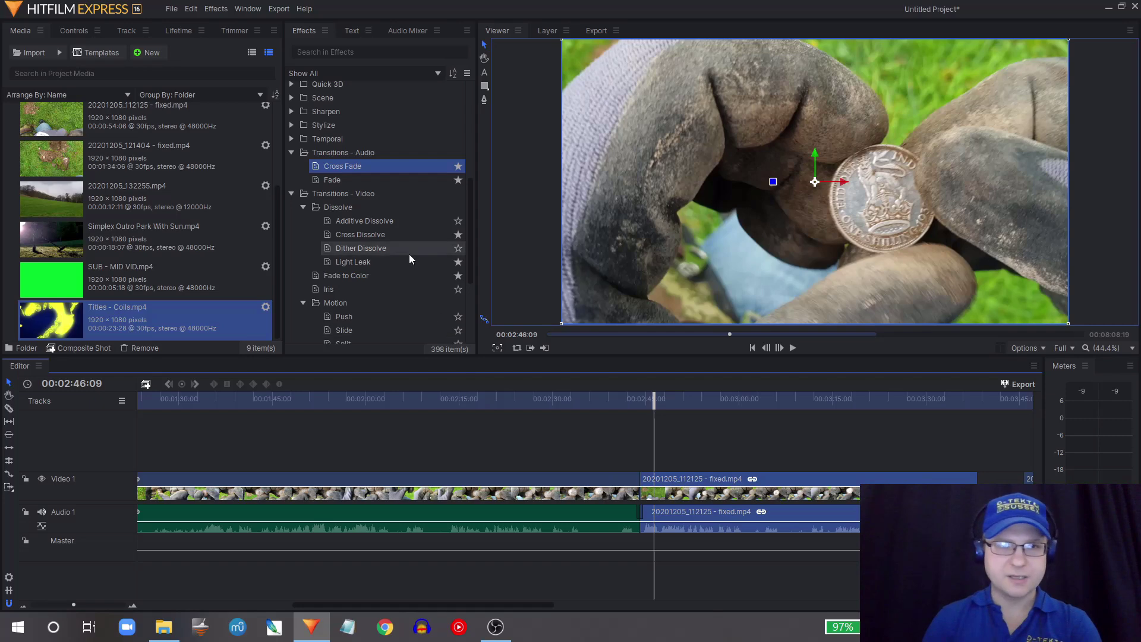
{"action": "scroll", "coordinate": [409, 254], "scroll_direction": "down", "scroll_amount": 5}
{"action": "mouse_move", "coordinate": [374, 226]}
{"action": "left_mouse_down"}
{"action": "mouse_move", "coordinate": [661, 434]}
{"action": "mouse_move", "coordinate": [640, 485]}
{"action": "left_mouse_up"}
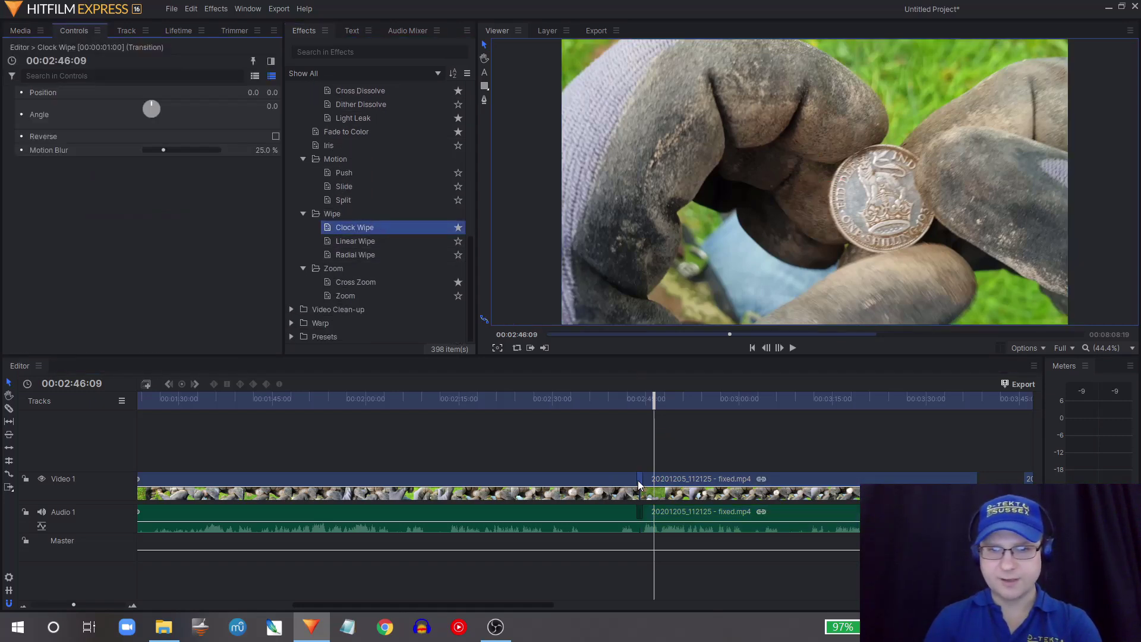
Step frame by frame through the Clock Wipe from just before the cut to examine how it reveals the next clip.
{"action": "left_click", "coordinate": [635, 400]}
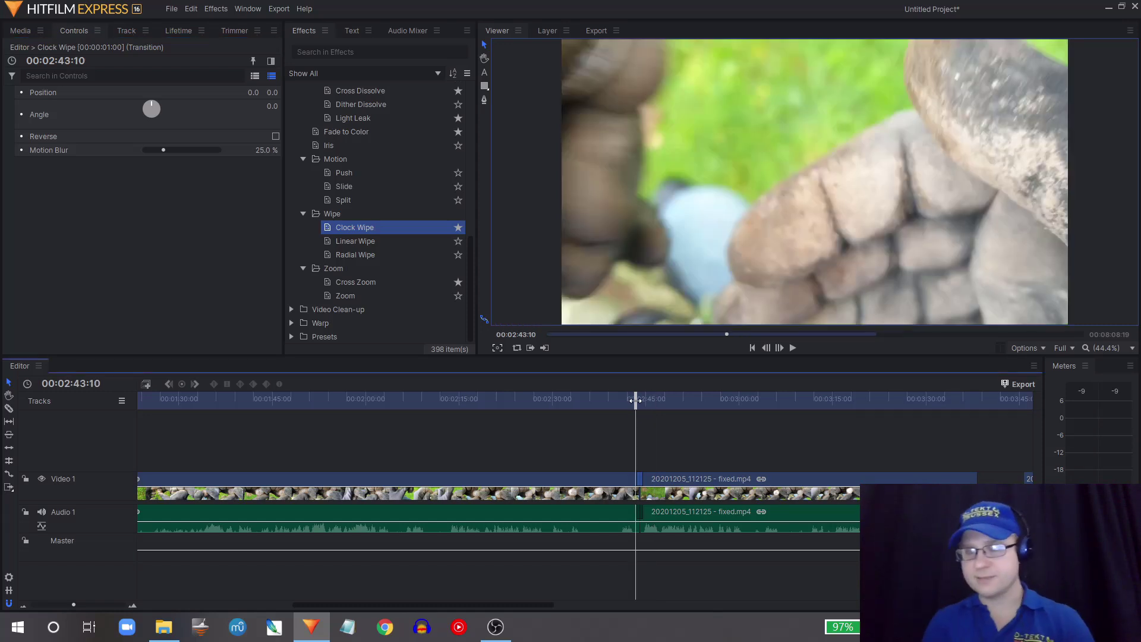
{"action": "key", "text": "Right"}
{"action": "key", "text": "Right"}
{"action": "key", "text": "Right"}
{"action": "key", "text": "Right"}
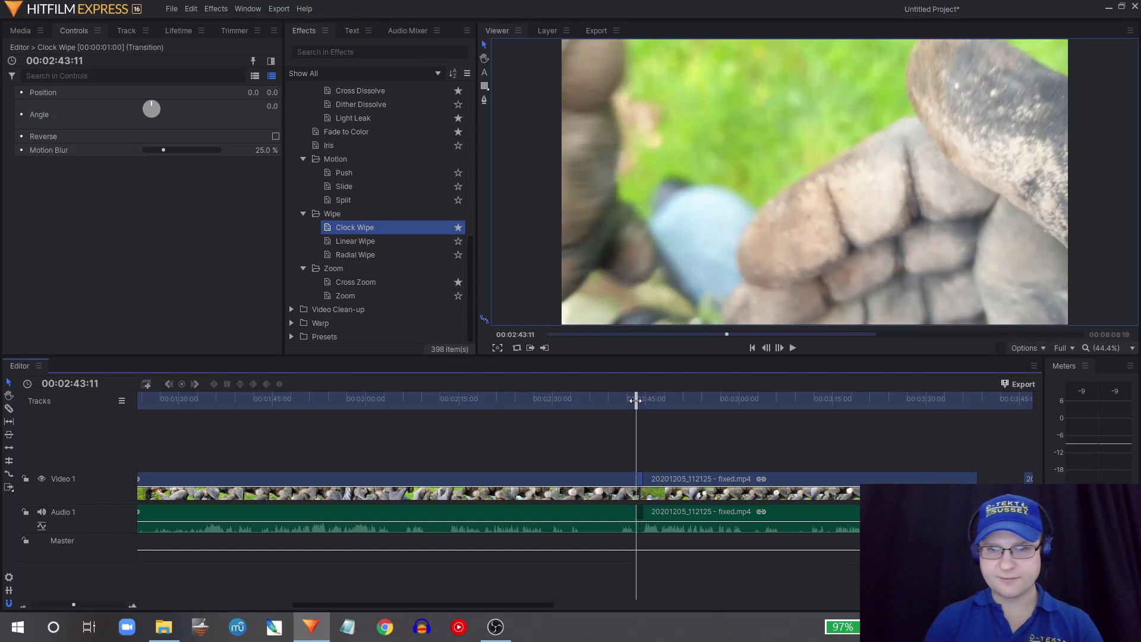
{"action": "key", "text": "Right"}
{"action": "key", "text": "Right"}
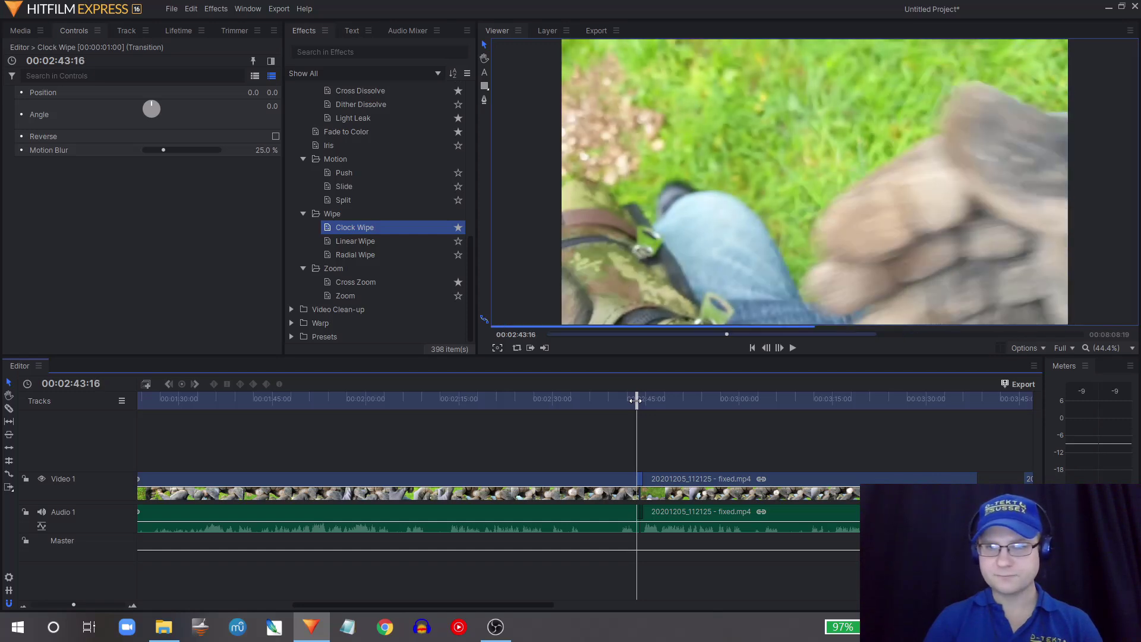
{"action": "key", "text": "Right"}
{"action": "key", "text": "Right"}
{"action": "key", "text": "Right"}
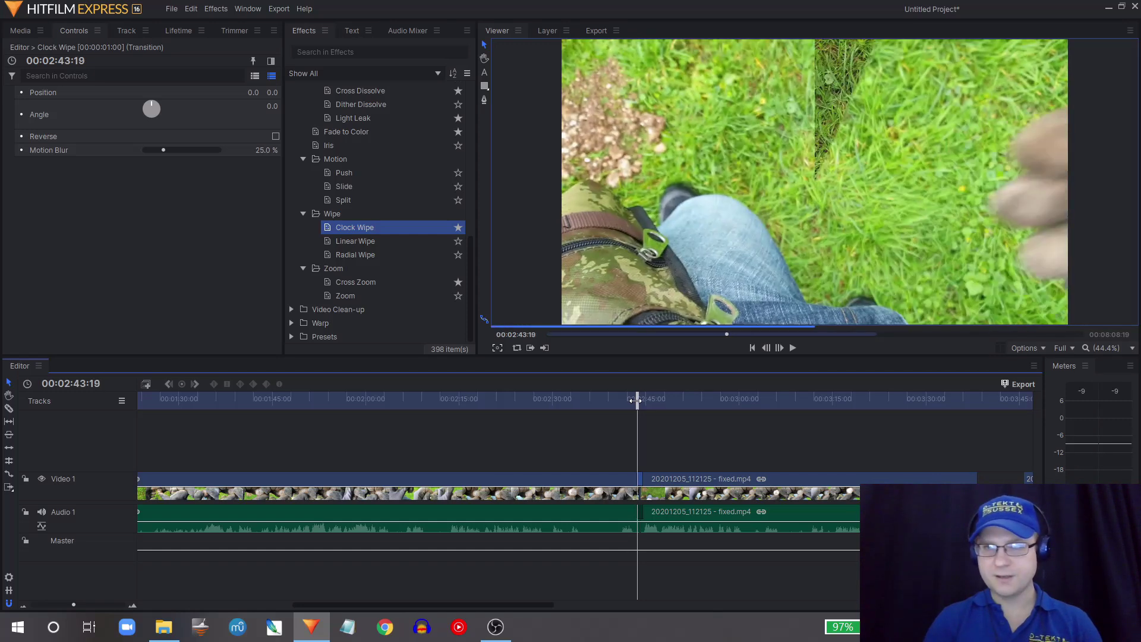
{"action": "key", "text": "Right"}
{"action": "key", "text": "Right"}
{"action": "key", "text": "Right"}
{"action": "key", "text": "Right"}
{"action": "key", "text": "Right"}
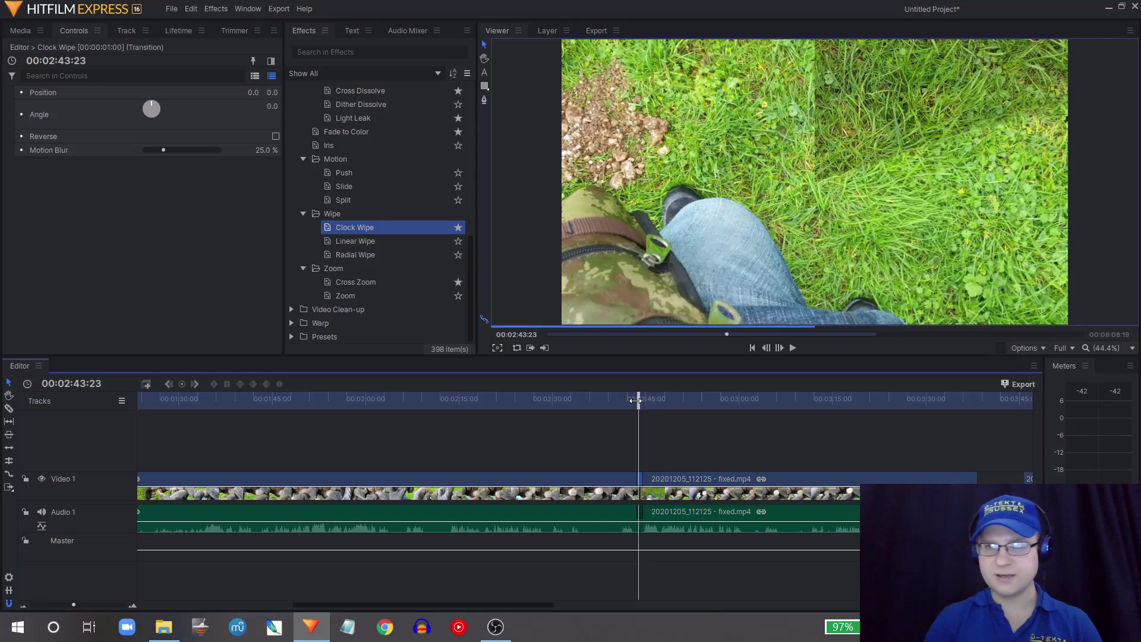
{"action": "key", "text": "Right"}
{"action": "key", "text": "Right"}
{"action": "key", "text": "Right"}
{"action": "key", "text": "Right"}
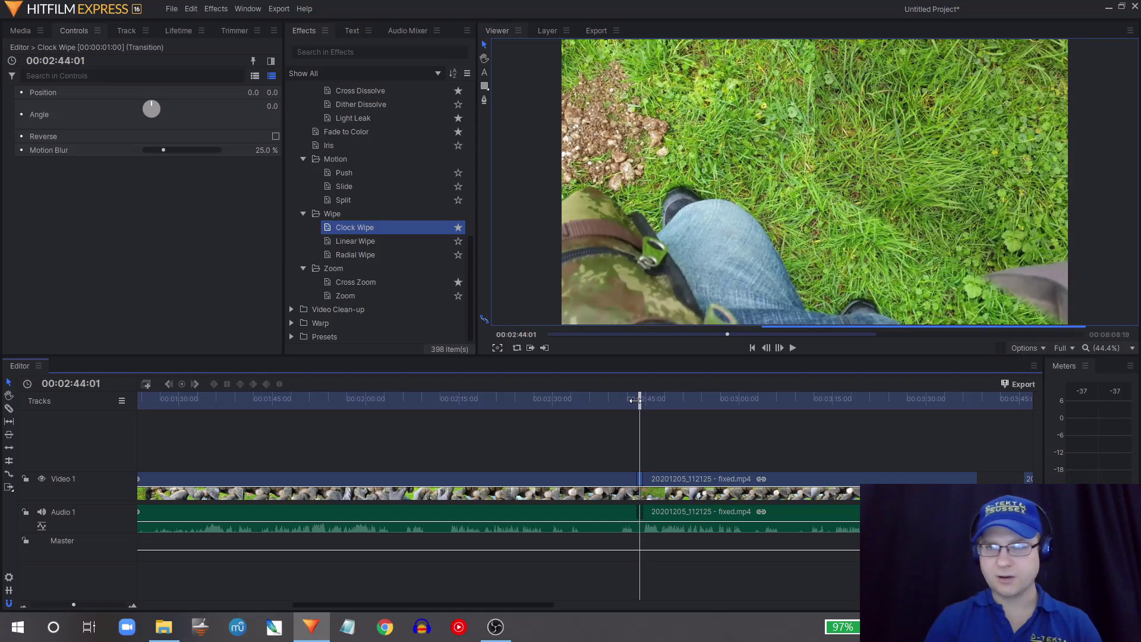
{"action": "key", "text": "Right"}
{"action": "key", "text": "Right"}
{"action": "key", "text": "Right"}
{"action": "key", "text": "Right"}
{"action": "key", "text": "Right"}
{"action": "key", "text": "Right"}
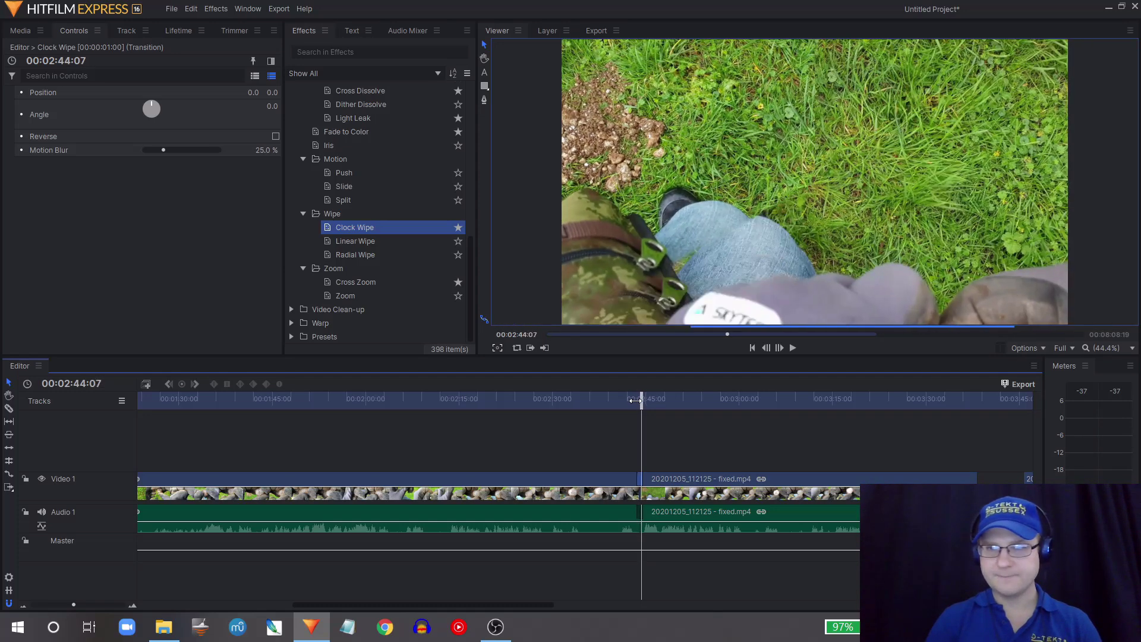
{"action": "key", "text": "Right"}
{"action": "key", "text": "Right"}
{"action": "key", "text": "Right"}
{"action": "key", "text": "Right"}
{"action": "key", "text": "Right"}
{"action": "key", "text": "Right"}
{"action": "key", "text": "Right"}
{"action": "key", "text": "Right"}
{"action": "key", "text": "Right"}
{"action": "key", "text": "Right"}
{"action": "key", "text": "Right"}
{"action": "key", "text": "Right"}
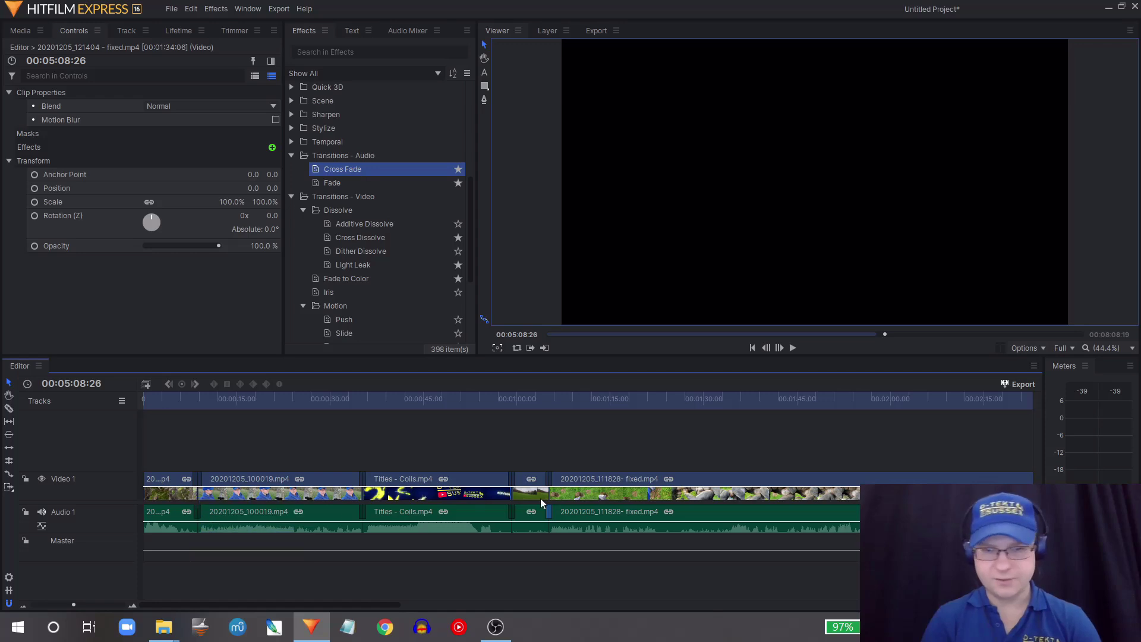
Play back the transitions from the opening clip into 20201205_100019.mp4 and from that clip into Titles - Coils.mp4.
{"action": "left_click_drag", "start_coordinate": [309, 604], "coordinate": [244, 624]}
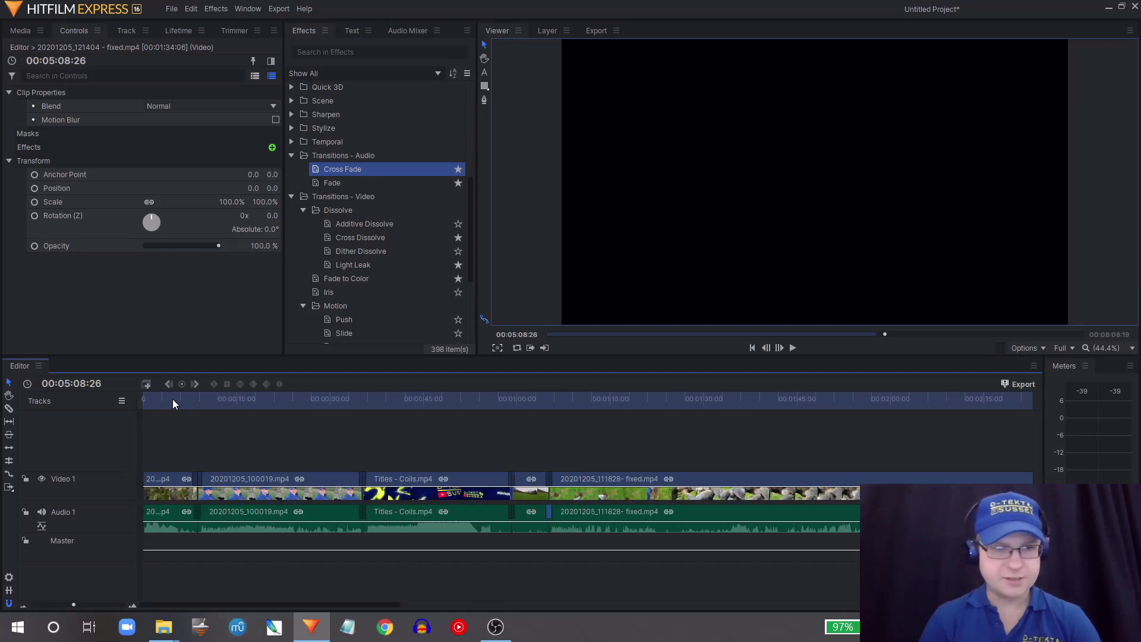
{"action": "left_click", "coordinate": [191, 404]}
{"action": "key", "text": "space"}
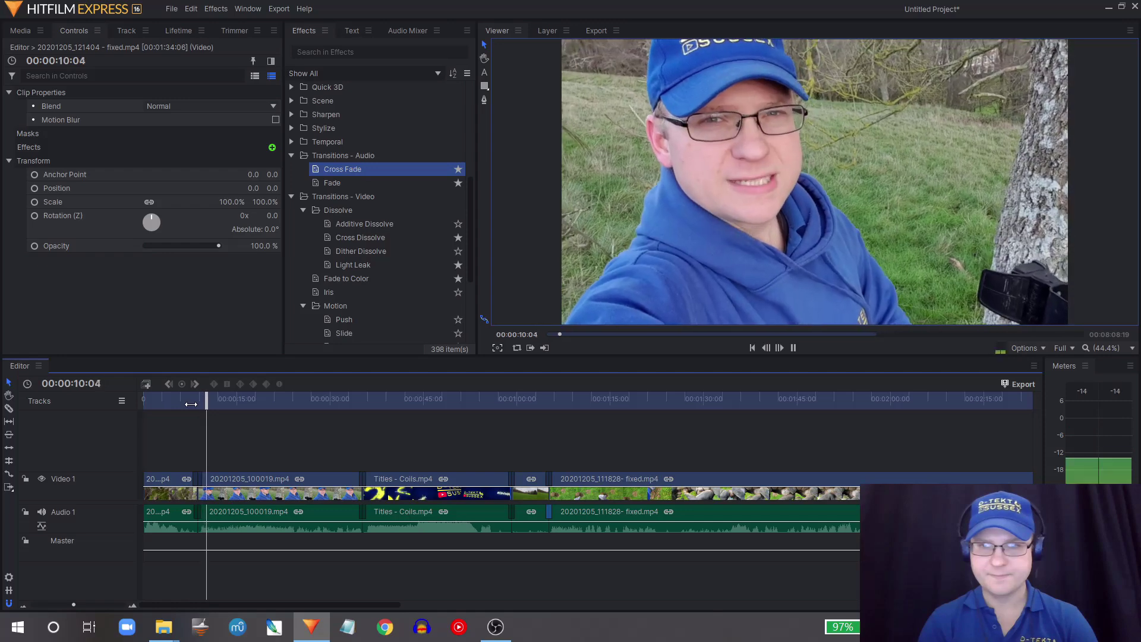
{"action": "key", "text": "space"}
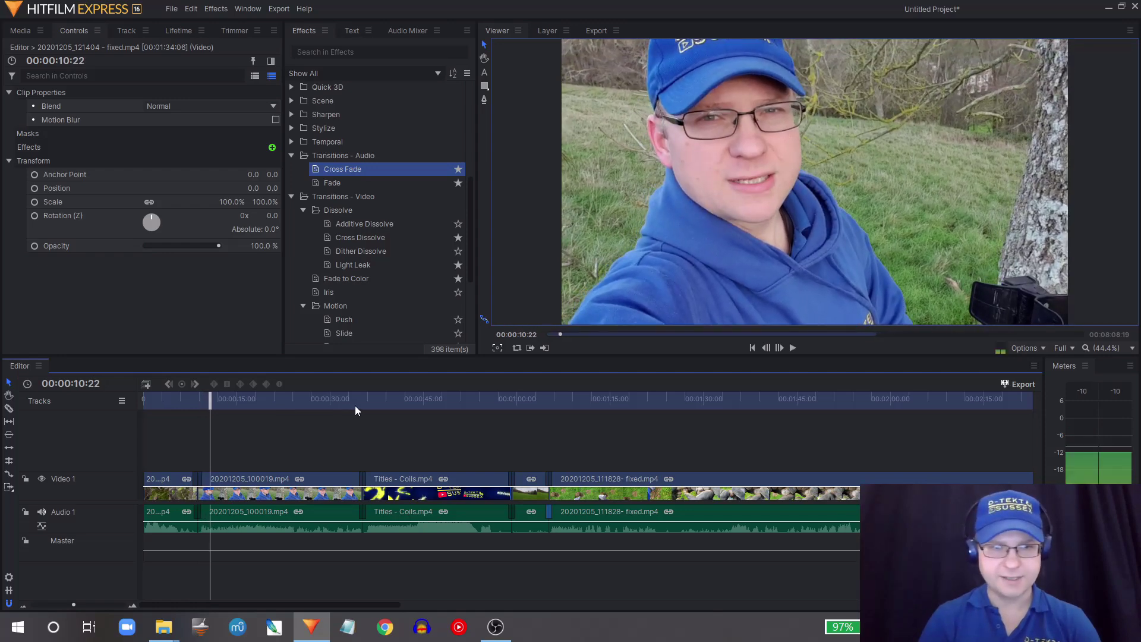
{"action": "left_click", "coordinate": [355, 405]}
{"action": "key", "text": "space"}
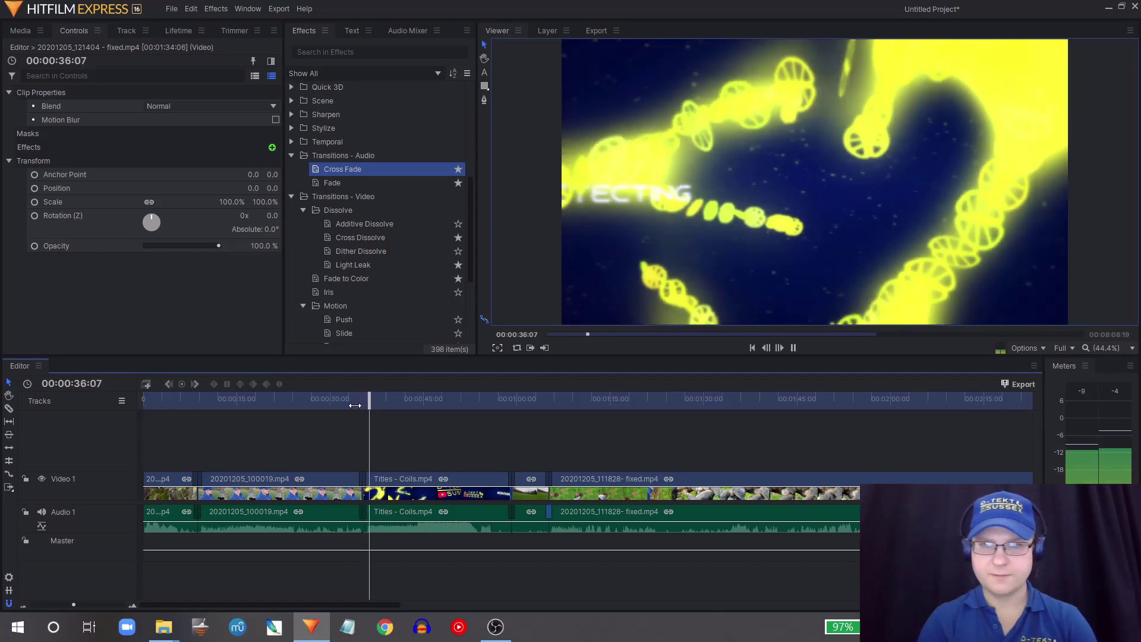
{"action": "key", "text": "space"}
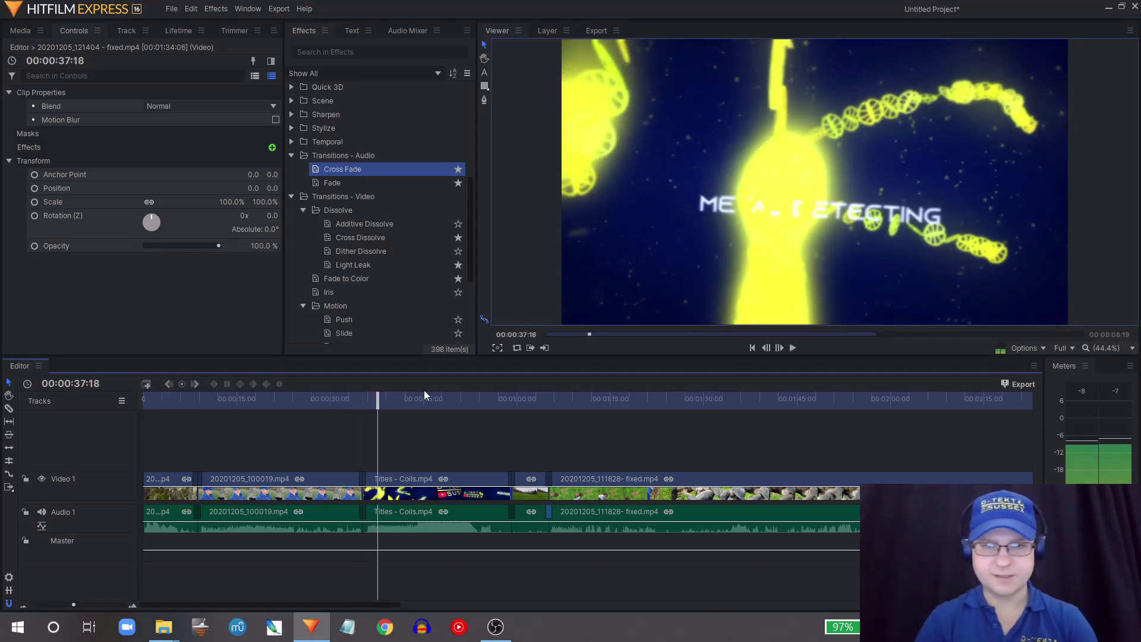
Play back the transitions from Titles - Coils.mp4 into the field clip and from there into 20201205_111828- fixed.mp4.
{"action": "left_click", "coordinate": [499, 401]}
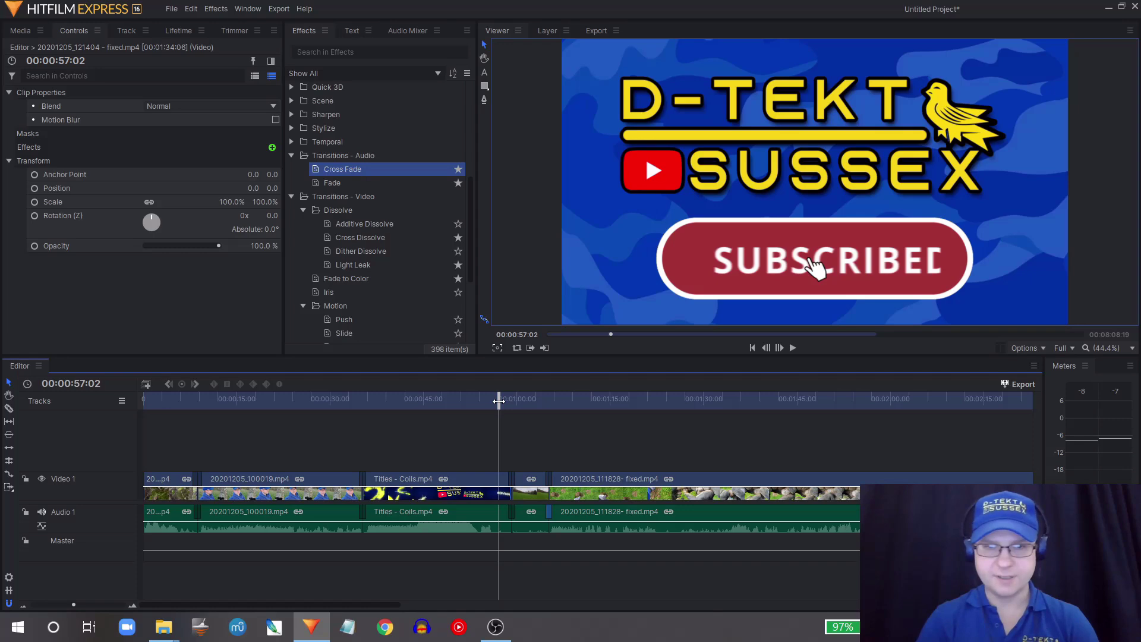
{"action": "key", "text": "space"}
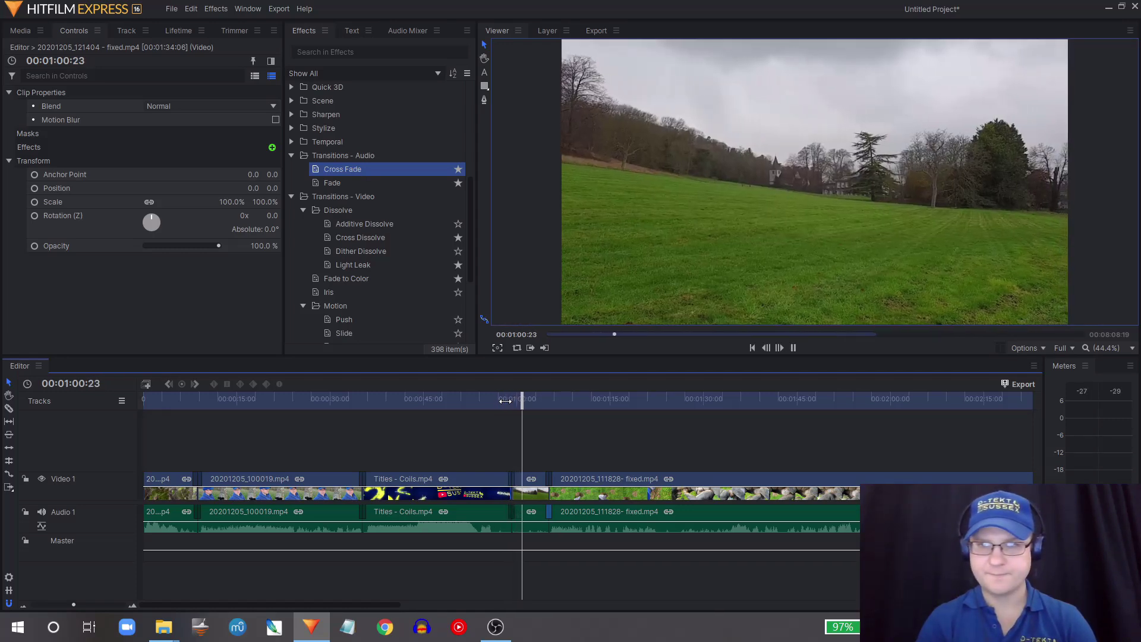
{"action": "key", "text": "space"}
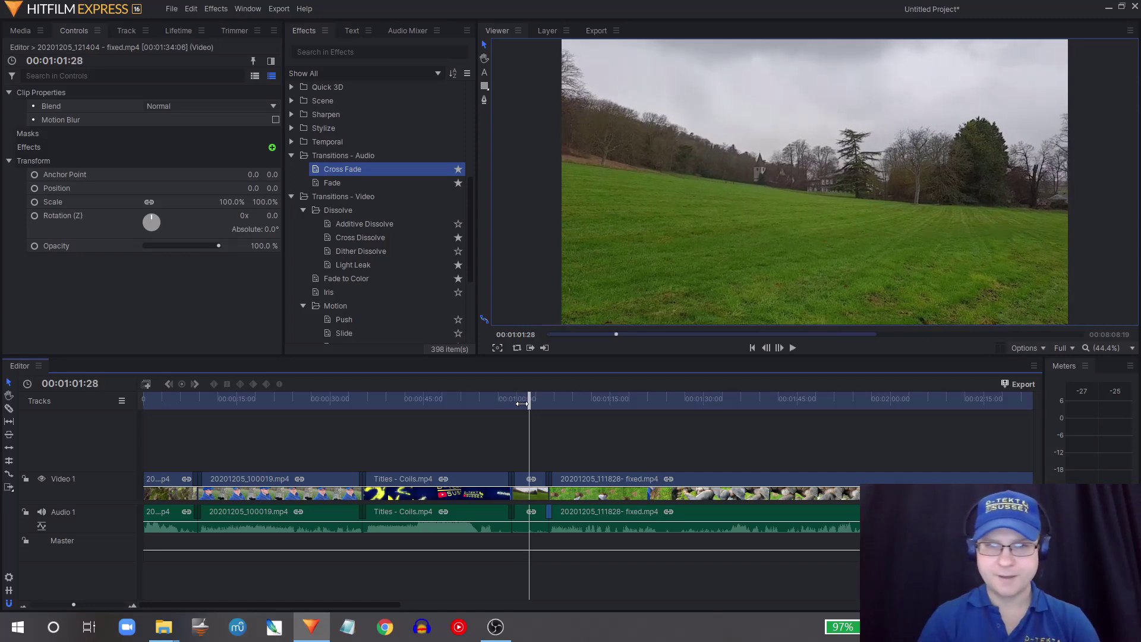
{"action": "left_click_drag", "start_coordinate": [525, 405], "coordinate": [542, 406]}
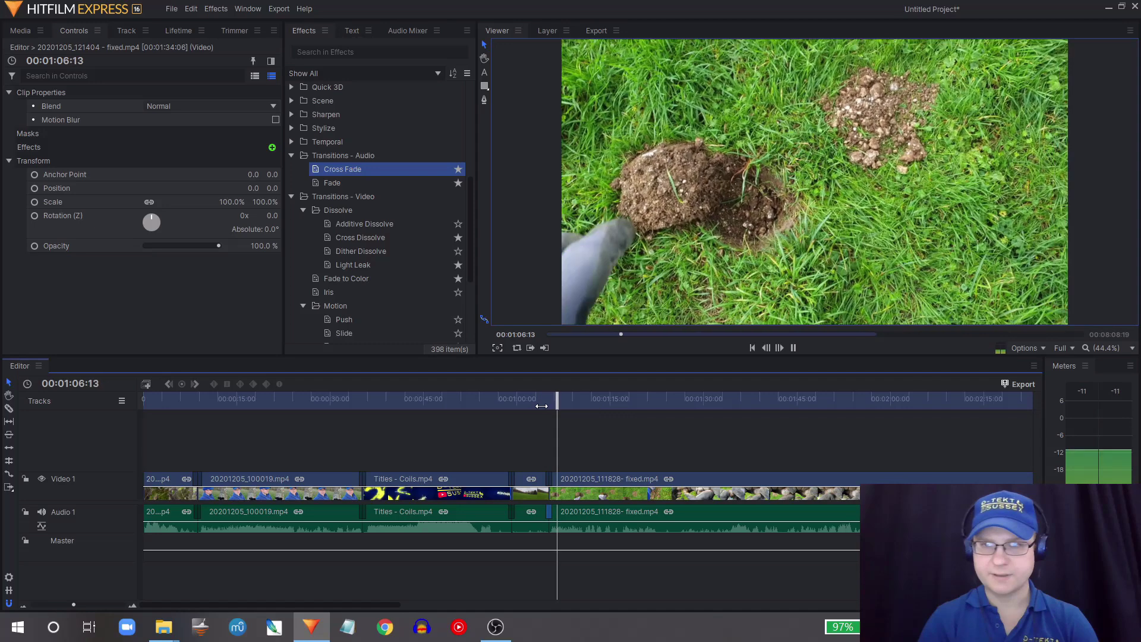
{"action": "key", "text": "space"}
Play back the transitions from 20201205_111828- fixed.mp4 into 20201205_112125 - fixed.mp4 and from there into 20201205_121404 - fixed.mp4.
{"action": "left_click_drag", "start_coordinate": [394, 605], "coordinate": [551, 634]}
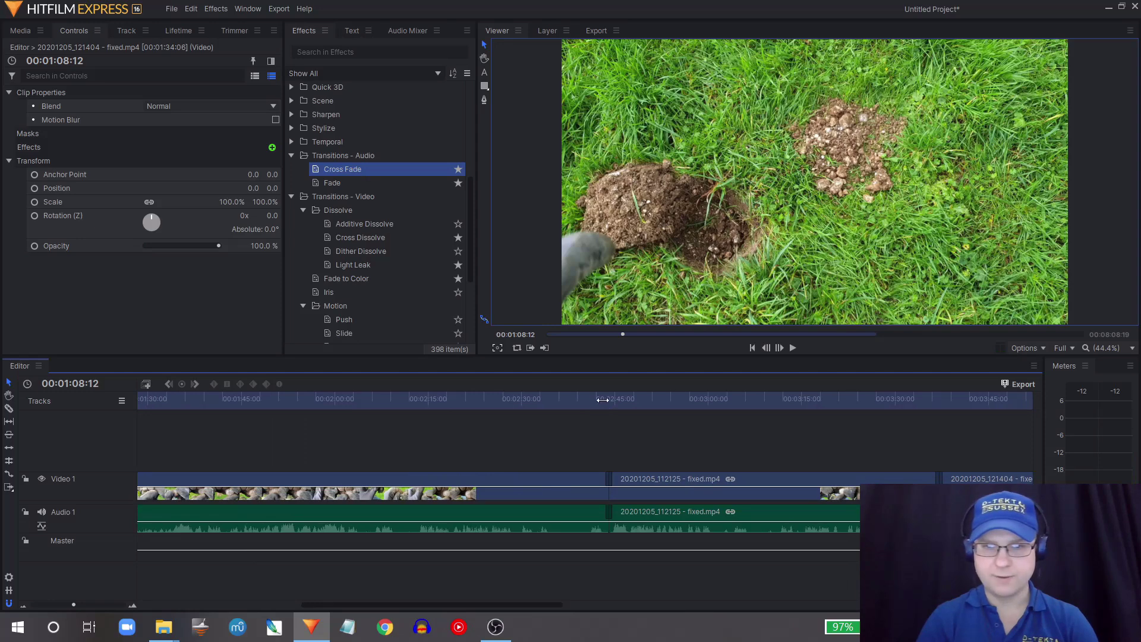
{"action": "left_click", "coordinate": [602, 401]}
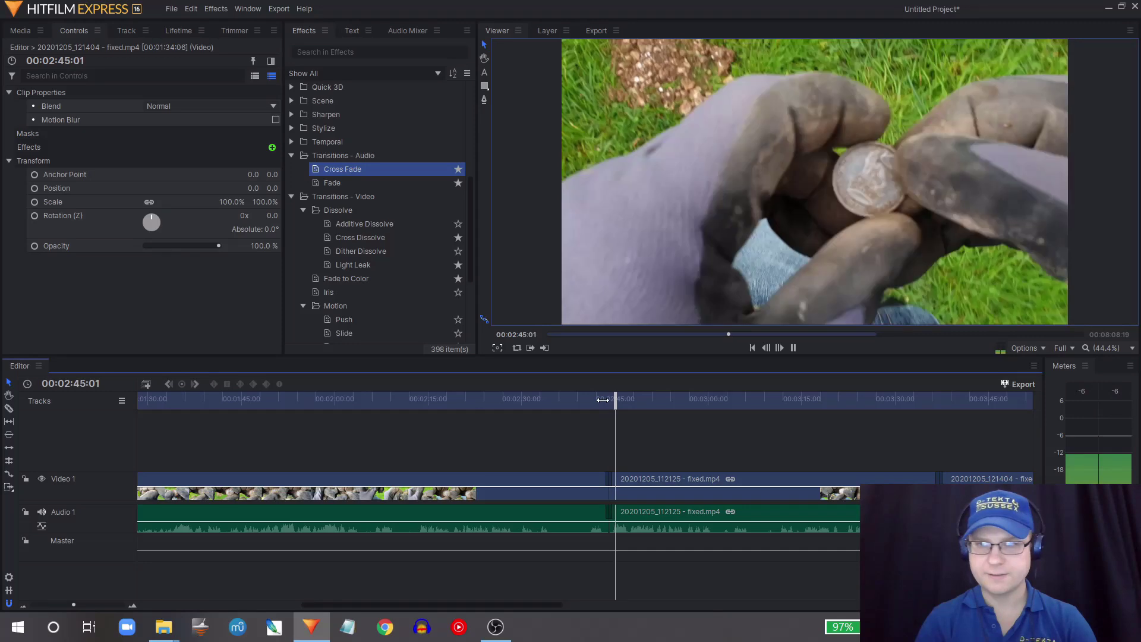
{"action": "key", "text": "space"}
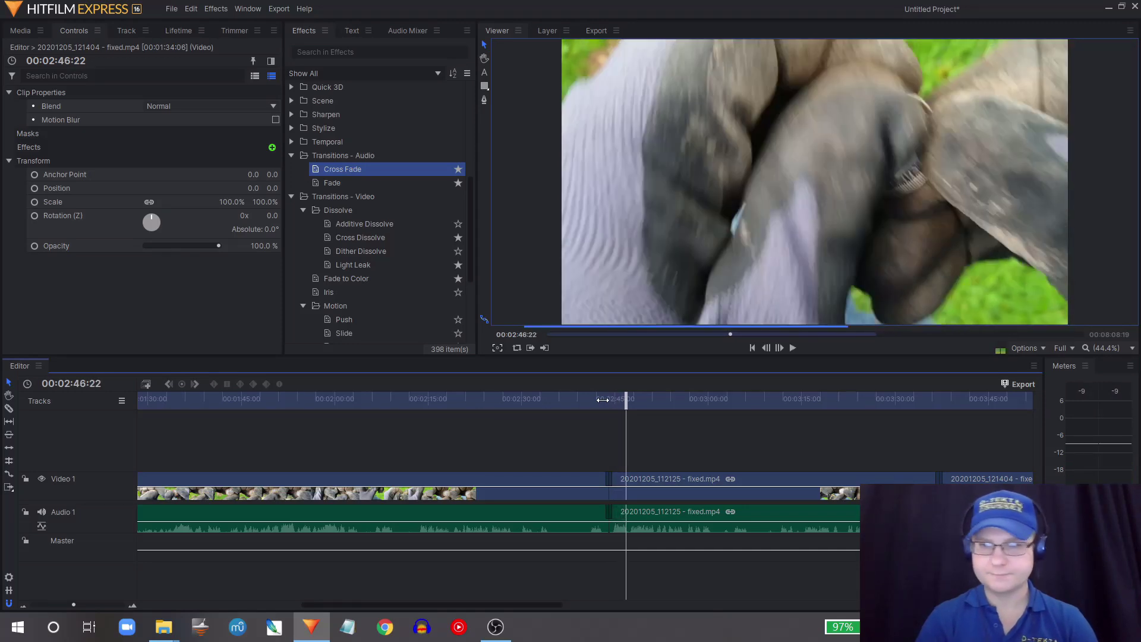
{"action": "left_click", "coordinate": [920, 401]}
{"action": "key", "text": "space"}
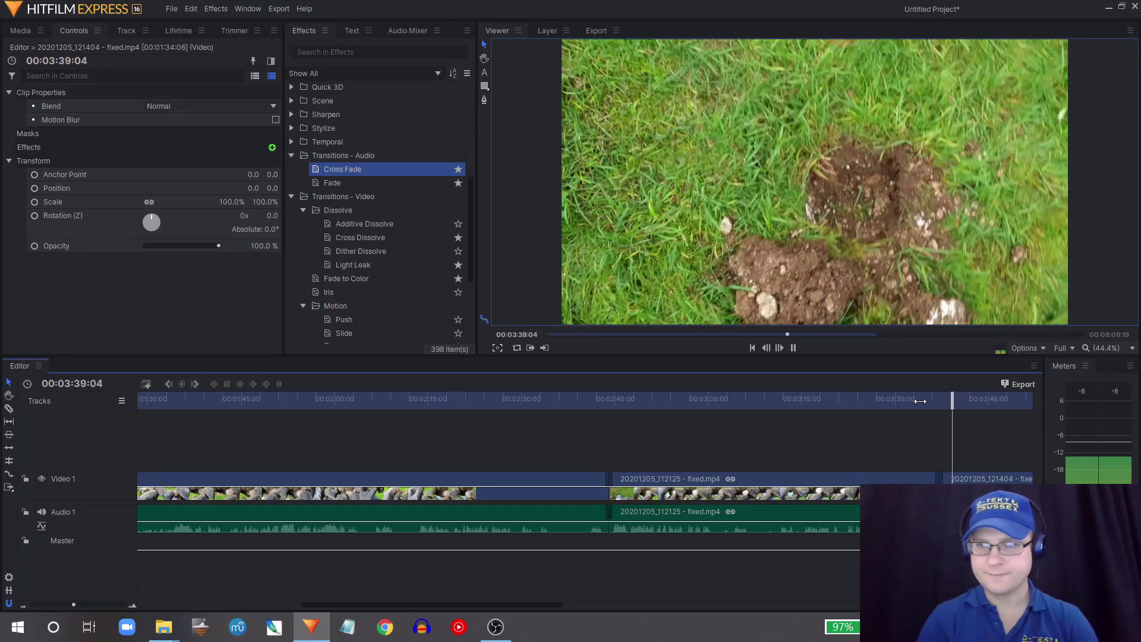
{"action": "key", "text": "space"}
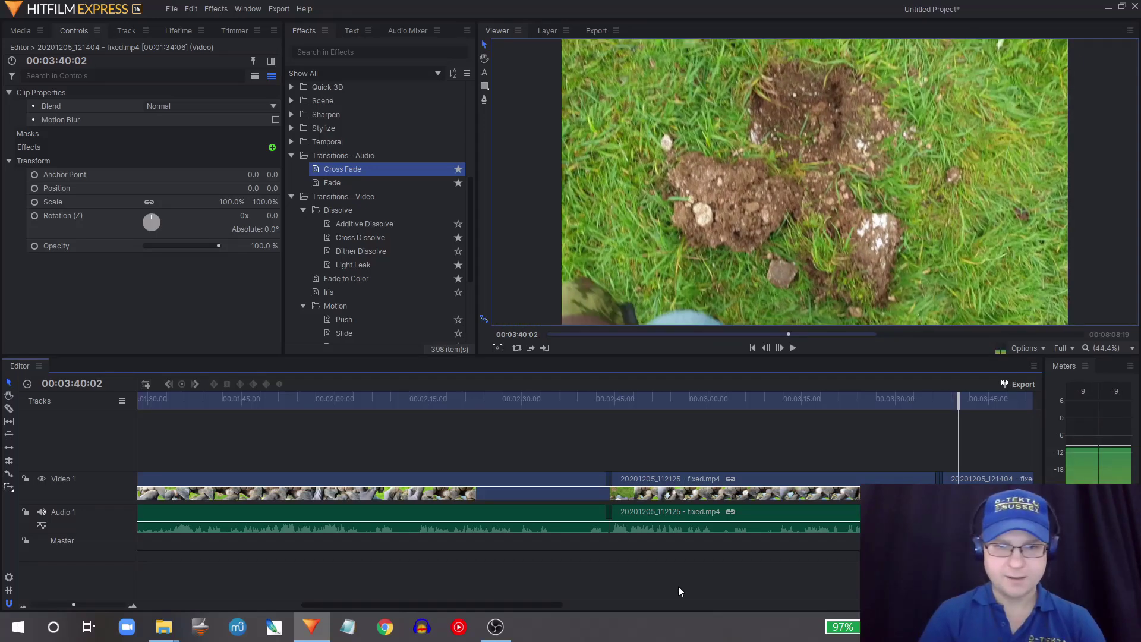
Add Simplex Outro Park With Sun.mp4 from the project media directly after the last clip on the timeline.
{"action": "left_click_drag", "start_coordinate": [555, 604], "coordinate": [843, 628]}
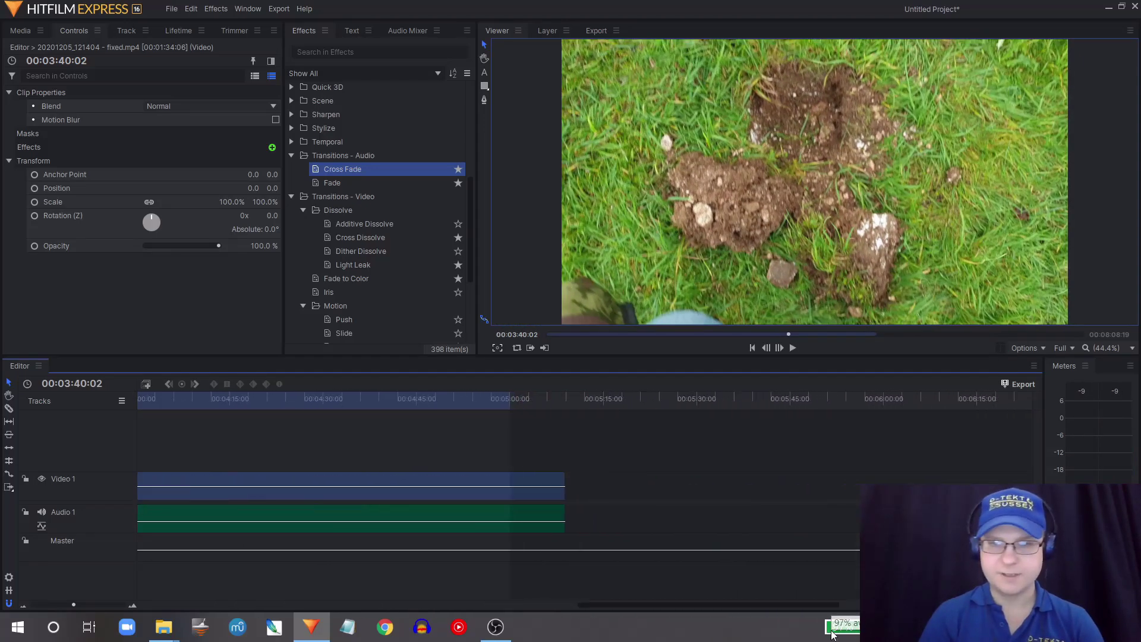
{"action": "left_click", "coordinate": [25, 31]}
{"action": "left_click_drag", "start_coordinate": [103, 244], "coordinate": [569, 495]}
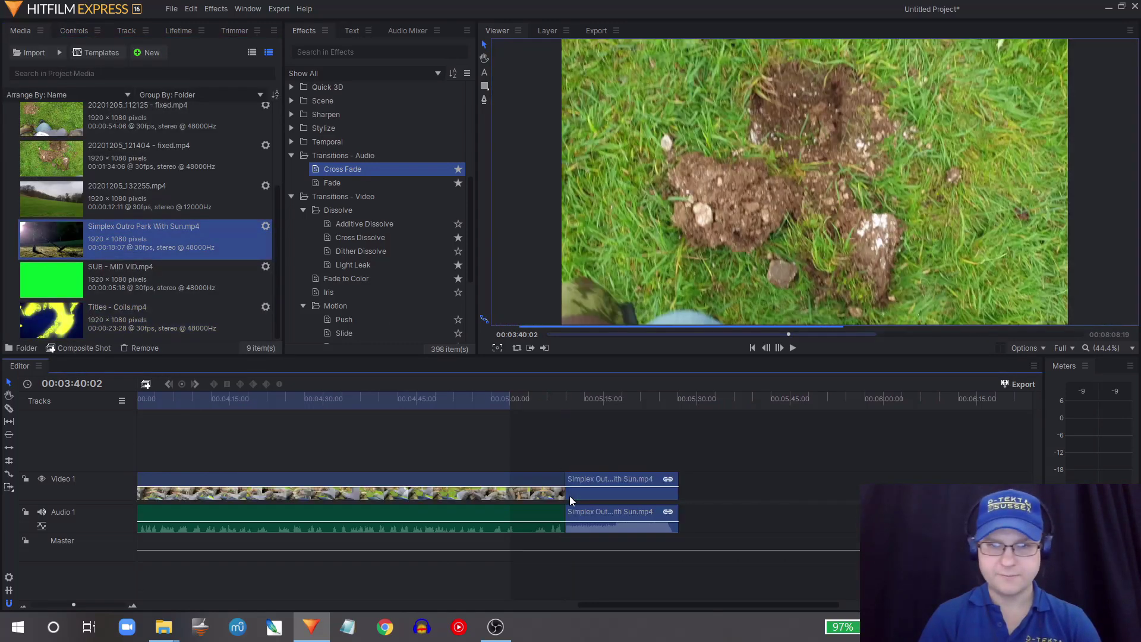
Add a Cross Fade audio transition and a Cross Dissolve video transition at the cut into the outro clip and play it back.
{"action": "mouse_move", "coordinate": [361, 168]}
{"action": "left_mouse_down"}
{"action": "mouse_move", "coordinate": [348, 186]}
{"action": "mouse_move", "coordinate": [568, 482]}
{"action": "mouse_move", "coordinate": [564, 515]}
{"action": "left_mouse_up"}
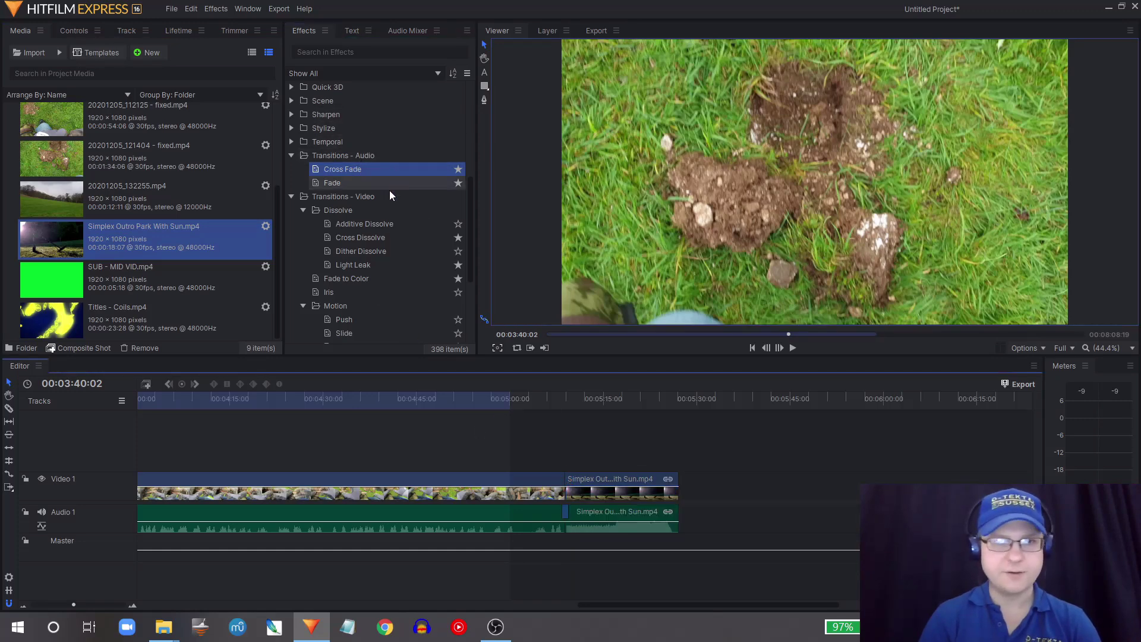
{"action": "left_click_drag", "start_coordinate": [397, 236], "coordinate": [567, 489]}
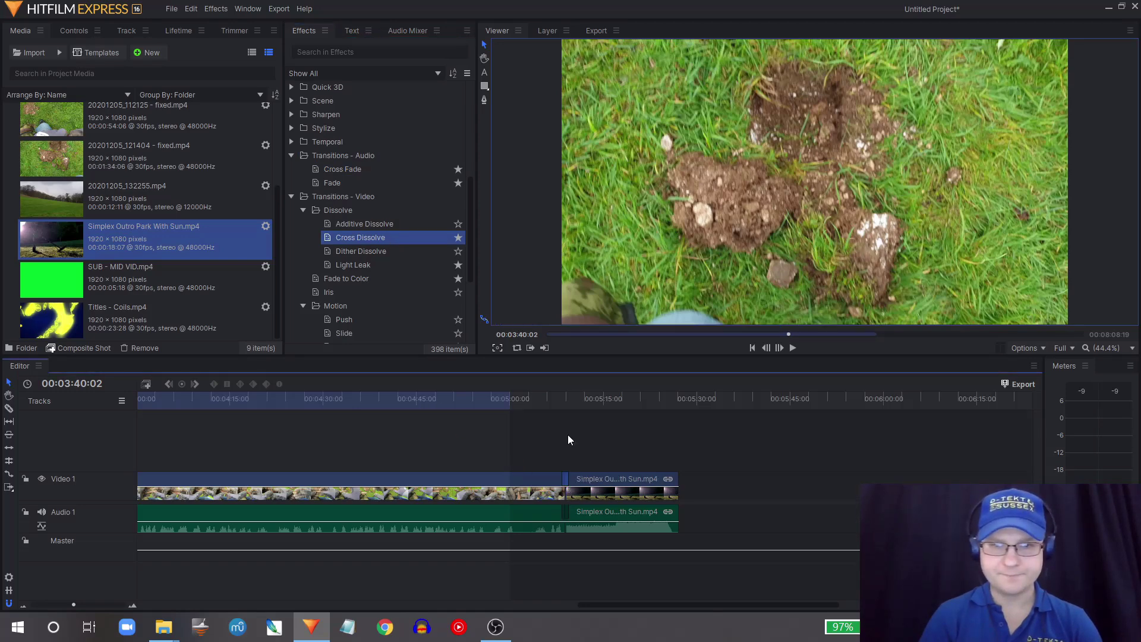
{"action": "left_click", "coordinate": [561, 404]}
{"action": "key", "text": "space"}
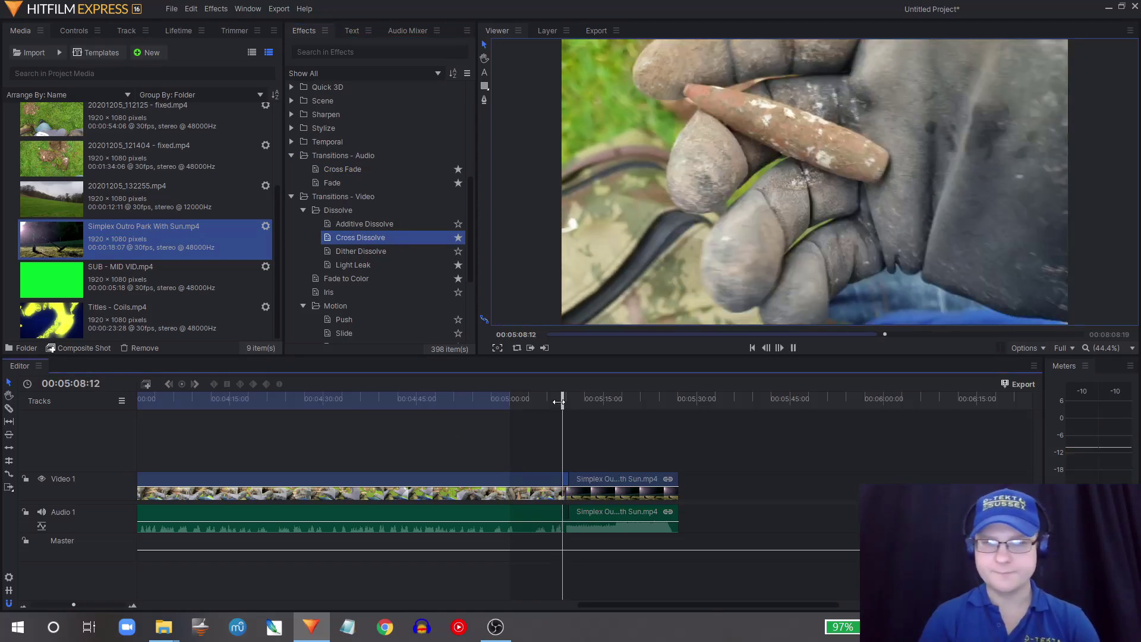
{"action": "key", "text": "space"}
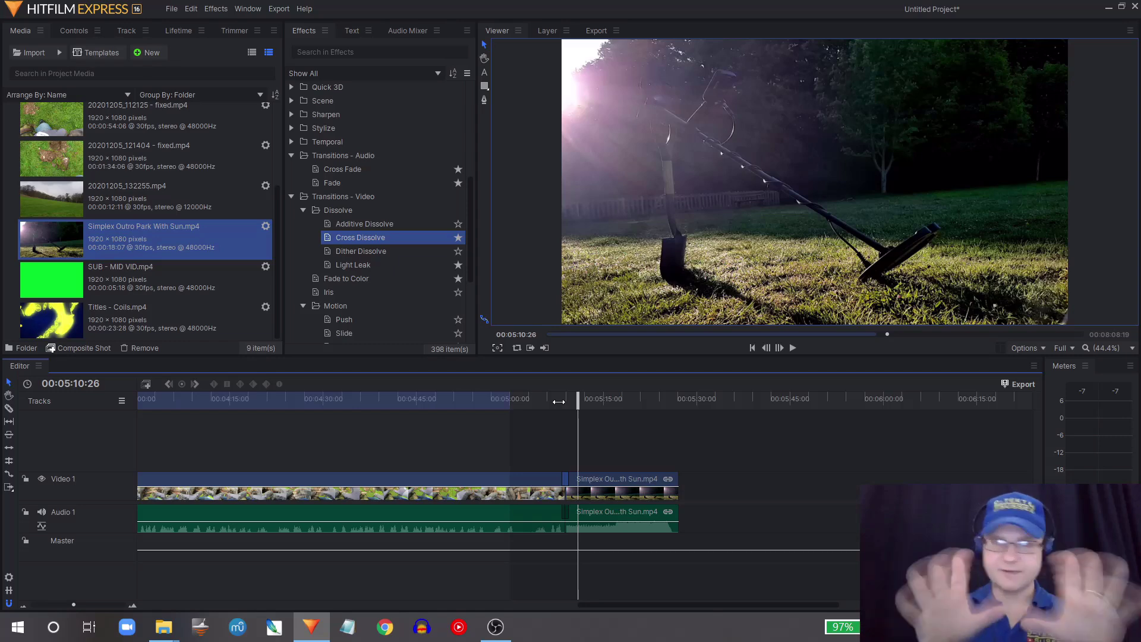
Try adjusting the opacity line and the audio level line of 20201205_100019.mp4 directly on the timeline.
{"action": "left_click_drag", "start_coordinate": [729, 605], "coordinate": [263, 595]}
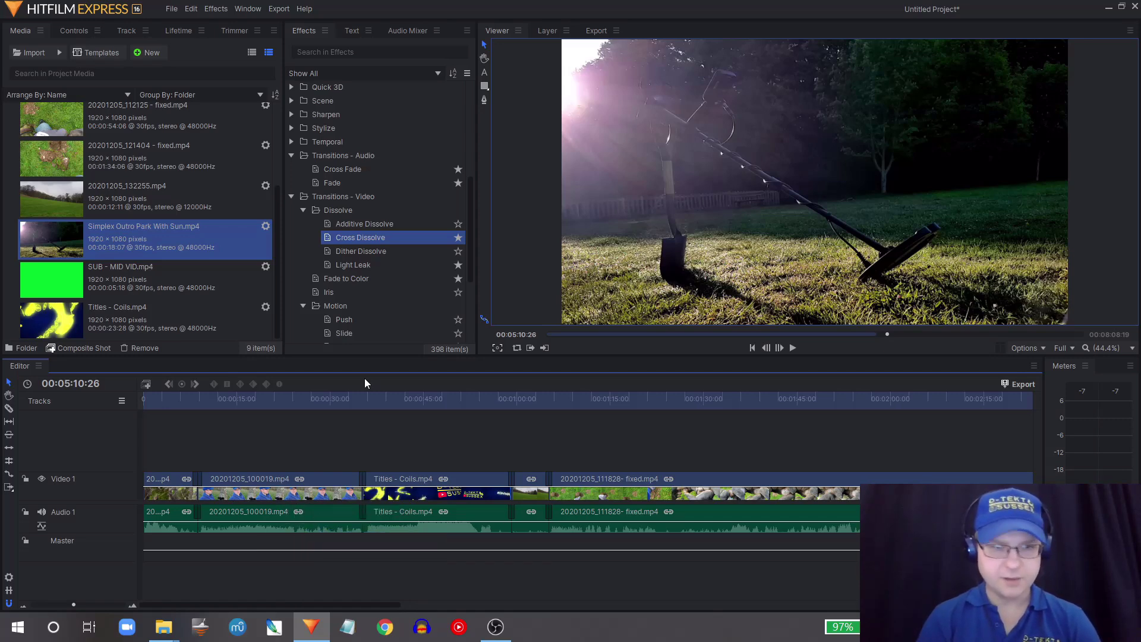
{"action": "left_click", "coordinate": [331, 401]}
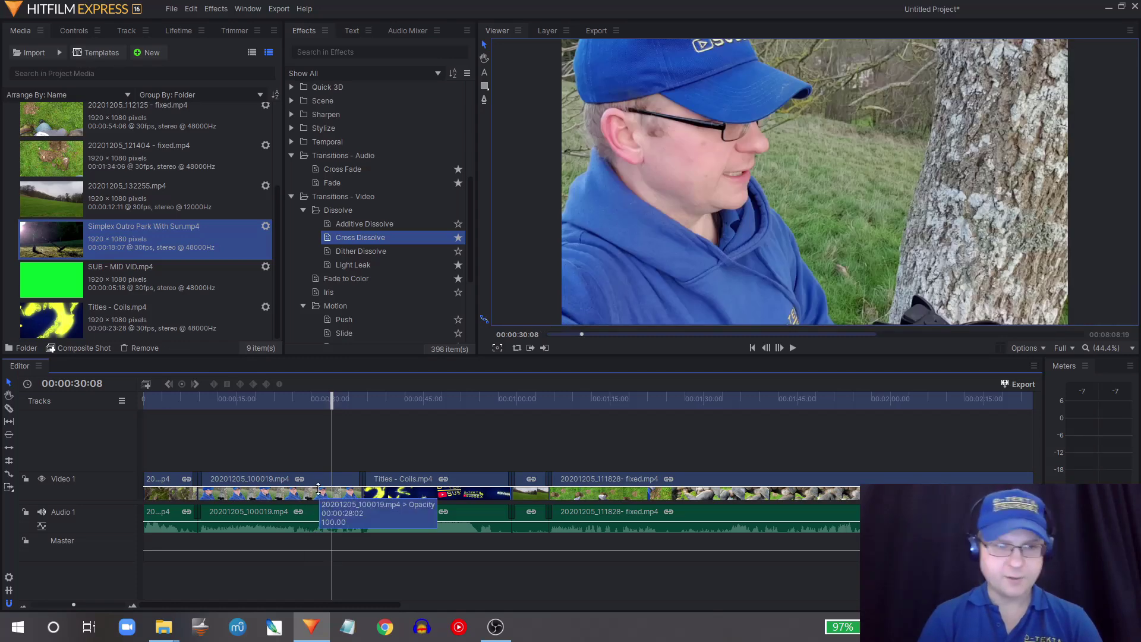
{"action": "mouse_move", "coordinate": [319, 488]}
{"action": "left_mouse_down"}
{"action": "mouse_move", "coordinate": [320, 499]}
{"action": "mouse_move", "coordinate": [325, 488]}
{"action": "left_mouse_up"}
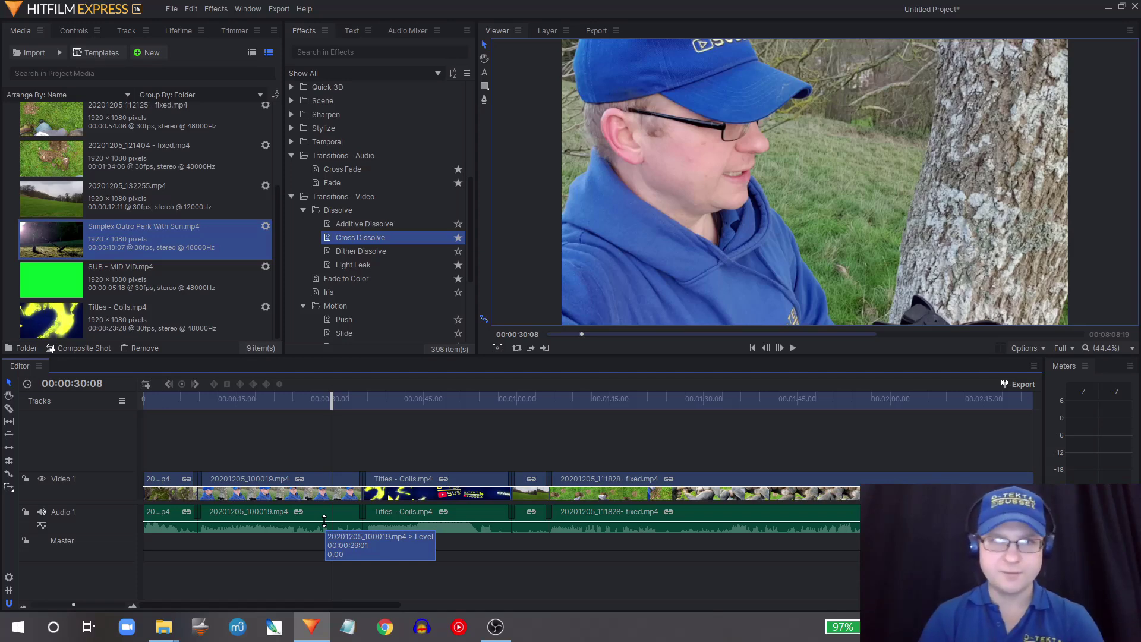
{"action": "left_click_drag", "start_coordinate": [324, 521], "coordinate": [324, 523]}
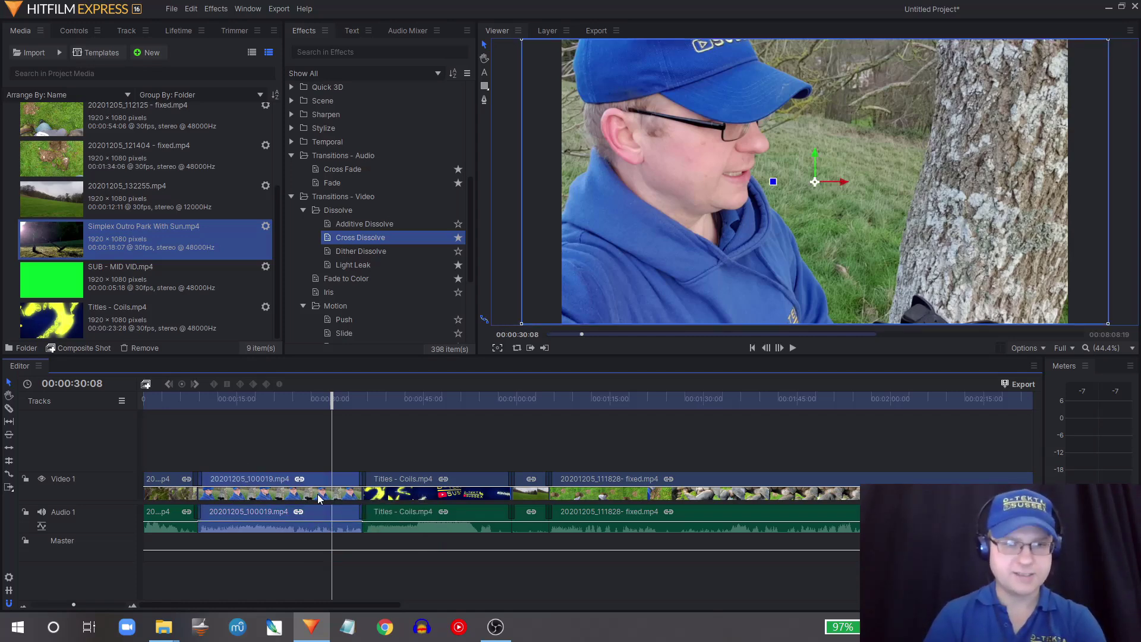
Try 50% opacity on the video of 20201205_100019.mp4 and restore it to 100%.
{"action": "left_click", "coordinate": [74, 31]}
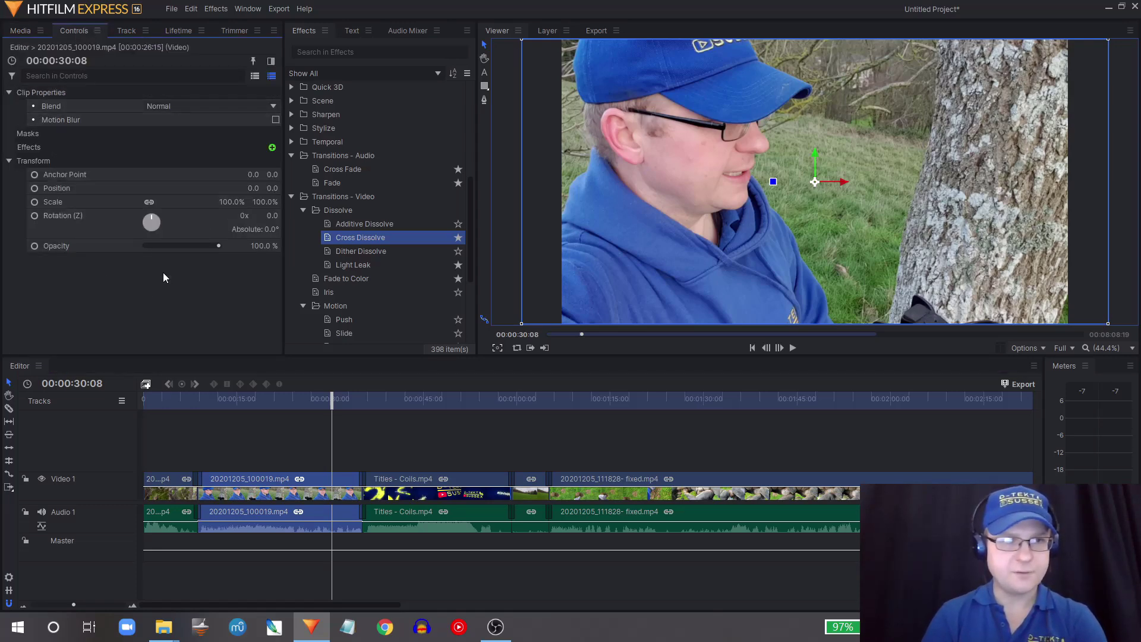
{"action": "mouse_move", "coordinate": [219, 246]}
{"action": "left_mouse_down"}
{"action": "mouse_move", "coordinate": [159, 245]}
{"action": "mouse_move", "coordinate": [219, 246]}
{"action": "left_mouse_up"}
{"action": "left_click", "coordinate": [263, 247]}
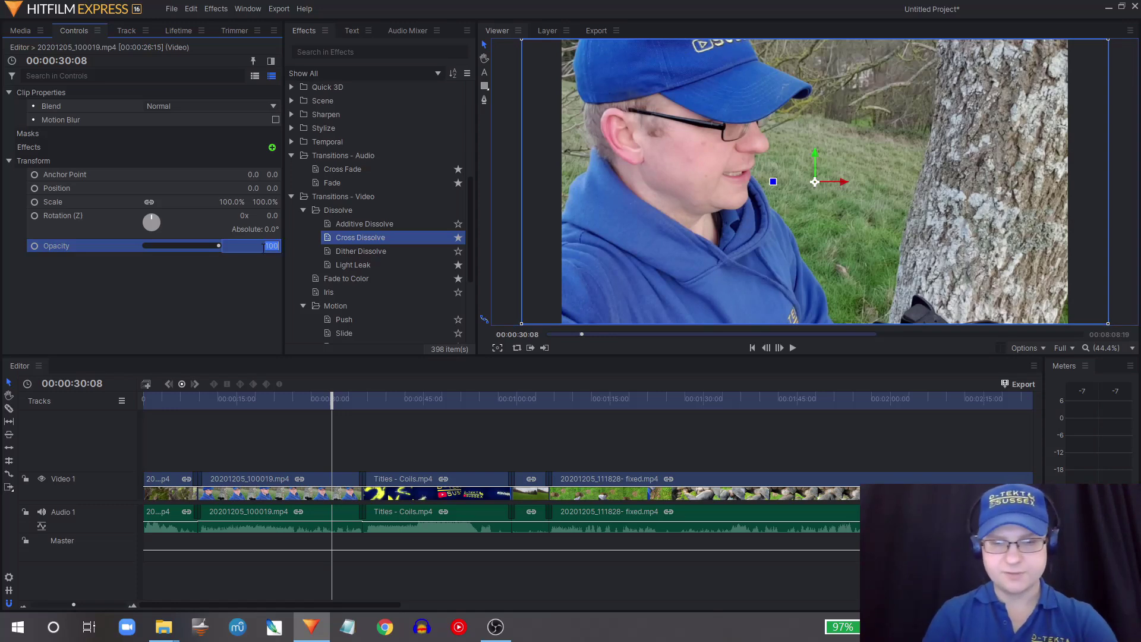
{"action": "type", "text": "50"}
{"action": "key", "text": "Return"}
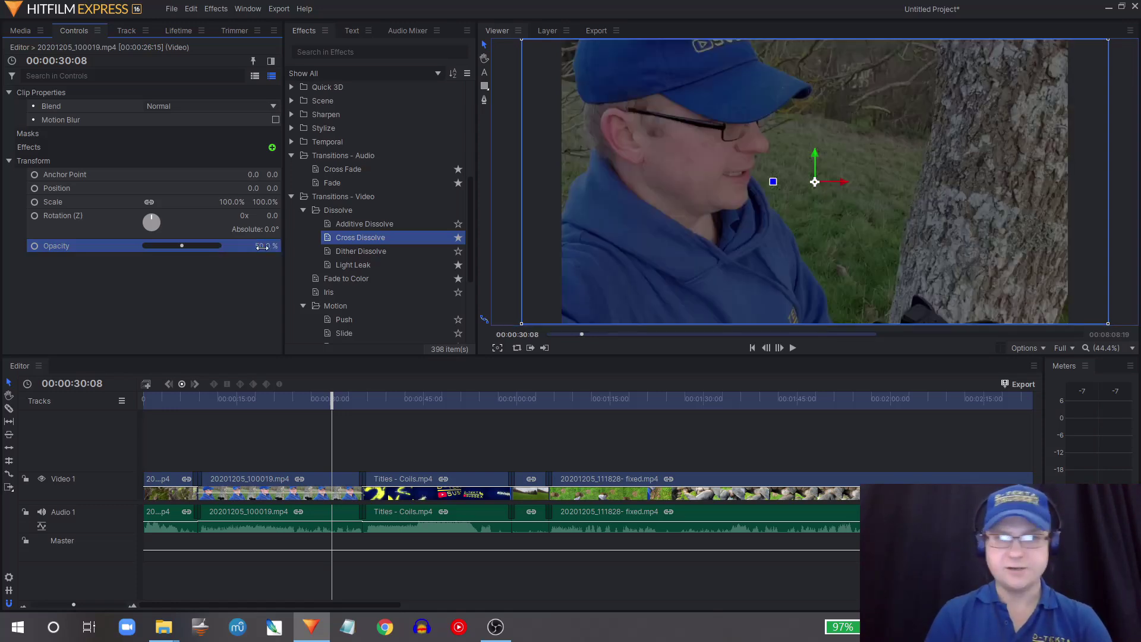
{"action": "left_click", "coordinate": [262, 247]}
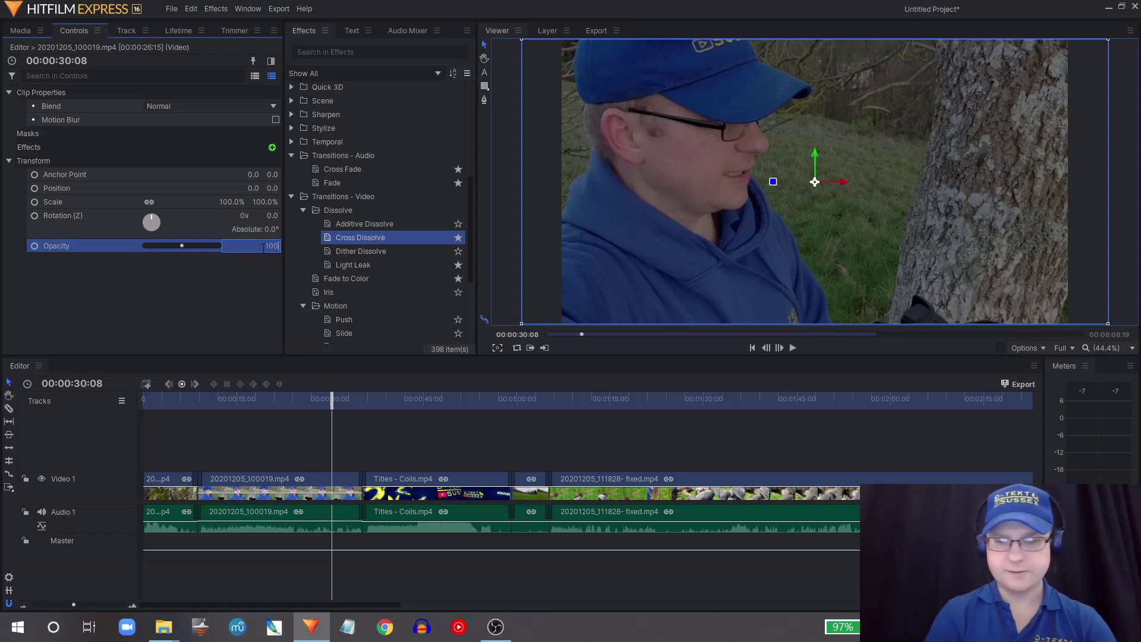
{"action": "key", "text": "Return"}
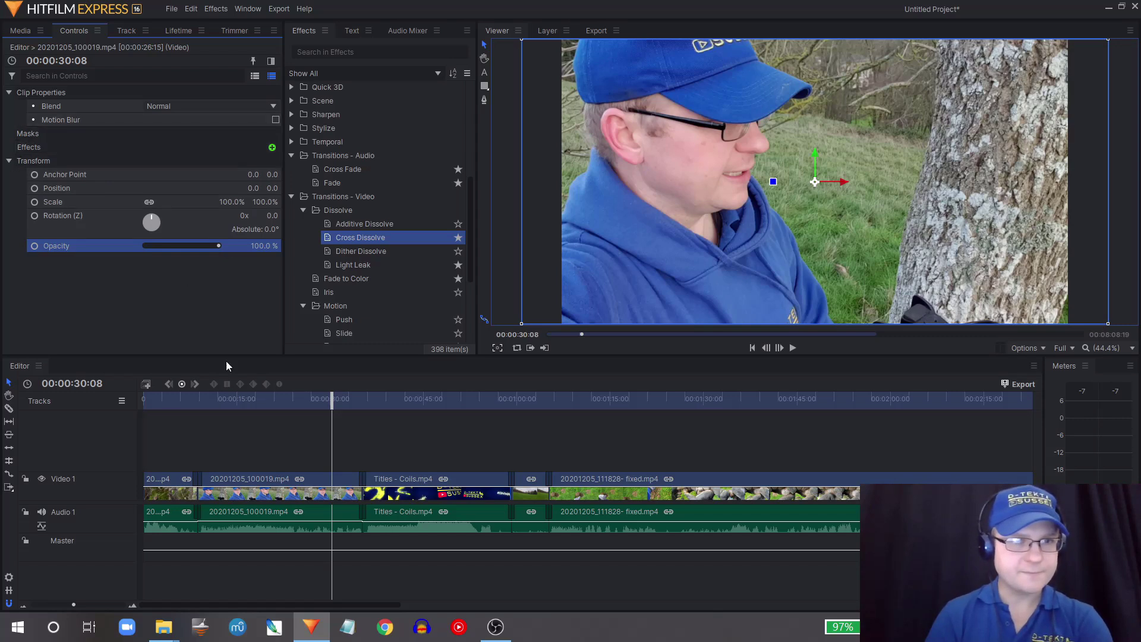
Raise the audio level of 20201205_100019.mp4 to 12.0 dB and set it back to 0.0 dB.
{"action": "left_click", "coordinate": [319, 514]}
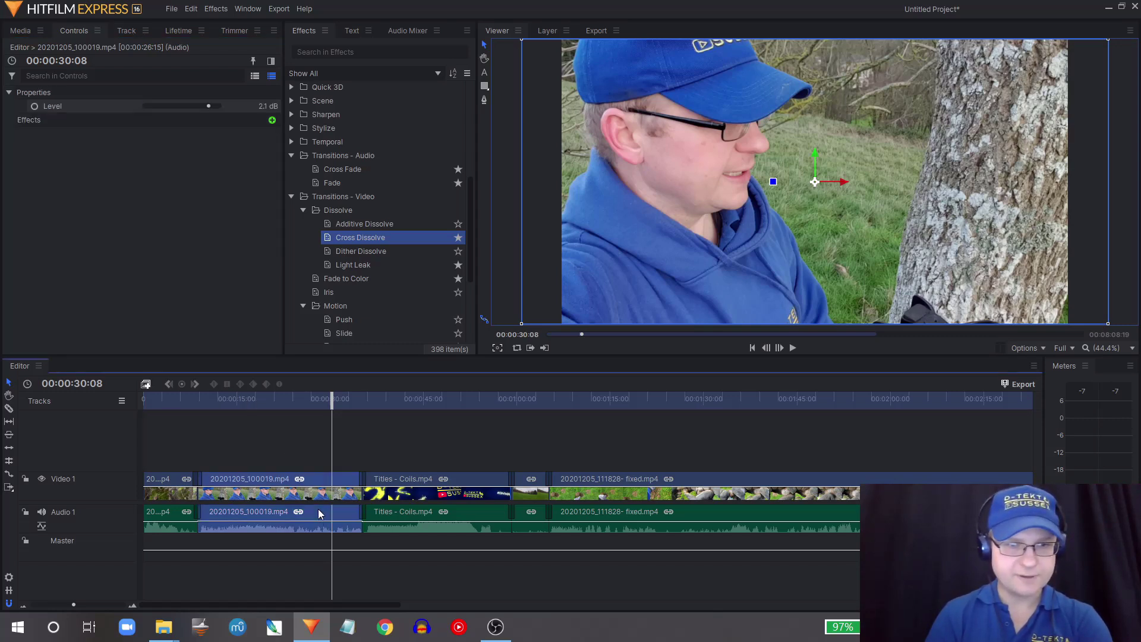
{"action": "left_click_drag", "start_coordinate": [262, 108], "coordinate": [333, 108]}
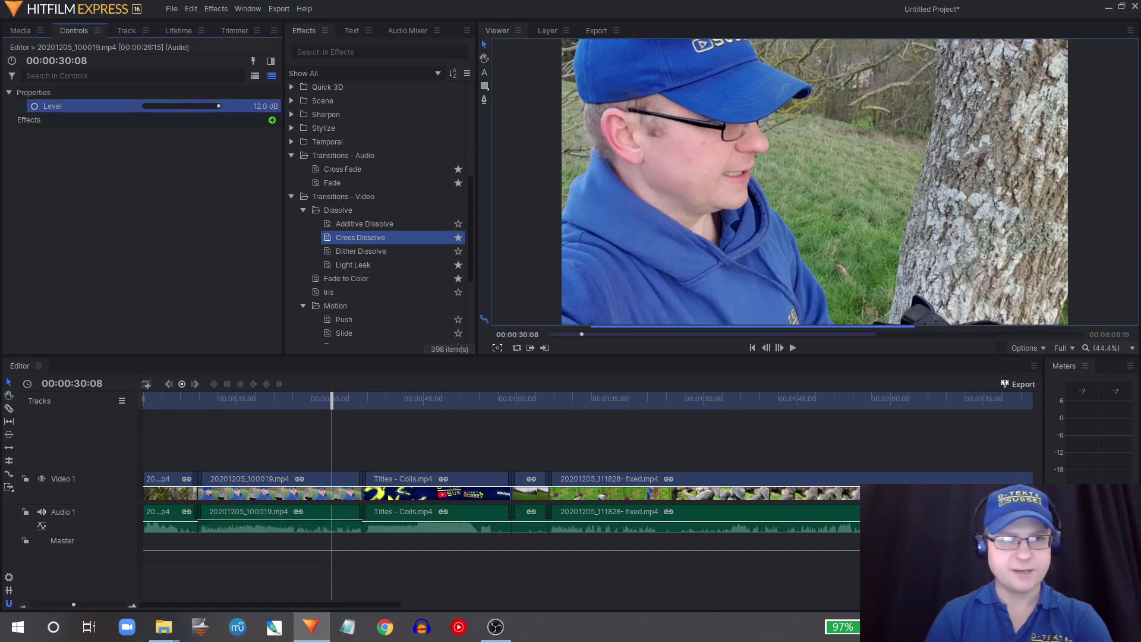
{"action": "left_click", "coordinate": [268, 107]}
{"action": "type", "text": "0.00"}
{"action": "key", "text": "Return"}
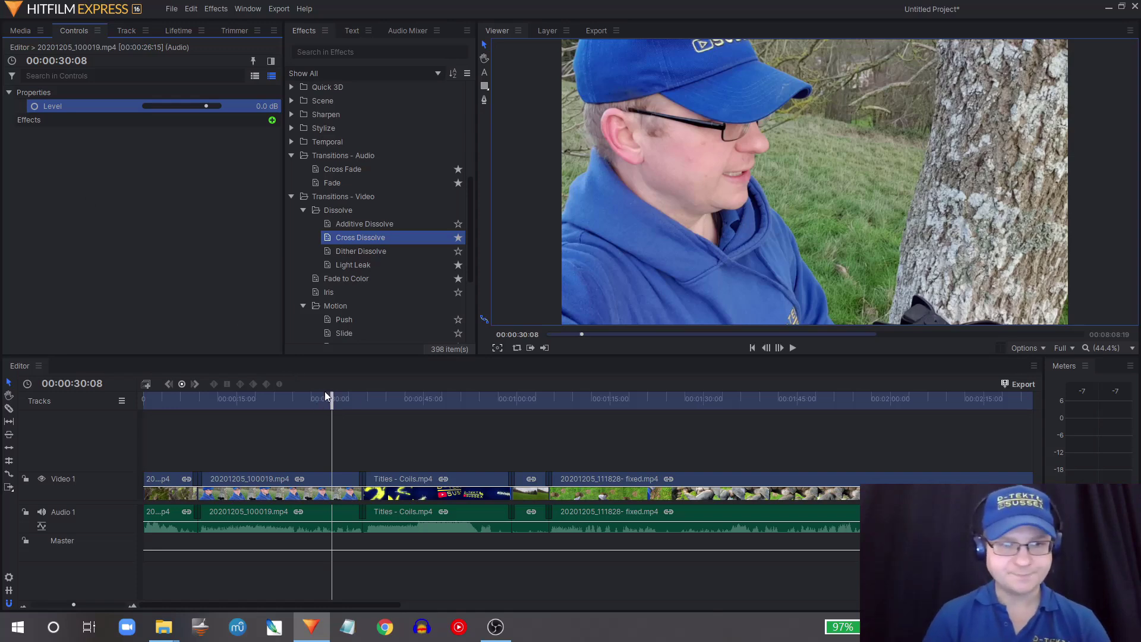
Apply the Brightness & Contrast effect from Color Correction to the video of the opening clip, 20201205_095010.mp4.
{"action": "left_click_drag", "start_coordinate": [333, 402], "coordinate": [287, 397]}
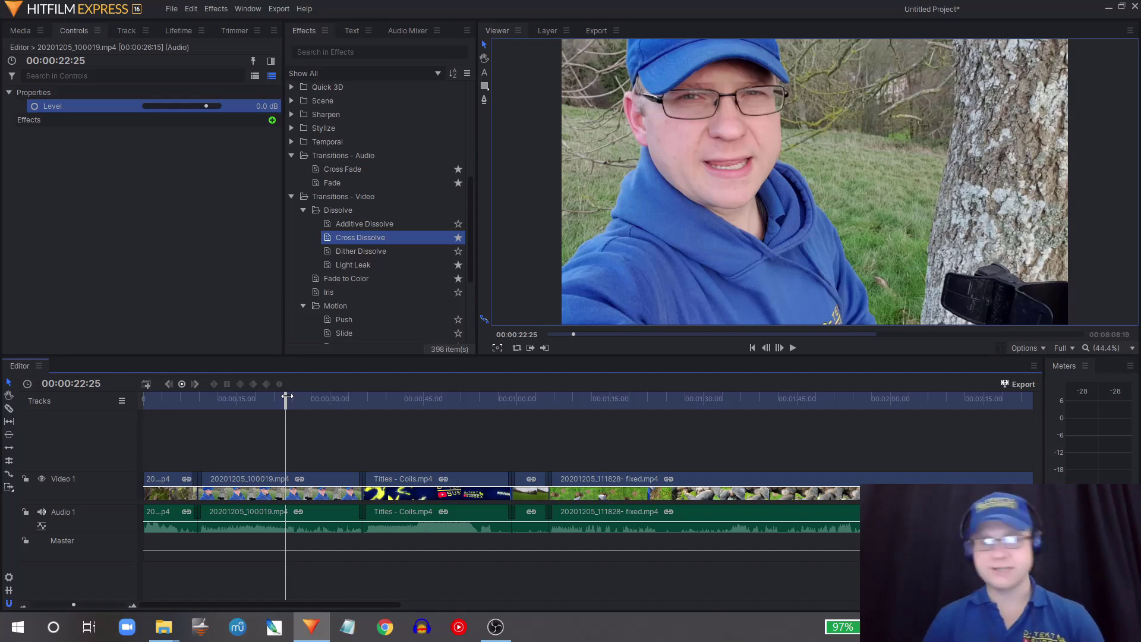
{"action": "left_click", "coordinate": [181, 400]}
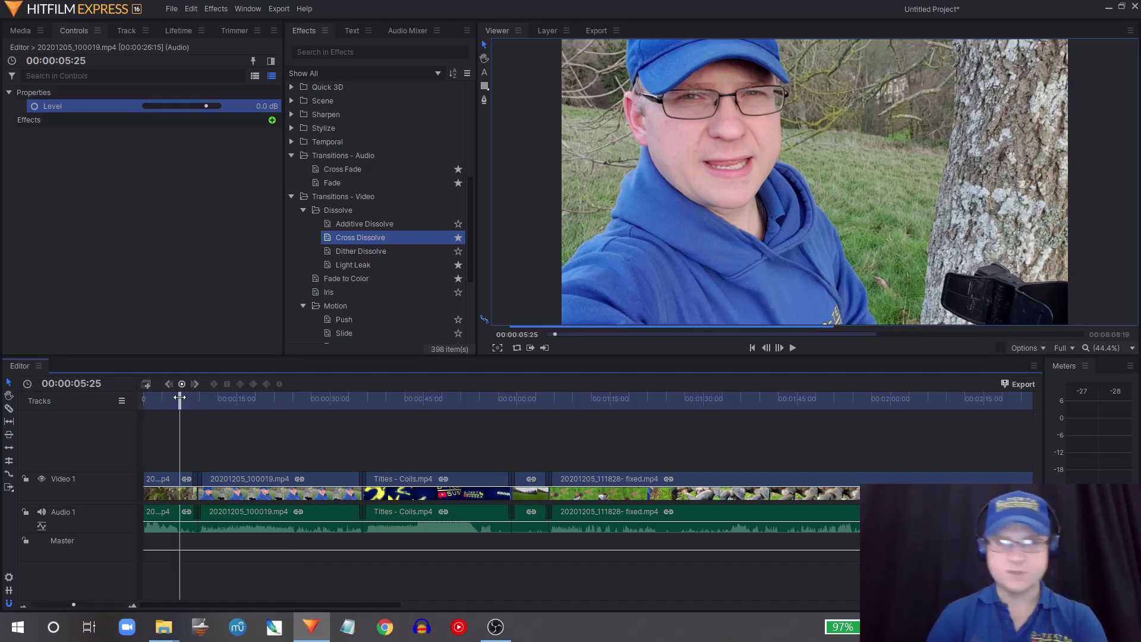
{"action": "mouse_move", "coordinate": [180, 397]}
{"action": "left_mouse_down"}
{"action": "mouse_move", "coordinate": [158, 403]}
{"action": "mouse_move", "coordinate": [166, 407]}
{"action": "left_mouse_up"}
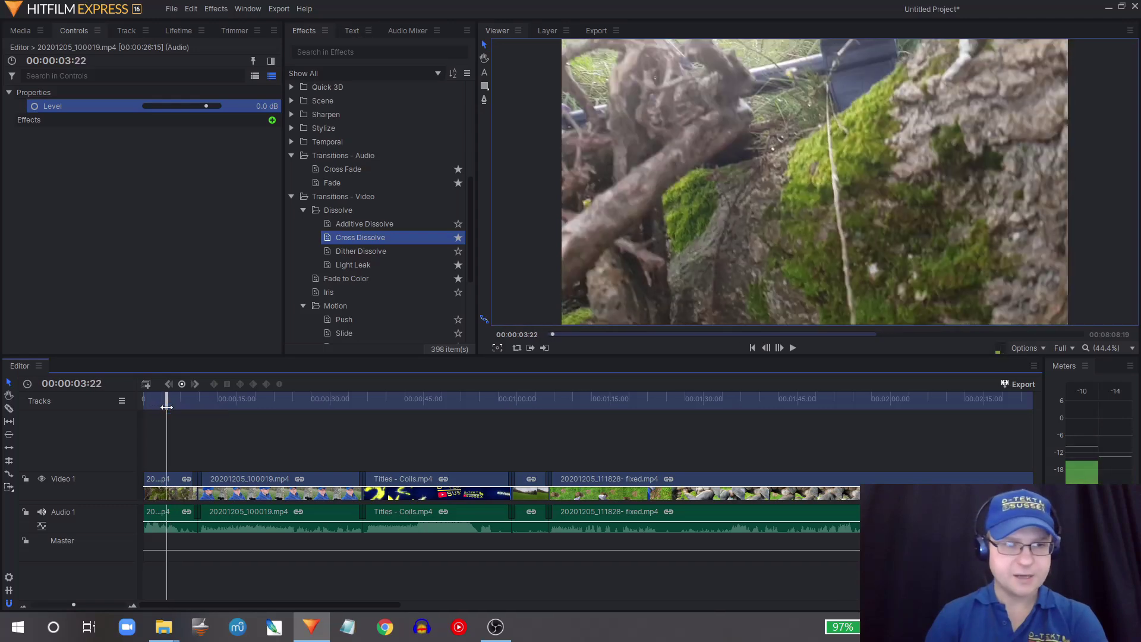
{"action": "left_click", "coordinate": [294, 155]}
{"action": "left_click", "coordinate": [295, 167]}
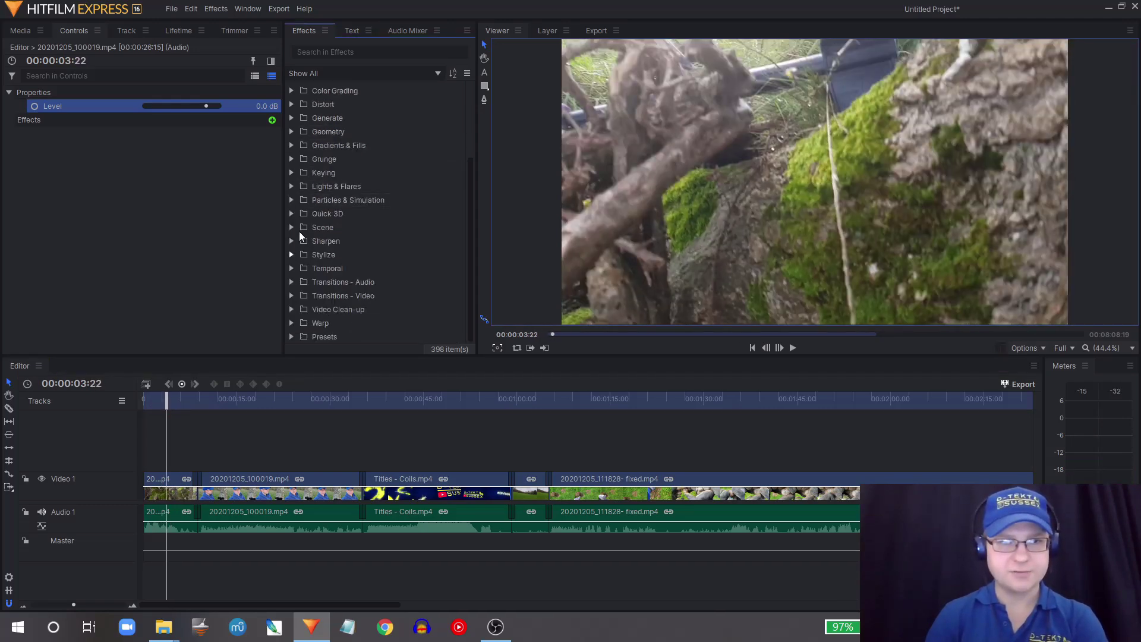
{"action": "scroll", "coordinate": [394, 128], "scroll_direction": "up", "scroll_amount": 3}
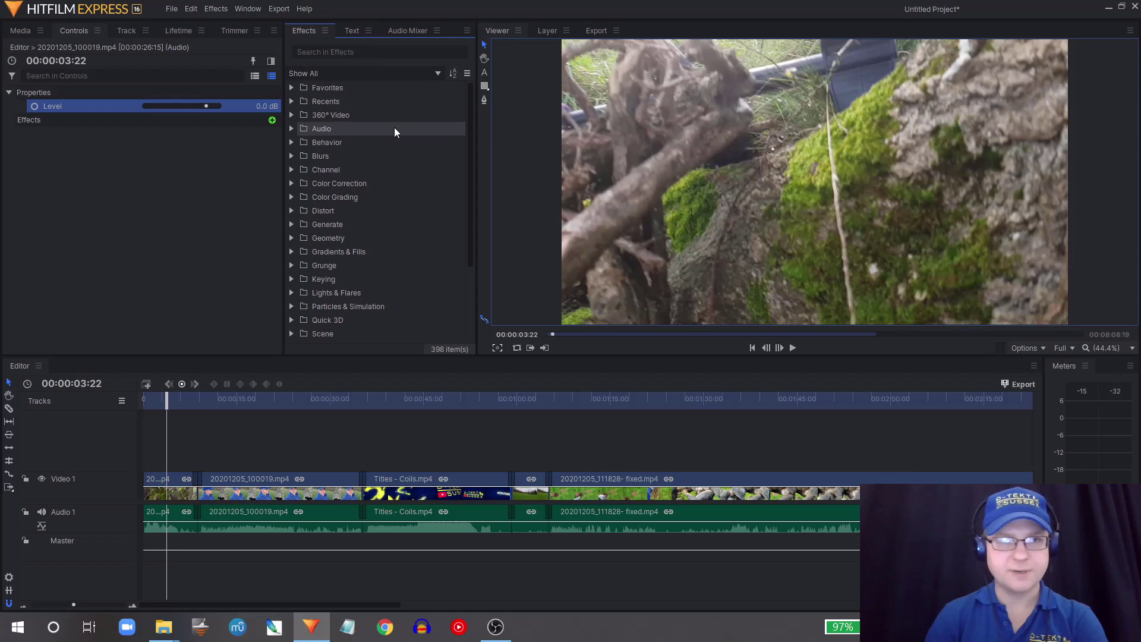
{"action": "left_click", "coordinate": [291, 183]}
{"action": "scroll", "coordinate": [365, 180], "scroll_direction": "down", "scroll_amount": 2}
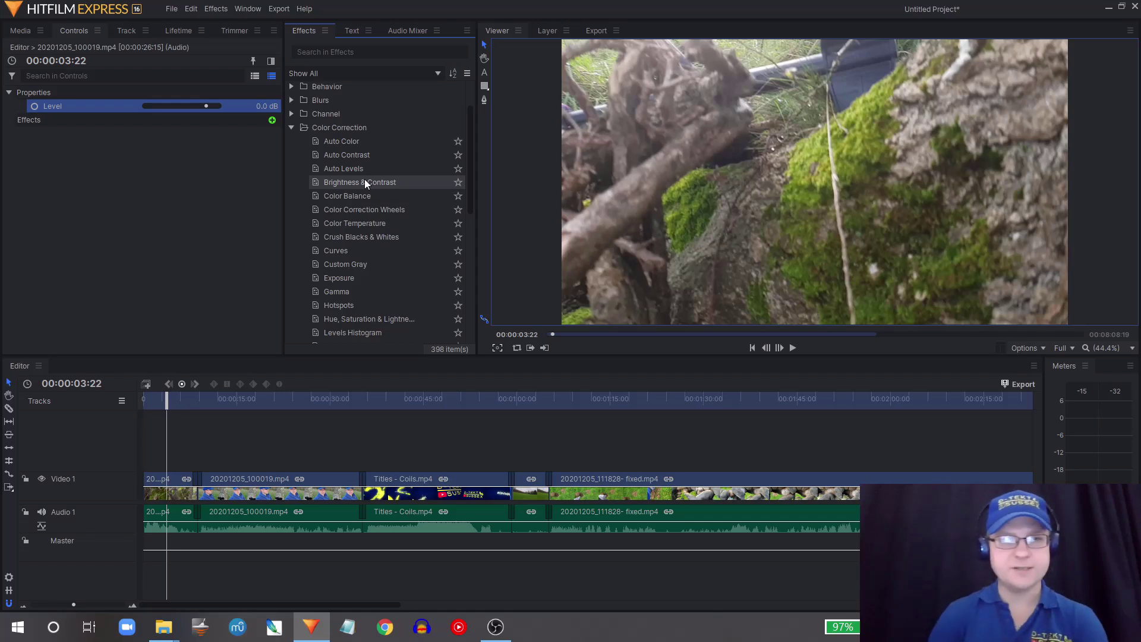
{"action": "left_click_drag", "start_coordinate": [365, 181], "coordinate": [242, 232]}
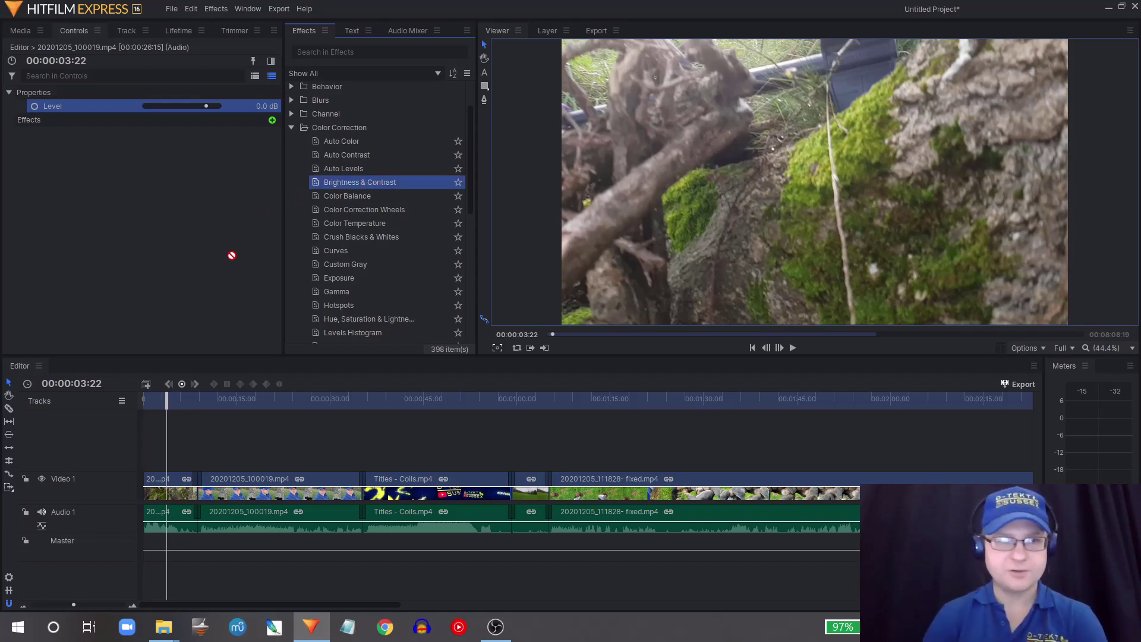
{"action": "left_click_drag", "start_coordinate": [179, 473], "coordinate": [383, 183]}
{"action": "left_click_drag", "start_coordinate": [204, 393], "coordinate": [171, 482]}
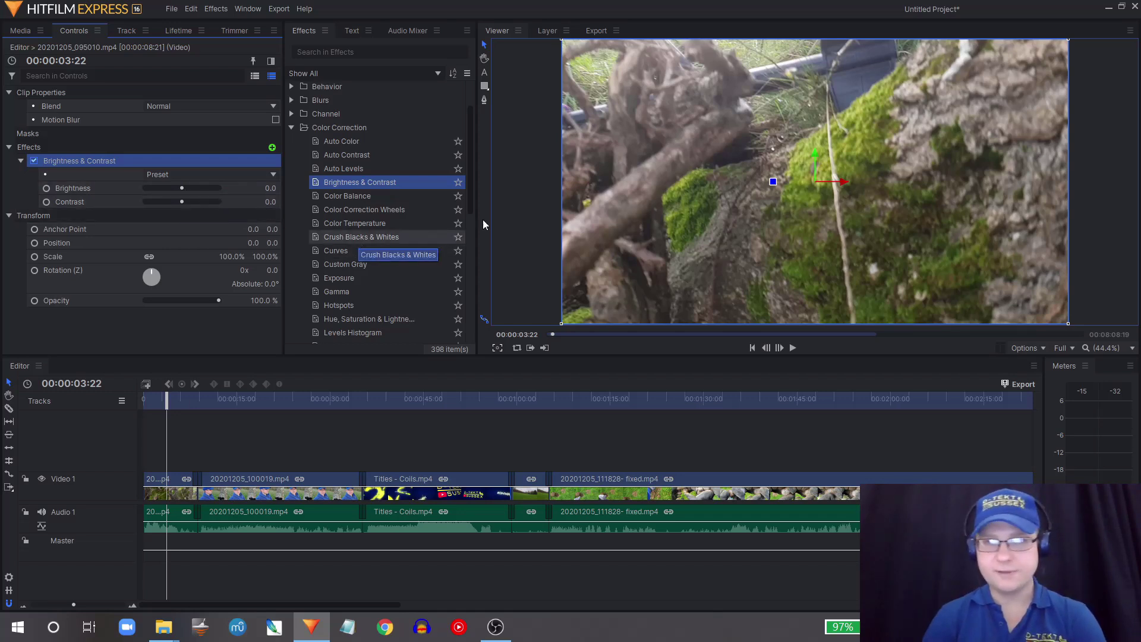
Set the Brightness & Contrast effect's contrast to 30.0 and check the picture further along the opening clip.
{"action": "left_click", "coordinate": [187, 202]}
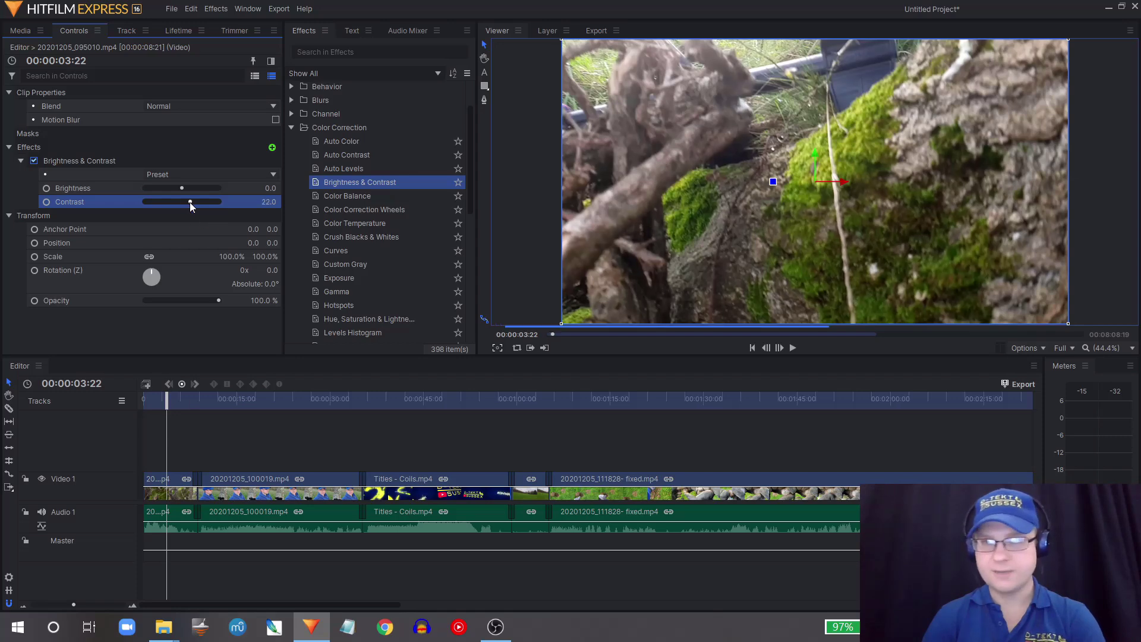
{"action": "left_click", "coordinate": [191, 202]}
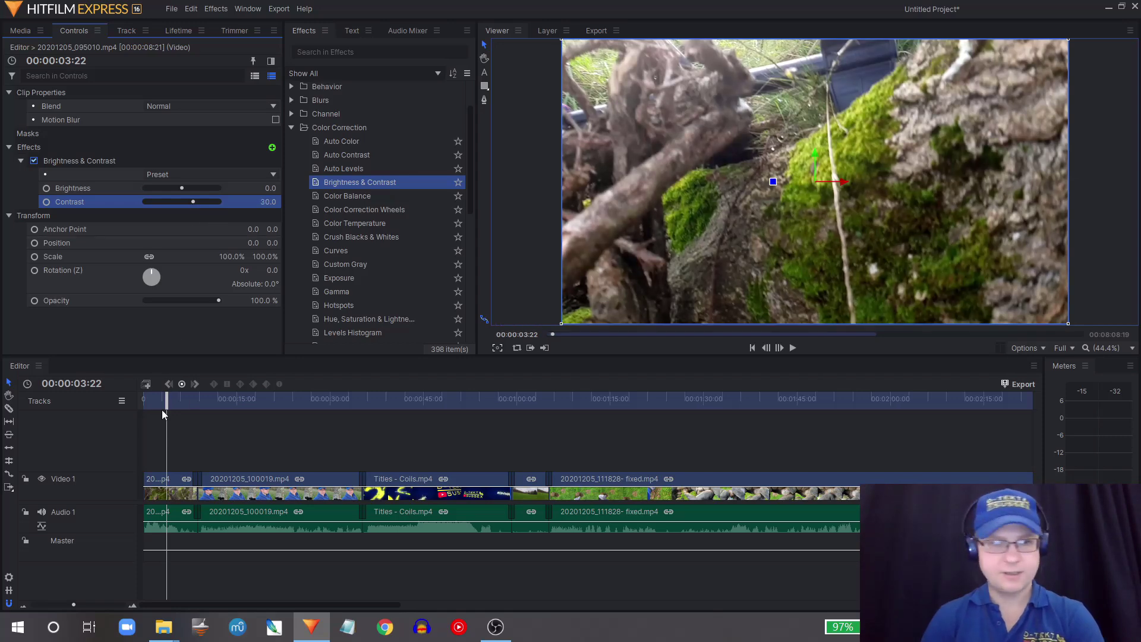
{"action": "left_click_drag", "start_coordinate": [169, 397], "coordinate": [191, 400]}
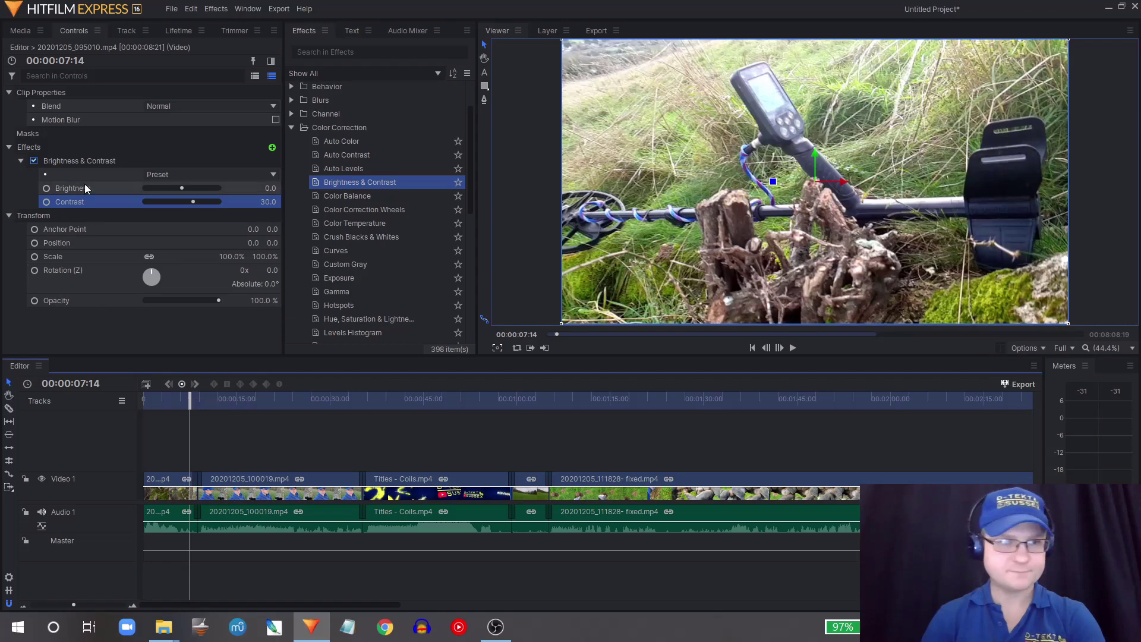
Copy the Brightness & Contrast effect from the opening clip and paste it onto 20201205_100019.mp4.
{"action": "left_click", "coordinate": [113, 162]}
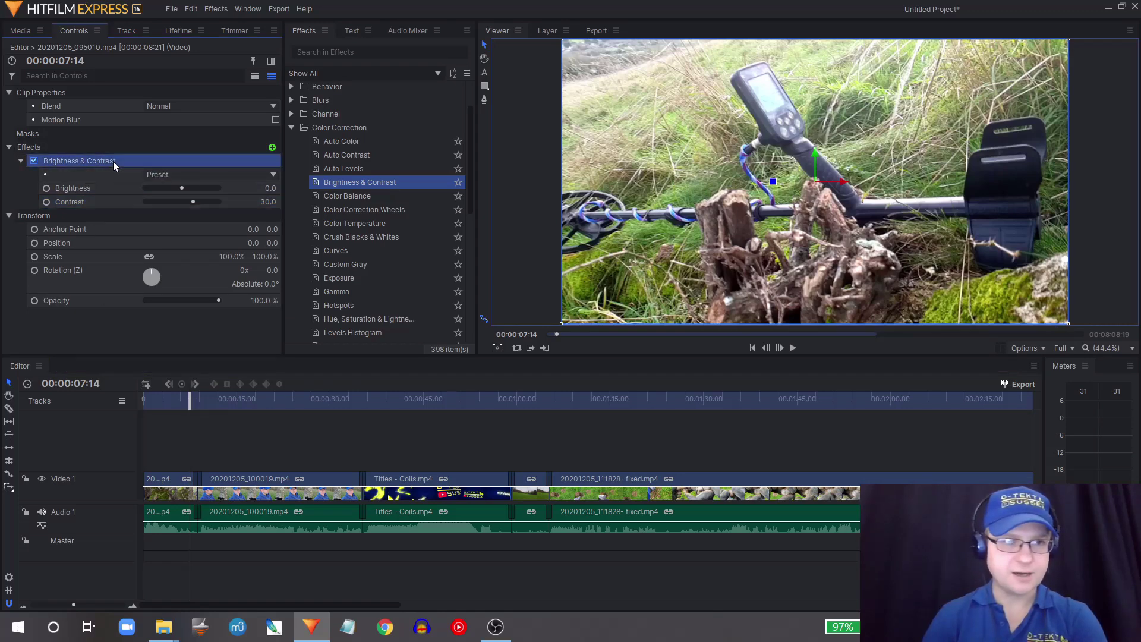
{"action": "right_click", "coordinate": [147, 159]}
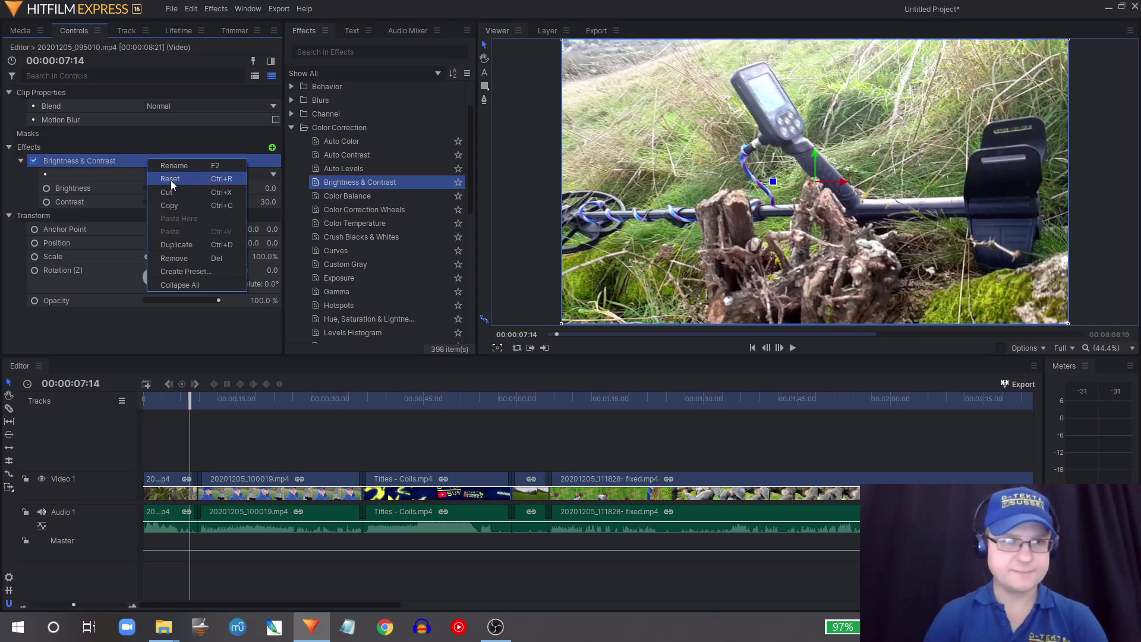
{"action": "left_click", "coordinate": [184, 204]}
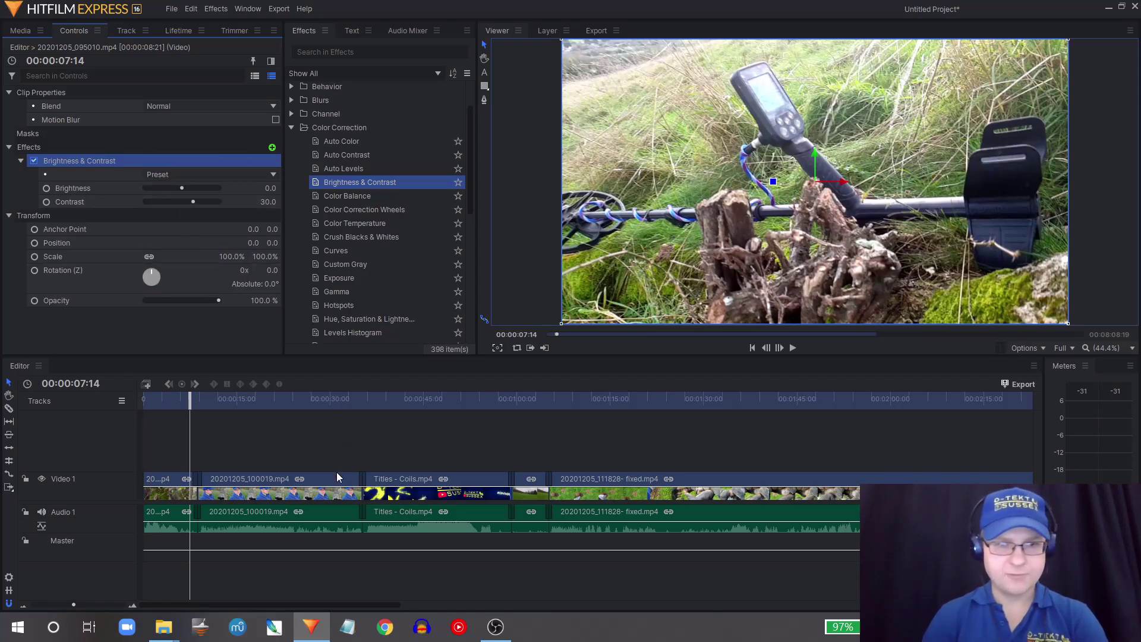
{"action": "left_click", "coordinate": [317, 401]}
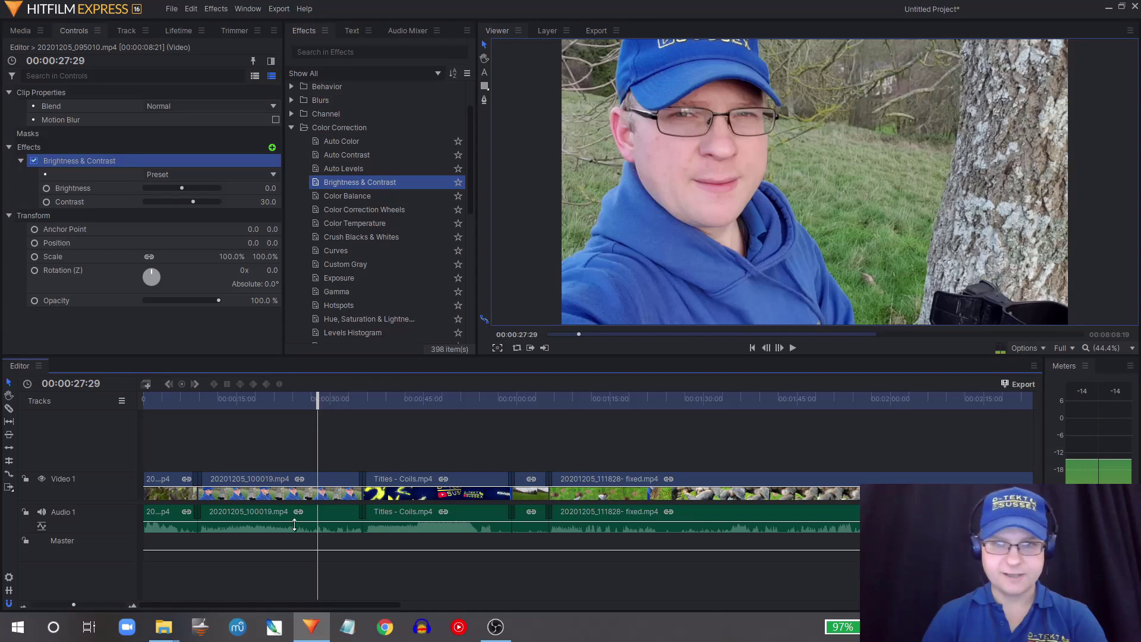
{"action": "right_click", "coordinate": [303, 493]}
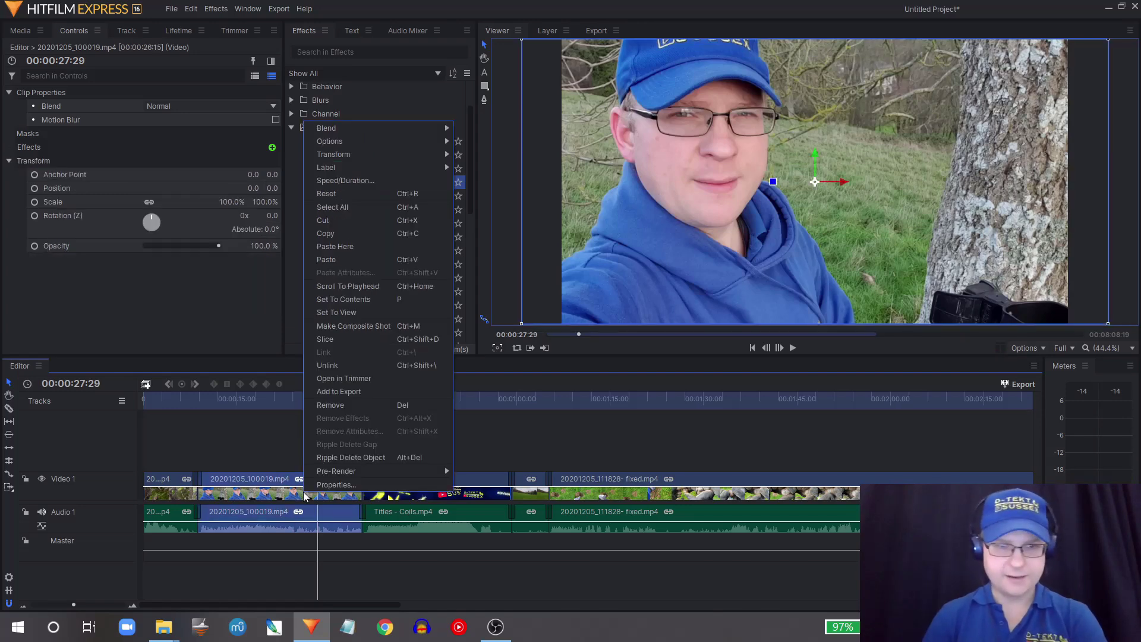
{"action": "left_click", "coordinate": [401, 260]}
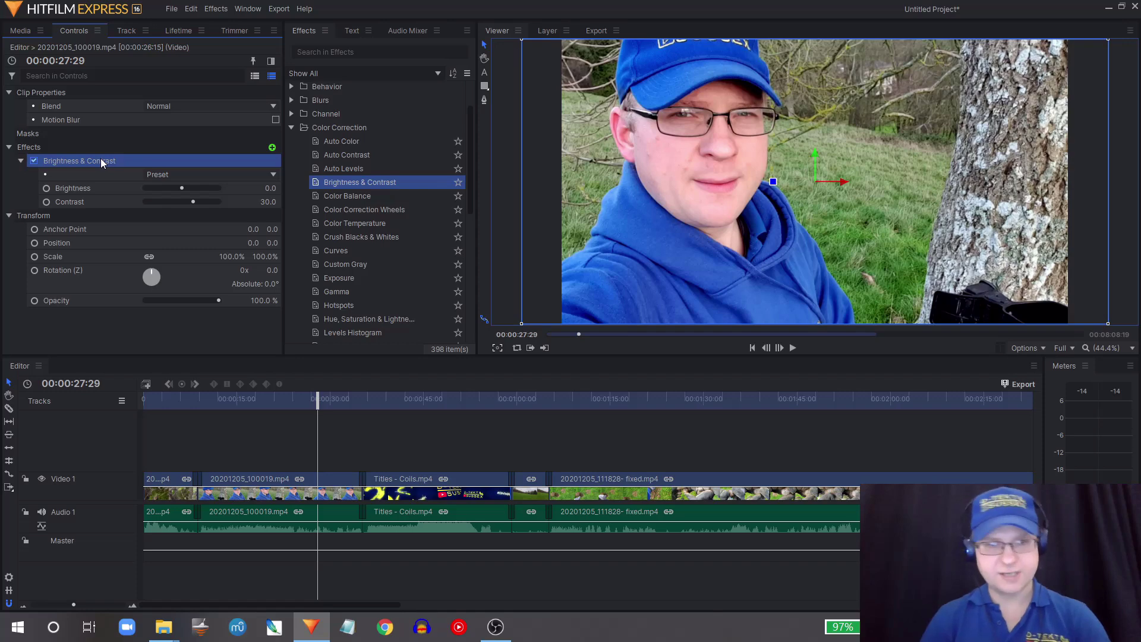
Paste the Brightness & Contrast effect onto all clips between the titles and the outro, and check the picture at several points.
{"action": "left_click_drag", "start_coordinate": [530, 433], "coordinate": [721, 495]}
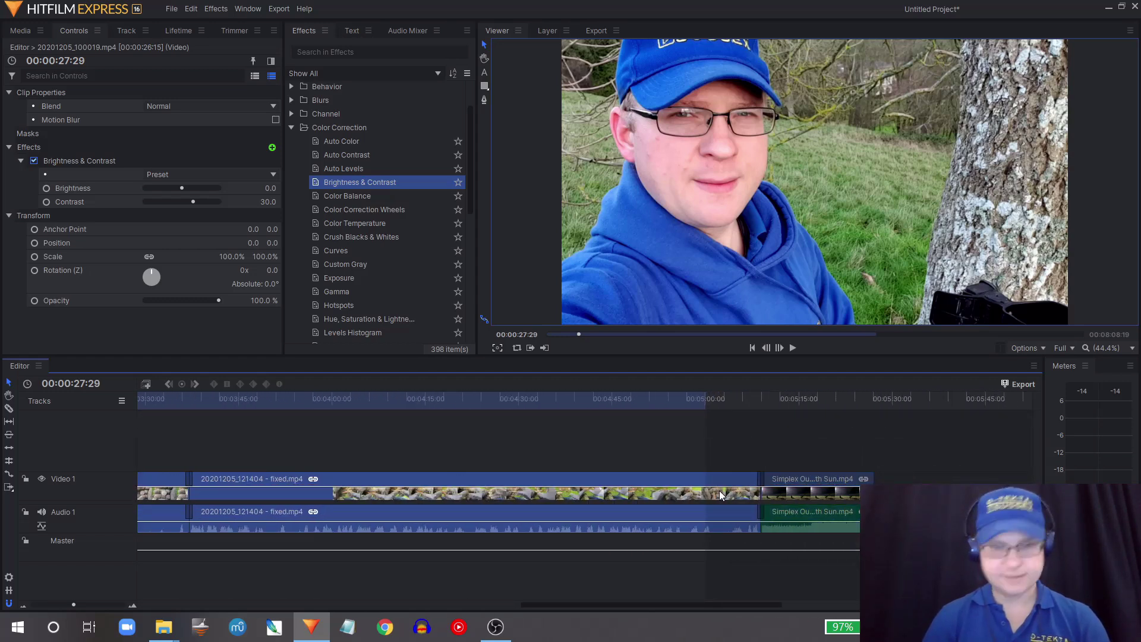
{"action": "left_click", "coordinate": [569, 430]}
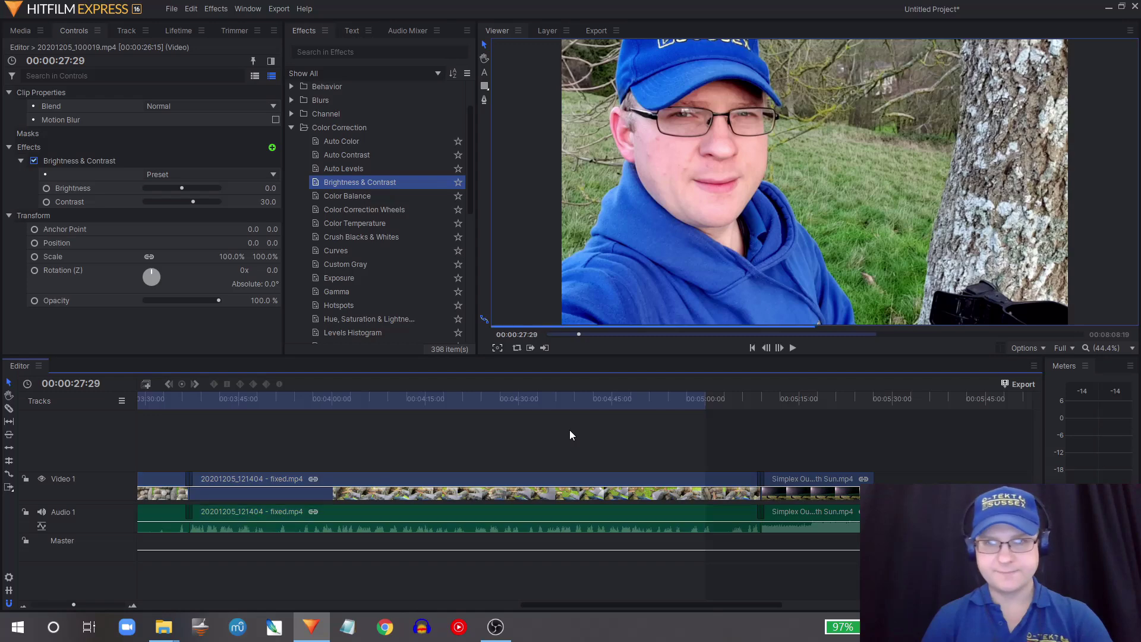
{"action": "left_click", "coordinate": [531, 399]}
{"action": "left_click", "coordinate": [408, 398]}
{"action": "left_click", "coordinate": [269, 401]}
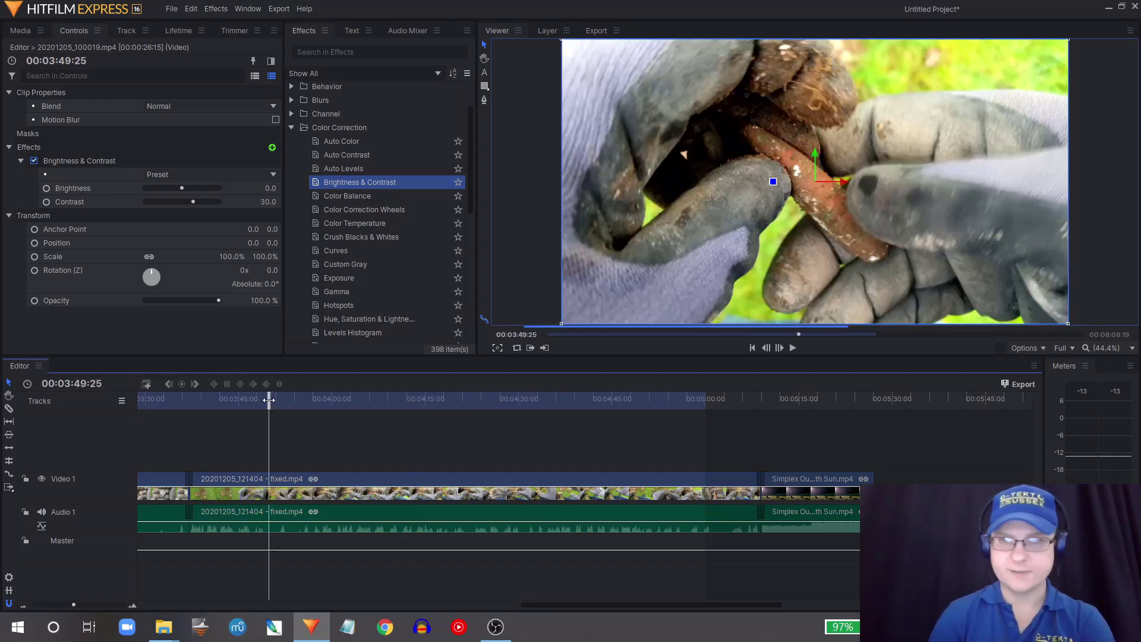
{"action": "left_click_drag", "start_coordinate": [568, 604], "coordinate": [399, 596]}
{"action": "left_click", "coordinate": [500, 400]}
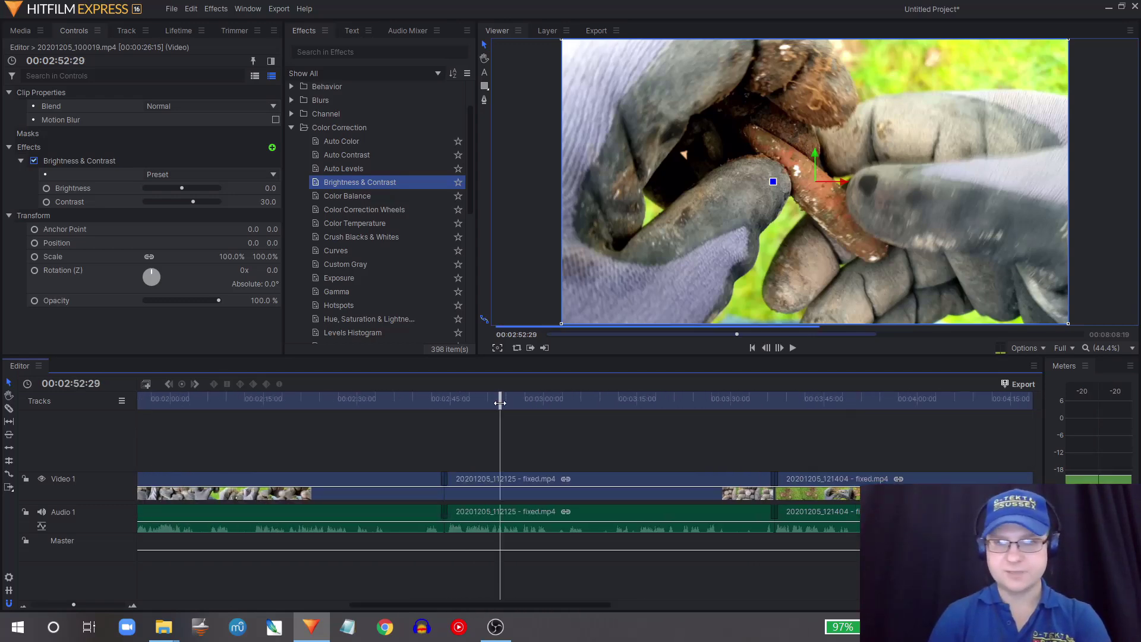
{"action": "left_click", "coordinate": [618, 398]}
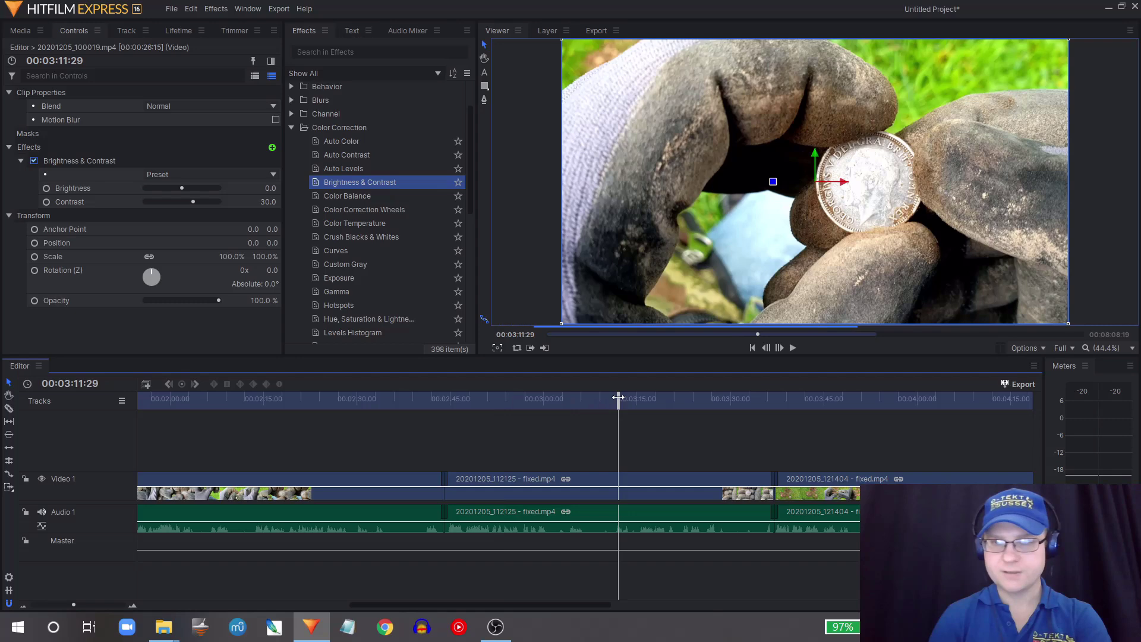
{"action": "left_click", "coordinate": [392, 398]}
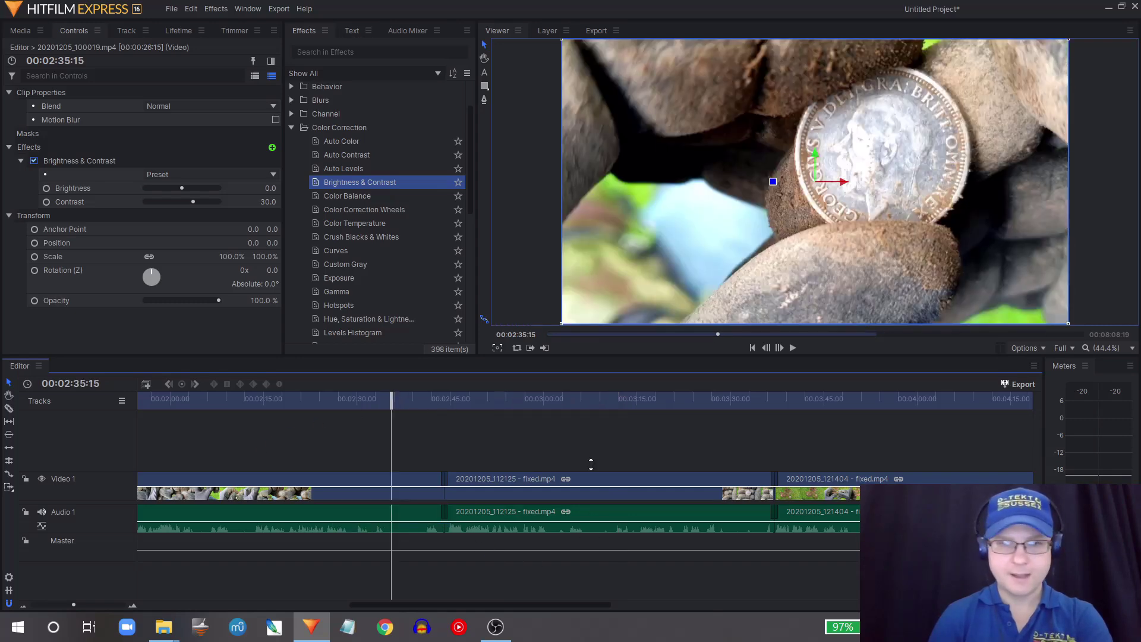
{"action": "left_click", "coordinate": [797, 397]}
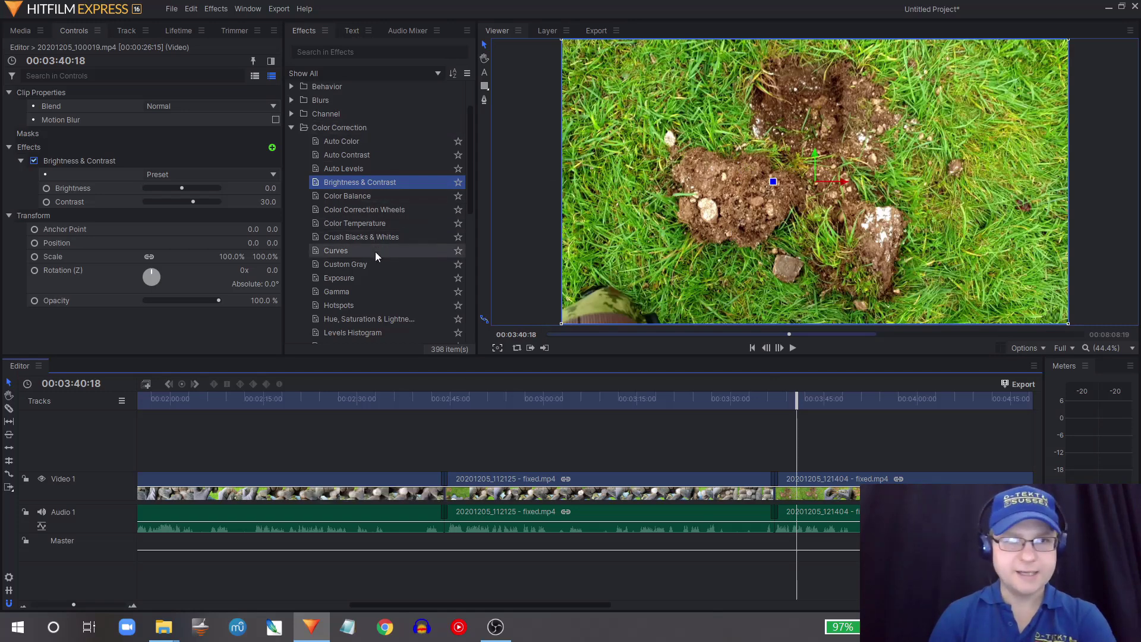
Apply the Hue, Saturation & Lightness effect to 20201205_100019.mp4 and set its master saturation to -100.0.
{"action": "scroll", "coordinate": [376, 273], "scroll_direction": "down", "scroll_amount": 1}
{"action": "left_click_drag", "start_coordinate": [372, 260], "coordinate": [156, 159]}
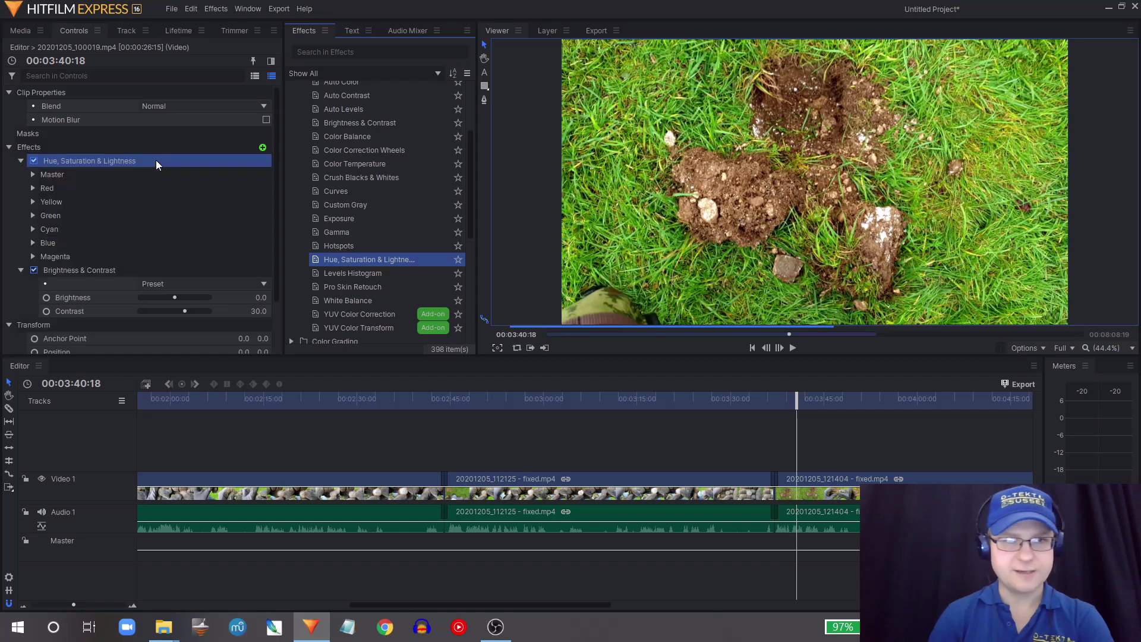
{"action": "left_click", "coordinate": [32, 176]}
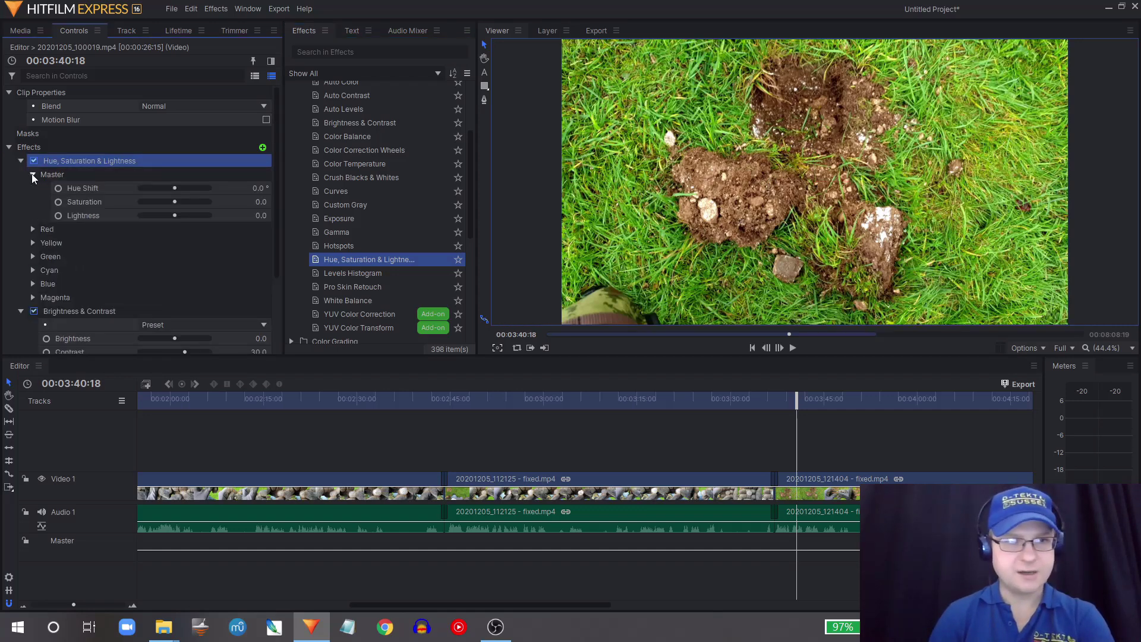
{"action": "left_click", "coordinate": [183, 202]}
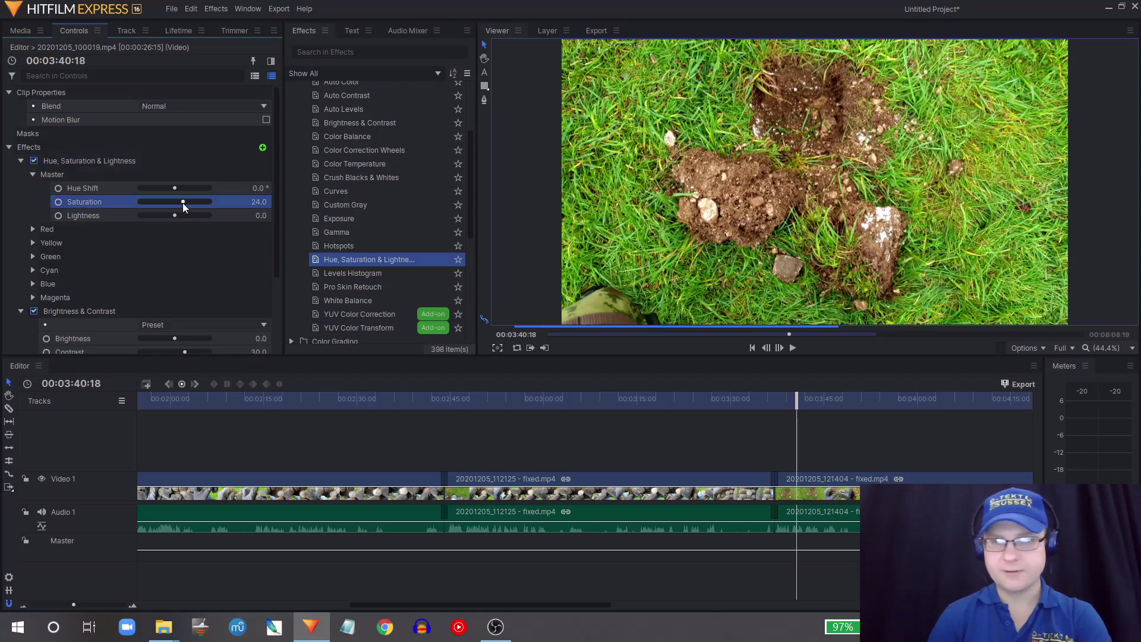
{"action": "left_click_drag", "start_coordinate": [184, 202], "coordinate": [123, 201]}
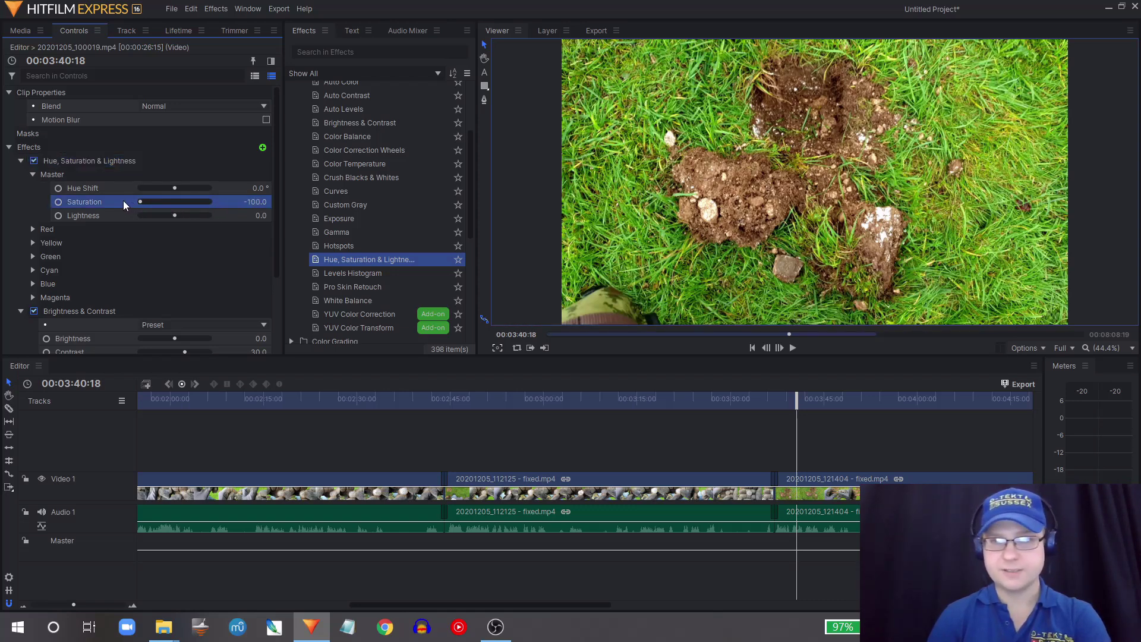
Apply the Hue, Saturation & Lightness effect to the video of 20201205_121404 - fixed.mp4.
{"action": "left_click", "coordinate": [833, 499]}
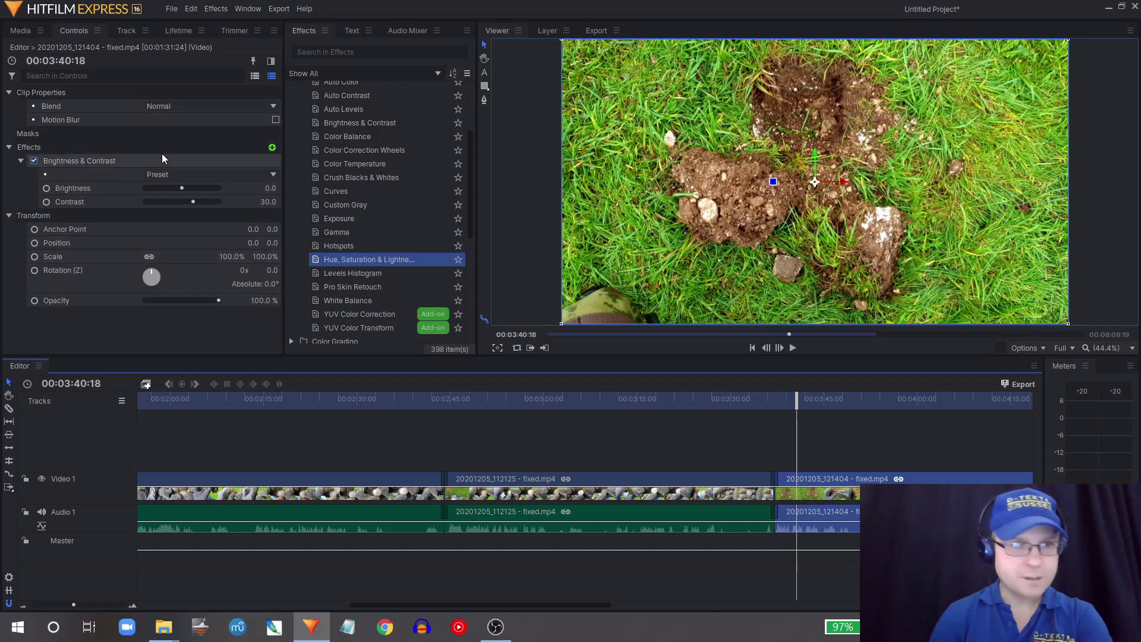
{"action": "left_click_drag", "start_coordinate": [355, 258], "coordinate": [163, 163]}
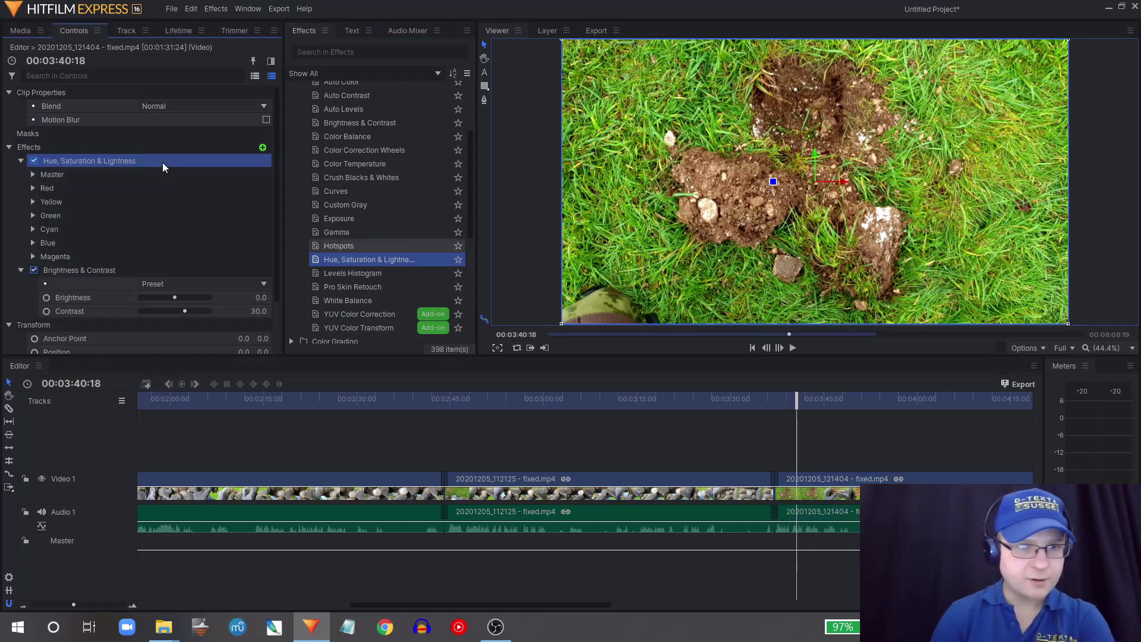
{"action": "left_click", "coordinate": [404, 379]}
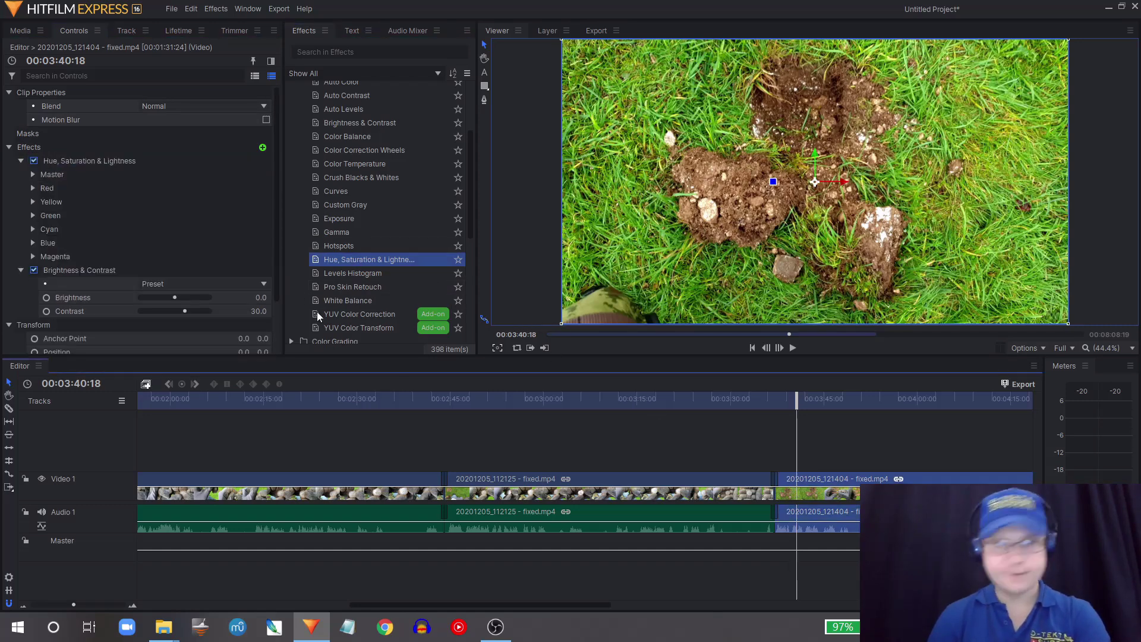
Try the master saturation of 20201205_121404 - fixed.mp4, return it to 0.0, and set the green saturation to 30.0.
{"action": "left_click", "coordinate": [34, 174]}
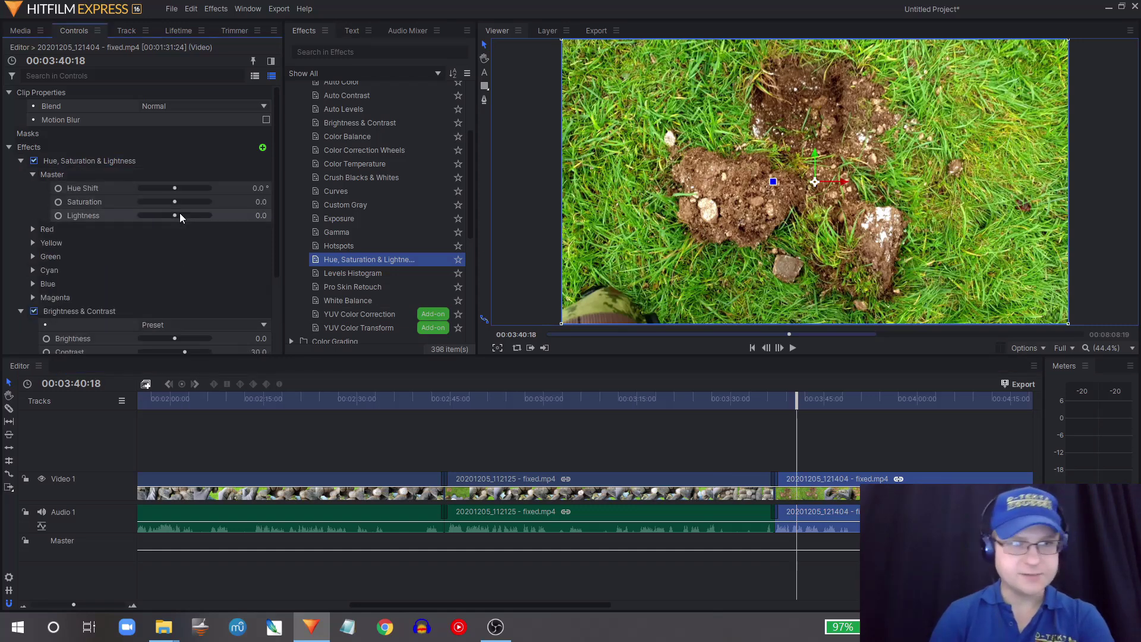
{"action": "mouse_move", "coordinate": [176, 201]}
{"action": "left_mouse_down"}
{"action": "mouse_move", "coordinate": [215, 207]}
{"action": "mouse_move", "coordinate": [122, 203]}
{"action": "mouse_move", "coordinate": [174, 216]}
{"action": "left_mouse_up"}
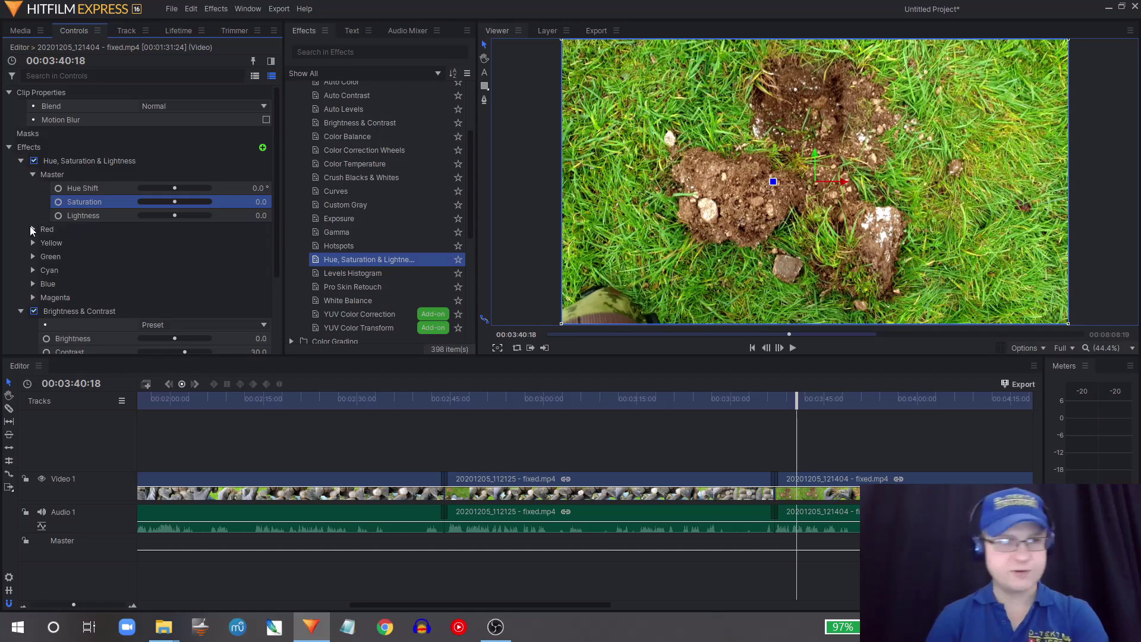
{"action": "left_click", "coordinate": [33, 256]}
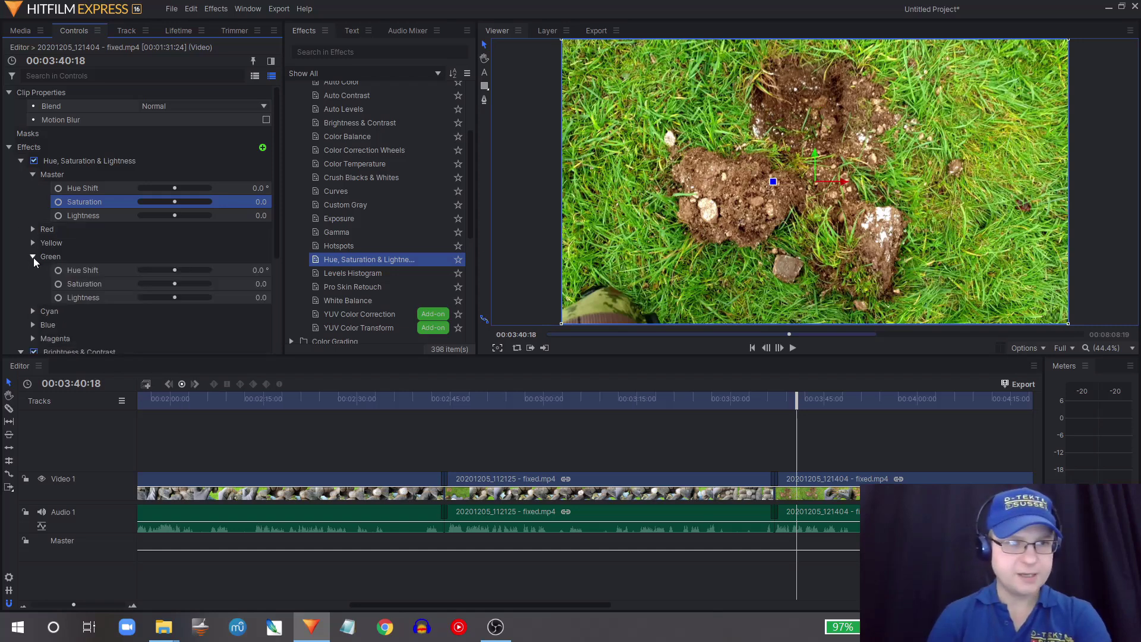
{"action": "left_click", "coordinate": [184, 283]}
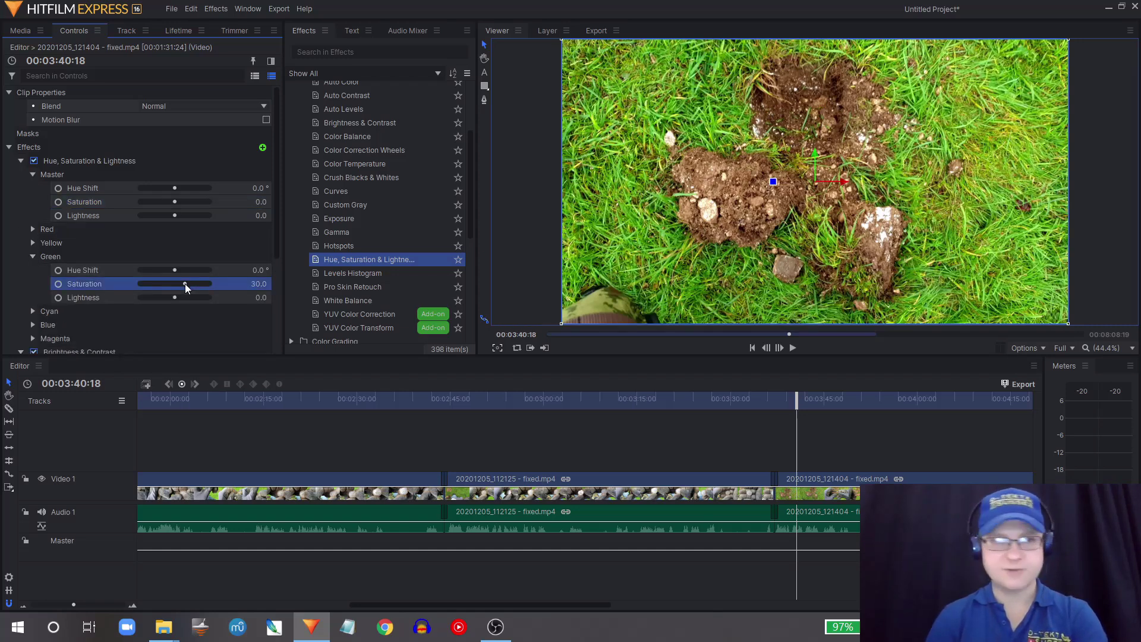
Set the yellow saturation to 12.0 and the yellow hue shift to 30.0° in the Hue, Saturation & Lightness effect.
{"action": "left_click", "coordinate": [33, 243]}
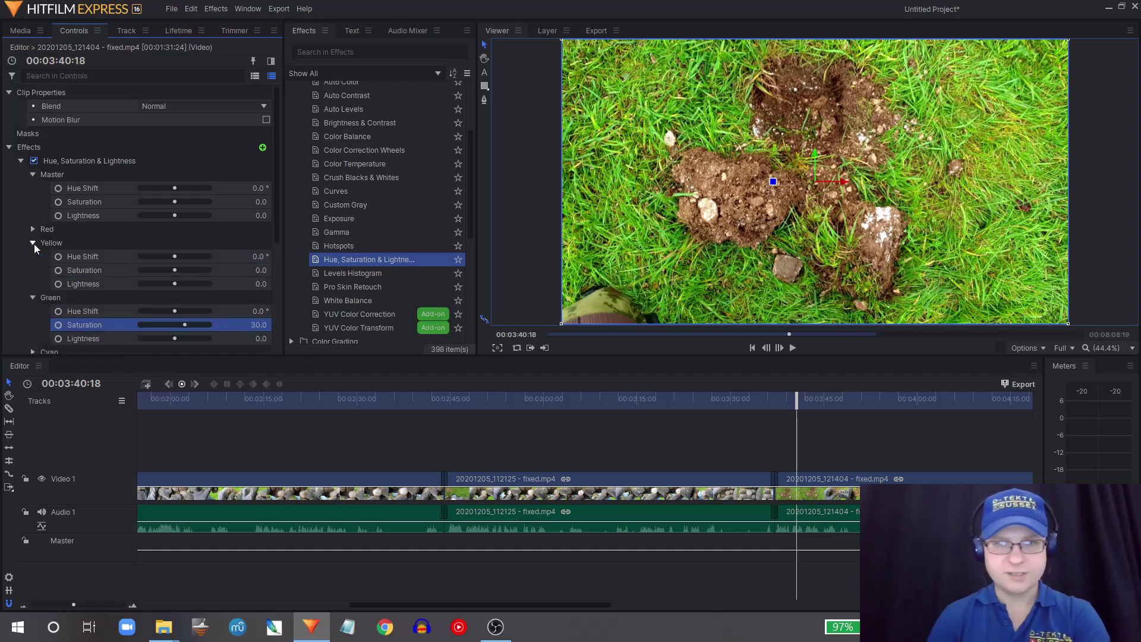
{"action": "left_click", "coordinate": [184, 270]}
{"action": "left_click_drag", "start_coordinate": [185, 270], "coordinate": [180, 271]}
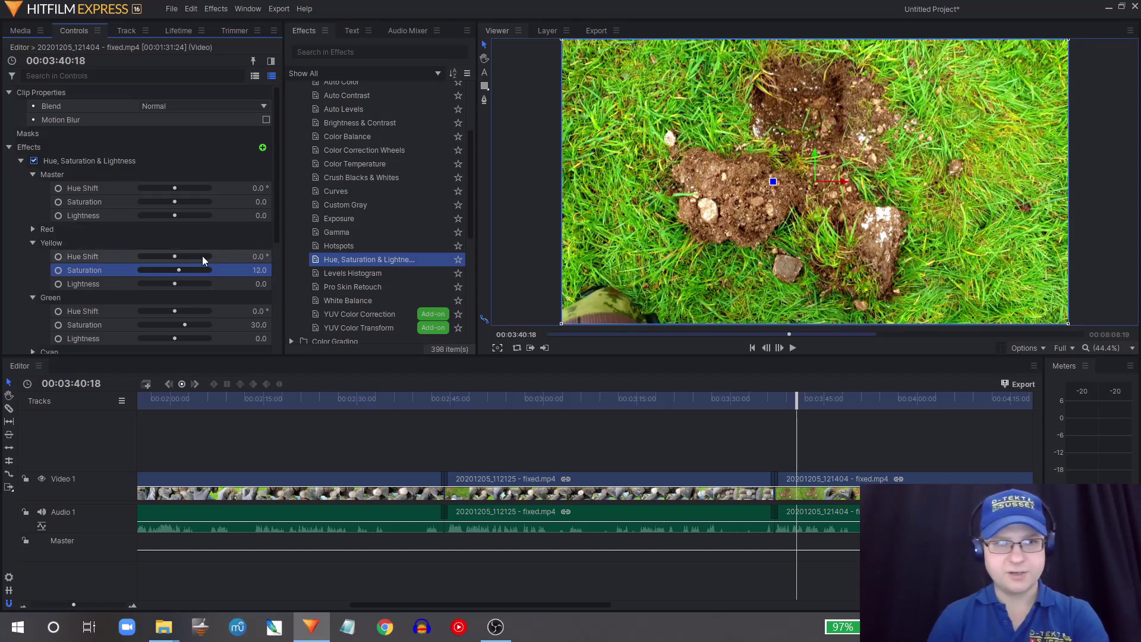
{"action": "left_click_drag", "start_coordinate": [258, 256], "coordinate": [270, 256]}
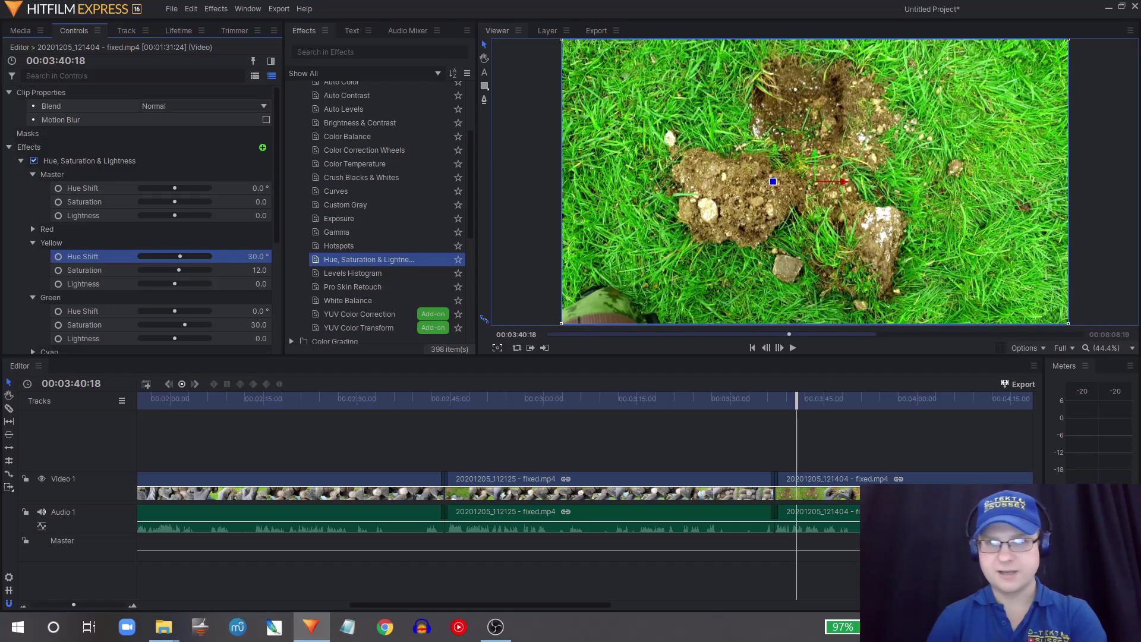
Play the start of 20201205_121404 - fixed.mp4 and compare the picture with the Hue, Saturation & Lightness effect off and on.
{"action": "left_click", "coordinate": [795, 402]}
{"action": "left_click_drag", "start_coordinate": [795, 402], "coordinate": [782, 406]}
{"action": "key", "text": "space"}
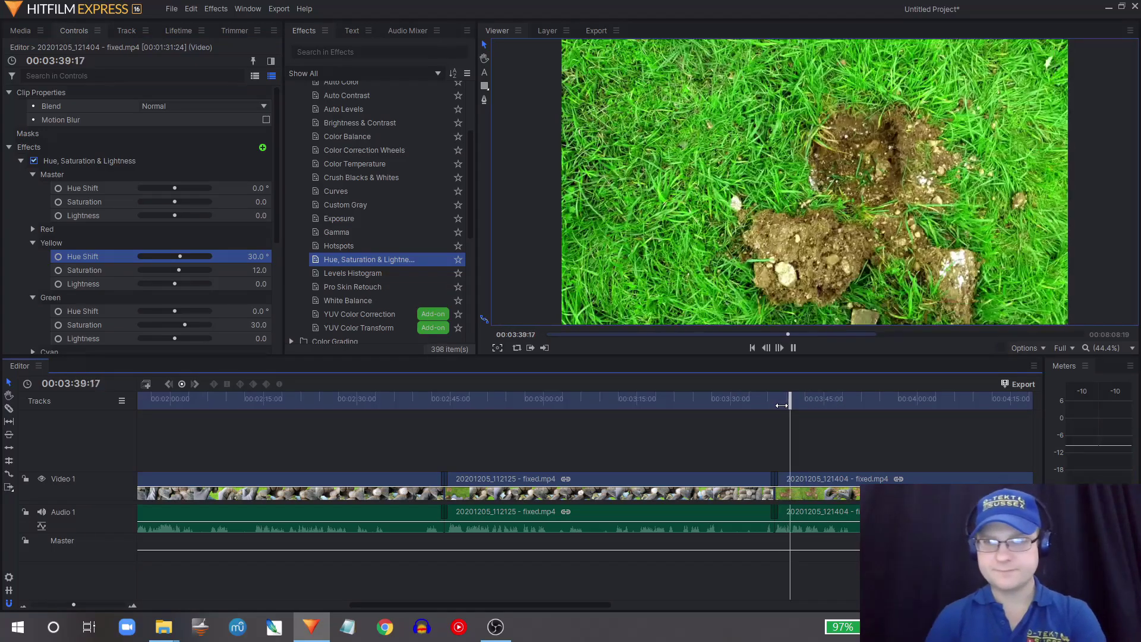
{"action": "key", "text": "space"}
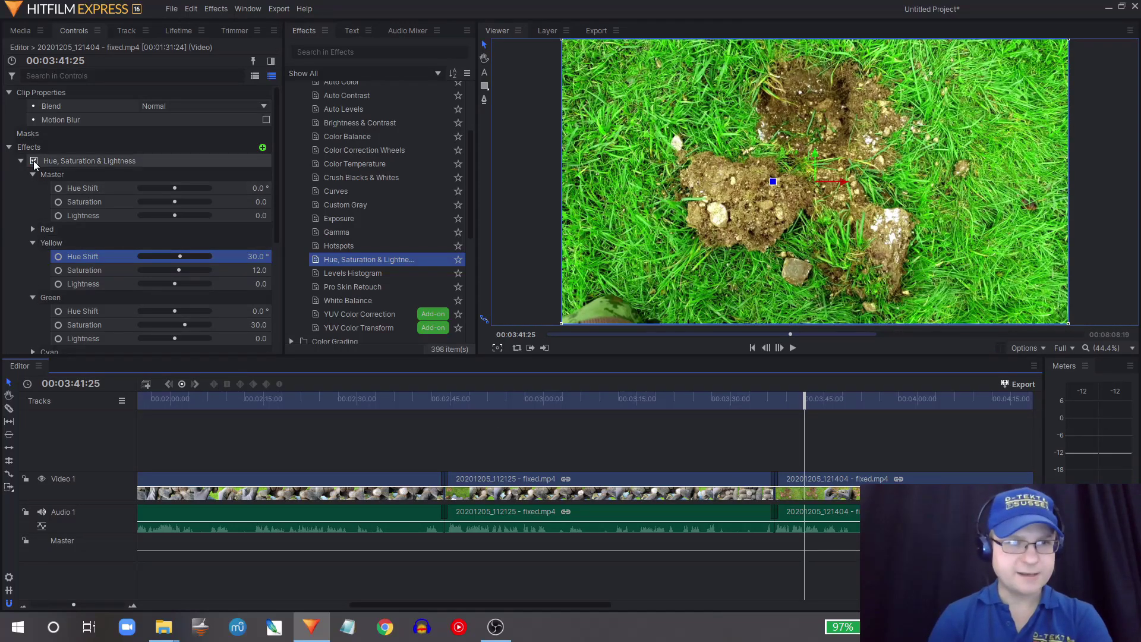
{"action": "left_click", "coordinate": [34, 161]}
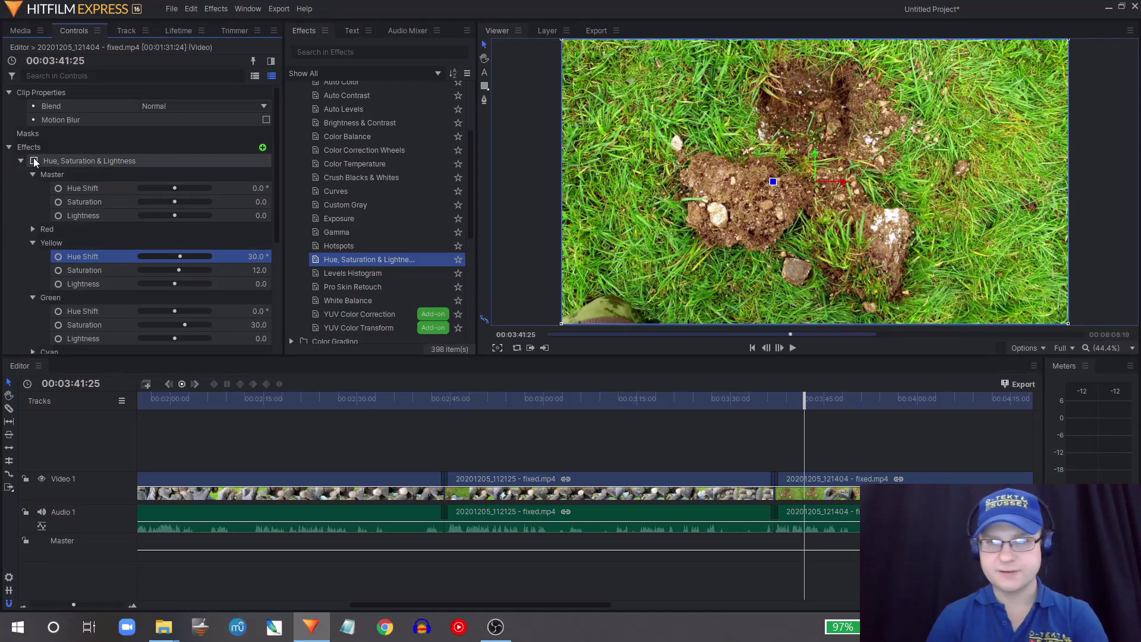
{"action": "left_click", "coordinate": [34, 161]}
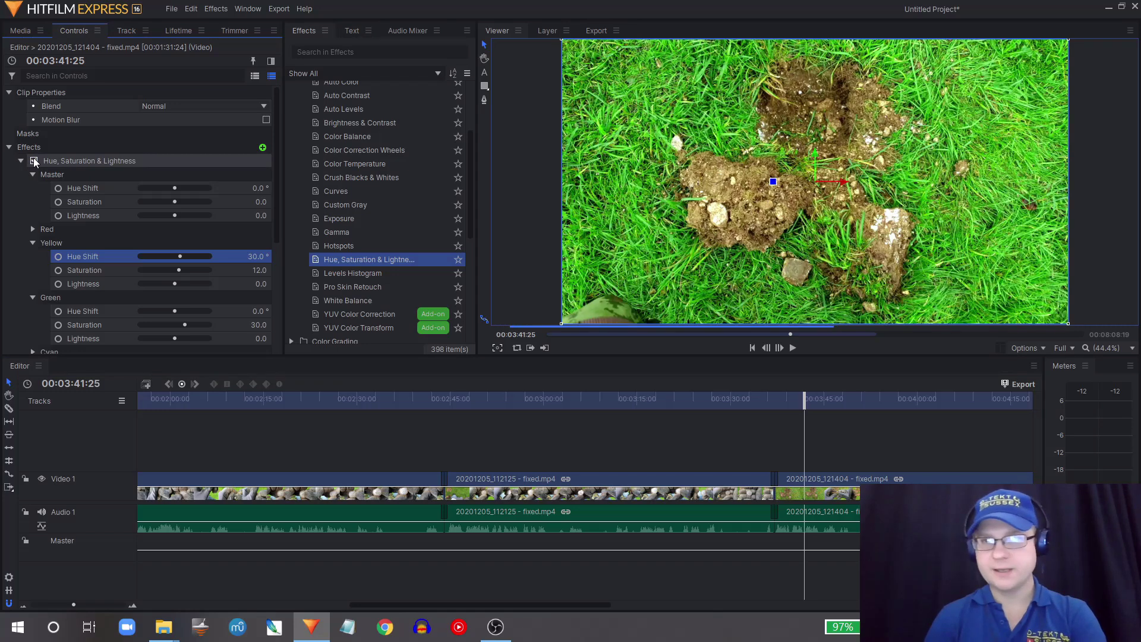
{"action": "left_click", "coordinate": [799, 397]}
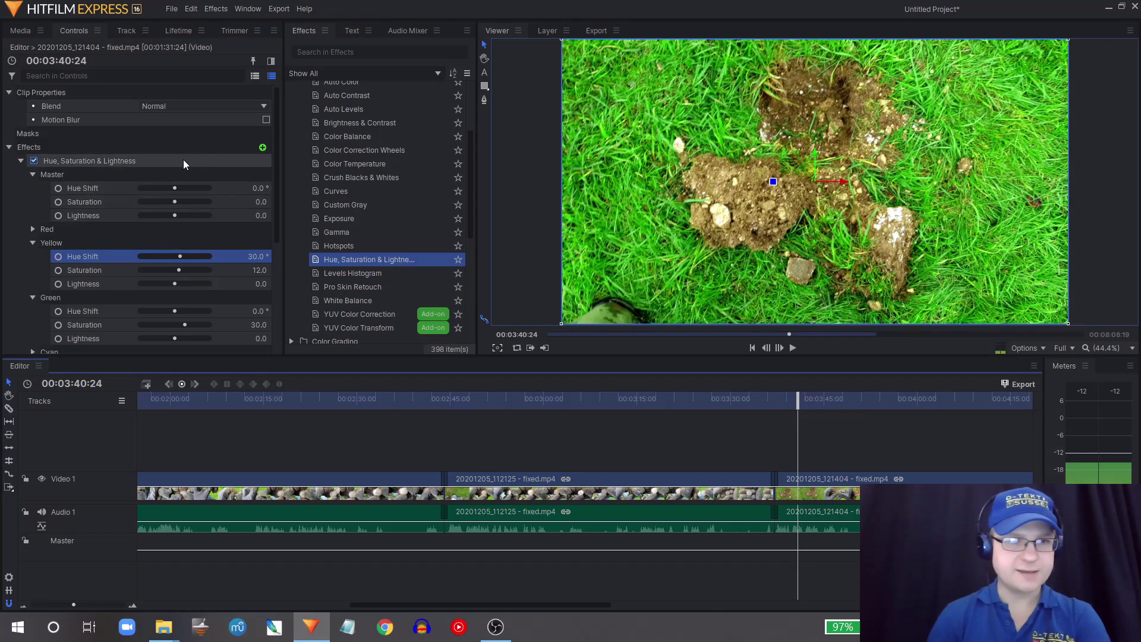
Remove the Hue, Saturation & Lightness effect from the clip 20201205_100019.mp4.
{"action": "left_click", "coordinate": [312, 498]}
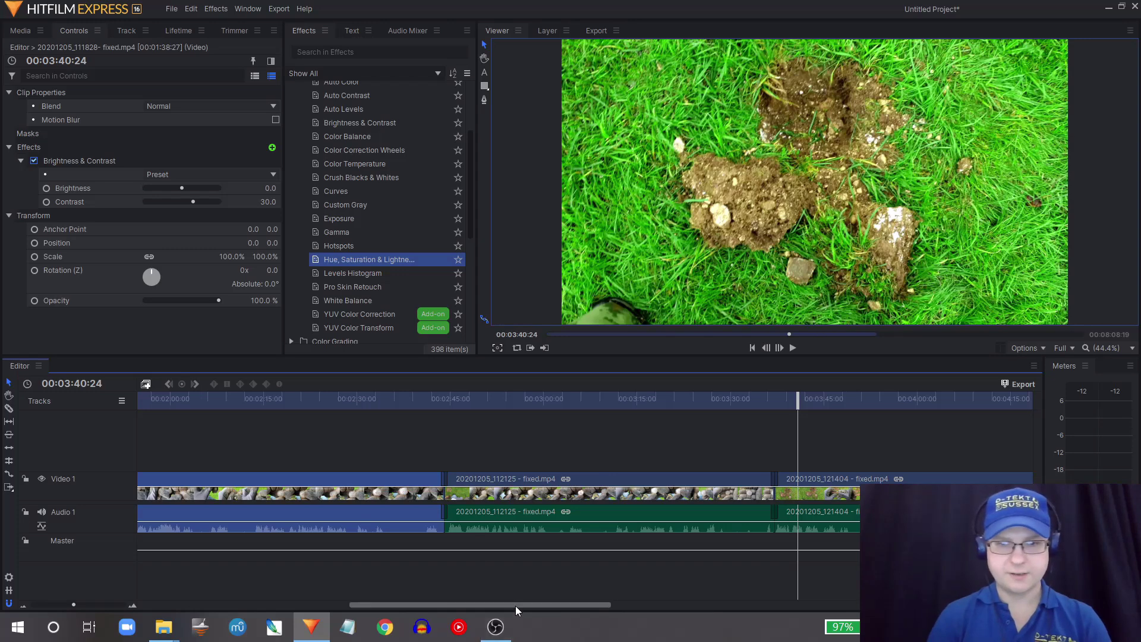
{"action": "left_click_drag", "start_coordinate": [516, 605], "coordinate": [290, 605]}
{"action": "left_click", "coordinate": [277, 496]}
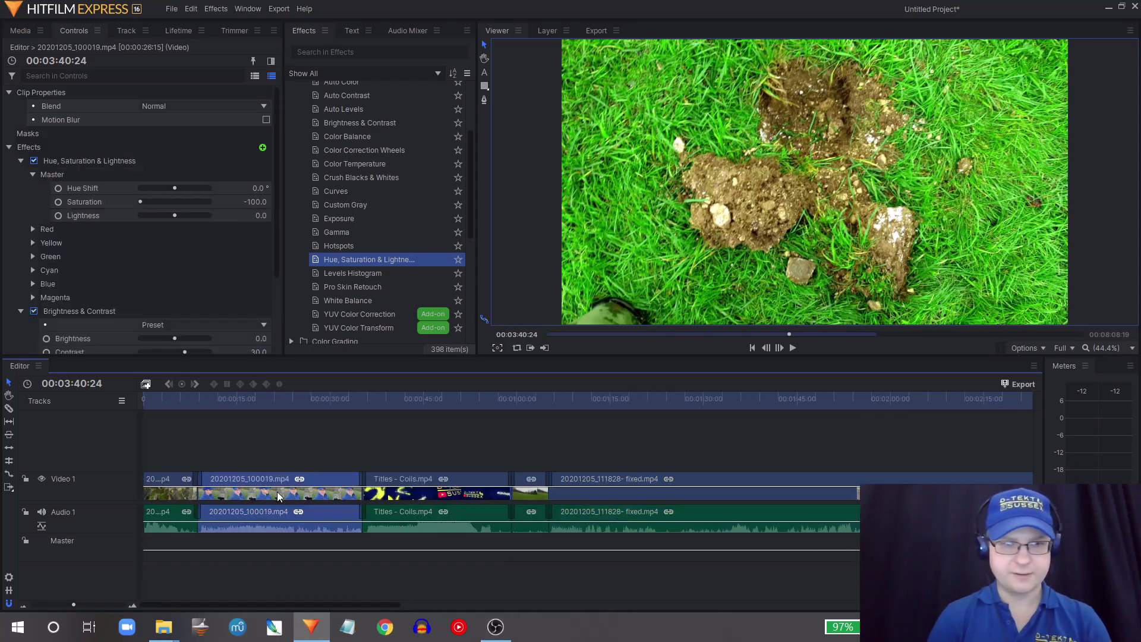
{"action": "left_click", "coordinate": [138, 162]}
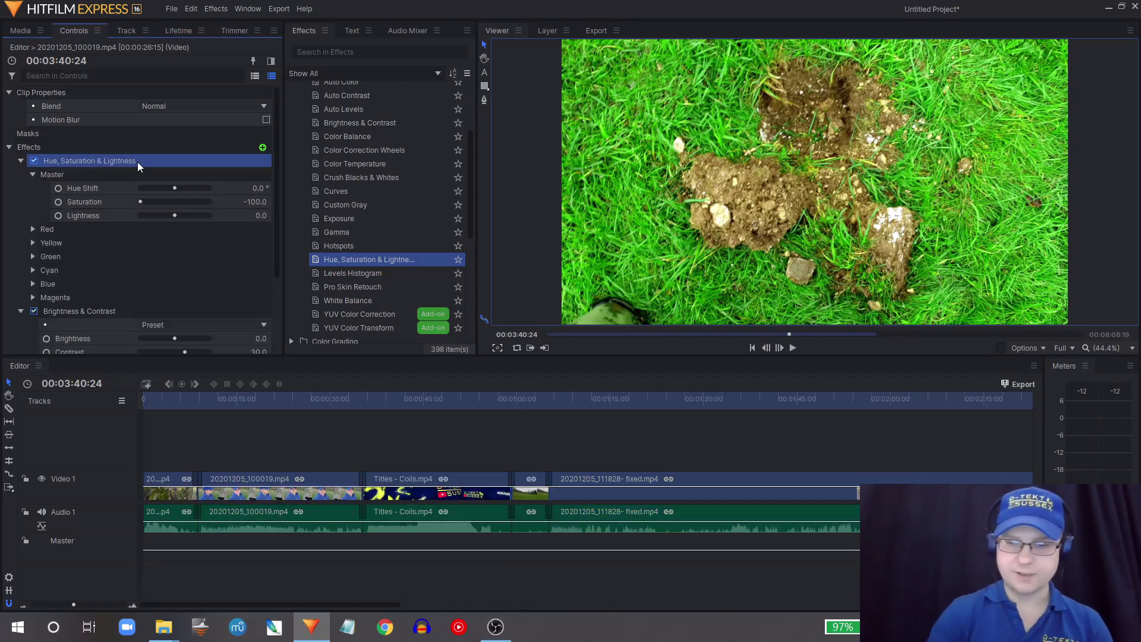
{"action": "key", "text": "Delete"}
Copy the Hue, Saturation & Lightness effect from 20201205_121404 - fixed.mp4 to 20201205_112125 - fixed.mp4, 20201205_111828- fixed.mp4 and the short clip before it, and check frames.
{"action": "left_click_drag", "start_coordinate": [390, 605], "coordinate": [630, 637]}
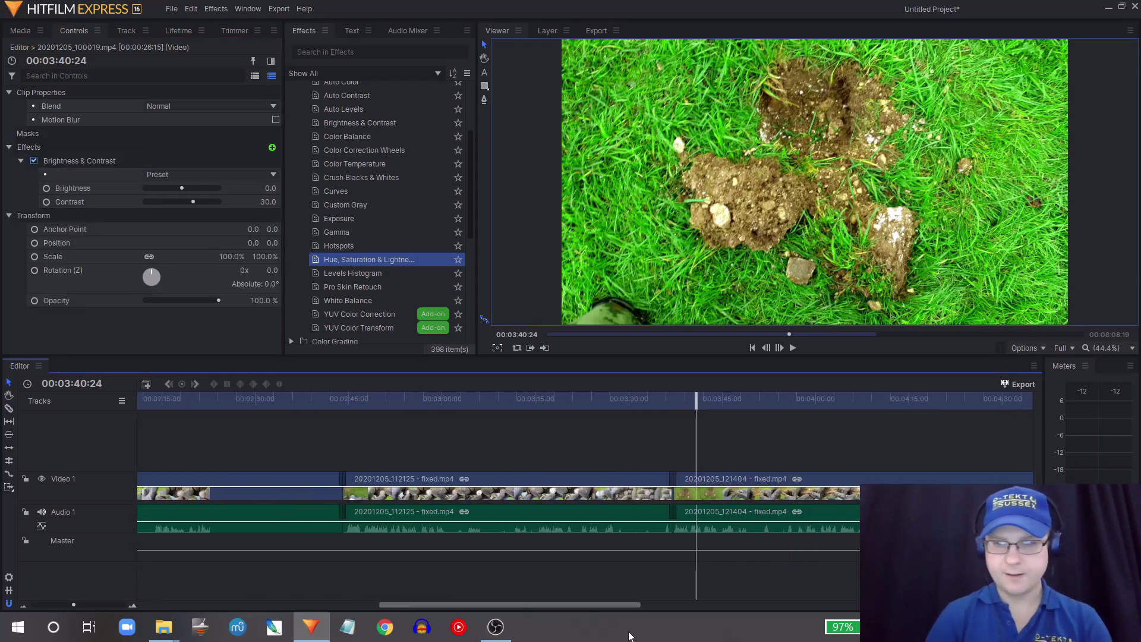
{"action": "left_click", "coordinate": [754, 499]}
{"action": "left_click", "coordinate": [183, 163]}
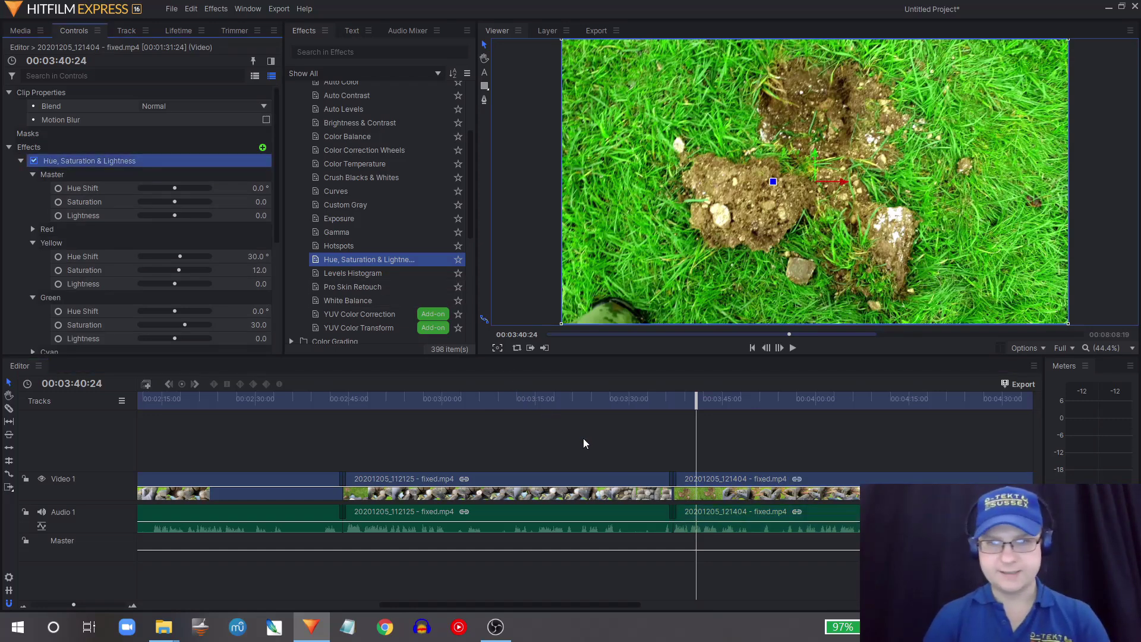
{"action": "left_click_drag", "start_coordinate": [621, 443], "coordinate": [535, 491]}
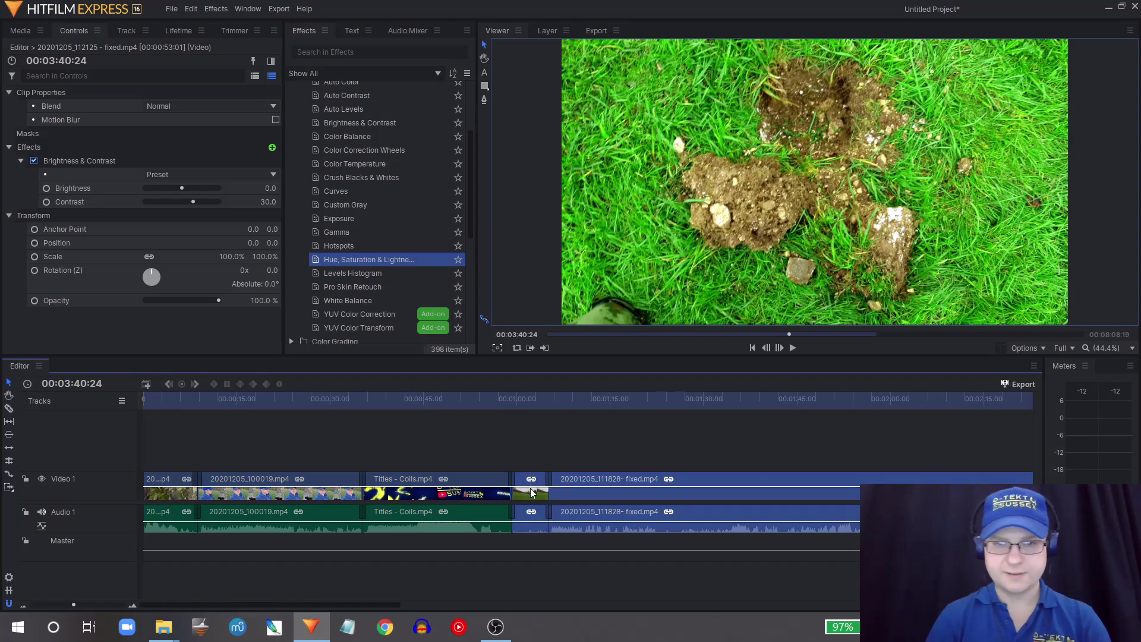
{"action": "left_click", "coordinate": [623, 399]}
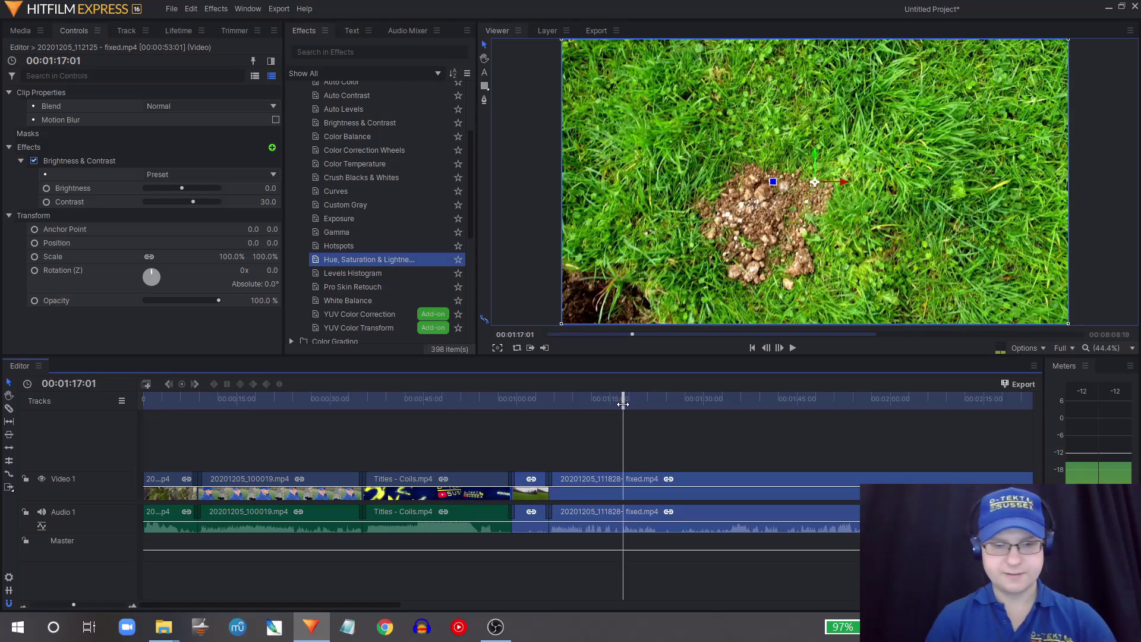
{"action": "left_click", "coordinate": [525, 403]}
{"action": "left_click", "coordinate": [738, 399]}
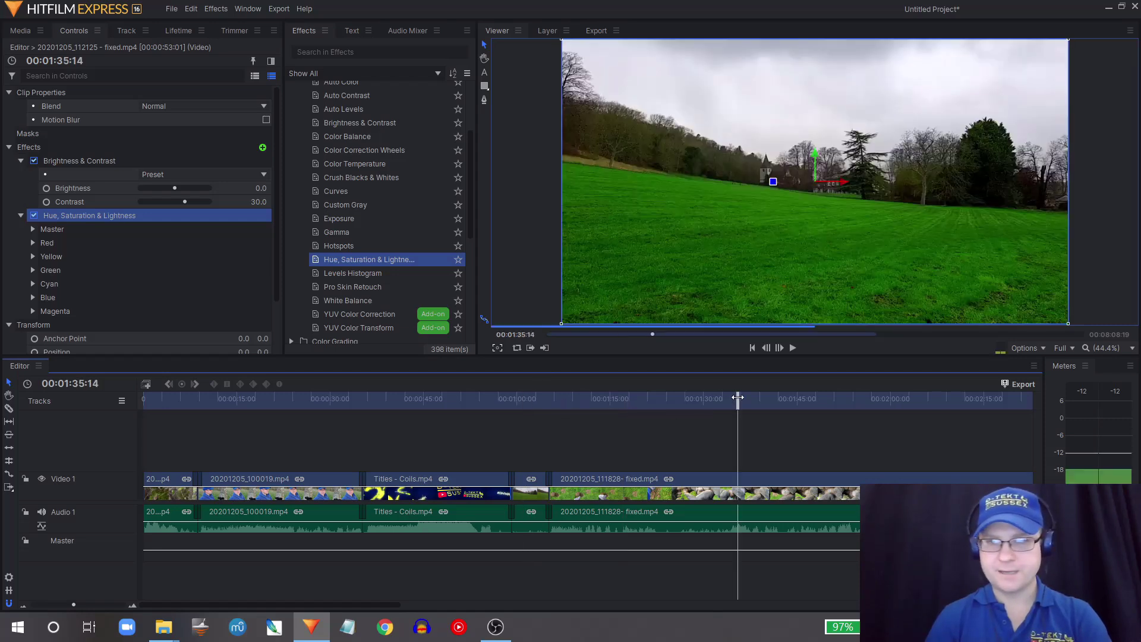
{"action": "left_click", "coordinate": [926, 399]}
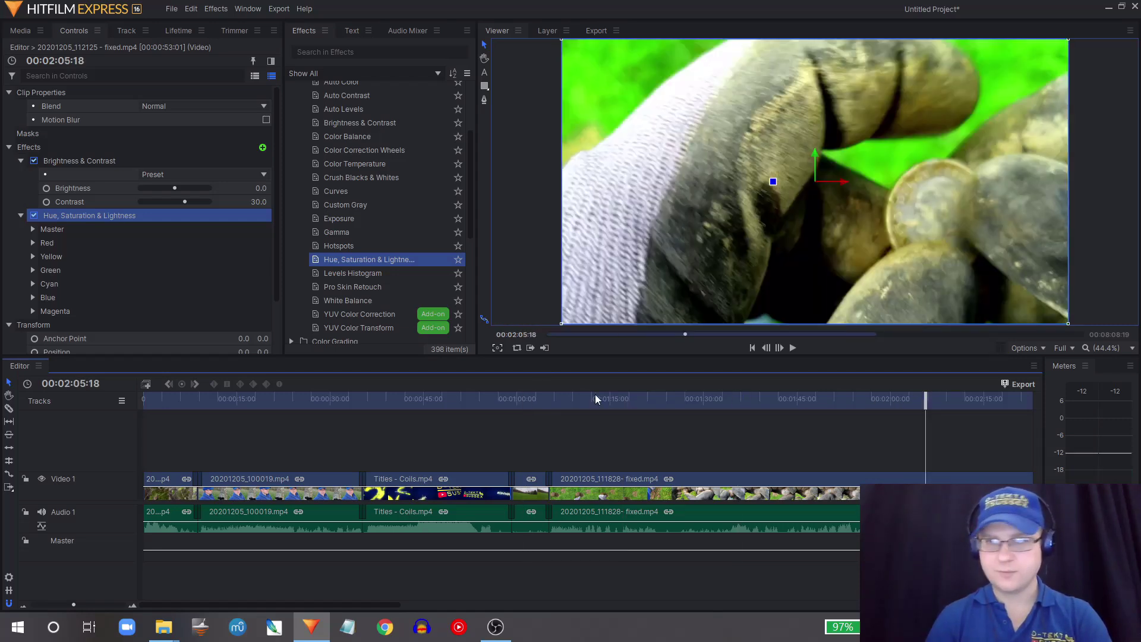
Apply the copied Hue, Saturation & Lightness effect to the opening clips 20201205_100019.mp4 and 20201205_095010.mp4, and return the playhead to the start.
{"action": "left_click", "coordinate": [298, 399]}
{"action": "left_click", "coordinate": [276, 495]}
{"action": "left_click", "coordinate": [178, 405]}
{"action": "left_click", "coordinate": [167, 497]}
{"action": "left_click_drag", "start_coordinate": [167, 497], "coordinate": [167, 497]}
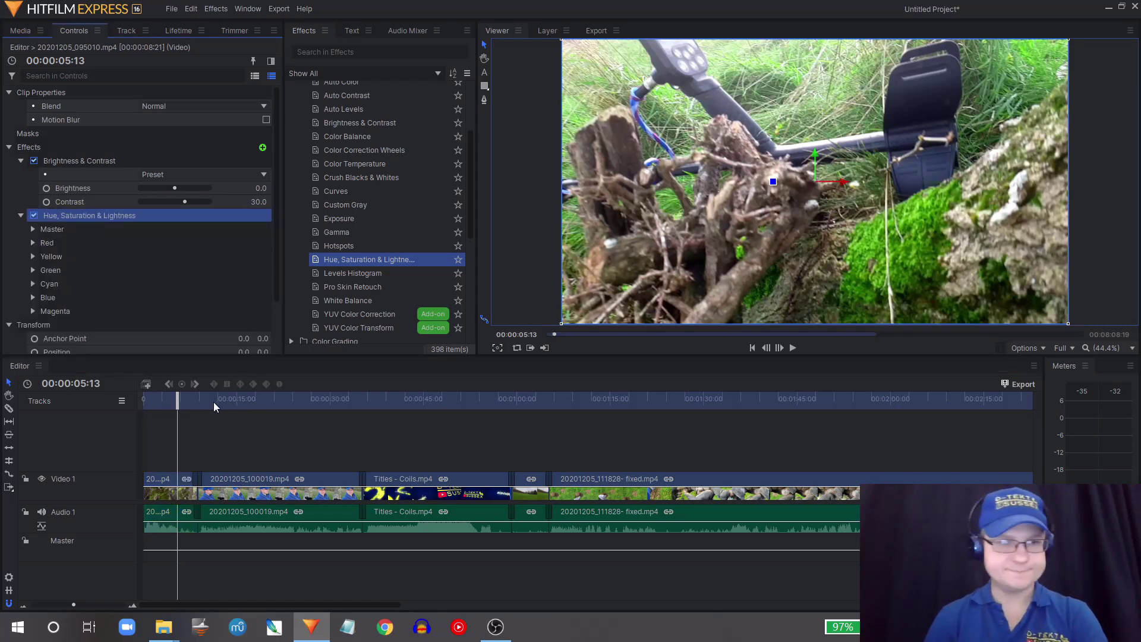
{"action": "left_click_drag", "start_coordinate": [177, 399], "coordinate": [136, 401]}
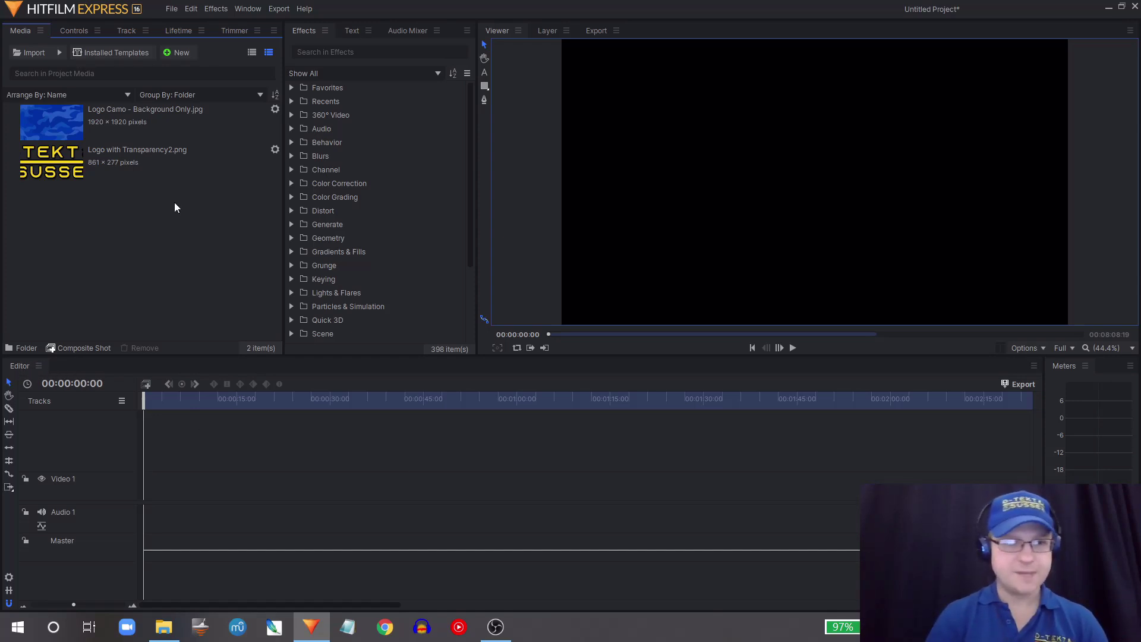
Create a composite shot named Composite Shot 1 with a width of 1920 and a height of 1080.
{"action": "left_click", "coordinate": [179, 56]}
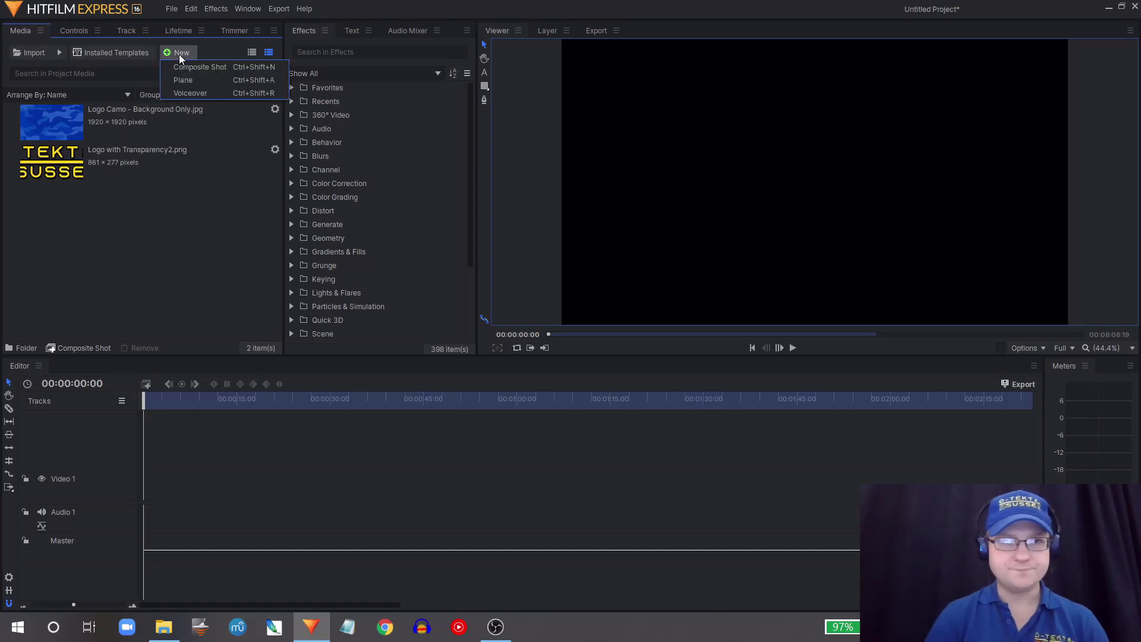
{"action": "left_click", "coordinate": [203, 66]}
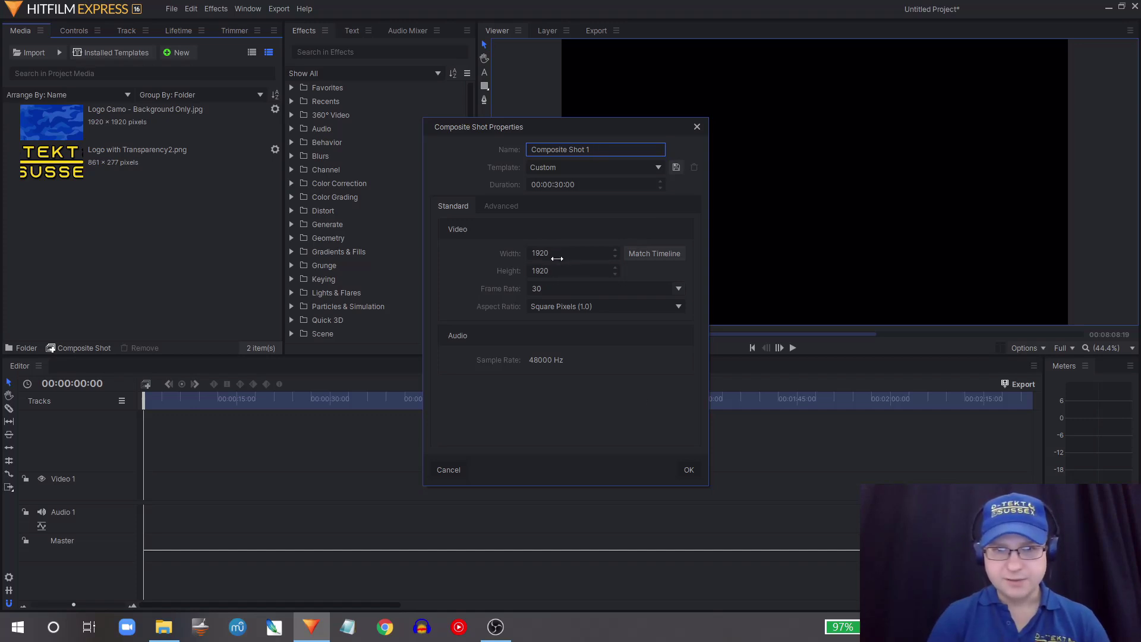
{"action": "left_click", "coordinate": [558, 271]}
{"action": "type", "text": "1080"}
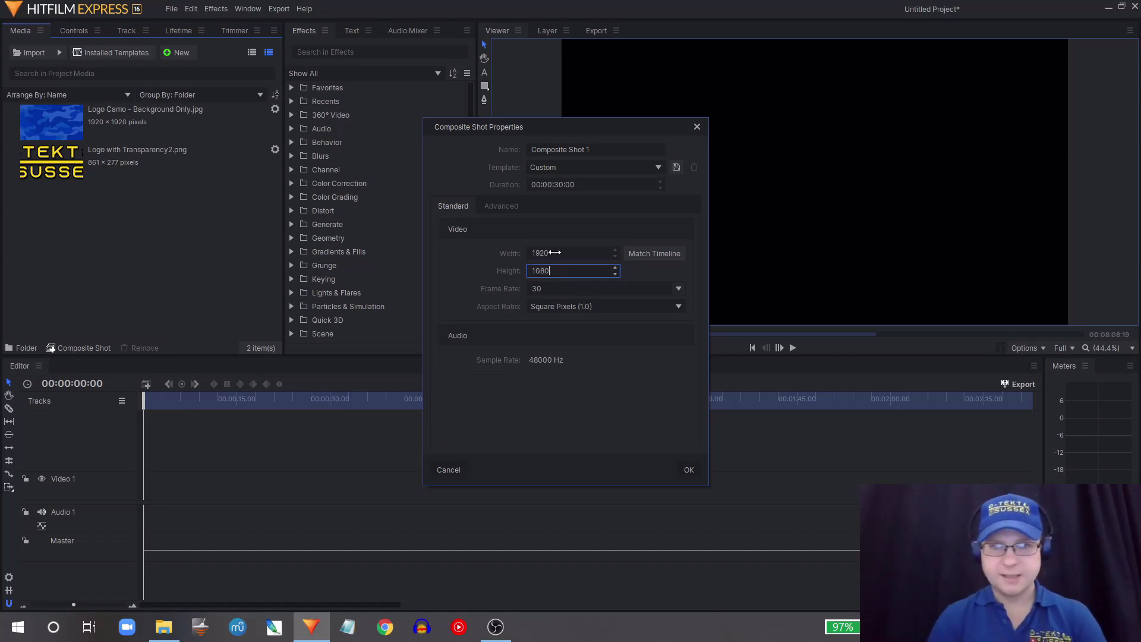
{"action": "left_click", "coordinate": [688, 468]}
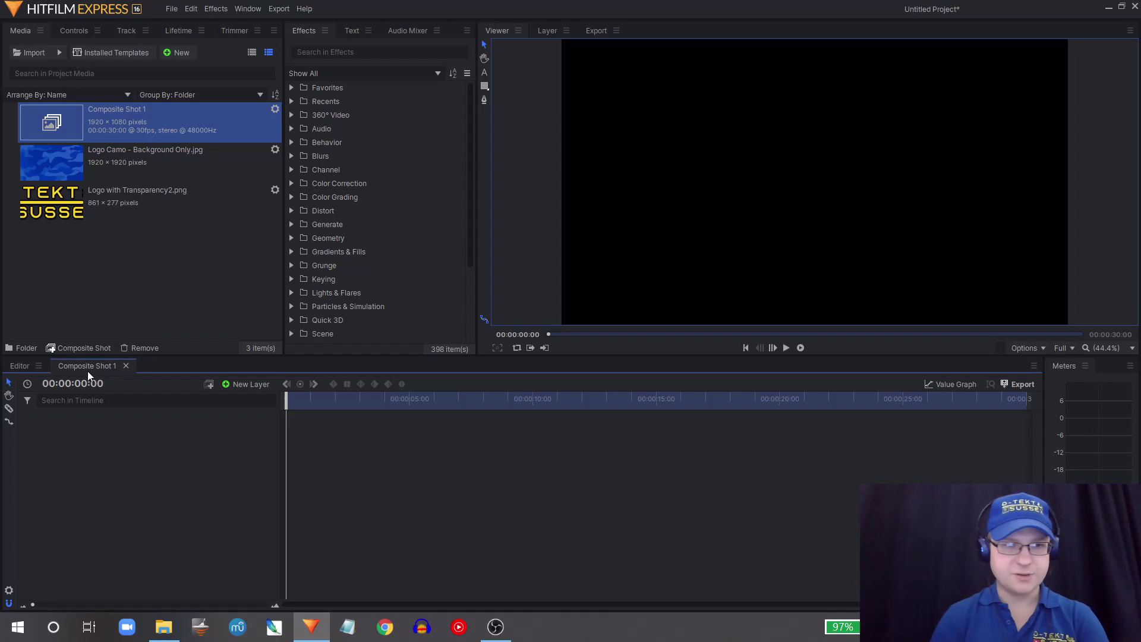
Add Logo Camo - Background Only.jpg as a layer at the start of Composite Shot 1.
{"action": "left_click", "coordinate": [21, 368]}
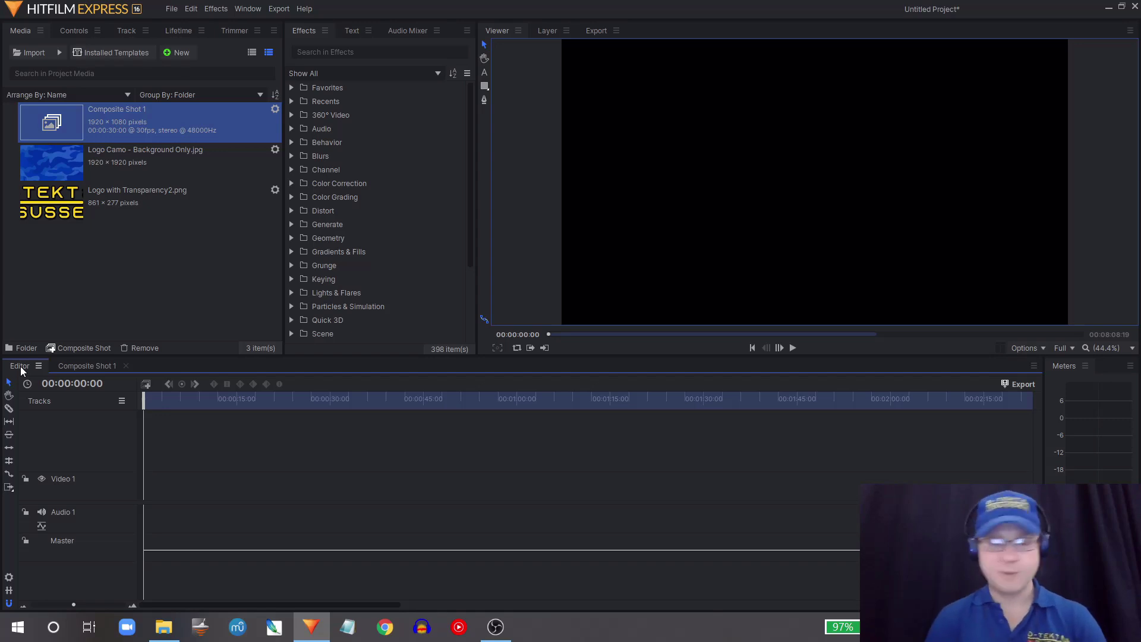
{"action": "left_click", "coordinate": [77, 366]}
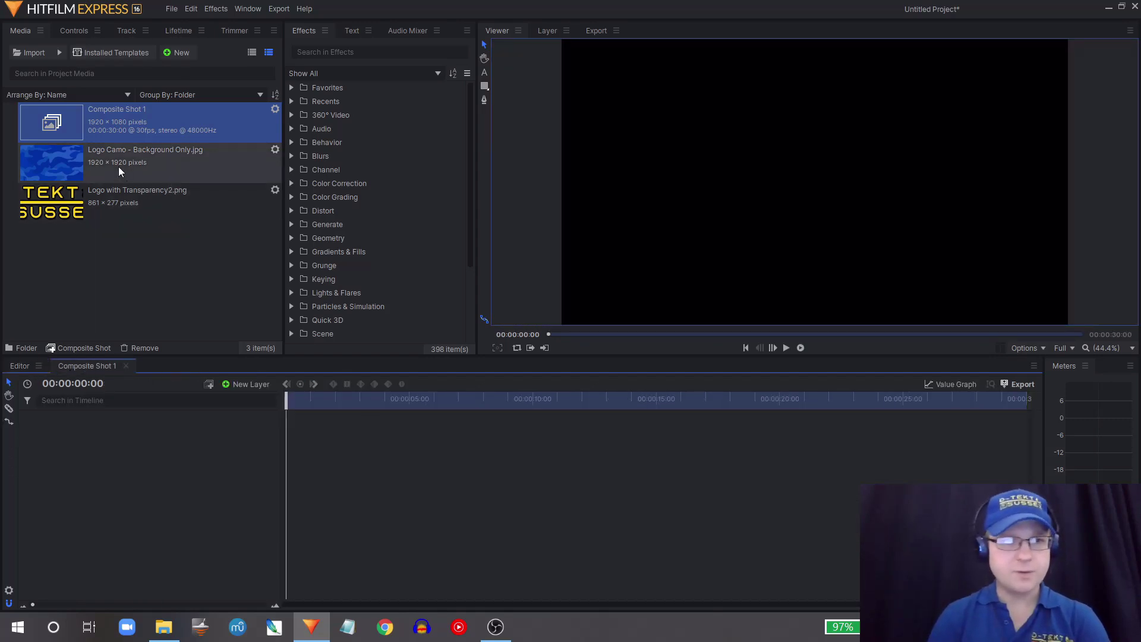
{"action": "left_click_drag", "start_coordinate": [116, 167], "coordinate": [287, 417]}
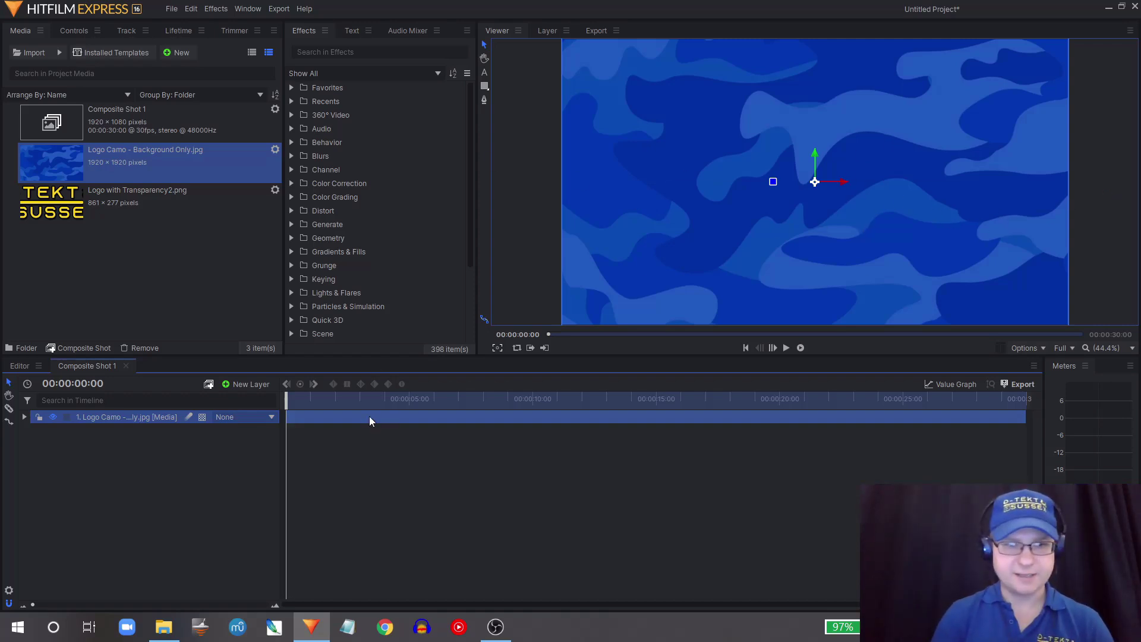
Scale the camo background layer to 121% and unlink its horizontal and vertical scale.
{"action": "left_click", "coordinate": [75, 30]}
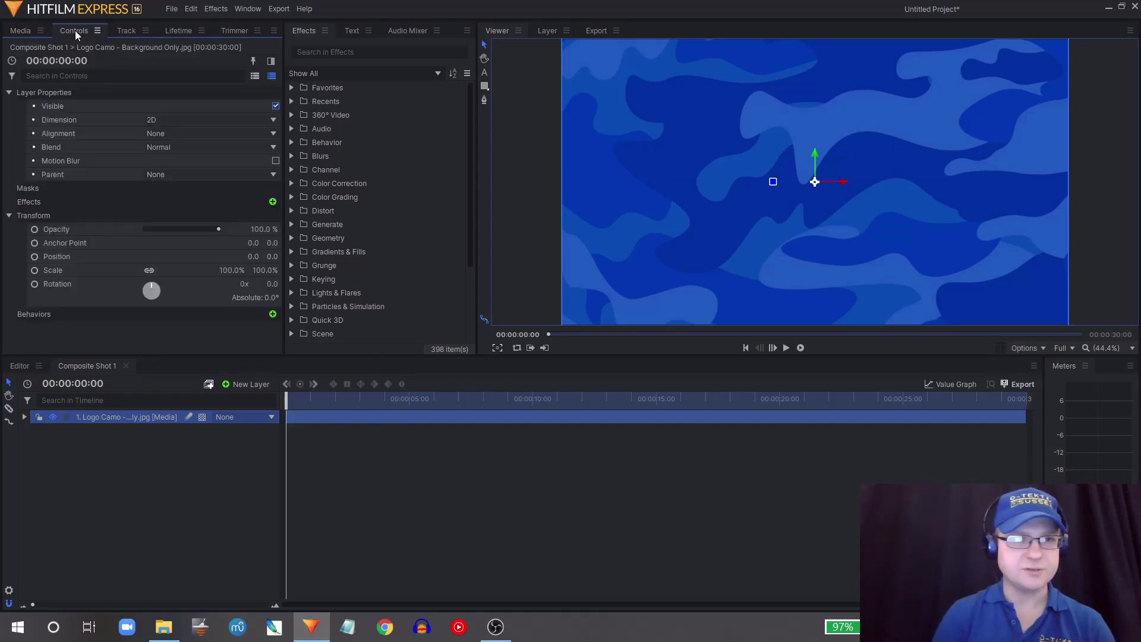
{"action": "left_click", "coordinate": [232, 270]}
{"action": "type", "text": "133"}
{"action": "key", "text": "Return"}
{"action": "mouse_move", "coordinate": [231, 270]}
{"action": "left_mouse_down"}
{"action": "mouse_move", "coordinate": [174, 270]}
{"action": "mouse_move", "coordinate": [227, 270]}
{"action": "left_mouse_up"}
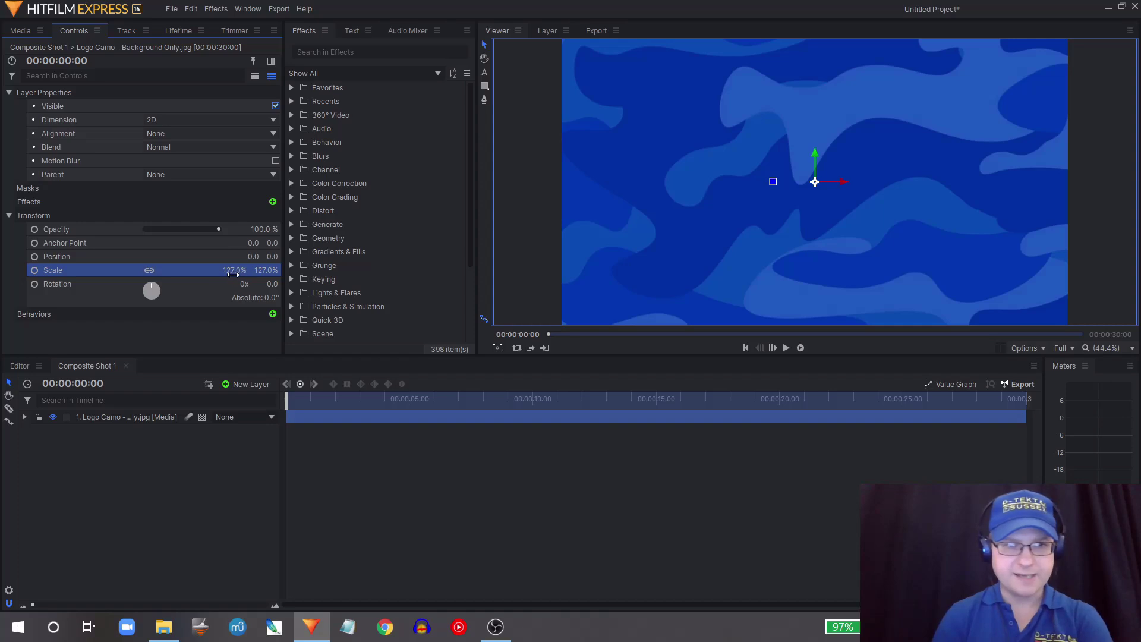
{"action": "left_click_drag", "start_coordinate": [233, 273], "coordinate": [234, 273]}
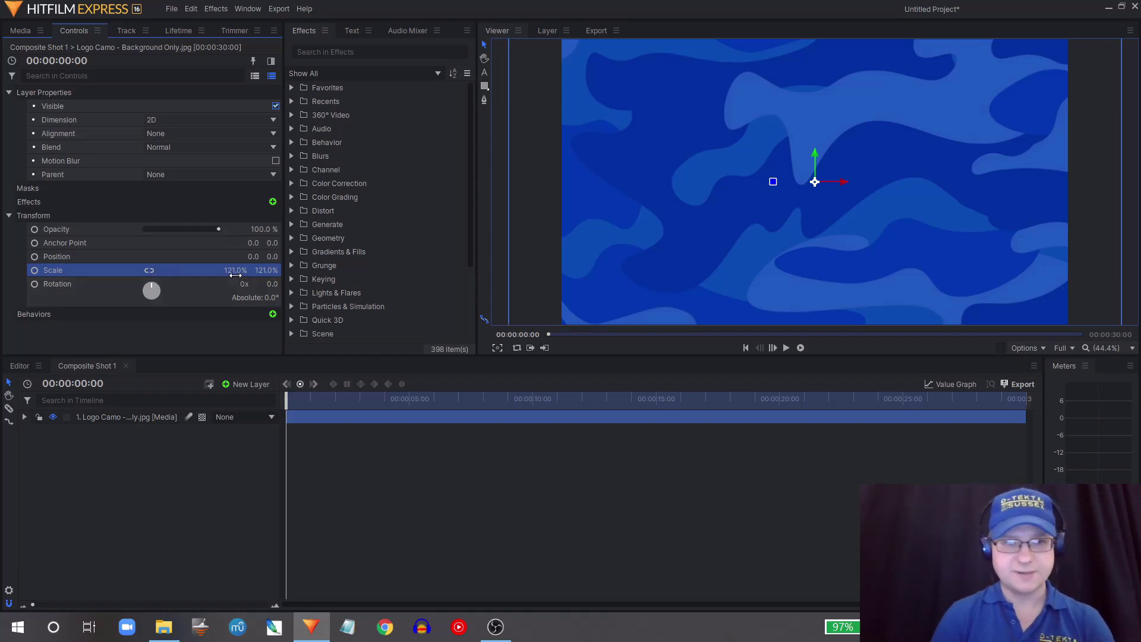
Try stretching the camo background with unlinked scale values, and undo back to linked scaling.
{"action": "left_click_drag", "start_coordinate": [235, 271], "coordinate": [265, 271]}
{"action": "key", "text": "ctrl+z"}
{"action": "key", "text": "ctrl+z"}
{"action": "key", "text": "ctrl+z"}
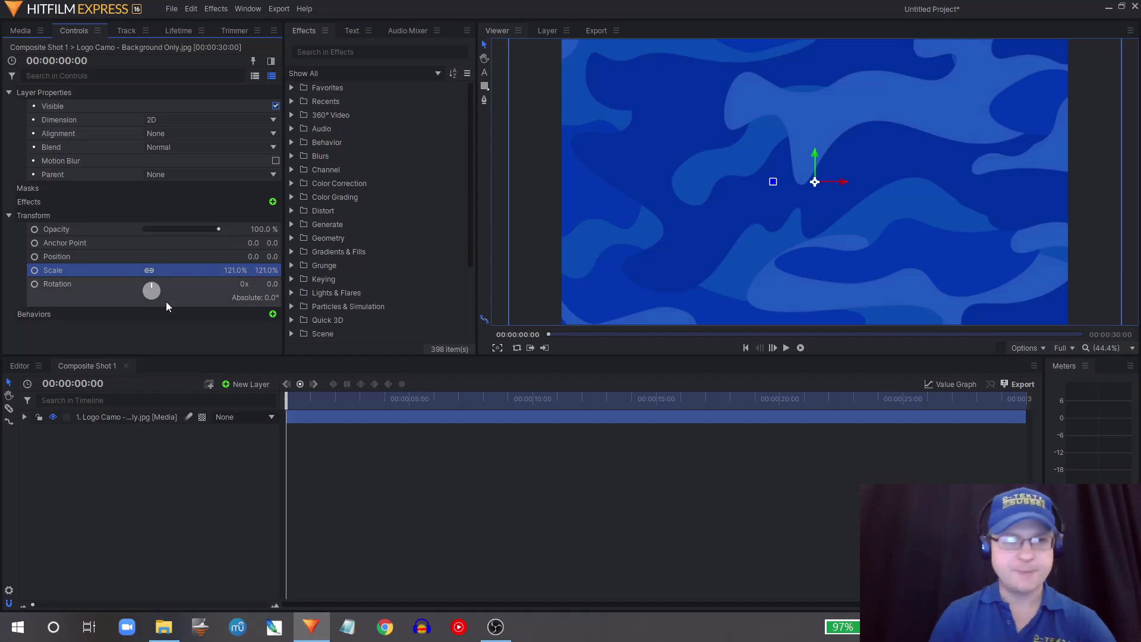
Try rotating the camo background 16° and moving it horizontally to 18.0 and within the viewer, and restore its rotation and position.
{"action": "mouse_move", "coordinate": [153, 284]}
{"action": "left_mouse_down"}
{"action": "mouse_move", "coordinate": [142, 283]}
{"action": "mouse_move", "coordinate": [155, 280]}
{"action": "left_mouse_up"}
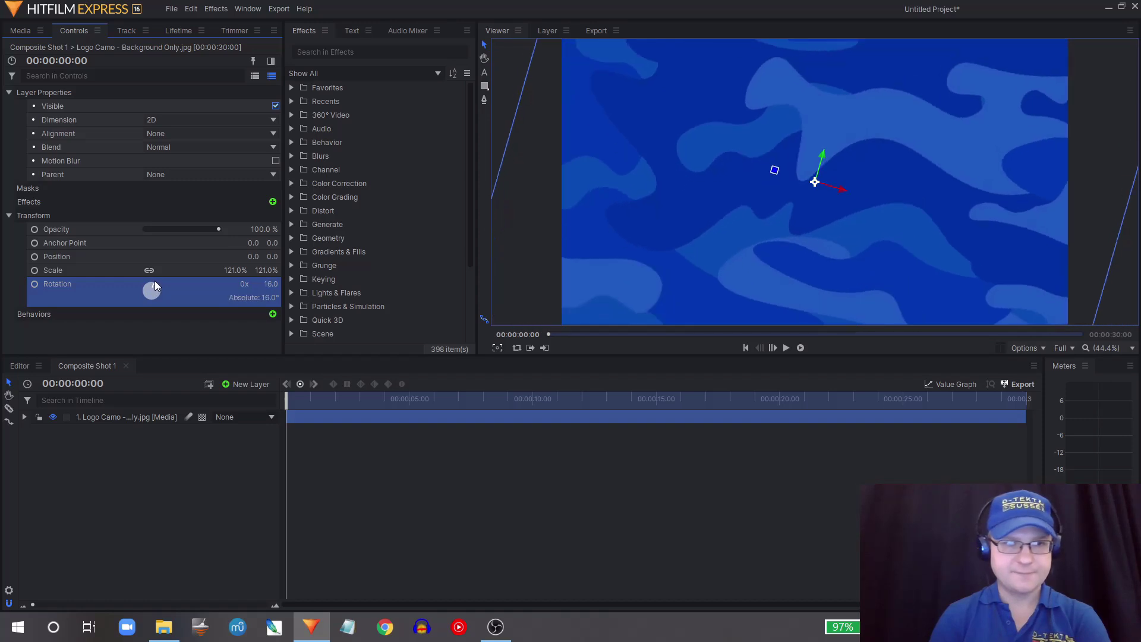
{"action": "left_click_drag", "start_coordinate": [279, 285], "coordinate": [252, 284]}
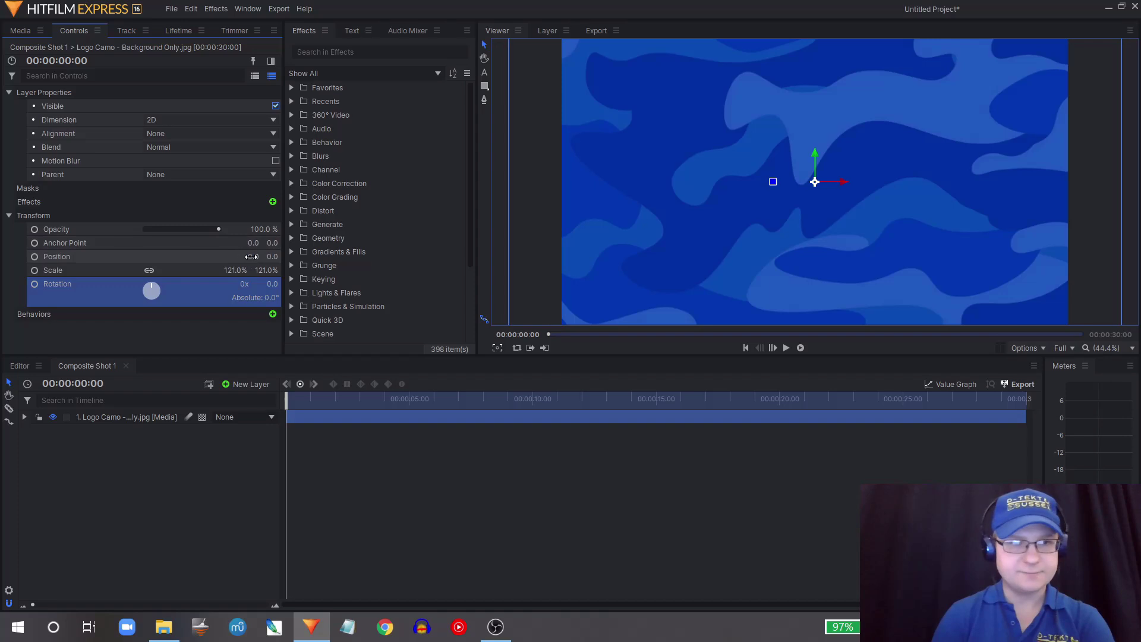
{"action": "left_click_drag", "start_coordinate": [249, 256], "coordinate": [271, 256]}
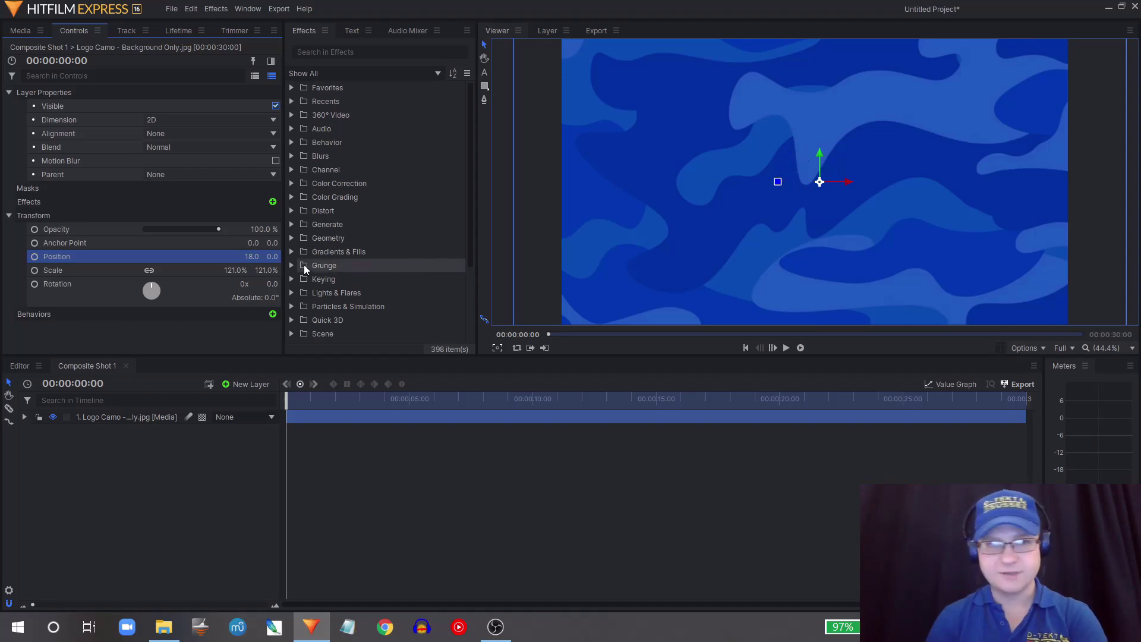
{"action": "left_click_drag", "start_coordinate": [819, 155], "coordinate": [761, 178]}
{"action": "key", "text": "ctrl+z"}
{"action": "key", "text": "ctrl+z"}
{"action": "key", "text": "ctrl+z"}
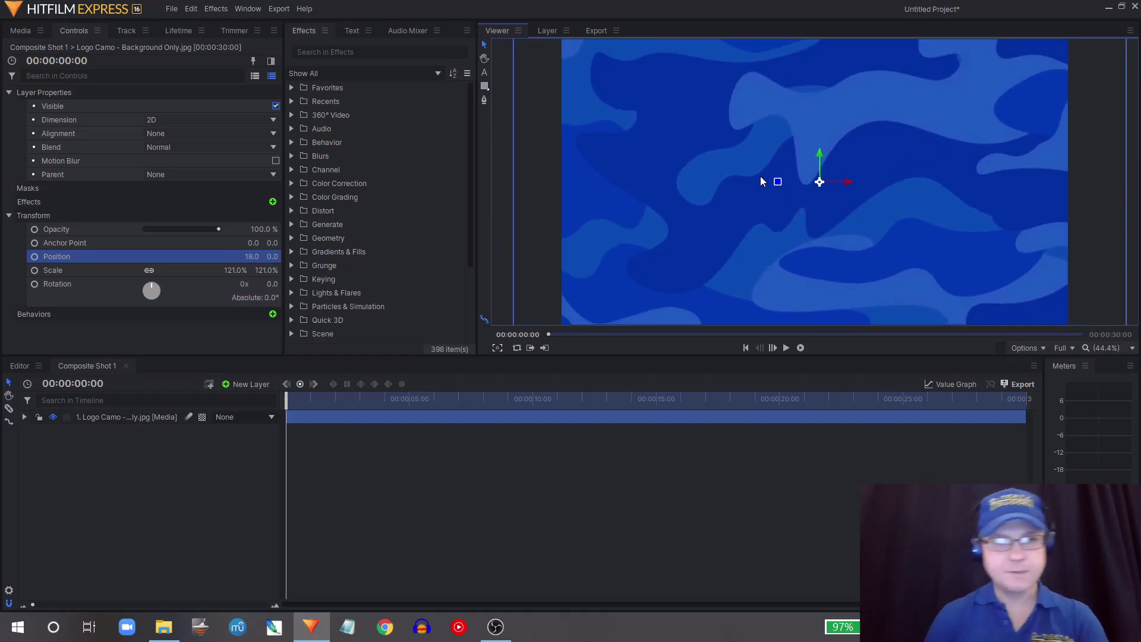
{"action": "key", "text": "ctrl+z"}
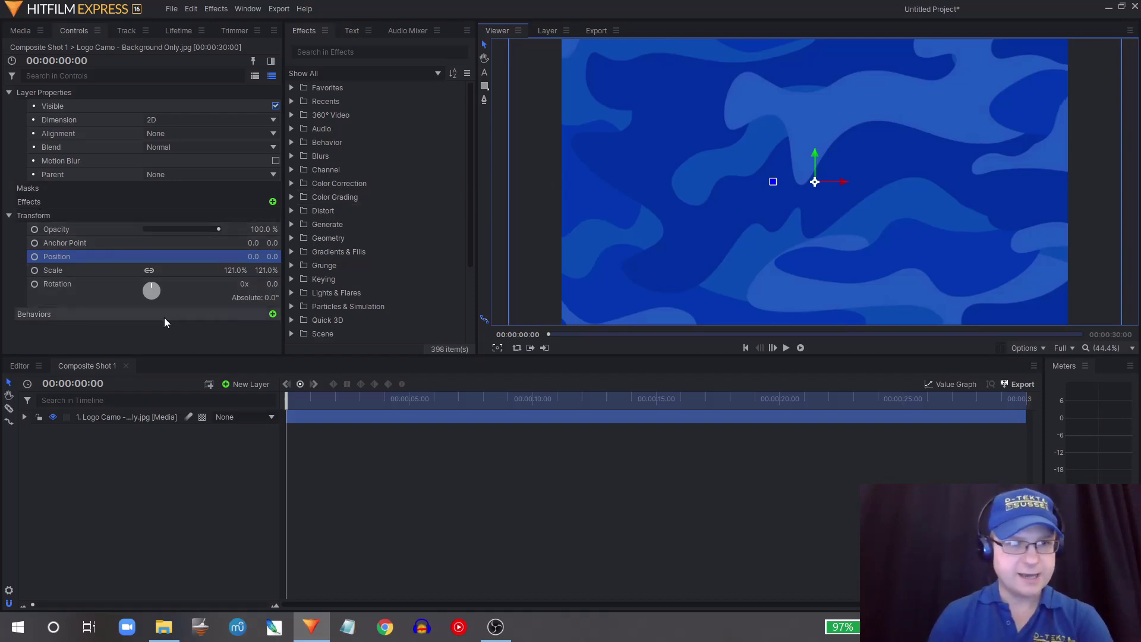
Add Logo with Transparency2.png as a layer above the camo background, starting about 25 frames in, and play its appearance.
{"action": "left_click", "coordinate": [17, 31]}
{"action": "mouse_move", "coordinate": [122, 205]}
{"action": "left_mouse_down"}
{"action": "mouse_move", "coordinate": [333, 331]}
{"action": "mouse_move", "coordinate": [308, 412]}
{"action": "mouse_move", "coordinate": [287, 410]}
{"action": "mouse_move", "coordinate": [306, 412]}
{"action": "left_mouse_up"}
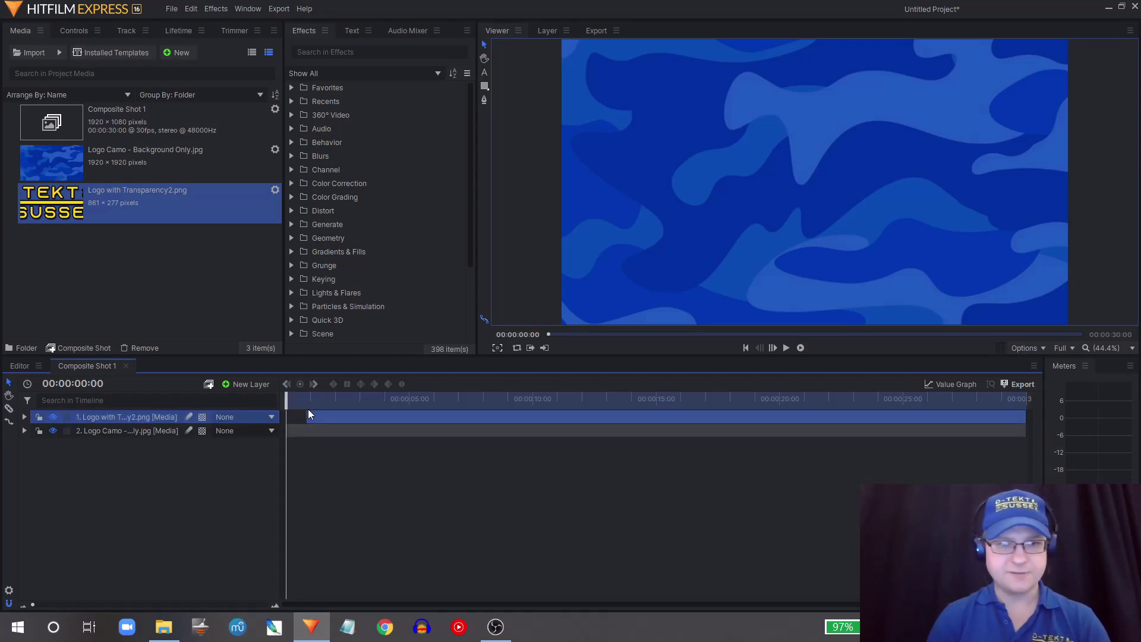
{"action": "key", "text": "space"}
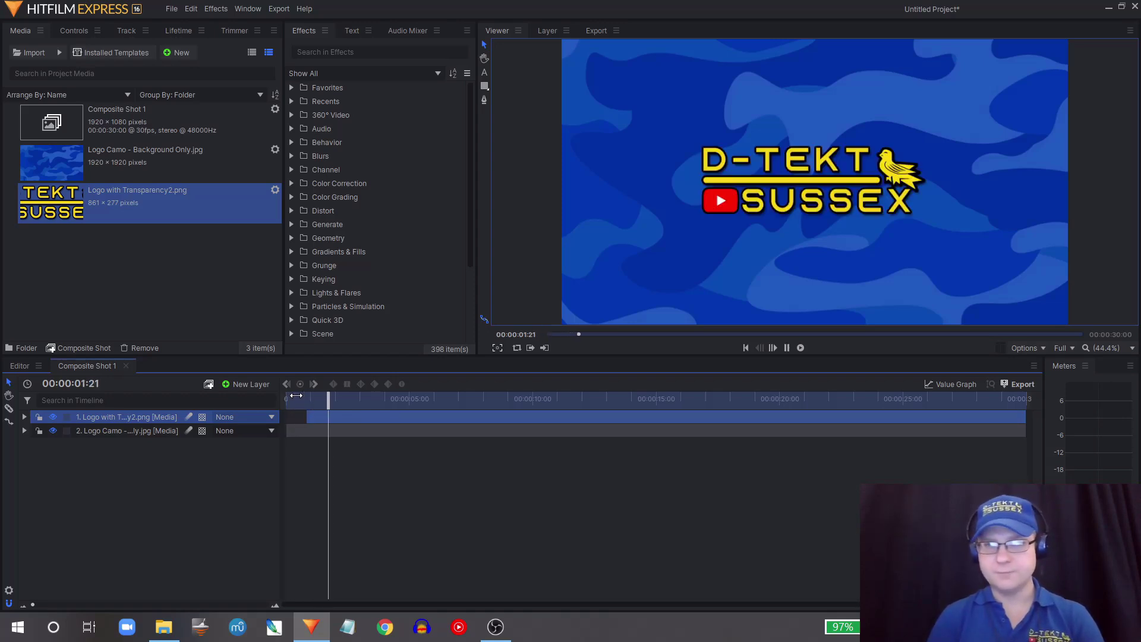
{"action": "key", "text": "space"}
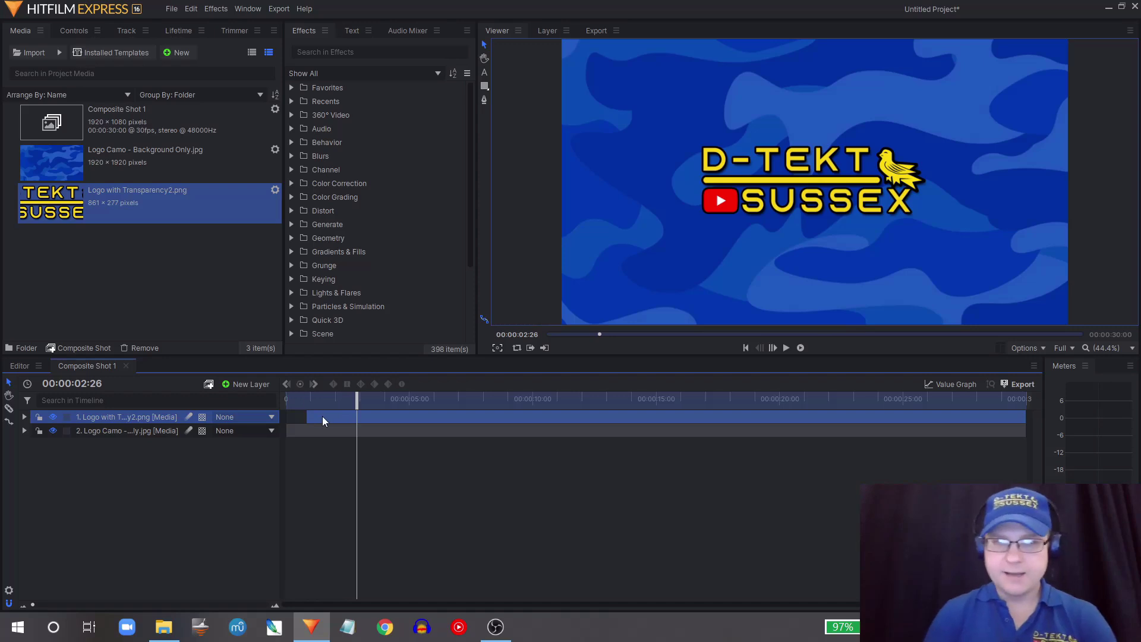
{"action": "left_click_drag", "start_coordinate": [359, 403], "coordinate": [320, 403]}
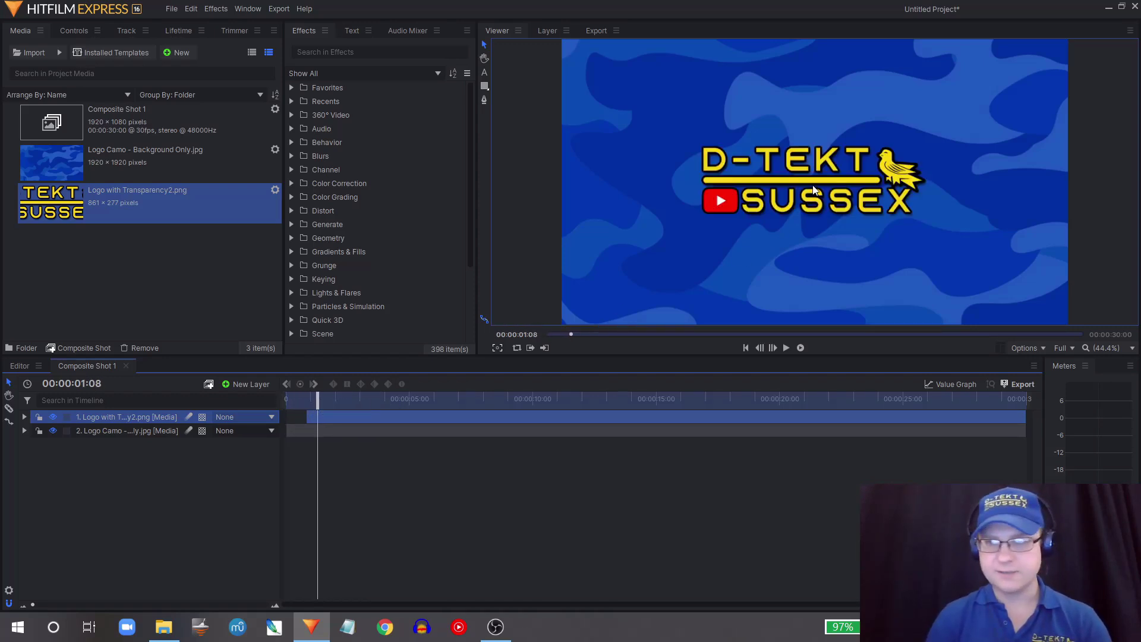
Enlarge the logo layer to a scale of about 164.5% by resizing it over the camo background.
{"action": "left_click", "coordinate": [888, 224]}
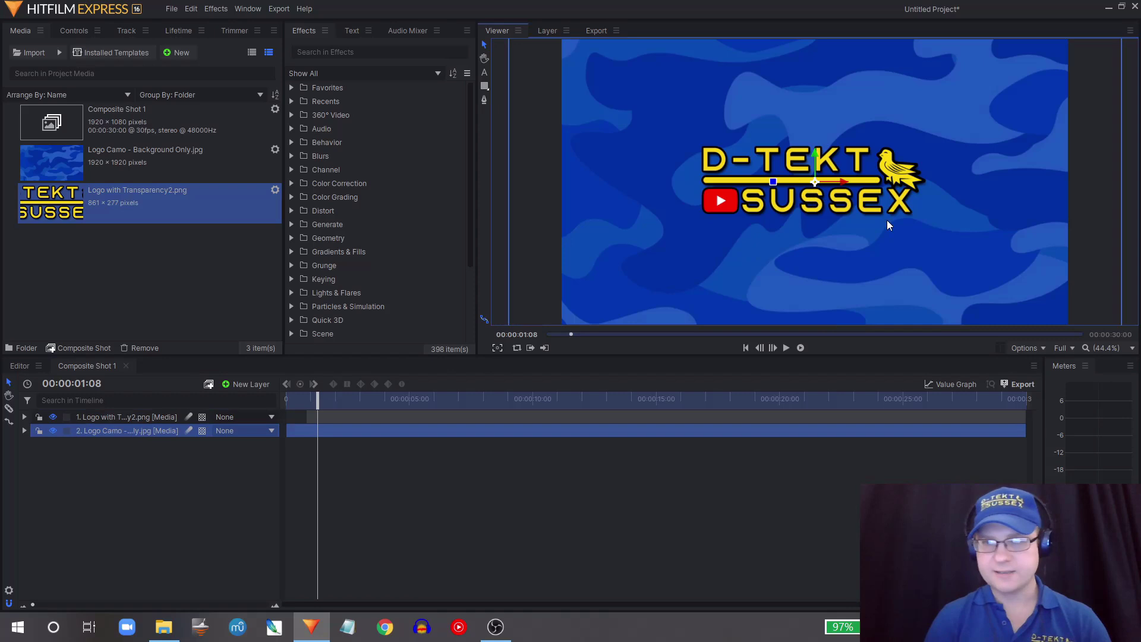
{"action": "left_click", "coordinate": [75, 31]}
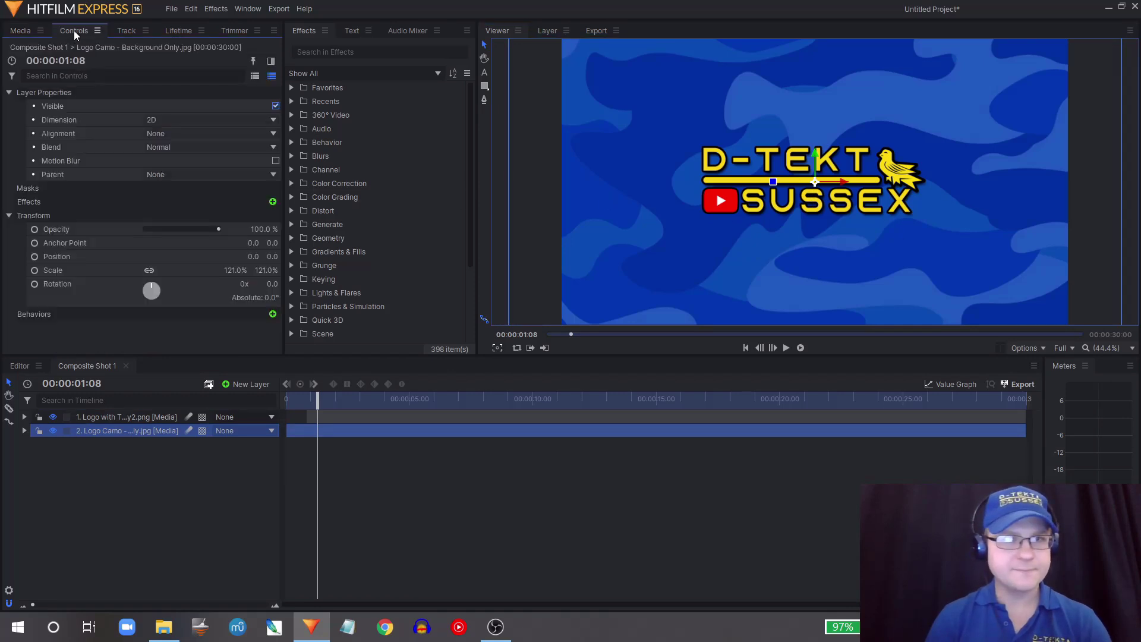
{"action": "left_click", "coordinate": [235, 271]}
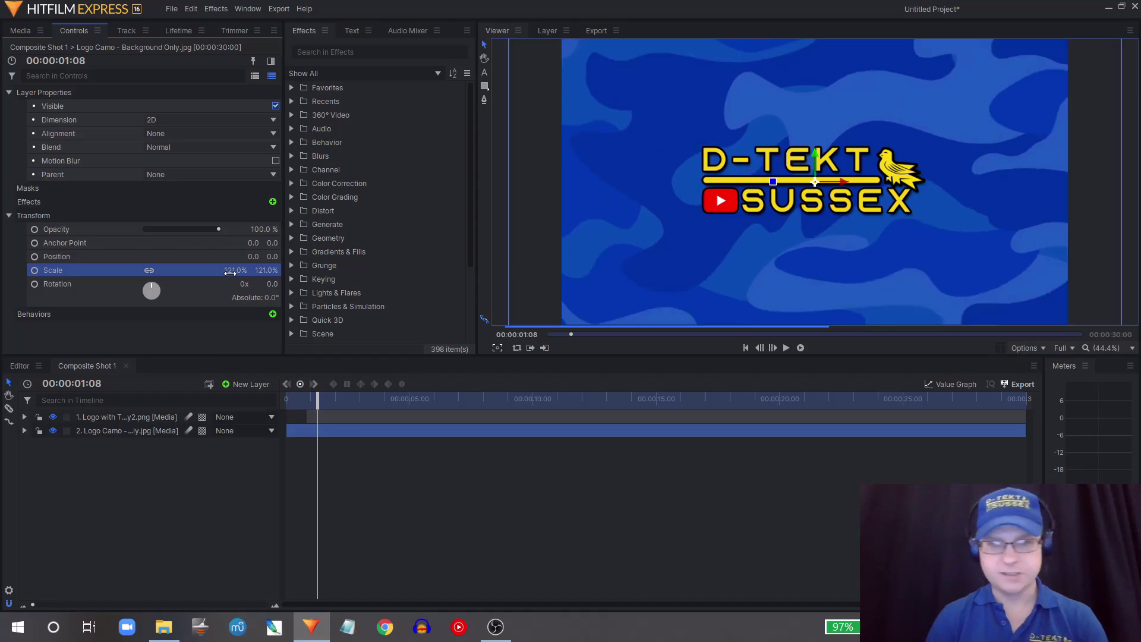
{"action": "left_click", "coordinate": [338, 420]}
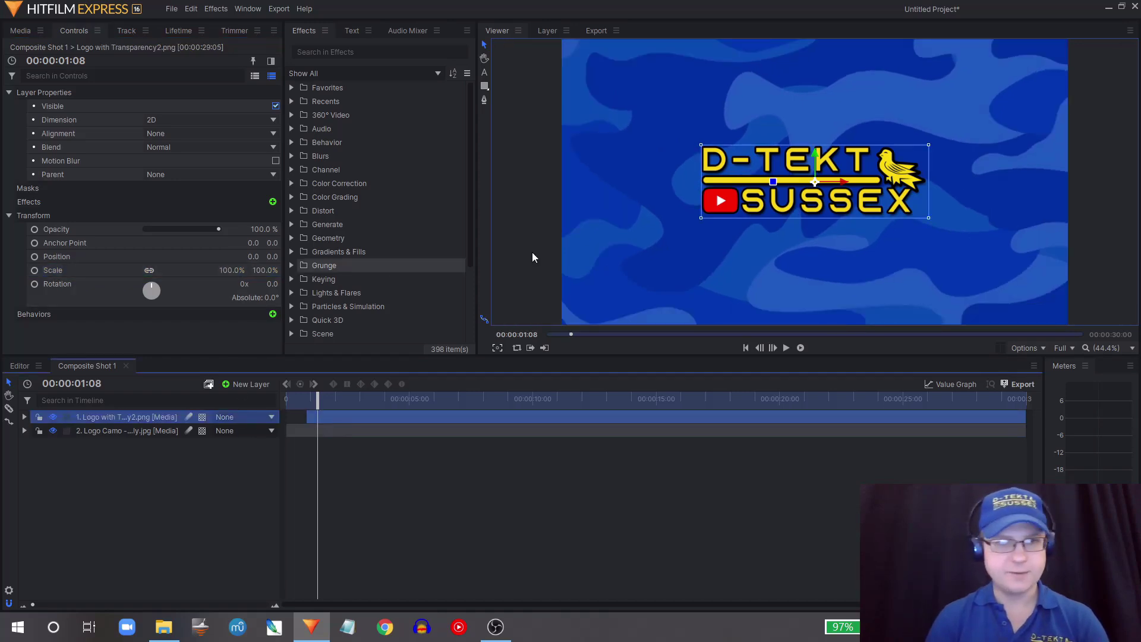
{"action": "left_click_drag", "start_coordinate": [929, 219], "coordinate": [1004, 262]}
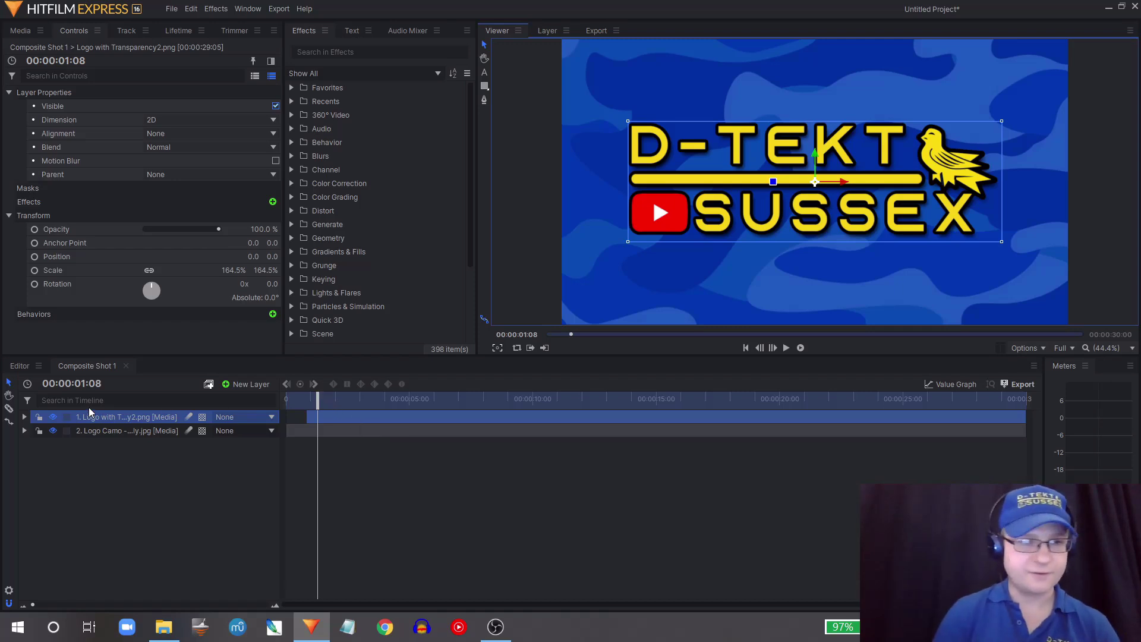
Expand the logo layer's transform properties and move the layer to start at the beginning of the timeline.
{"action": "left_click", "coordinate": [24, 416]}
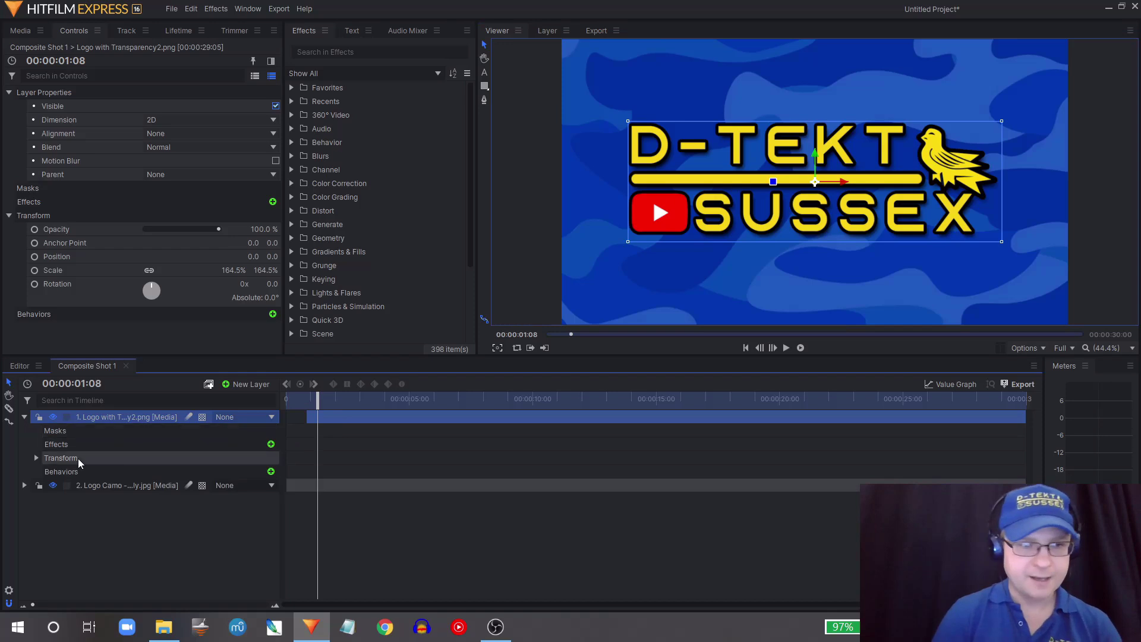
{"action": "left_click", "coordinate": [35, 458]}
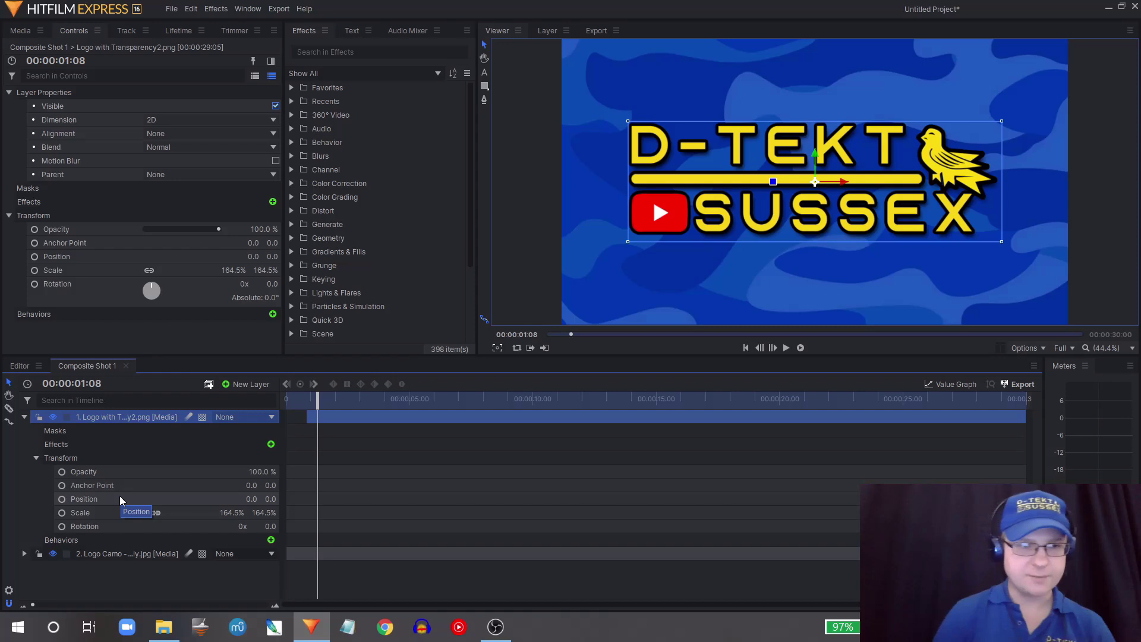
{"action": "left_click_drag", "start_coordinate": [319, 403], "coordinate": [309, 403]}
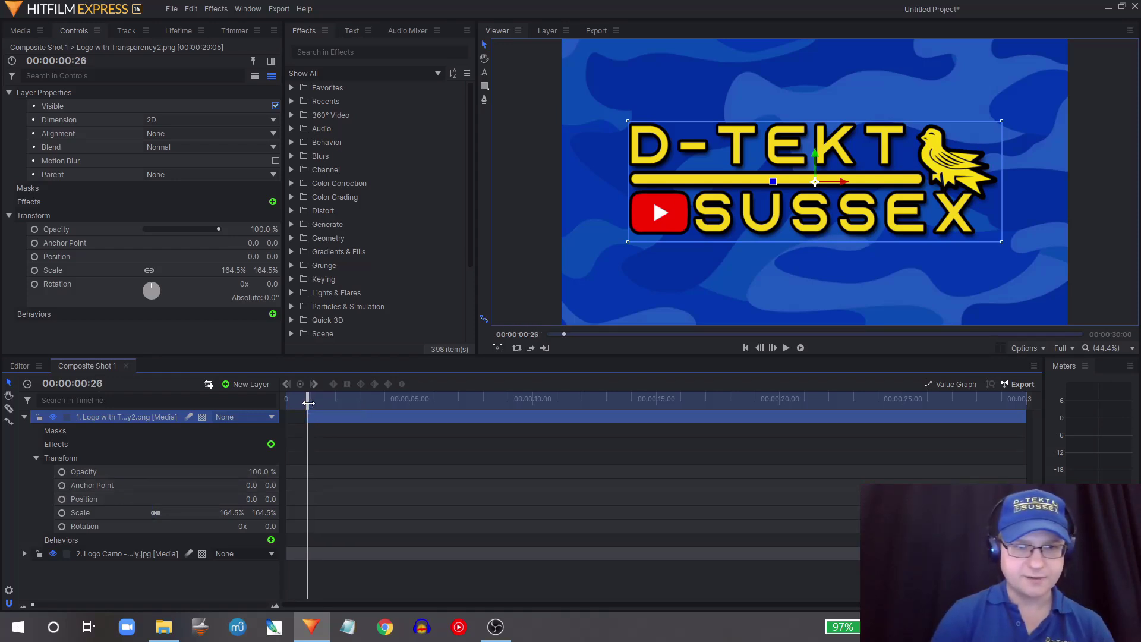
{"action": "key", "text": "Left"}
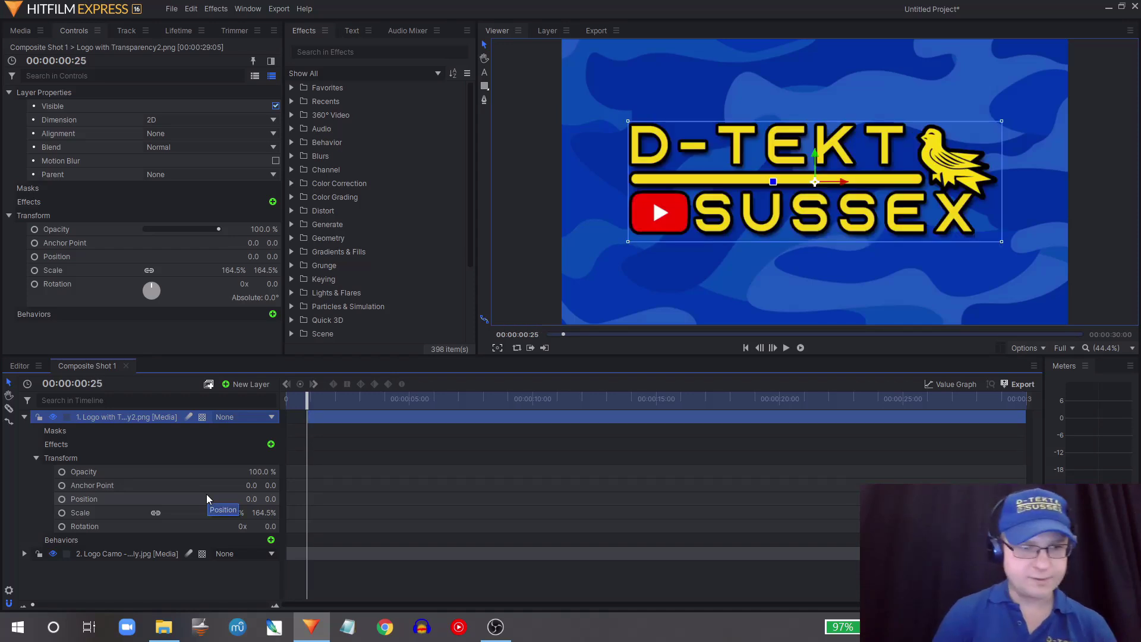
{"action": "left_click_drag", "start_coordinate": [362, 417], "coordinate": [272, 403]}
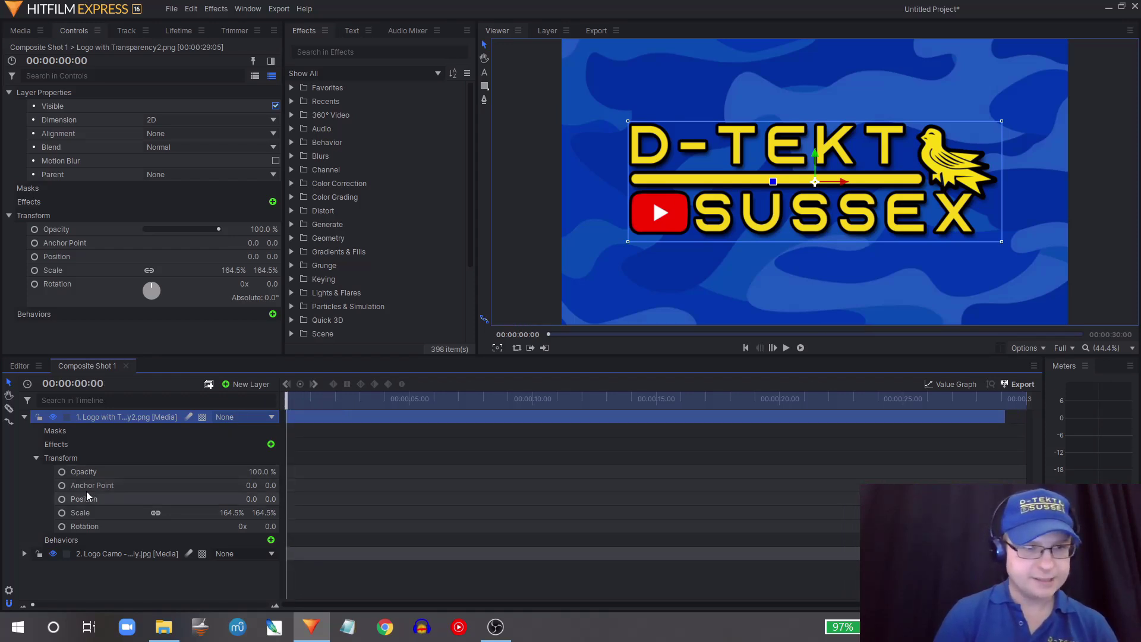
Enable keyframing for the logo's opacity at 00:00:00:00 and set that keyframe to 0%.
{"action": "left_click", "coordinate": [134, 476]}
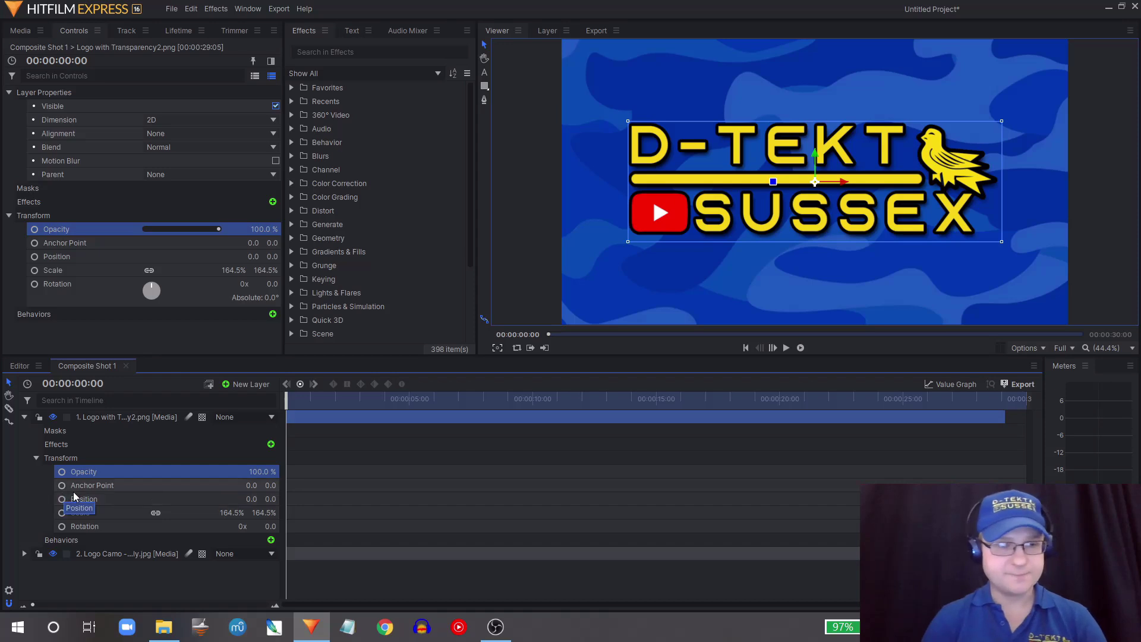
{"action": "left_click", "coordinate": [62, 472]}
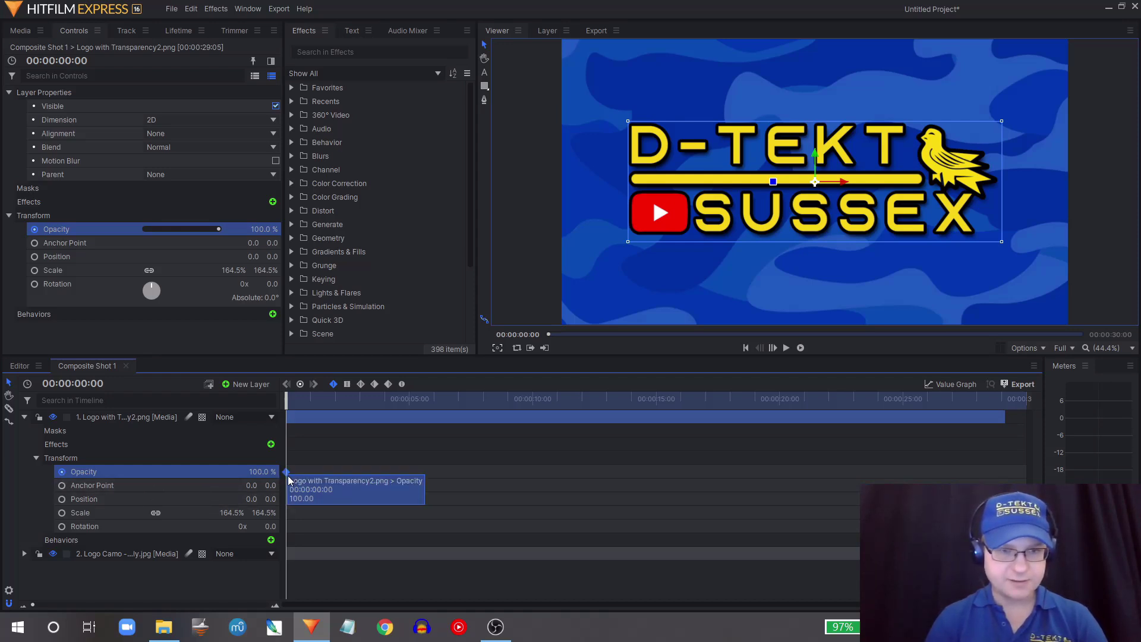
{"action": "left_click", "coordinate": [145, 604]}
{"action": "left_click_drag", "start_coordinate": [145, 604], "coordinate": [150, 604]}
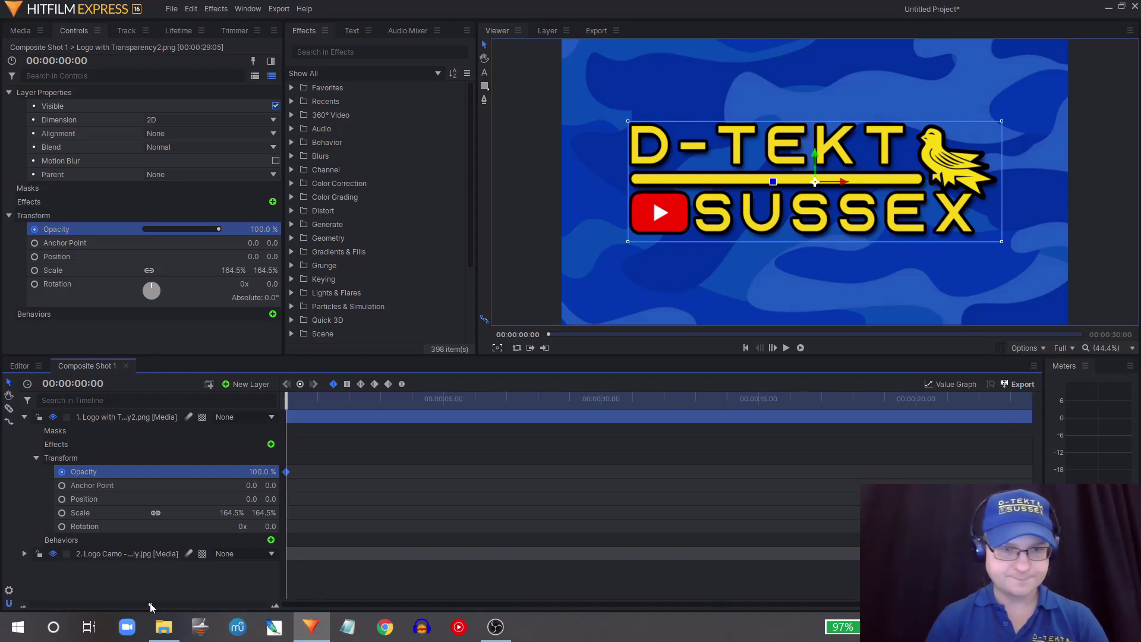
{"action": "mouse_move", "coordinate": [282, 472]}
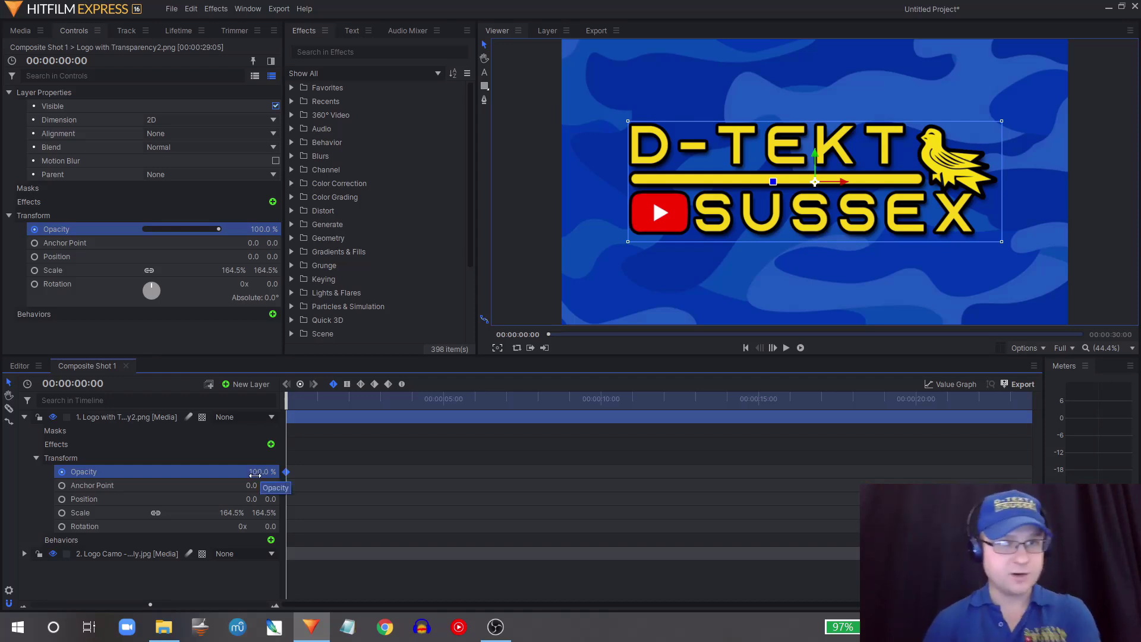
{"action": "left_click_drag", "start_coordinate": [265, 228], "coordinate": [223, 229]}
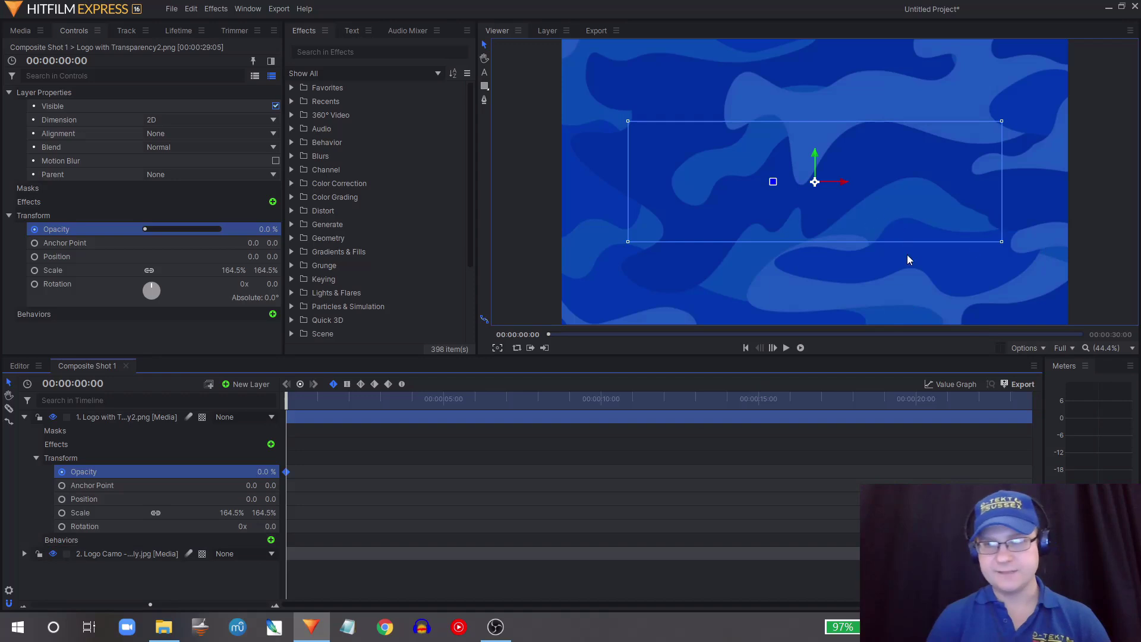
{"action": "left_click", "coordinate": [941, 271]}
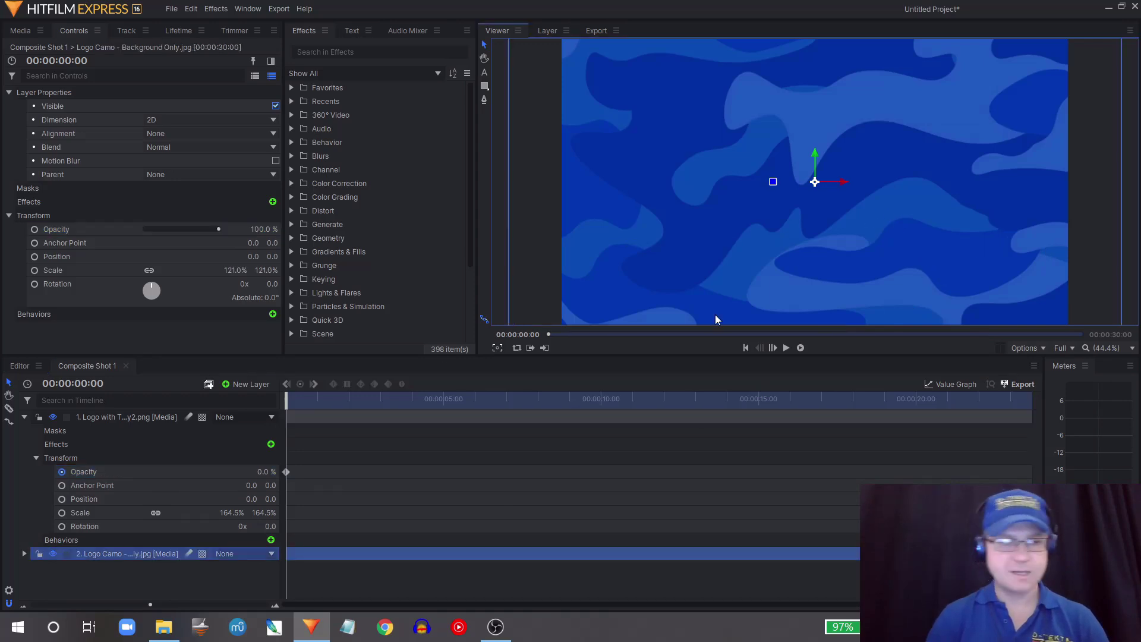
Add a 100% opacity keyframe for the logo layer at 00:00:01:00.
{"action": "left_click_drag", "start_coordinate": [286, 402], "coordinate": [318, 405]}
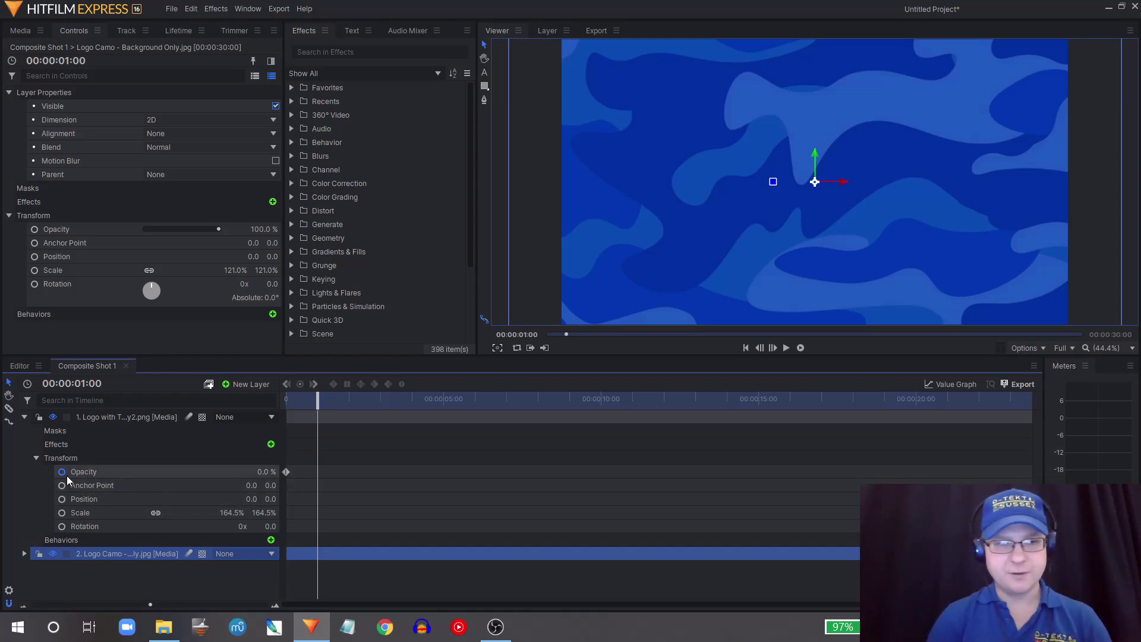
{"action": "left_click_drag", "start_coordinate": [262, 471], "coordinate": [260, 474]}
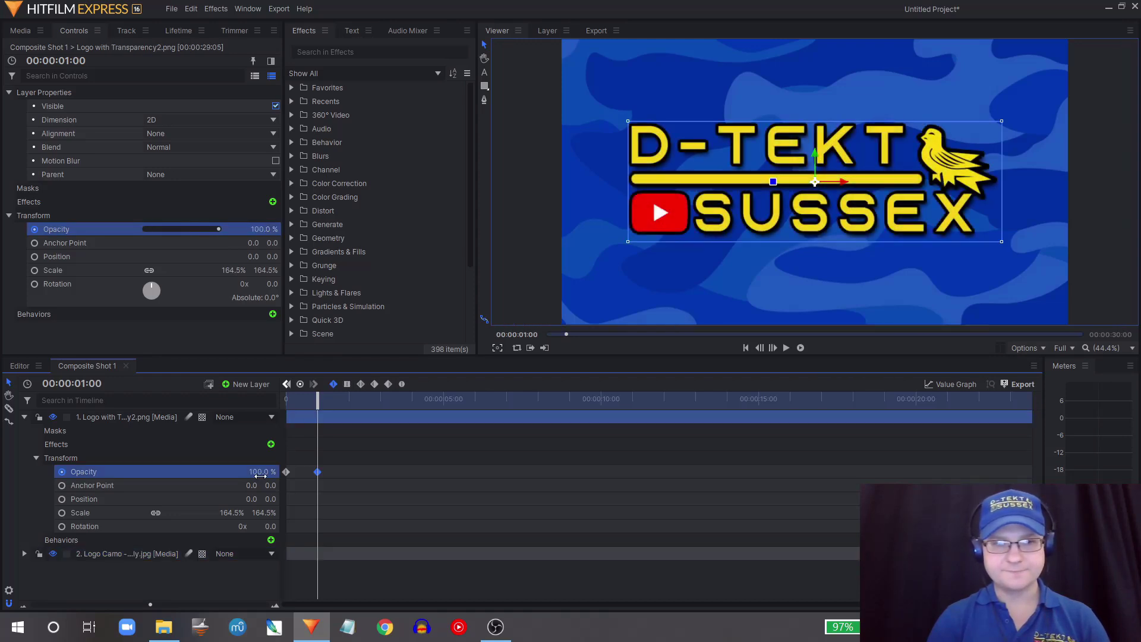
{"action": "mouse_move", "coordinate": [286, 472]}
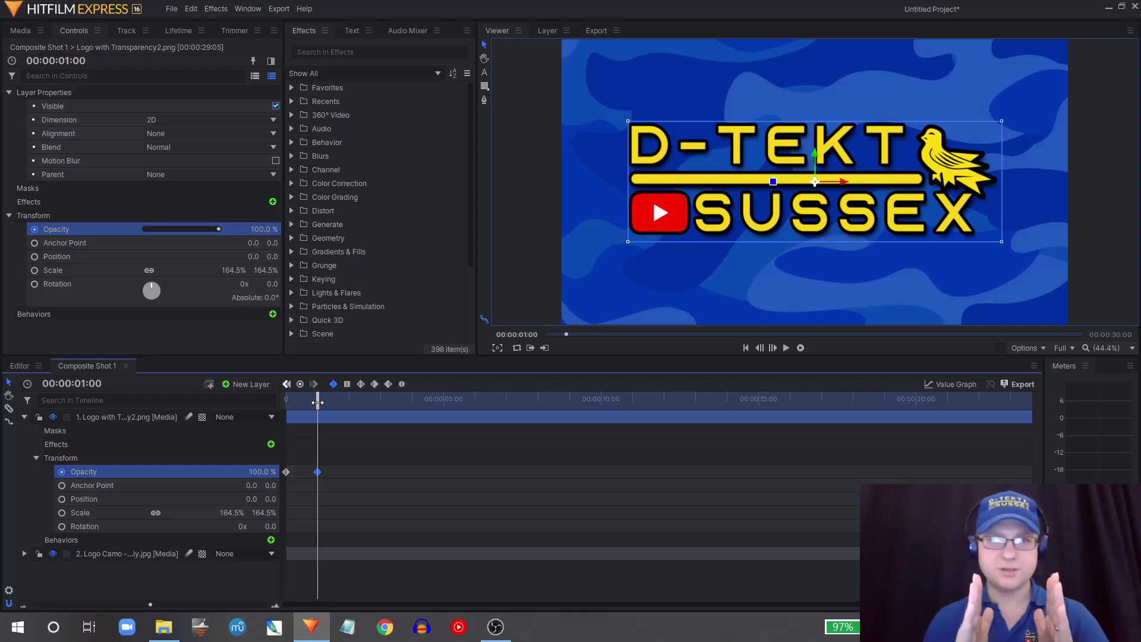
Play the logo's fade-in from the start of the composite shot twice.
{"action": "left_click_drag", "start_coordinate": [318, 403], "coordinate": [247, 403]}
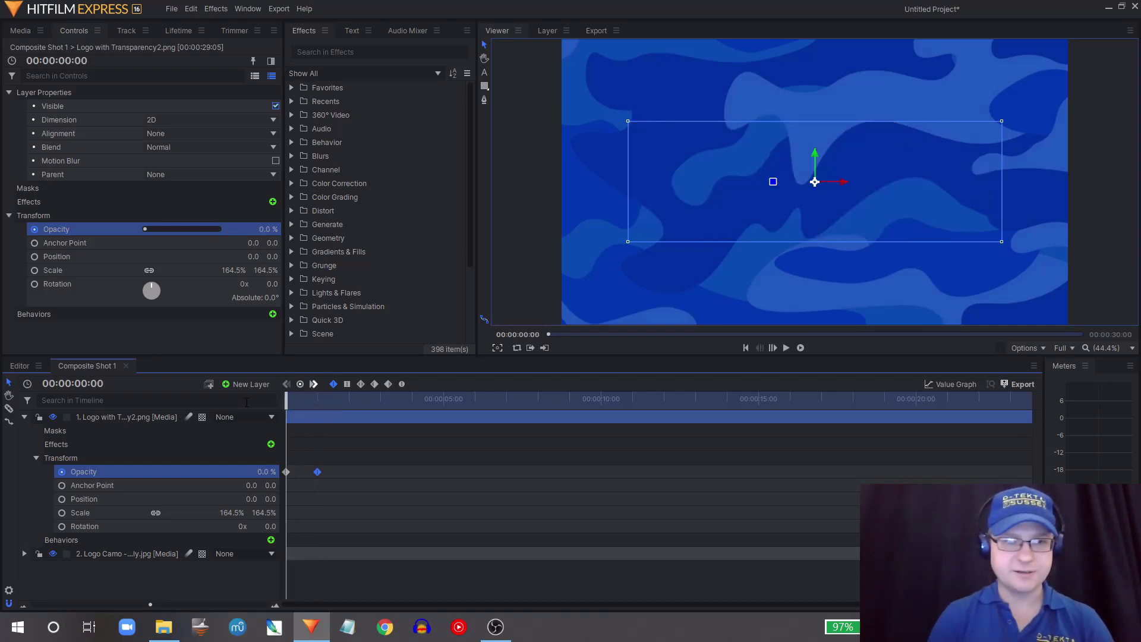
{"action": "key", "text": "space"}
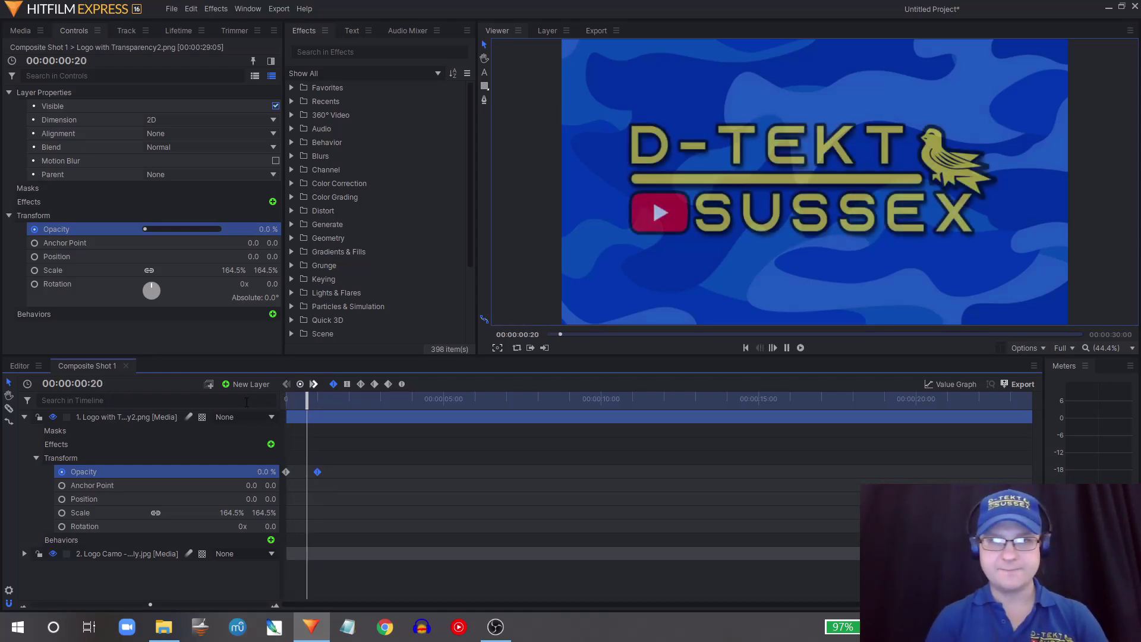
{"action": "key", "text": "space"}
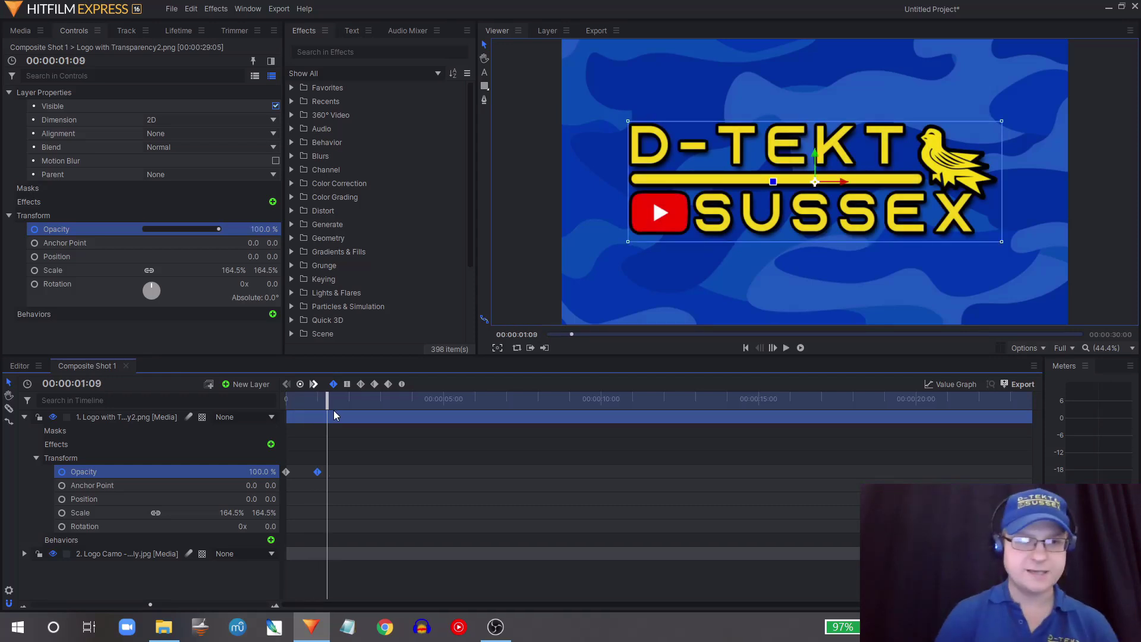
{"action": "left_click_drag", "start_coordinate": [329, 401], "coordinate": [249, 404]}
{"action": "key", "text": "space"}
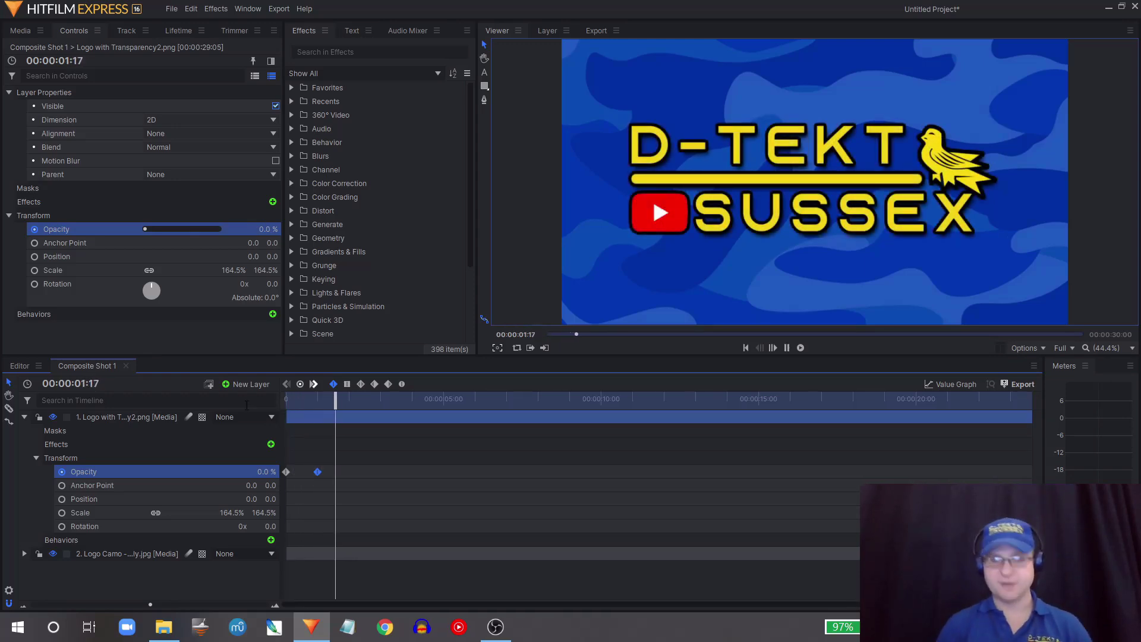
{"action": "key", "text": "space"}
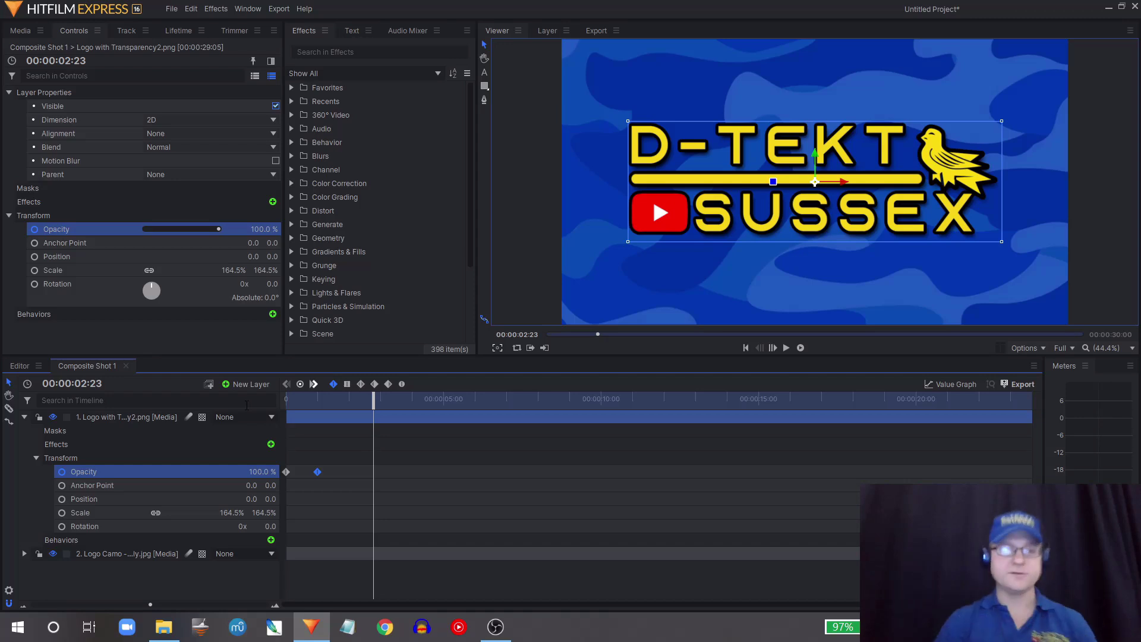
Delete both opacity keyframes from the logo layer.
{"action": "left_click_drag", "start_coordinate": [348, 486], "coordinate": [290, 466]}
{"action": "key", "text": "Delete"}
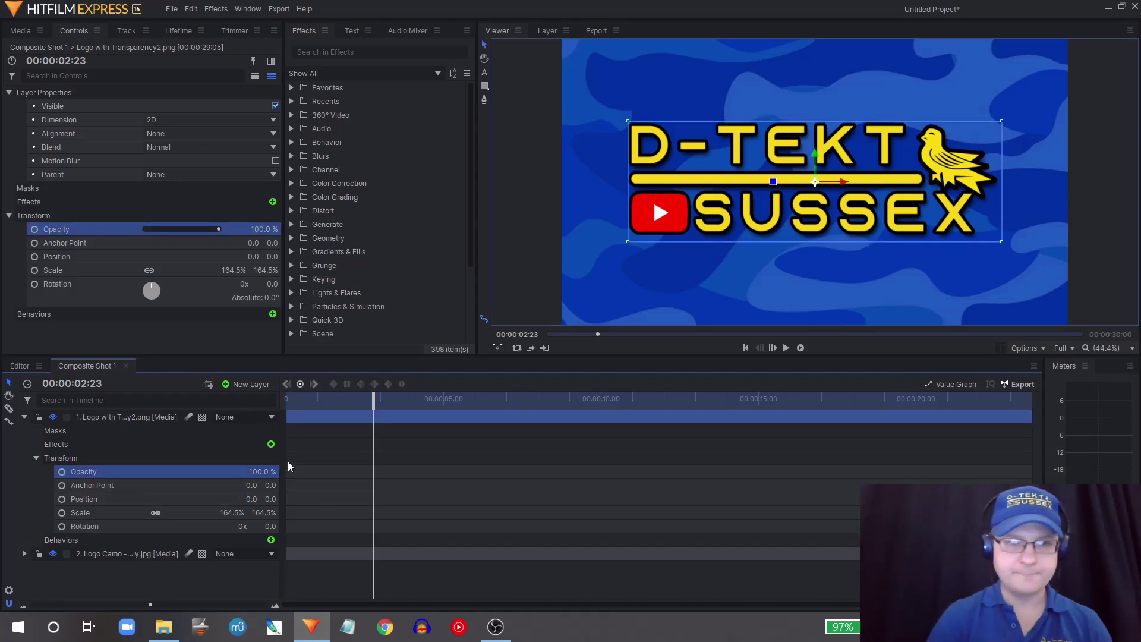
Enable keyframing for the logo's scale at 00:00:00:00 and set that keyframe to 0%.
{"action": "left_click_drag", "start_coordinate": [374, 400], "coordinate": [274, 402]}
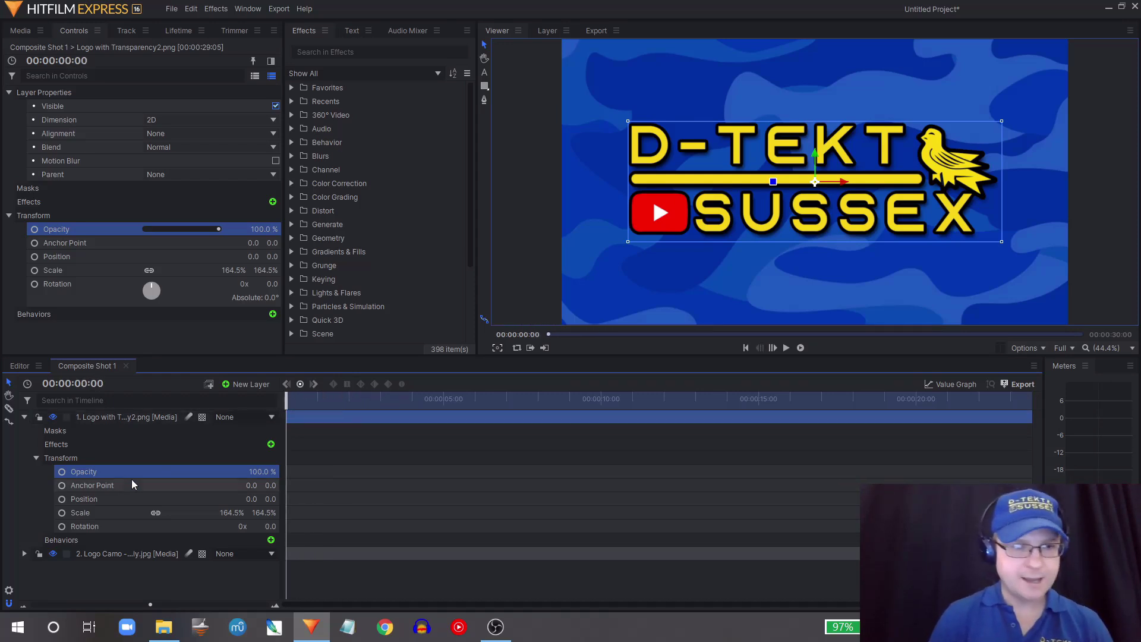
{"action": "left_click", "coordinate": [117, 515]}
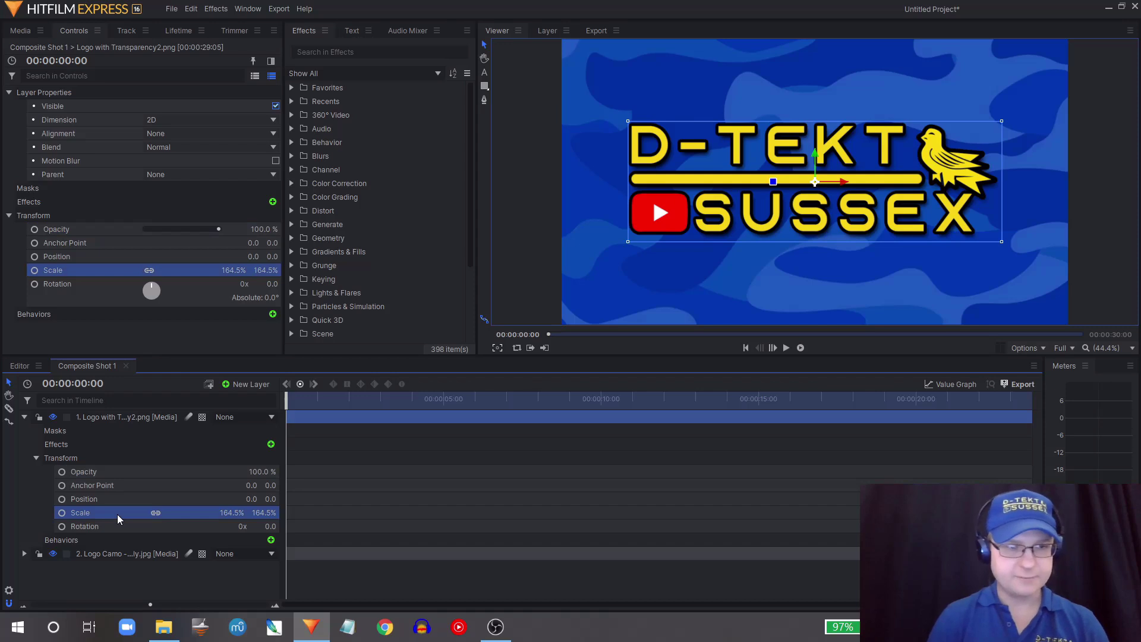
{"action": "left_click", "coordinate": [61, 513]}
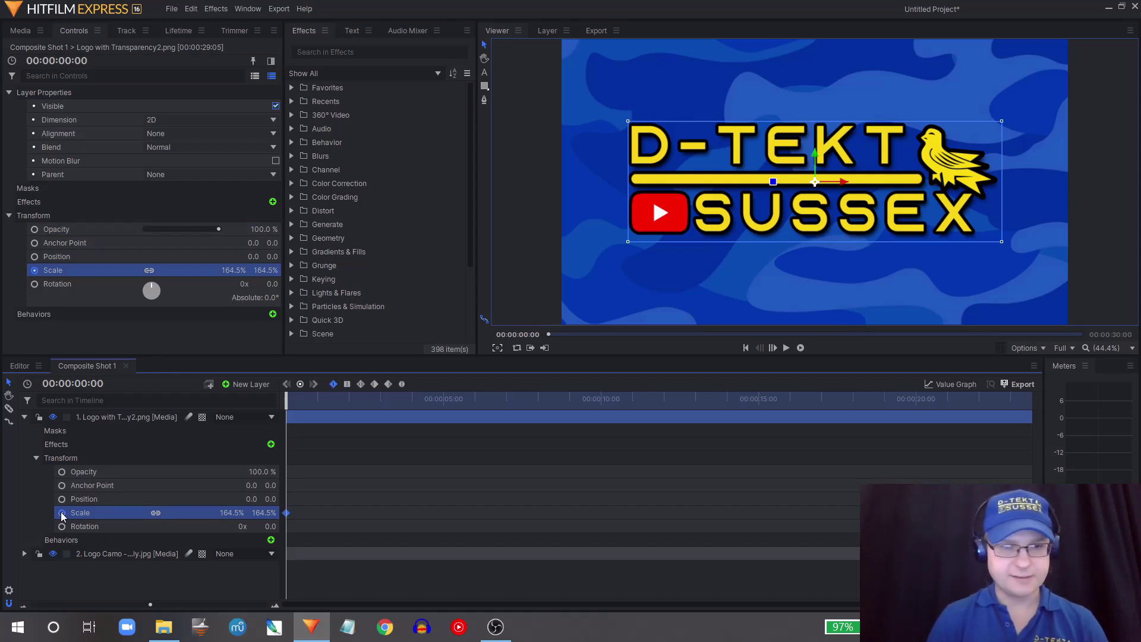
{"action": "left_click", "coordinate": [227, 515]}
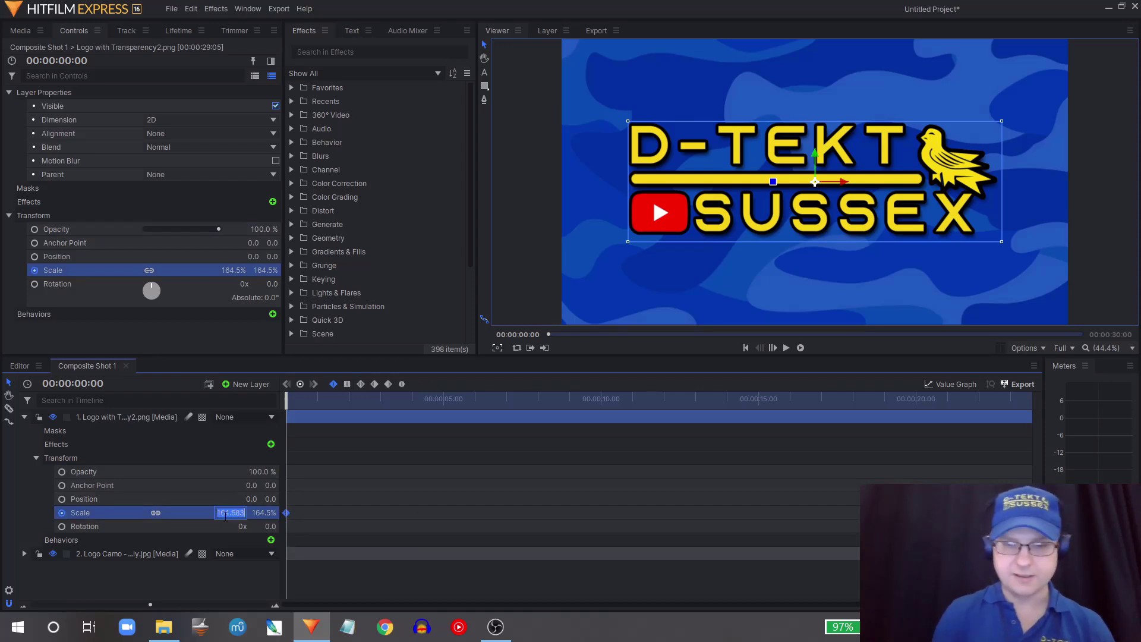
{"action": "type", "text": "0"}
{"action": "key", "text": "Return"}
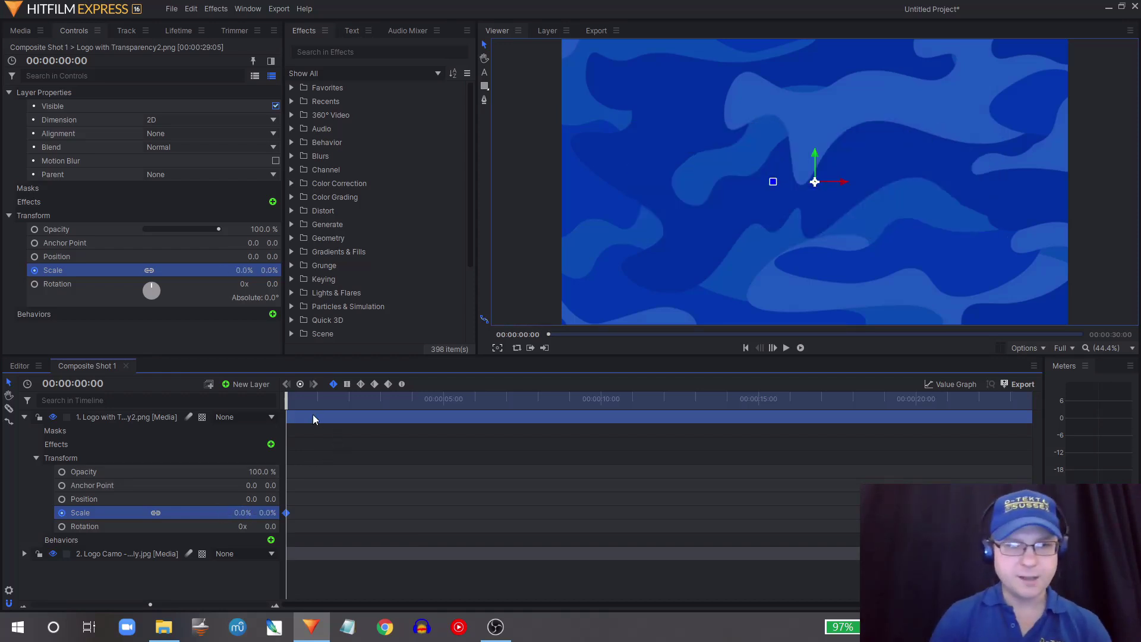
Add a 168% scale keyframe for the logo at 00:00:00:20 and play the zoom-in from the start.
{"action": "left_click_drag", "start_coordinate": [291, 404], "coordinate": [312, 409]}
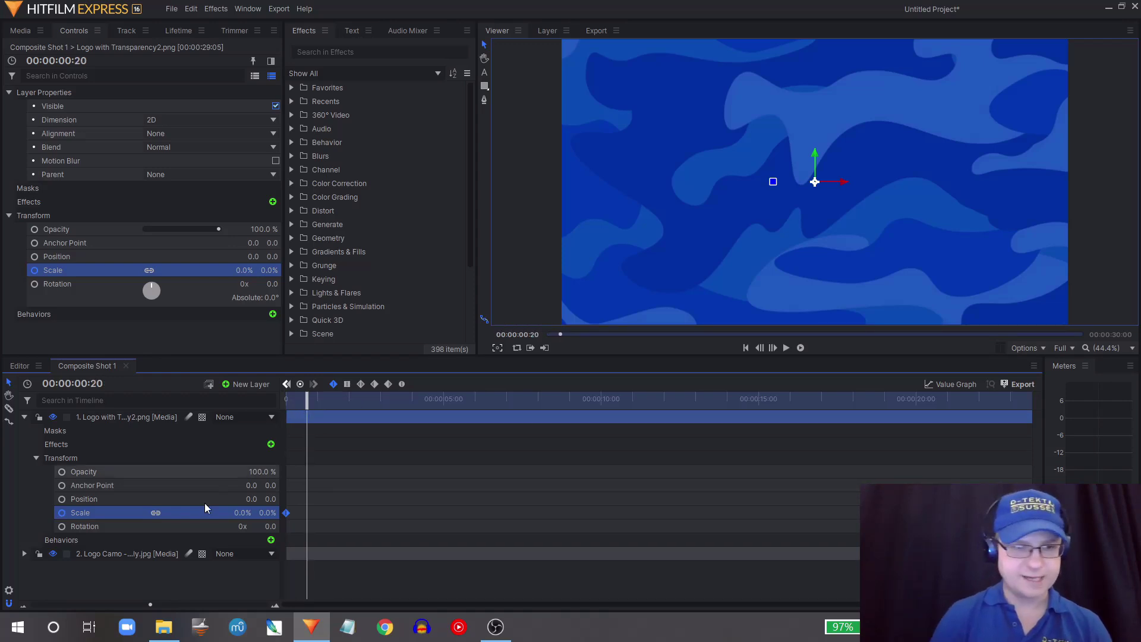
{"action": "left_click_drag", "start_coordinate": [237, 513], "coordinate": [337, 512]}
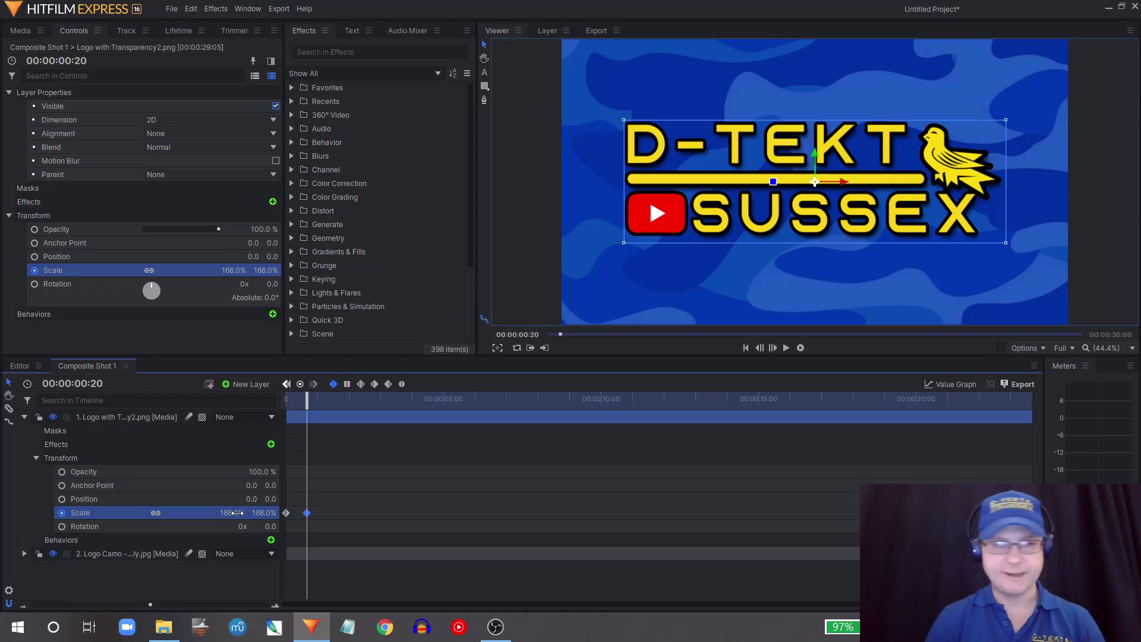
{"action": "left_click_drag", "start_coordinate": [307, 397], "coordinate": [251, 392]}
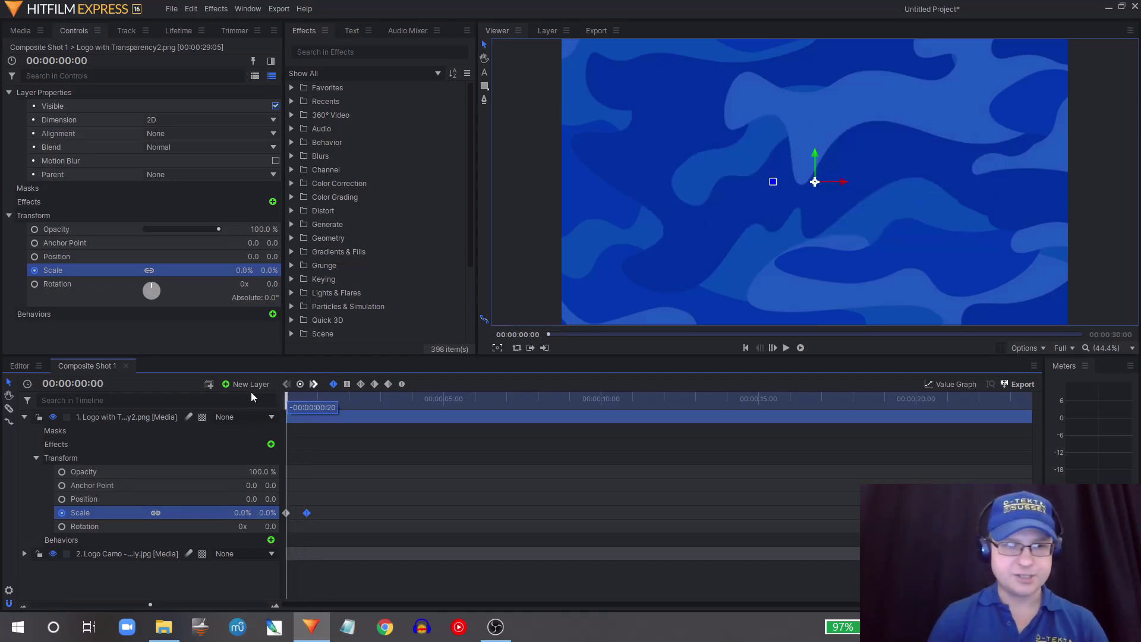
{"action": "key", "text": "space"}
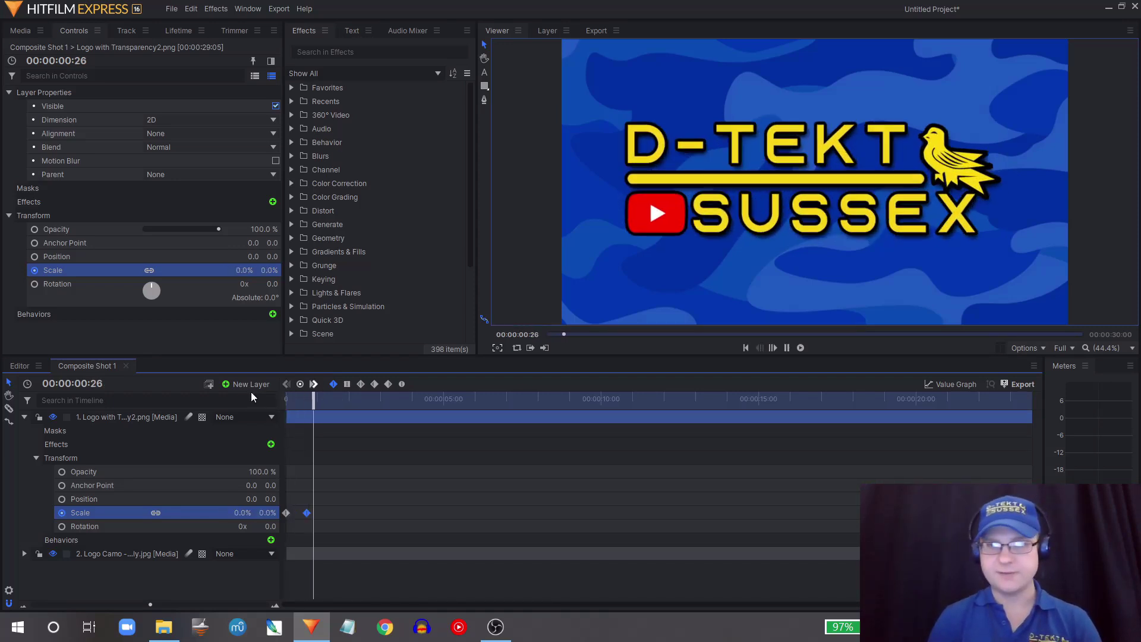
{"action": "key", "text": "space"}
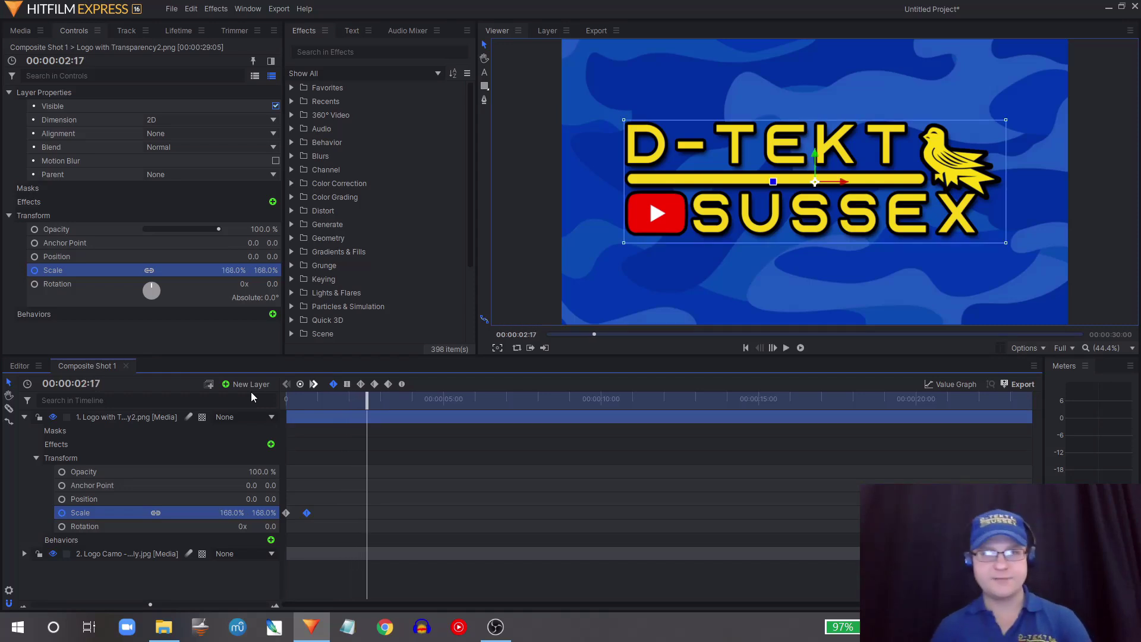
Switch both of the logo's scale keyframes to smooth interpolation and play the zoom-in from the start.
{"action": "left_click", "coordinate": [326, 527]}
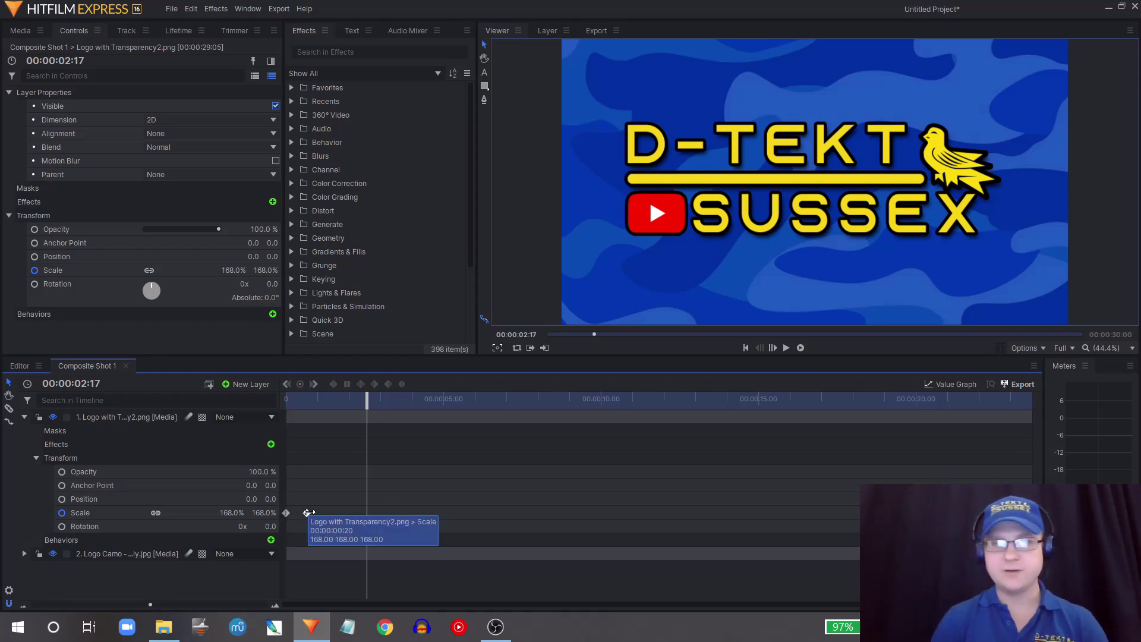
{"action": "left_click_drag", "start_coordinate": [328, 533], "coordinate": [283, 501]}
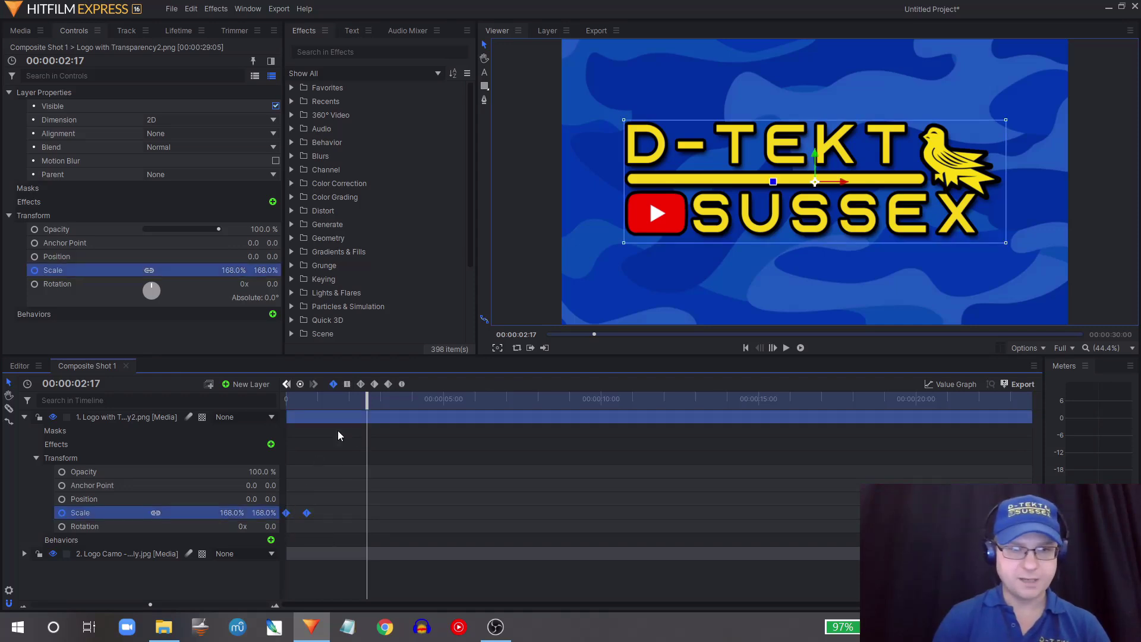
{"action": "left_click", "coordinate": [361, 385]}
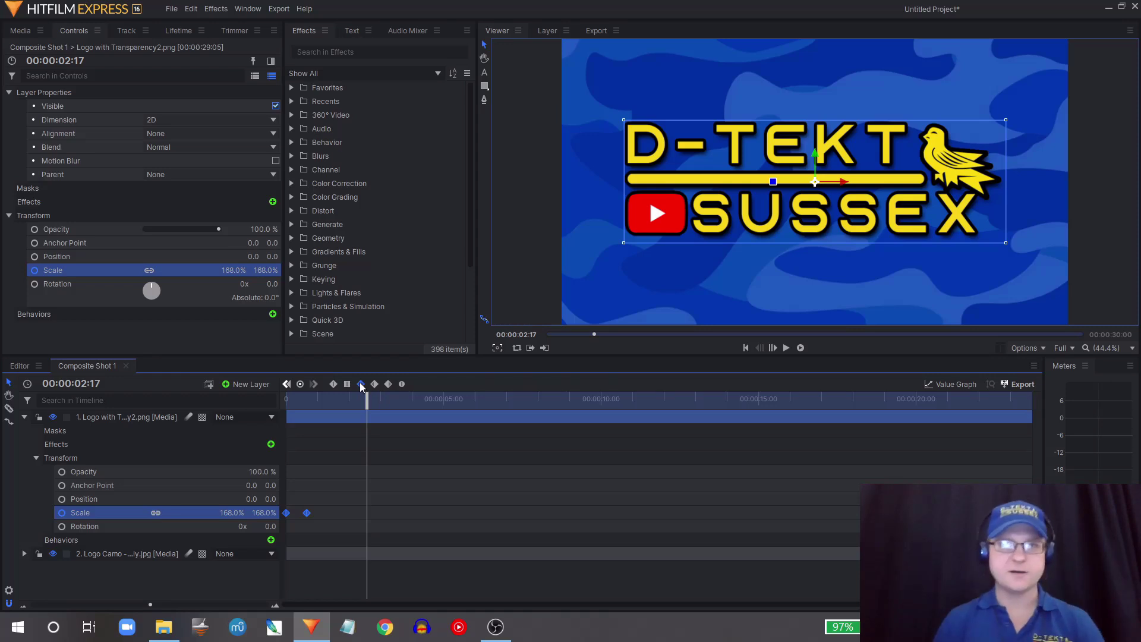
{"action": "left_click_drag", "start_coordinate": [322, 410], "coordinate": [279, 407]}
{"action": "key", "text": "space"}
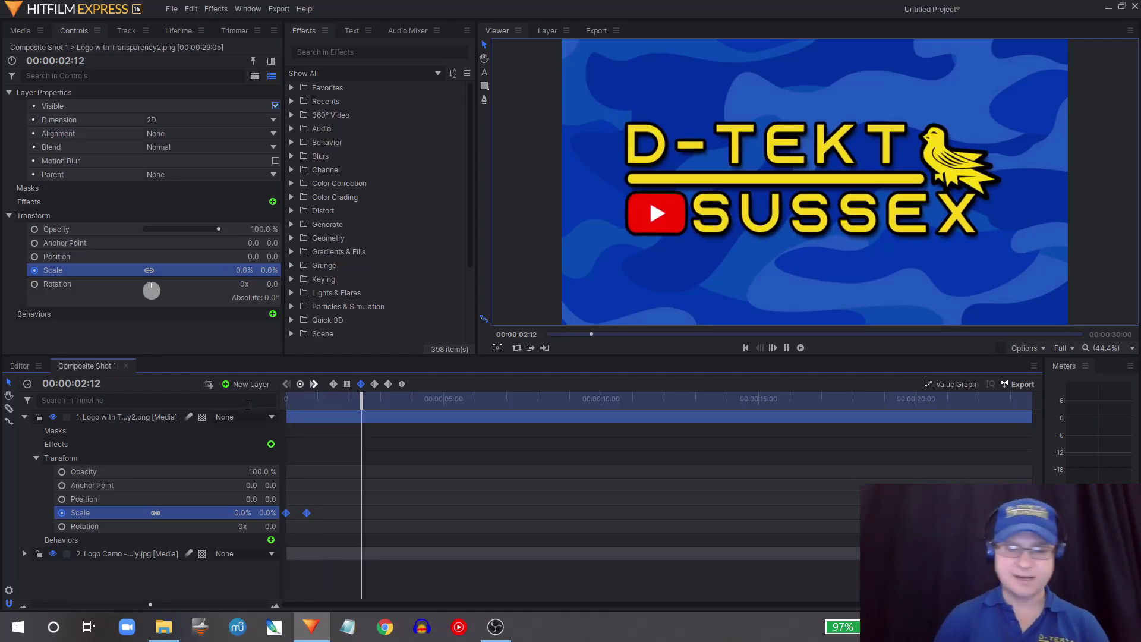
{"action": "key", "text": "space"}
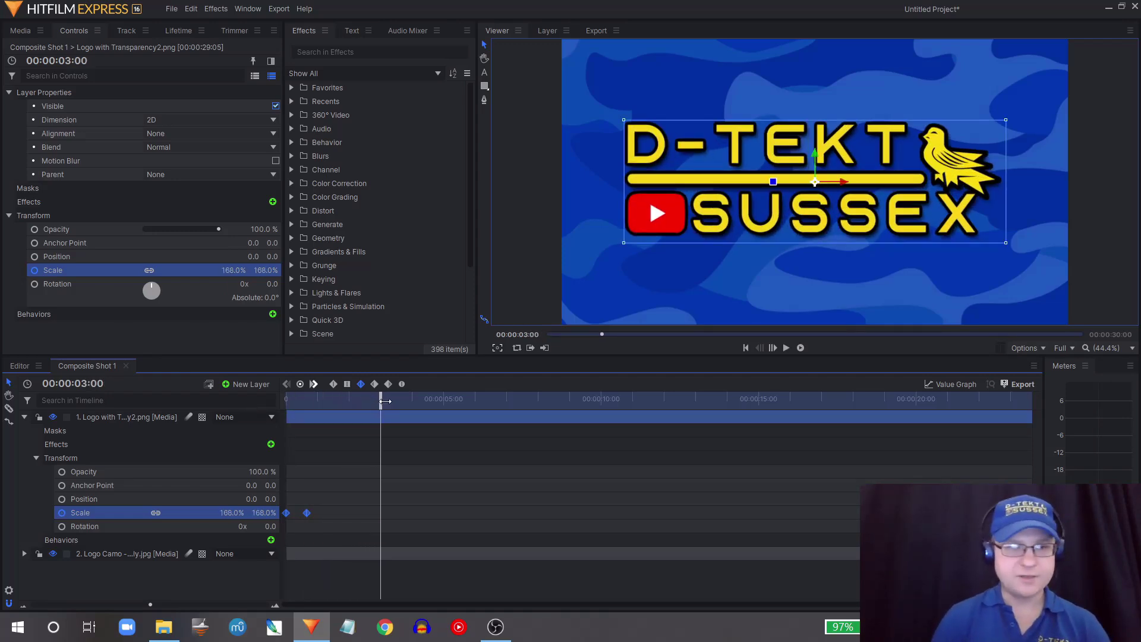
Set the logo's scale keyframe at 00:00:00:20 to 208%.
{"action": "left_click", "coordinate": [315, 402]}
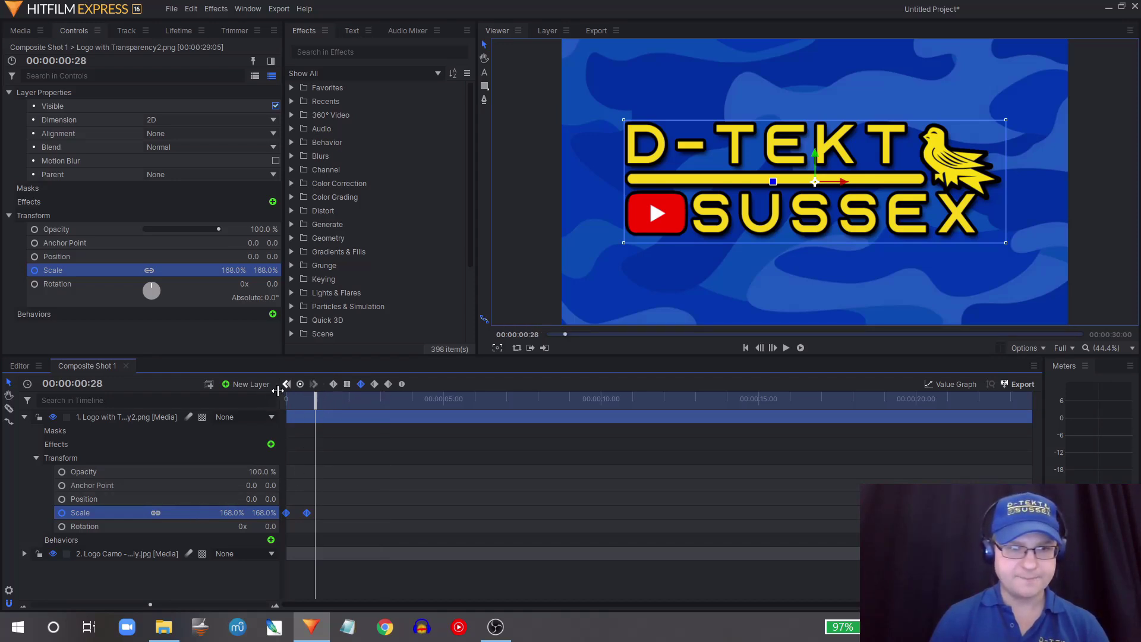
{"action": "left_click", "coordinate": [285, 385]}
{"action": "left_click", "coordinate": [306, 513]}
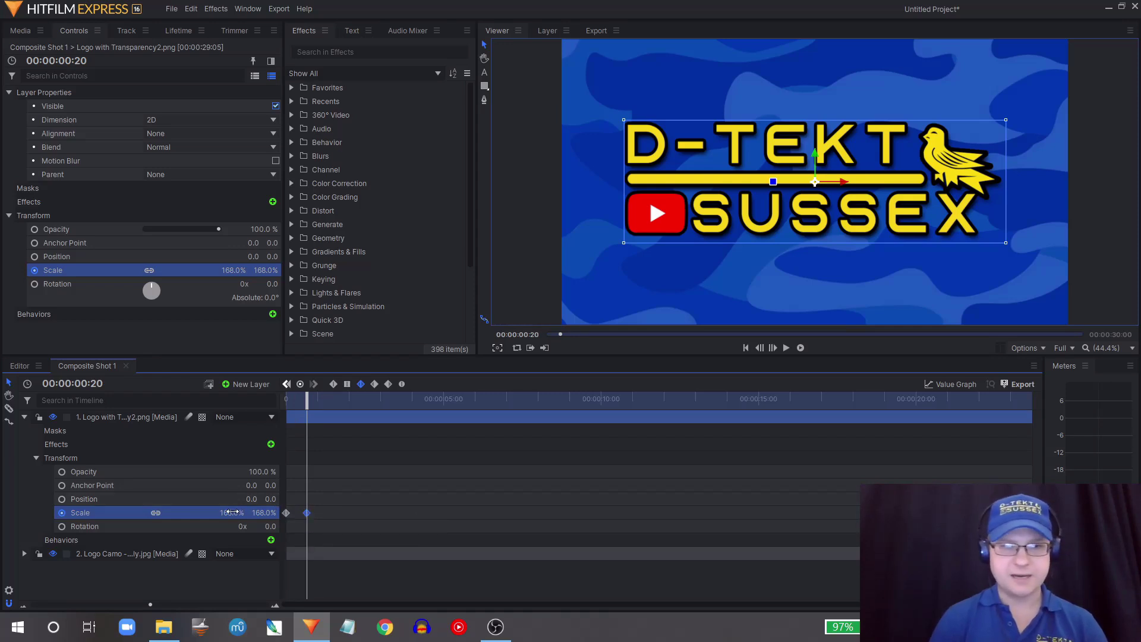
{"action": "left_click_drag", "start_coordinate": [233, 270], "coordinate": [258, 270]}
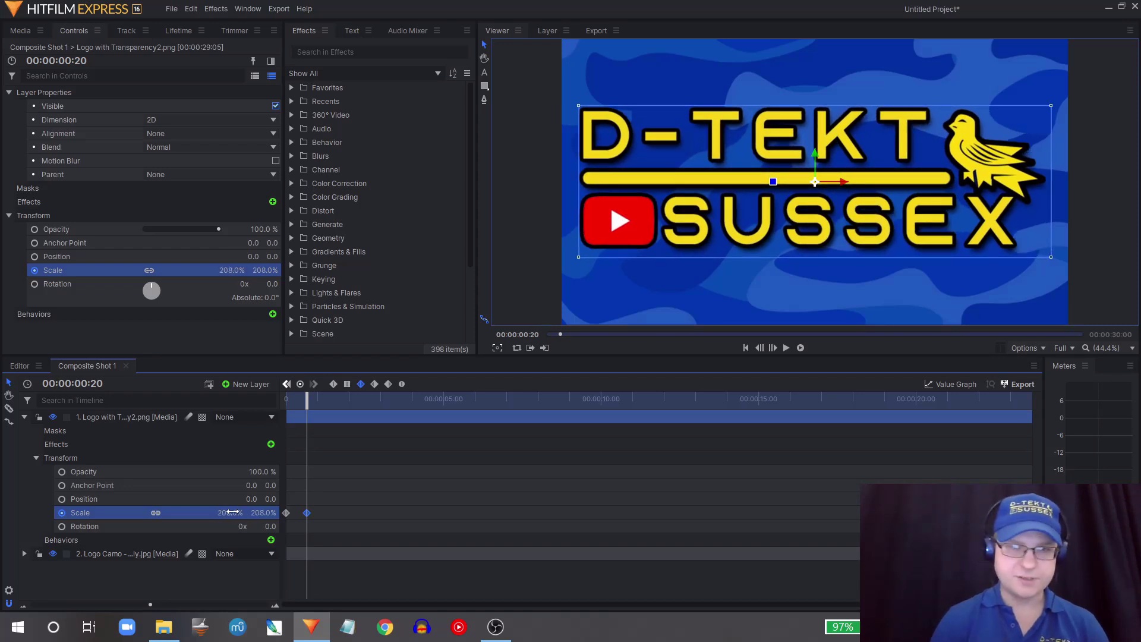
Add a 168% scale keyframe for the logo at 00:00:00:23 and play the animation from the start.
{"action": "key", "text": "Right"}
{"action": "key", "text": "Right"}
{"action": "key", "text": "Right"}
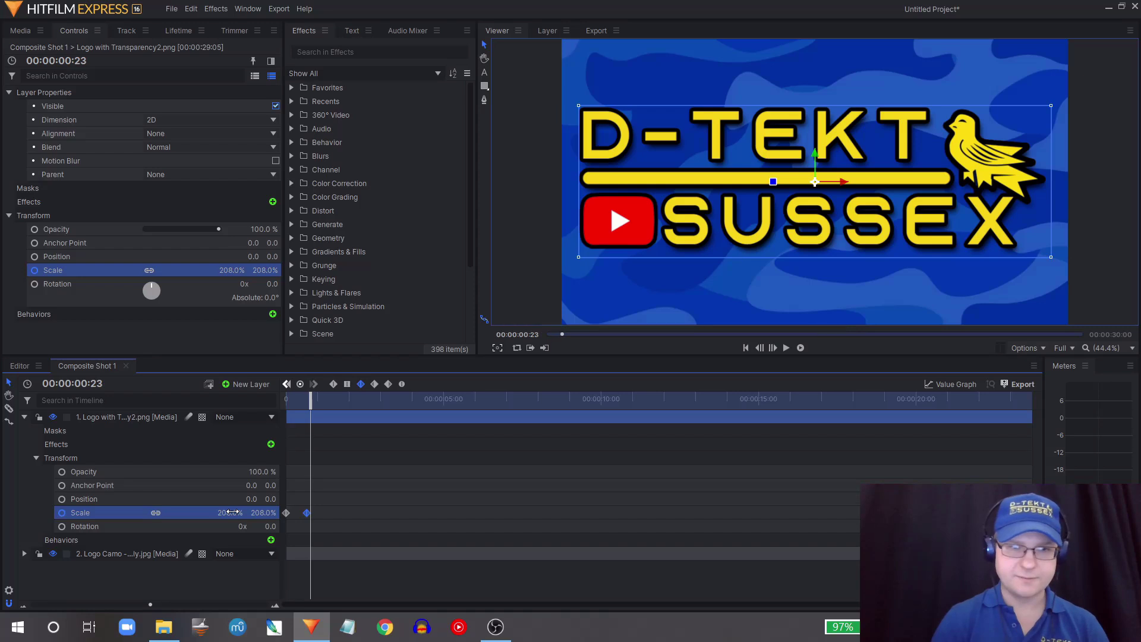
{"action": "left_click", "coordinate": [231, 512]}
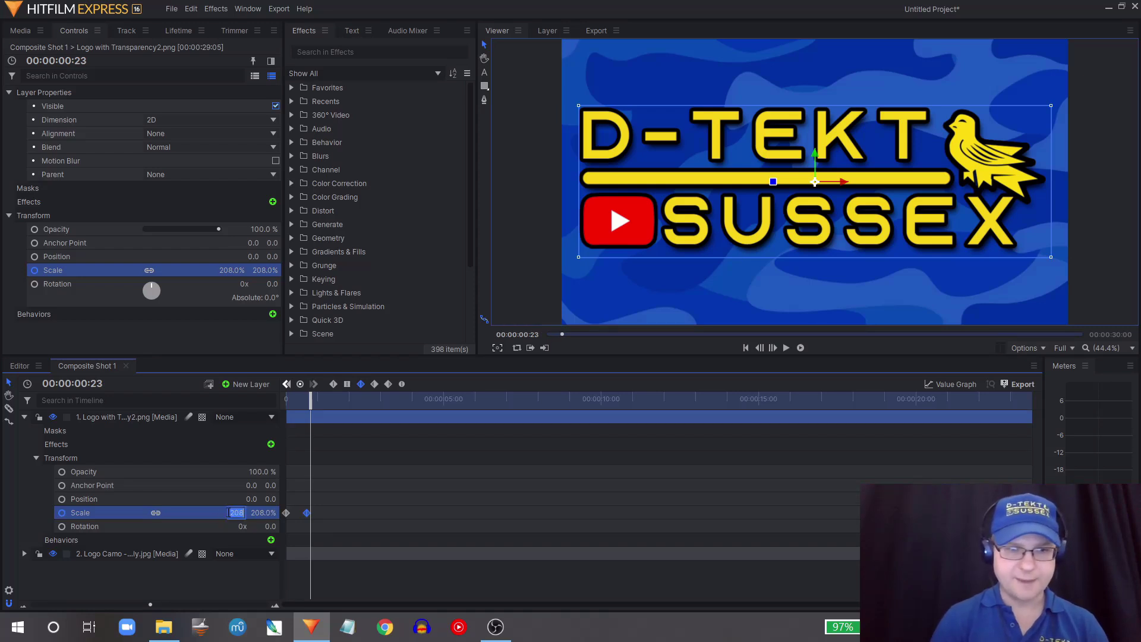
{"action": "type", "text": "1"}
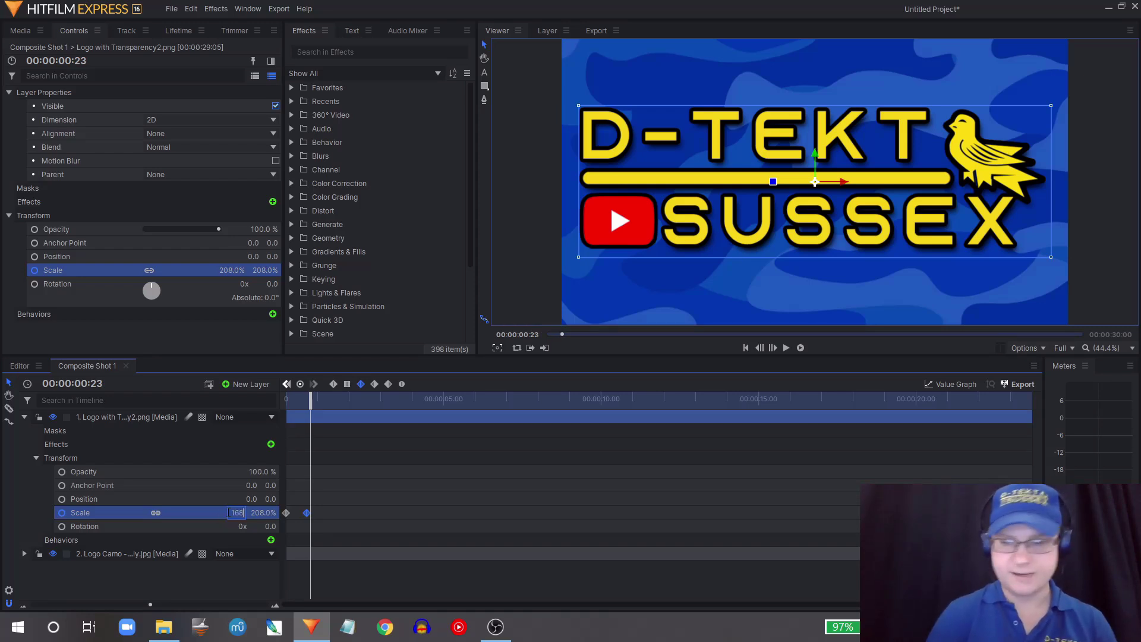
{"action": "type", "text": "68"}
{"action": "key", "text": "Return"}
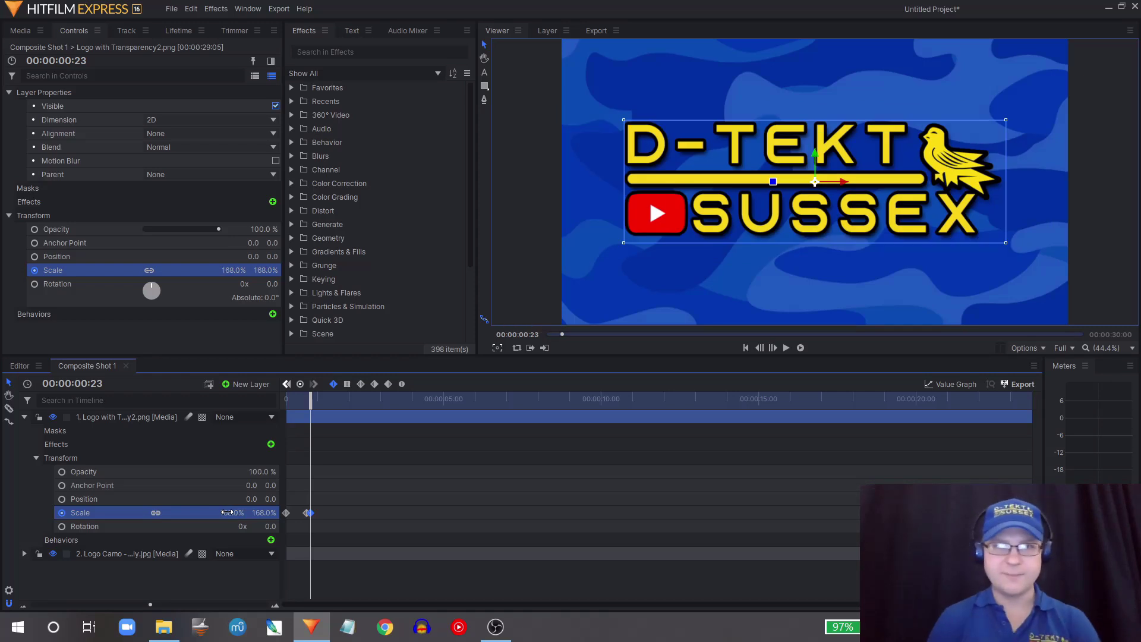
{"action": "left_click_drag", "start_coordinate": [294, 397], "coordinate": [254, 397]}
{"action": "key", "text": "space"}
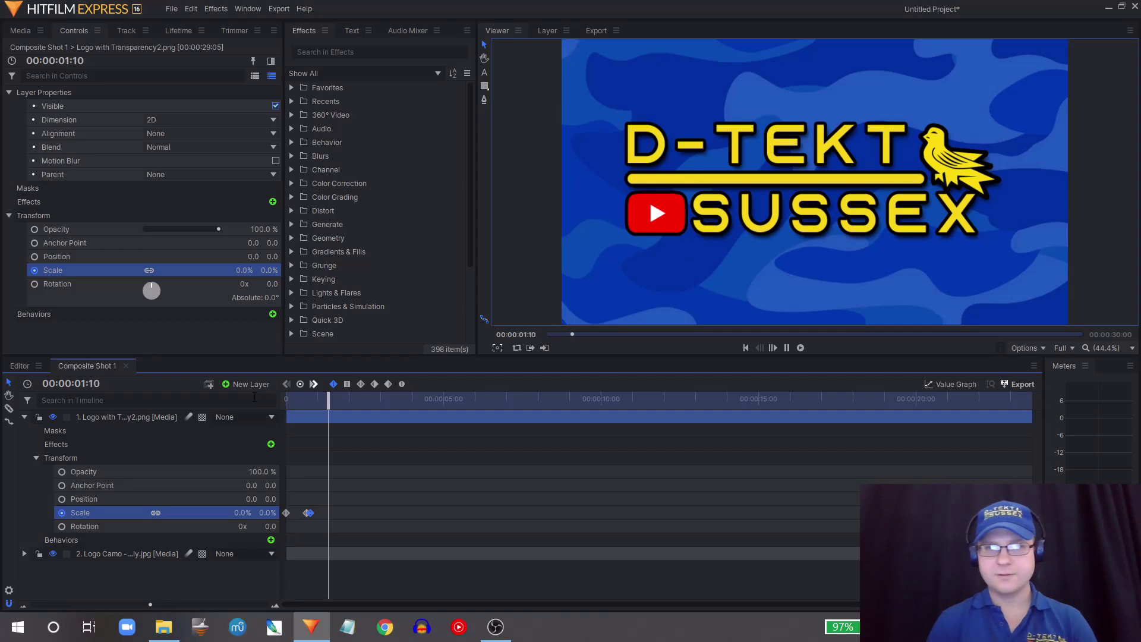
{"action": "key", "text": "space"}
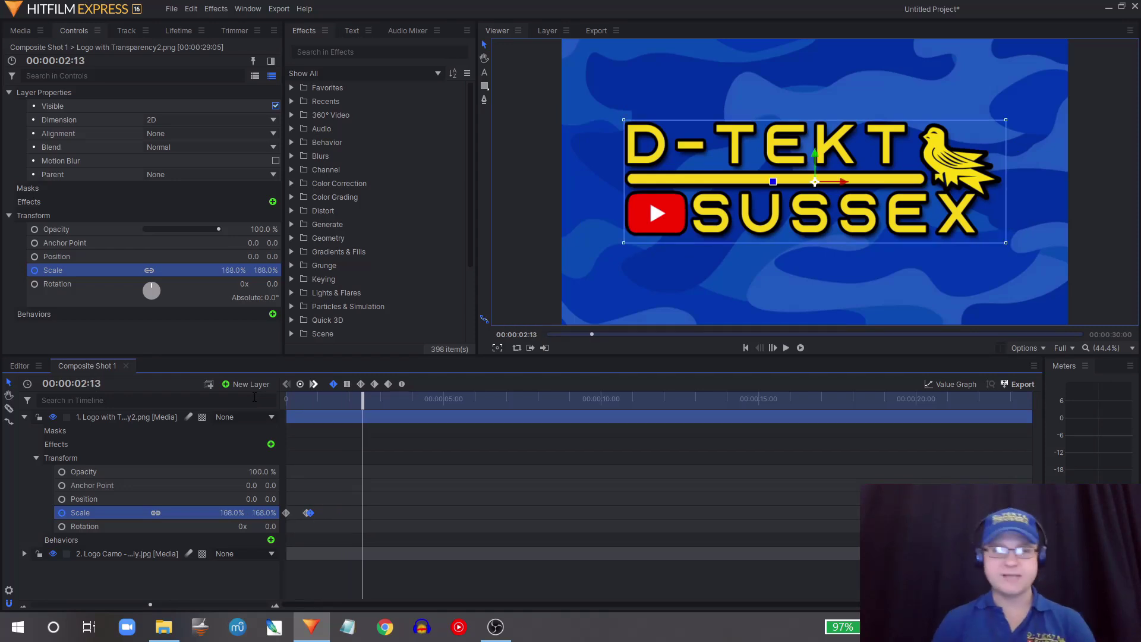
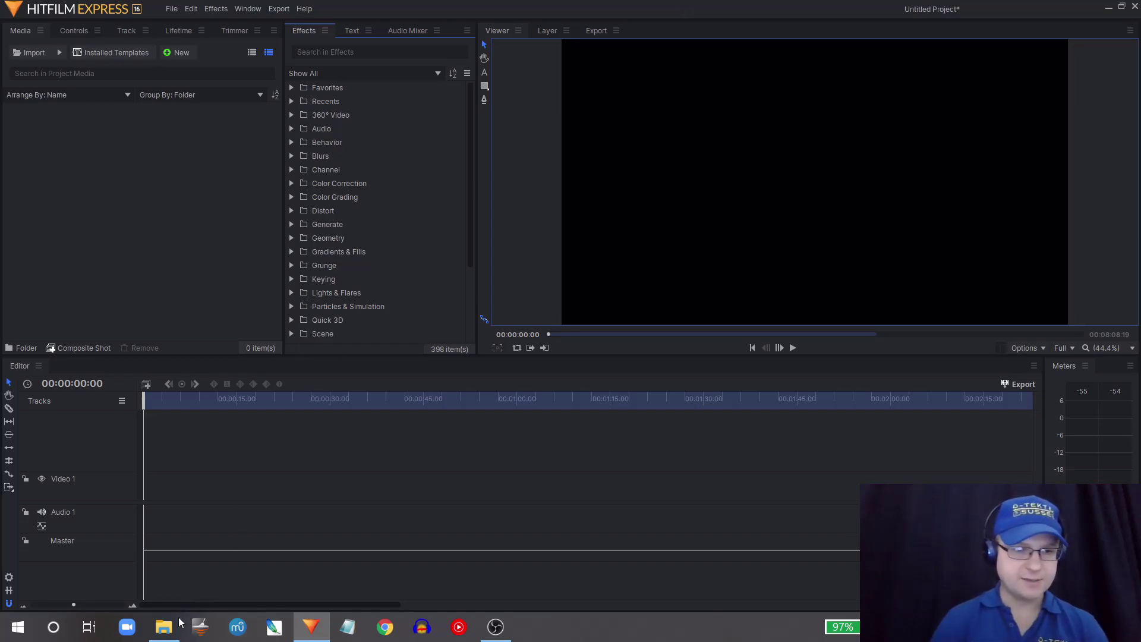
Import 20210123_115503.mp4 and Logo with Transparency2 from the Motion Tracking folder in File Explorer into the project media.
{"action": "left_click", "coordinate": [164, 627]}
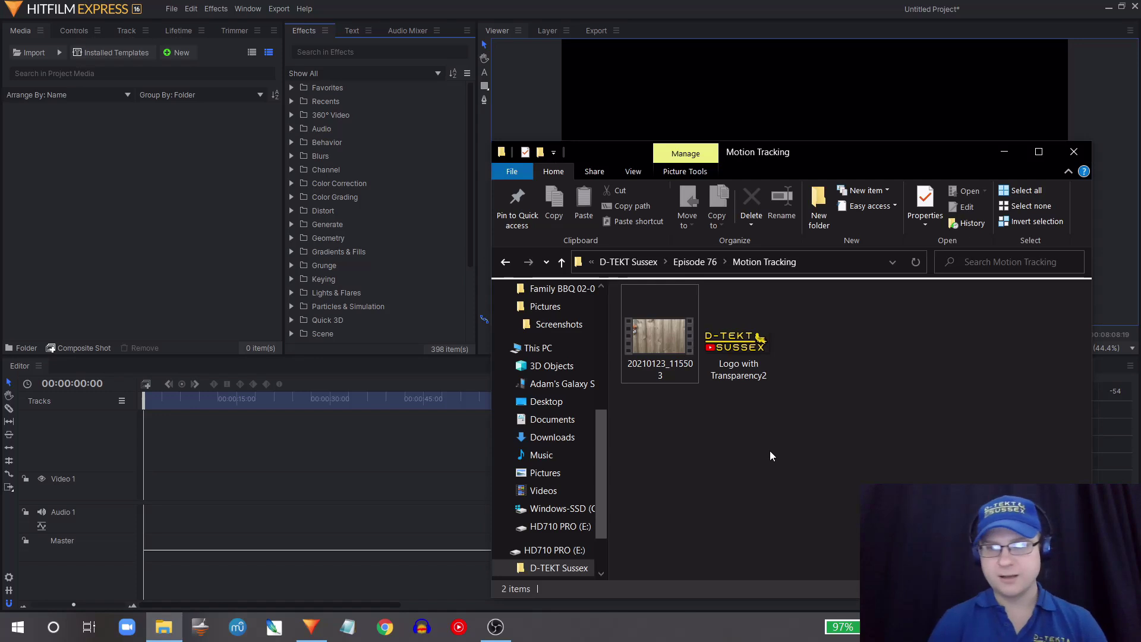
{"action": "left_click", "coordinate": [675, 349]}
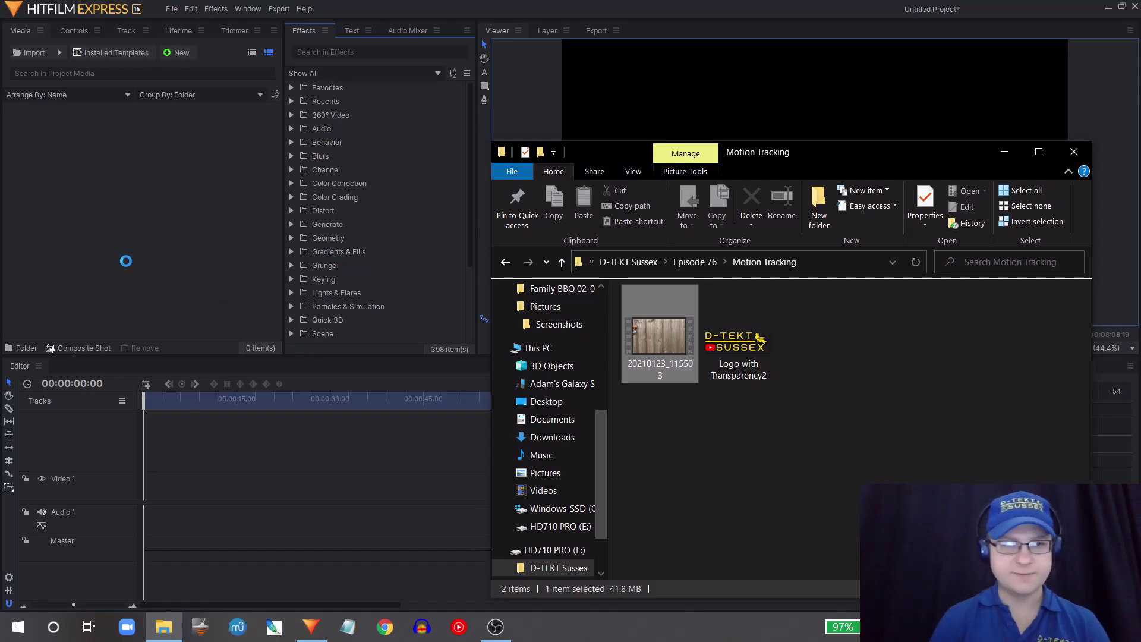
{"action": "left_click_drag", "start_coordinate": [131, 241], "coordinate": [176, 233]}
{"action": "left_click_drag", "start_coordinate": [756, 365], "coordinate": [240, 265]}
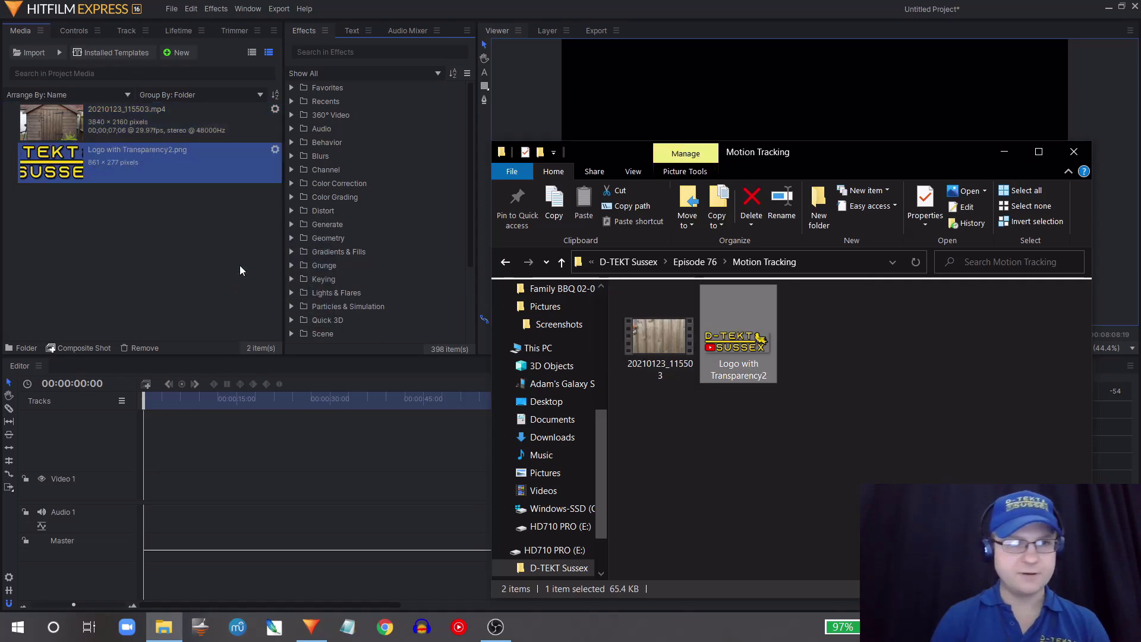
Load the shed clip 20210123_115503.mp4 into the trimmer and play part of it.
{"action": "left_click", "coordinate": [142, 123]}
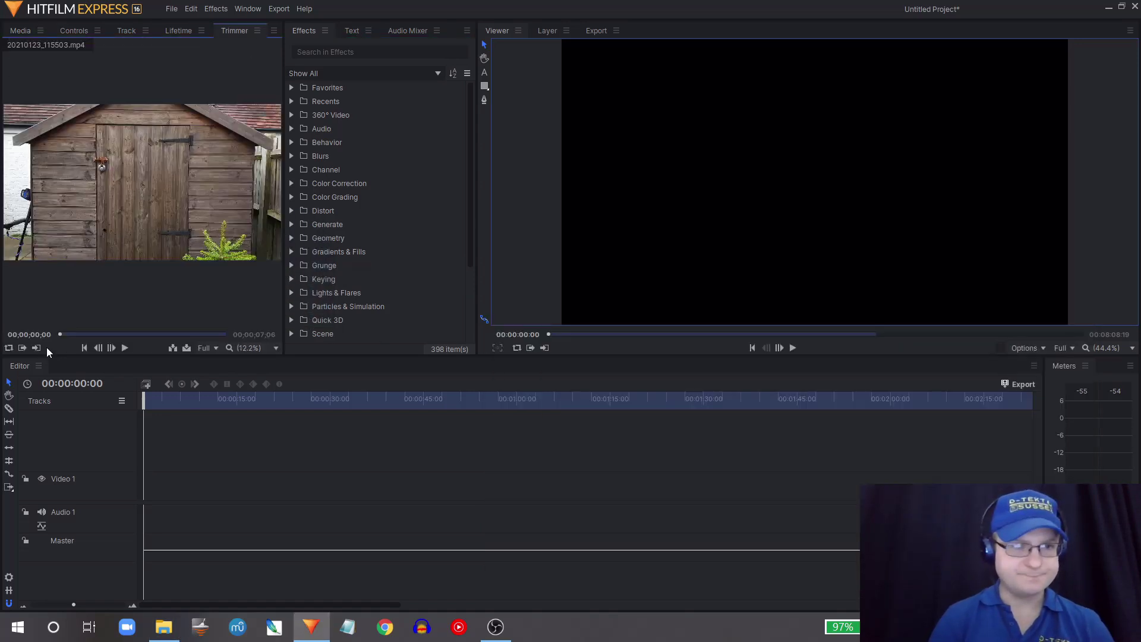
{"action": "left_click", "coordinate": [124, 348]}
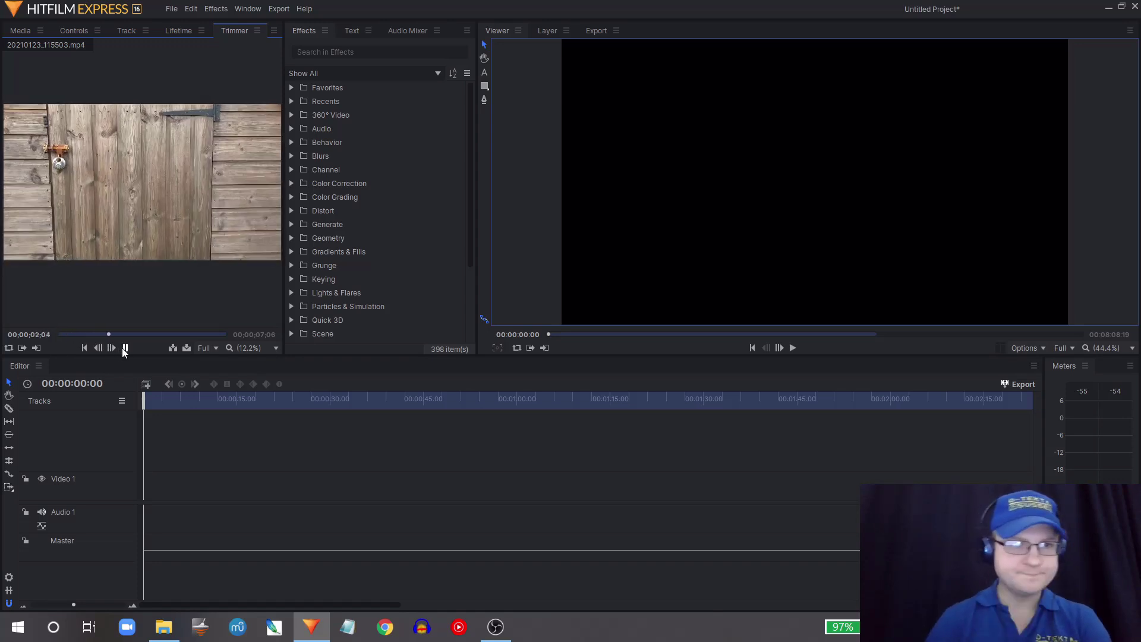
{"action": "left_click", "coordinate": [124, 347]}
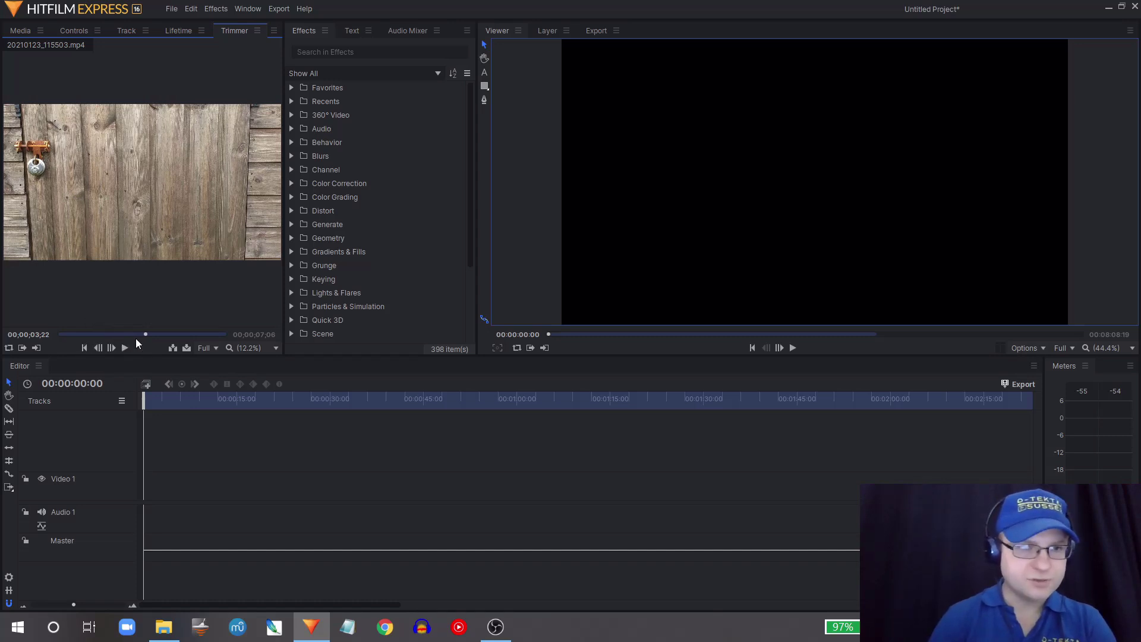
Set the shed clip's out point at 00:00:05:00 and place the trimmed clip at the start of Video 1.
{"action": "left_click_drag", "start_coordinate": [153, 337], "coordinate": [173, 337]}
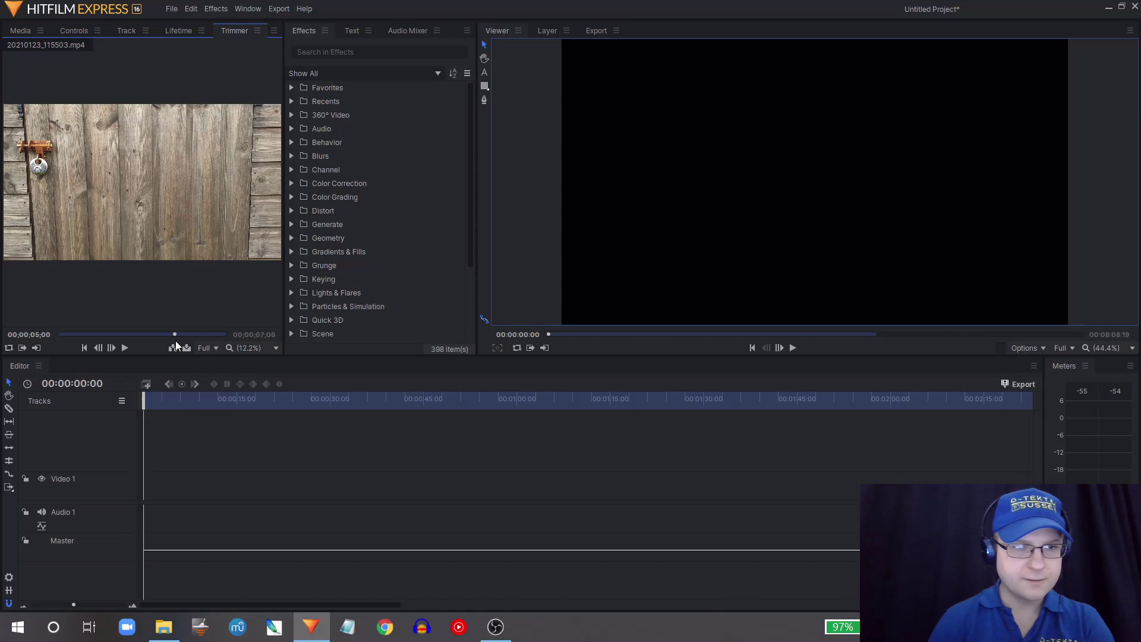
{"action": "left_click", "coordinate": [37, 347]}
{"action": "left_click_drag", "start_coordinate": [112, 335], "coordinate": [47, 335]}
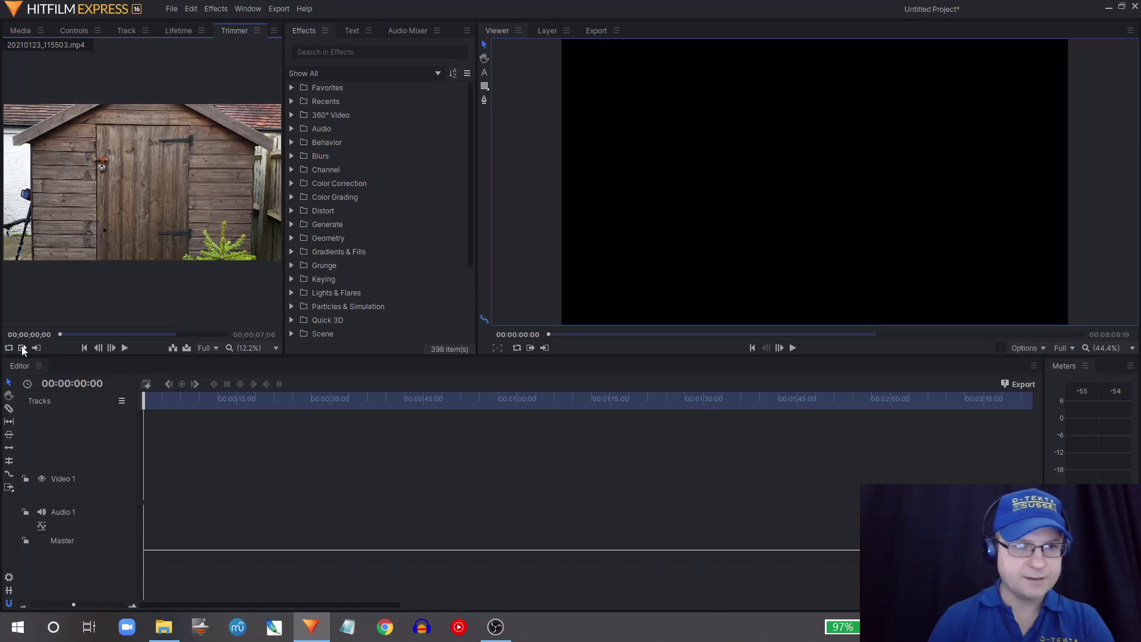
{"action": "left_click_drag", "start_coordinate": [167, 203], "coordinate": [147, 493]}
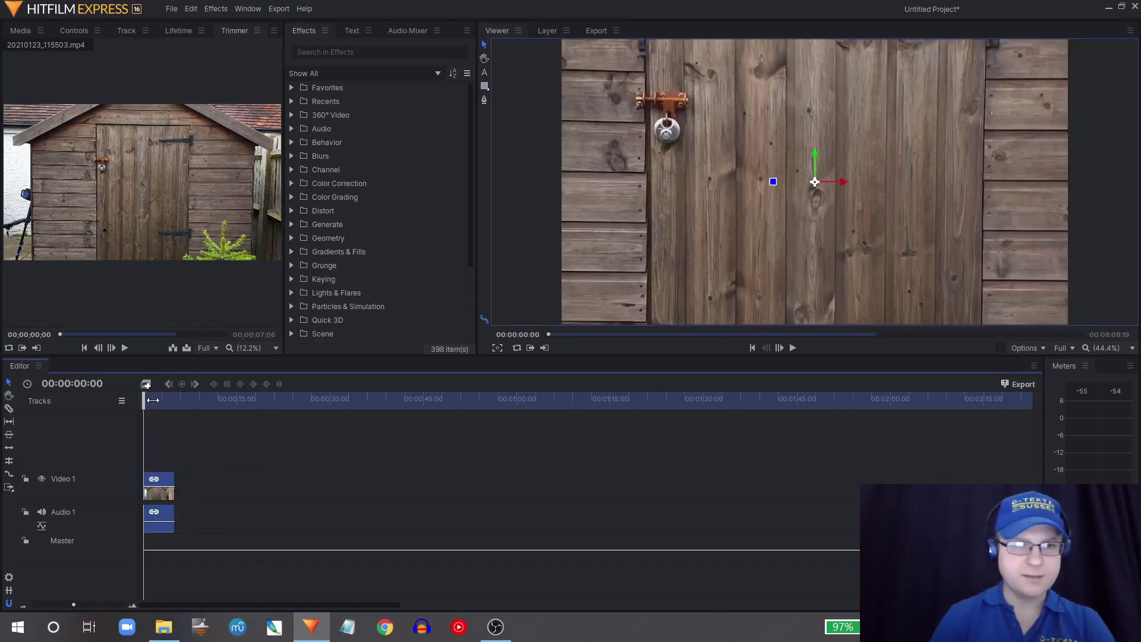
{"action": "mouse_move", "coordinate": [149, 399]}
{"action": "left_mouse_down"}
{"action": "mouse_move", "coordinate": [158, 408]}
{"action": "mouse_move", "coordinate": [143, 406]}
{"action": "left_mouse_up"}
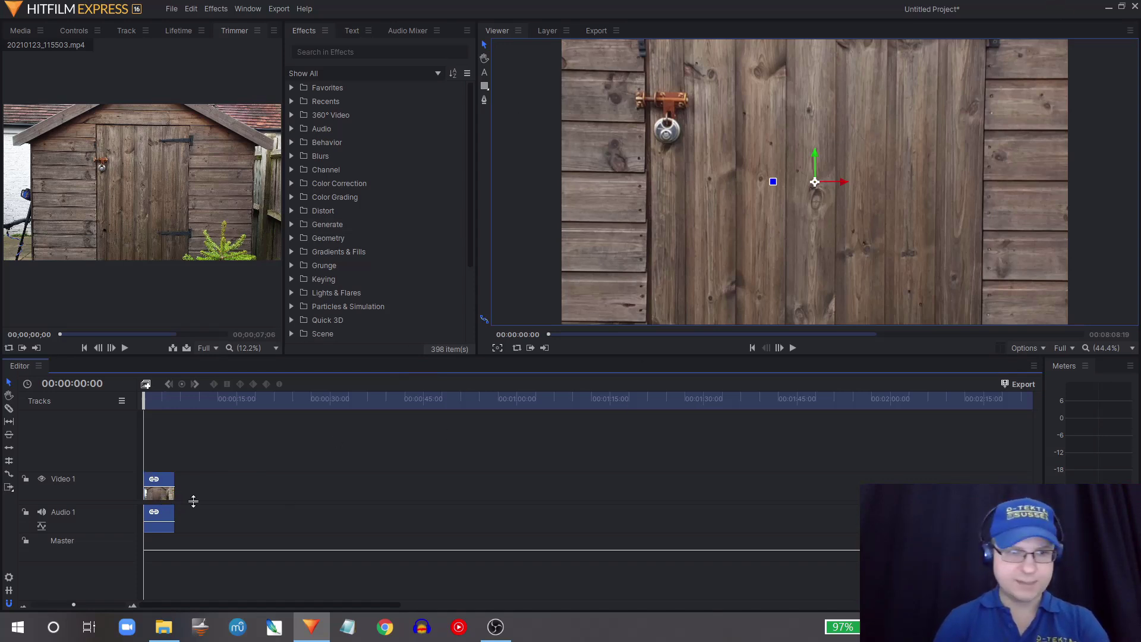
Fit the shed clip on Video 1 to the frame width.
{"action": "right_click", "coordinate": [158, 499]}
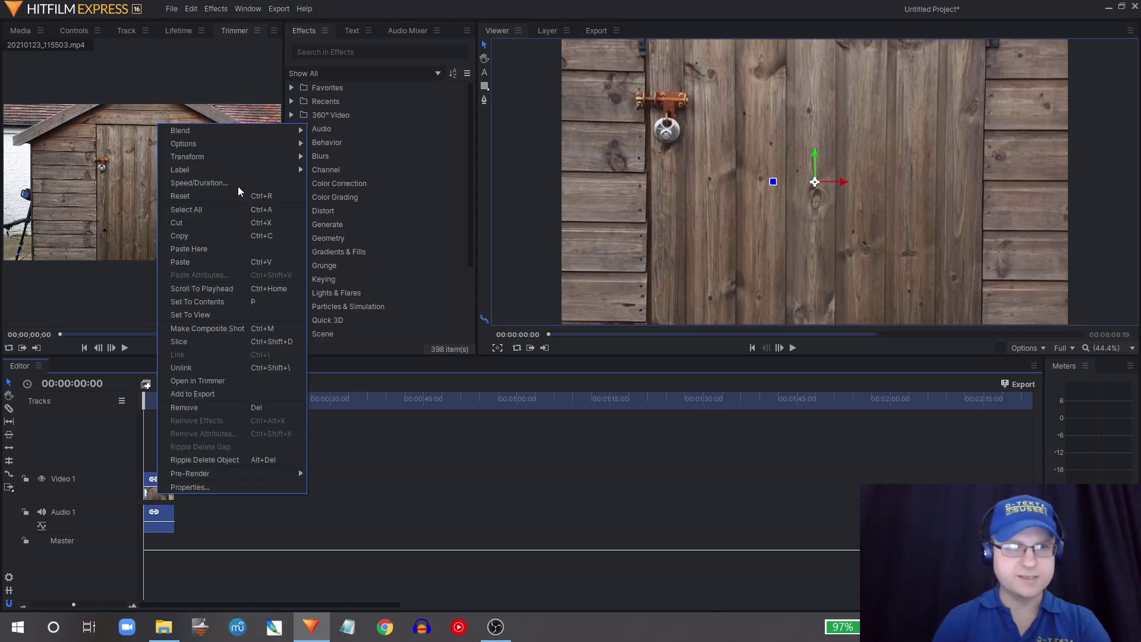
{"action": "mouse_move", "coordinate": [236, 156]}
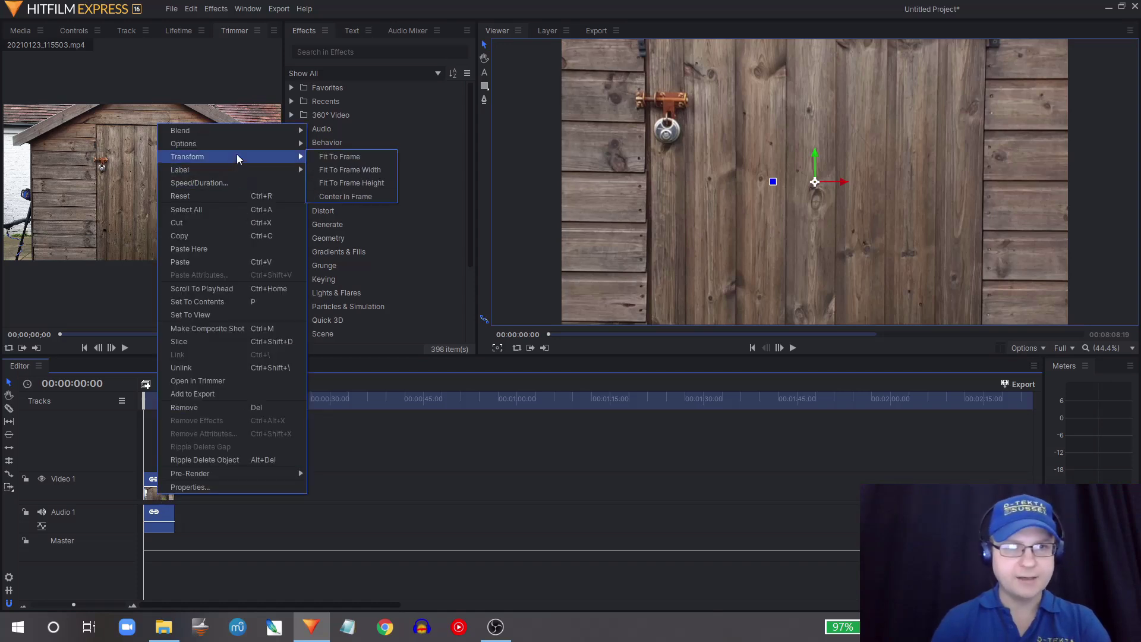
{"action": "left_click", "coordinate": [365, 170]}
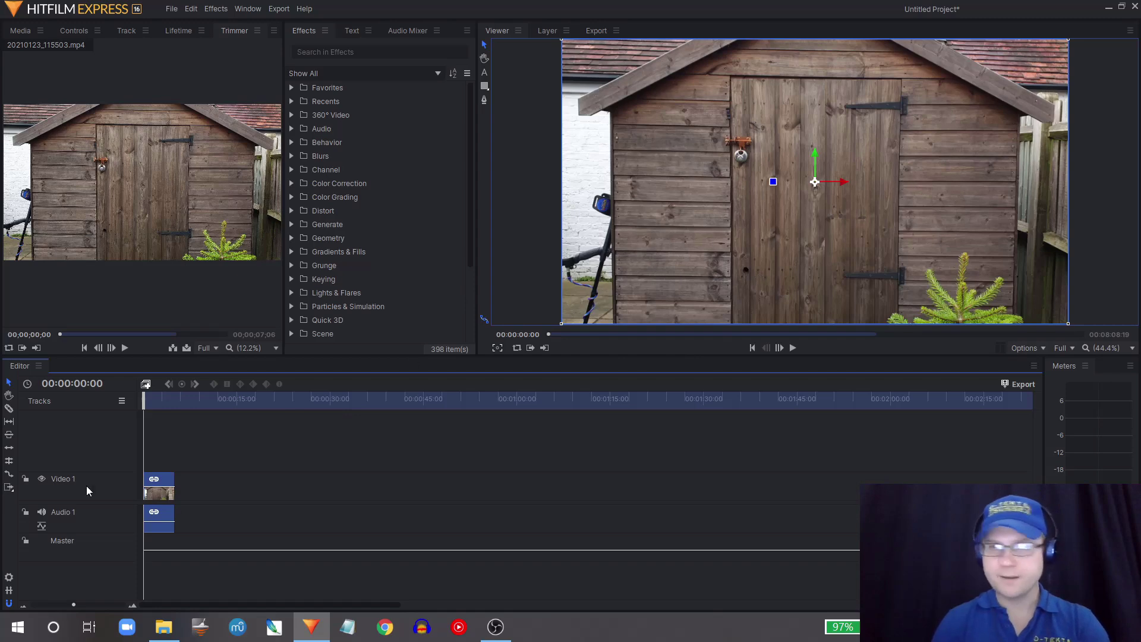
{"action": "mouse_move", "coordinate": [144, 403]}
{"action": "left_mouse_down"}
{"action": "mouse_move", "coordinate": [168, 408]}
{"action": "mouse_move", "coordinate": [127, 412]}
{"action": "left_mouse_up"}
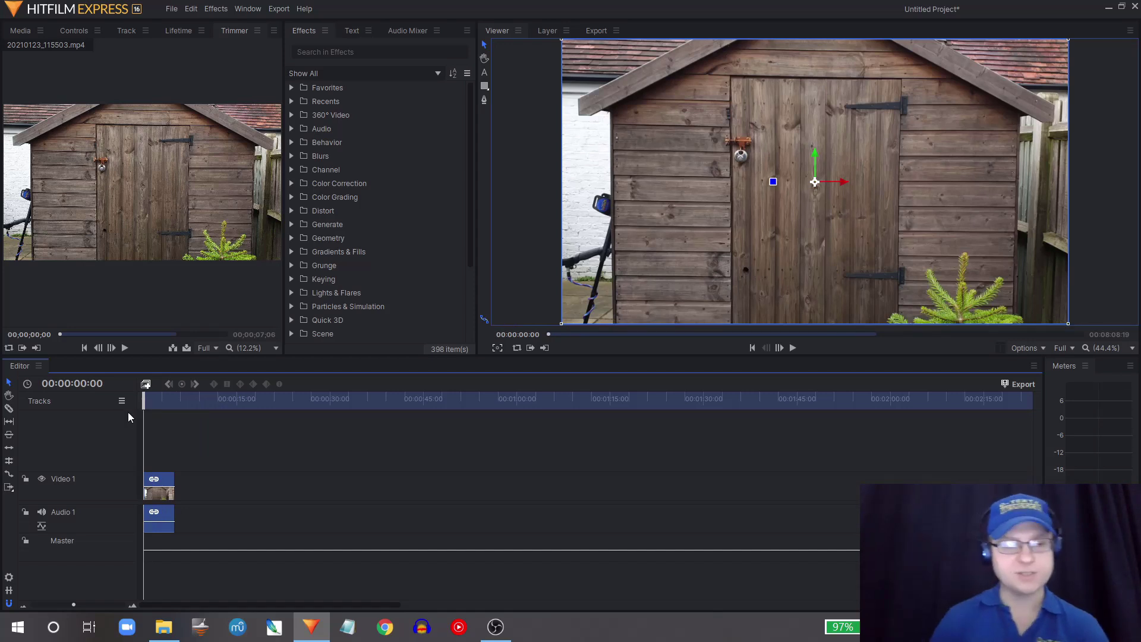
Make a composite shot from the shed clip using the Selected Clip properties and Leave Here for effects, and show the project media.
{"action": "right_click", "coordinate": [164, 500]}
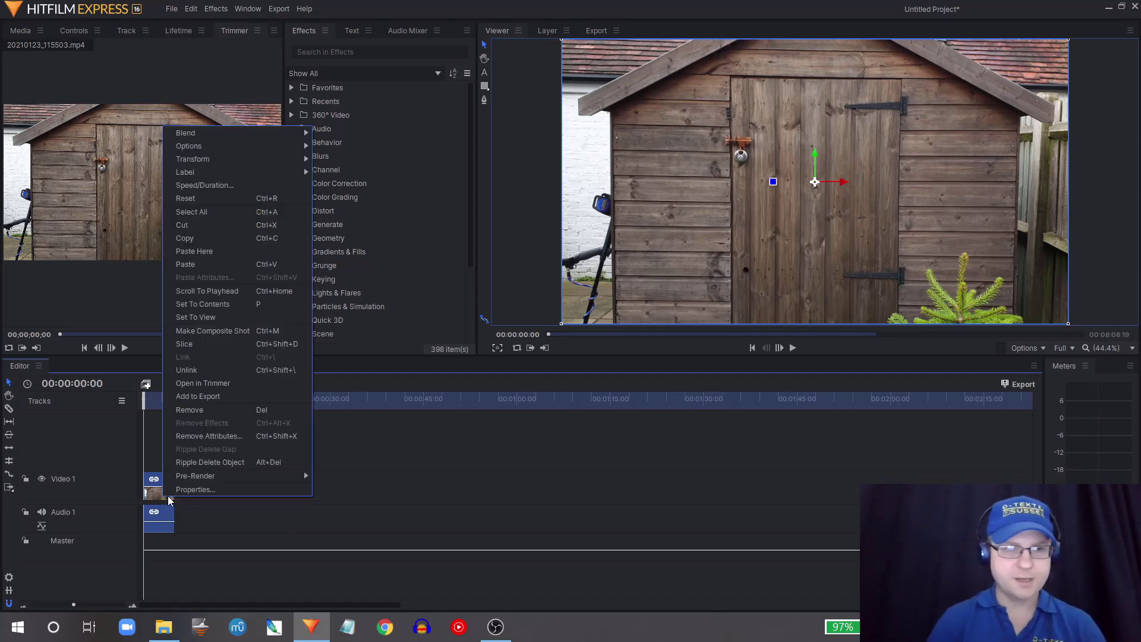
{"action": "left_click", "coordinate": [237, 332]}
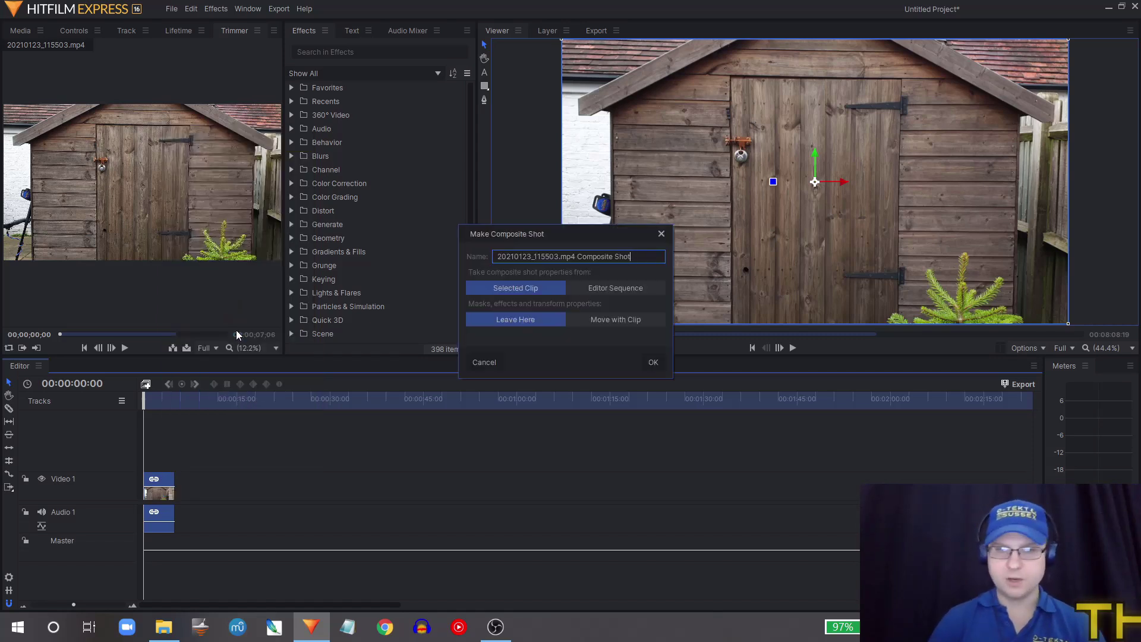
{"action": "left_click", "coordinate": [654, 363]}
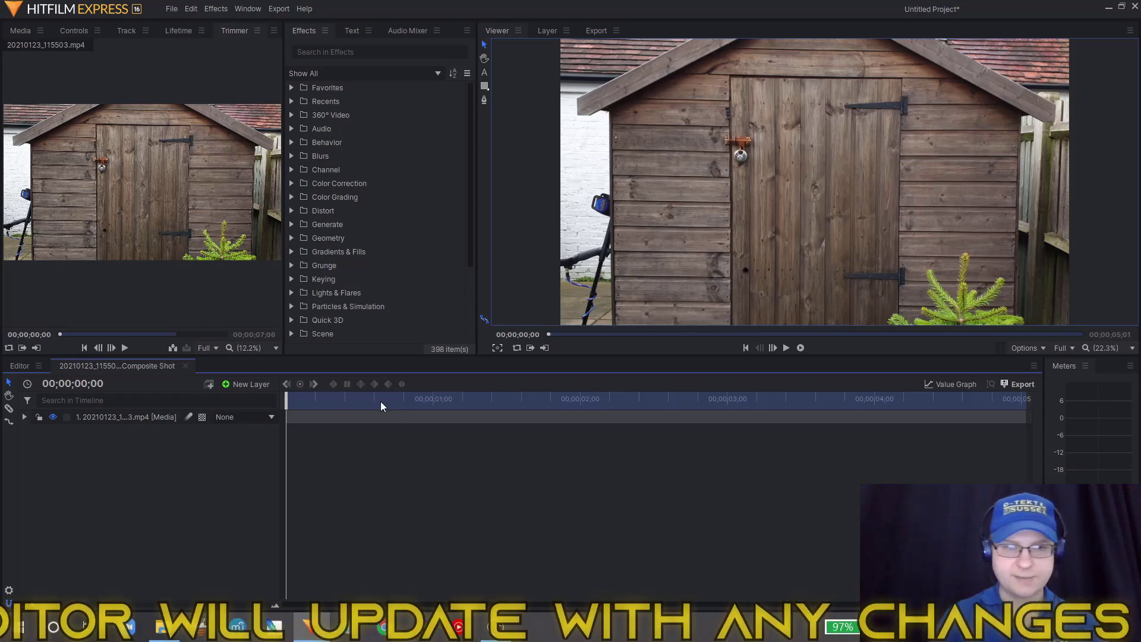
{"action": "left_click_drag", "start_coordinate": [288, 398], "coordinate": [252, 444]}
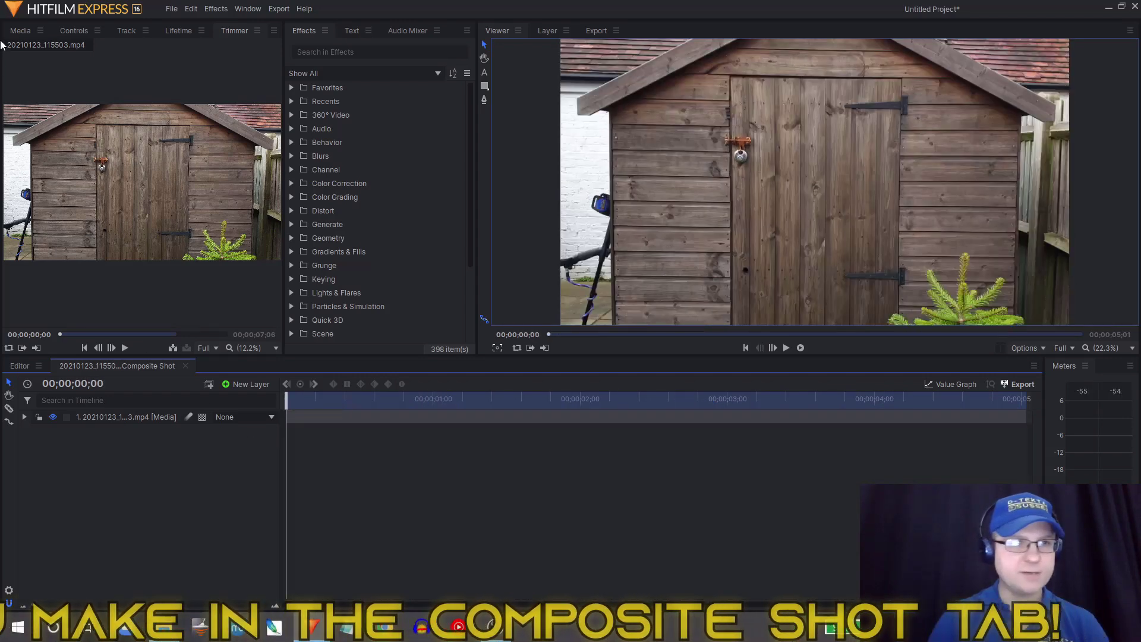
{"action": "left_click", "coordinate": [19, 31]}
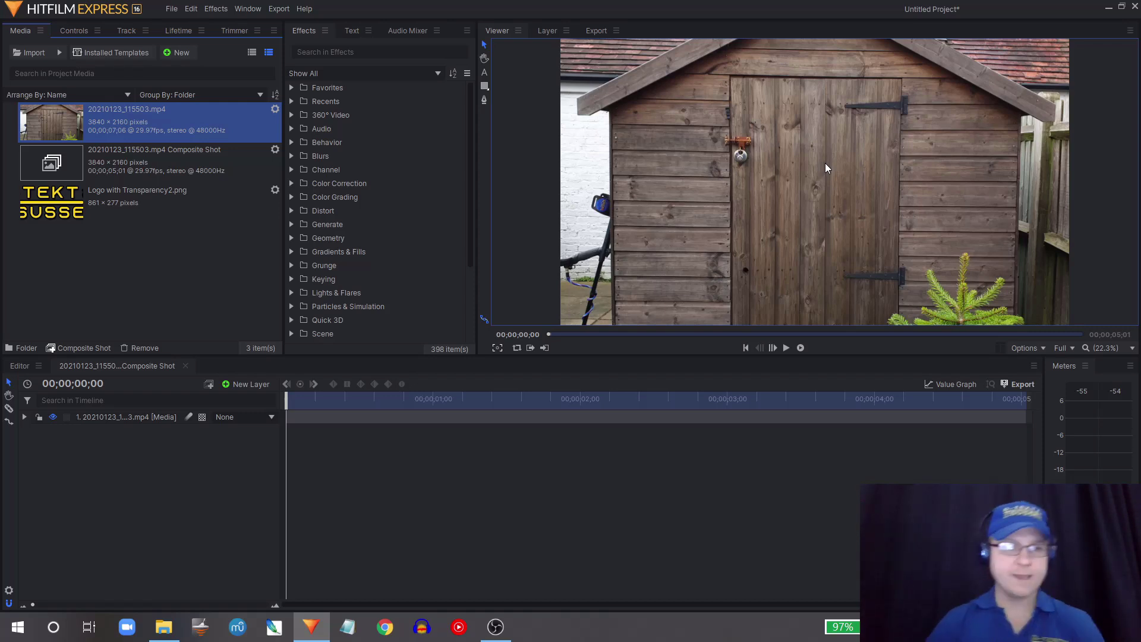
{"action": "left_click", "coordinate": [103, 529]}
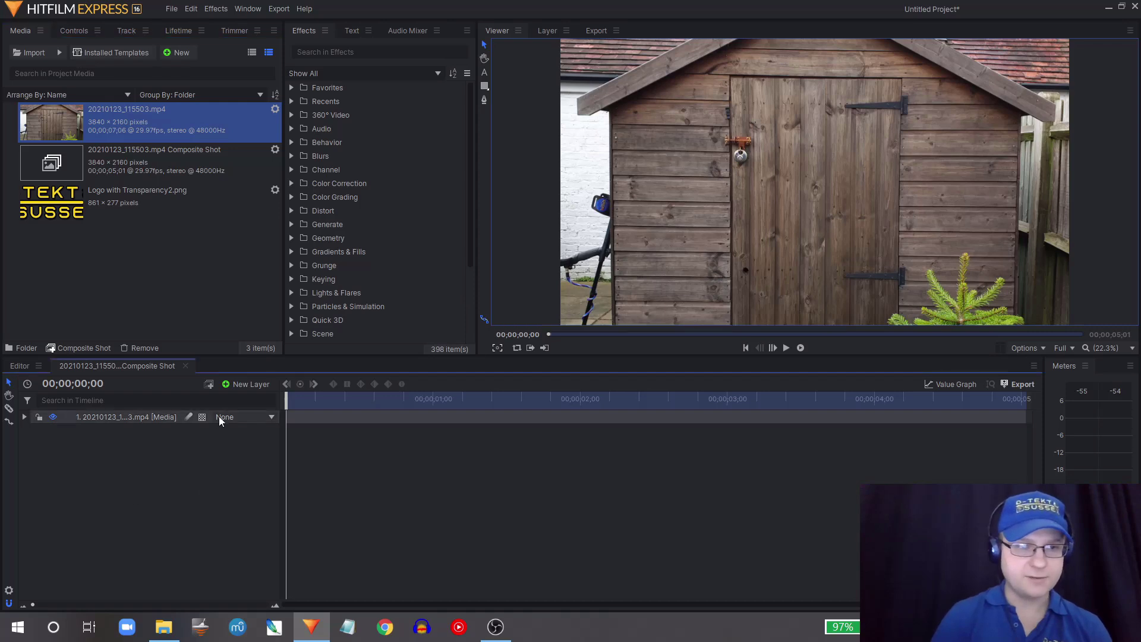
Add a Point layer to the composite shot and add a tracker to the shed clip's layer.
{"action": "left_click", "coordinate": [248, 388]}
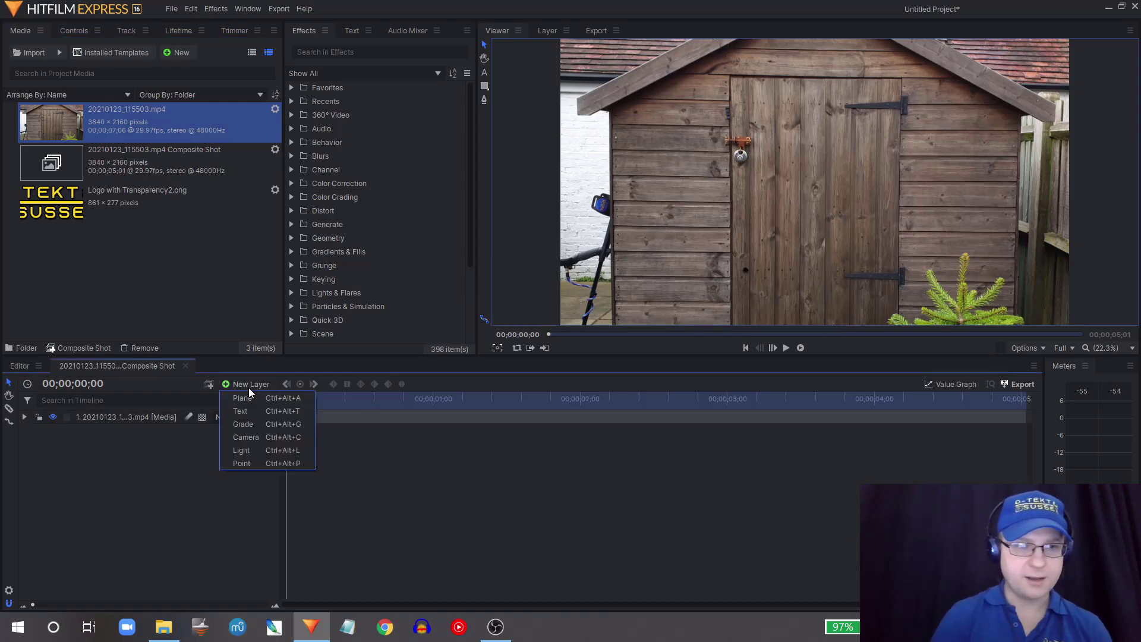
{"action": "left_click", "coordinate": [251, 464]}
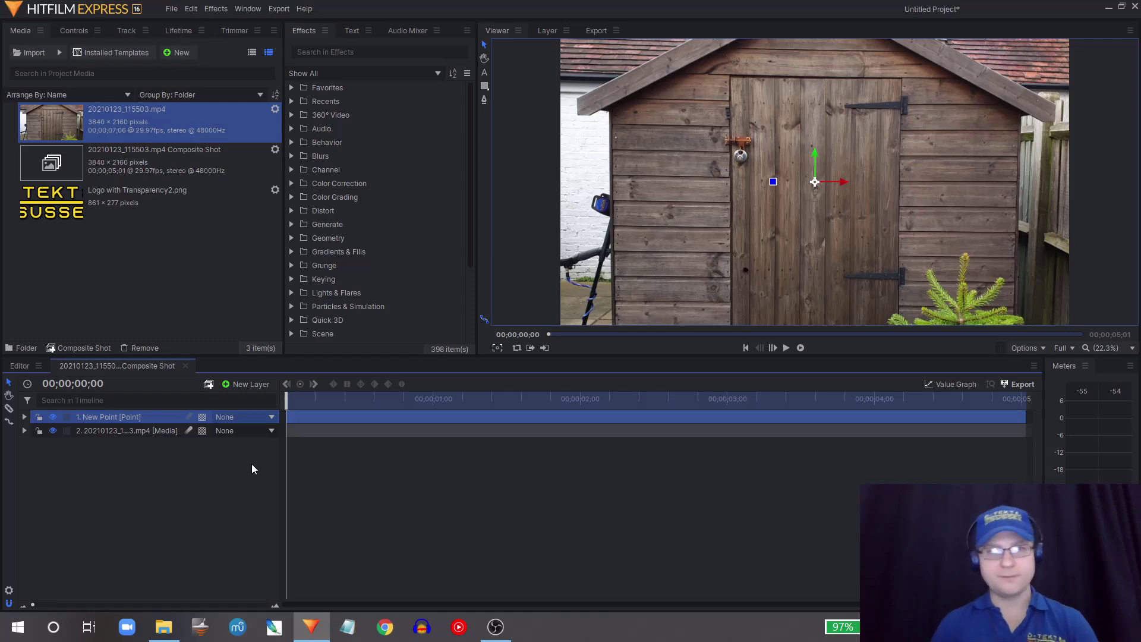
{"action": "left_click", "coordinate": [137, 432]}
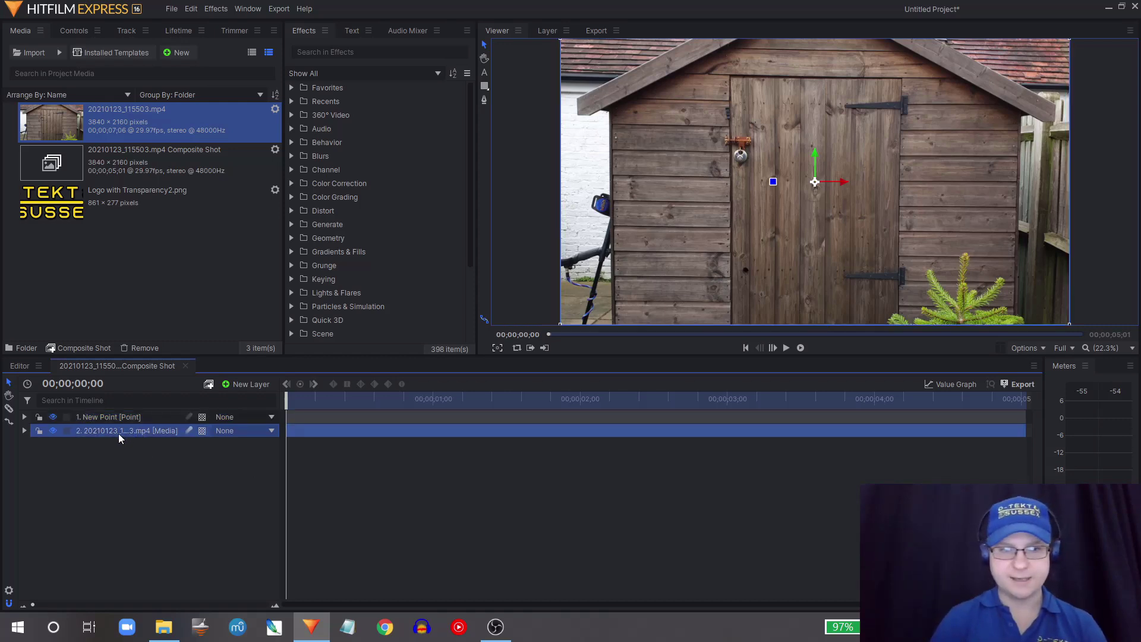
{"action": "left_click", "coordinate": [71, 30]}
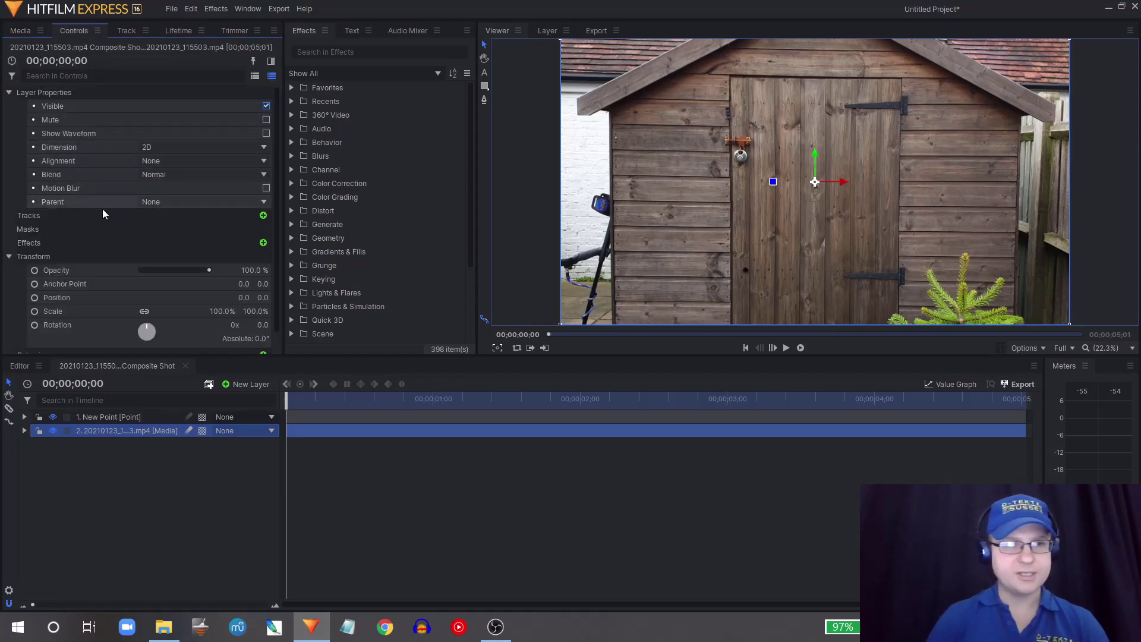
{"action": "left_click", "coordinate": [264, 216]}
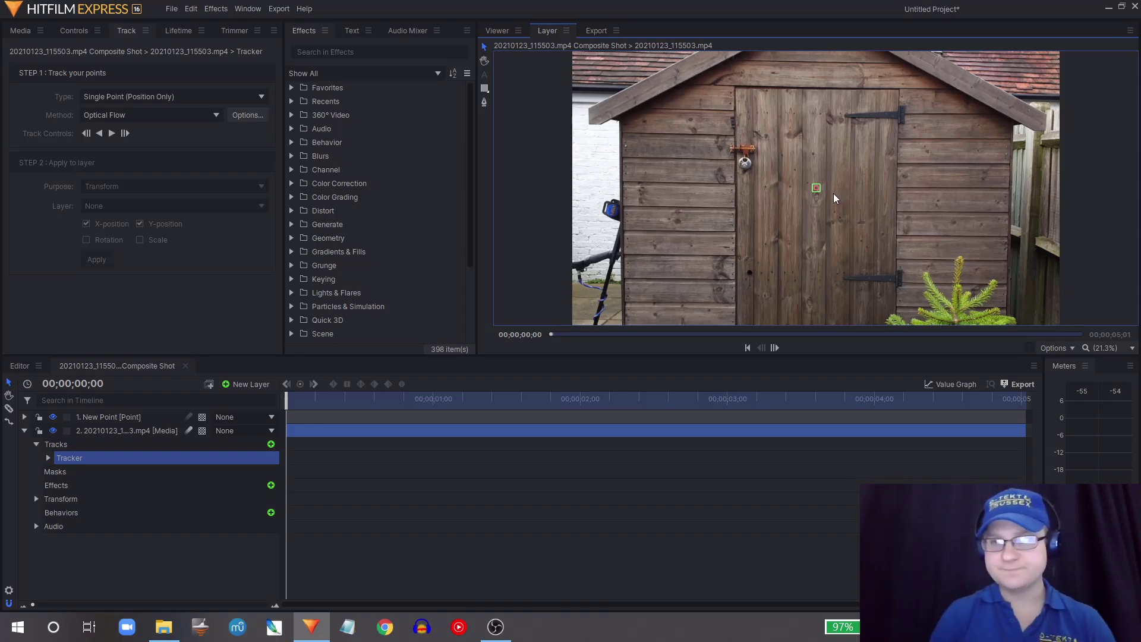
Enlarge the tracking point's boxes, move the point onto the padlock and fit its inner feature box around the lock.
{"action": "scroll", "coordinate": [834, 193], "scroll_direction": "up", "scroll_amount": 3}
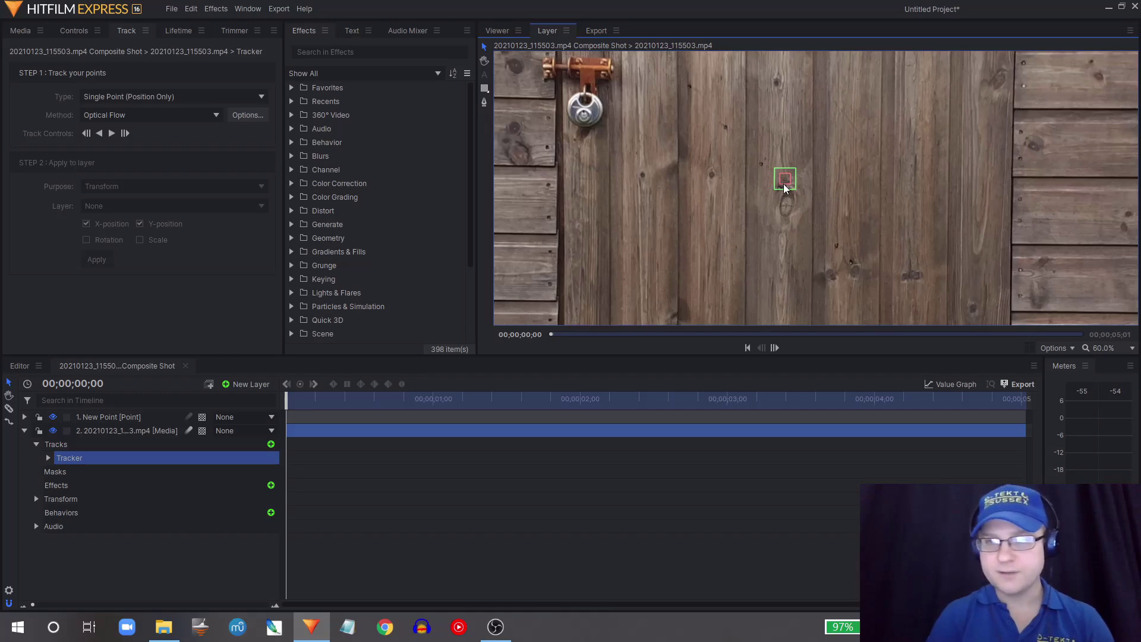
{"action": "left_click", "coordinate": [784, 185]}
{"action": "scroll", "coordinate": [784, 184], "scroll_direction": "up", "scroll_amount": 2}
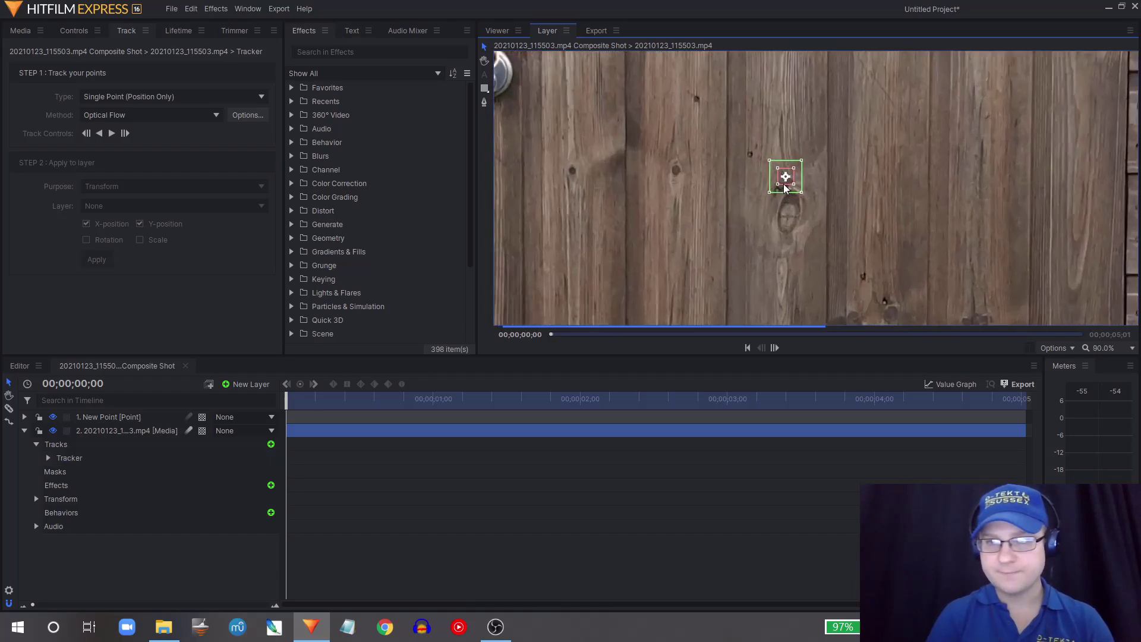
{"action": "left_click_drag", "start_coordinate": [778, 183], "coordinate": [757, 201]}
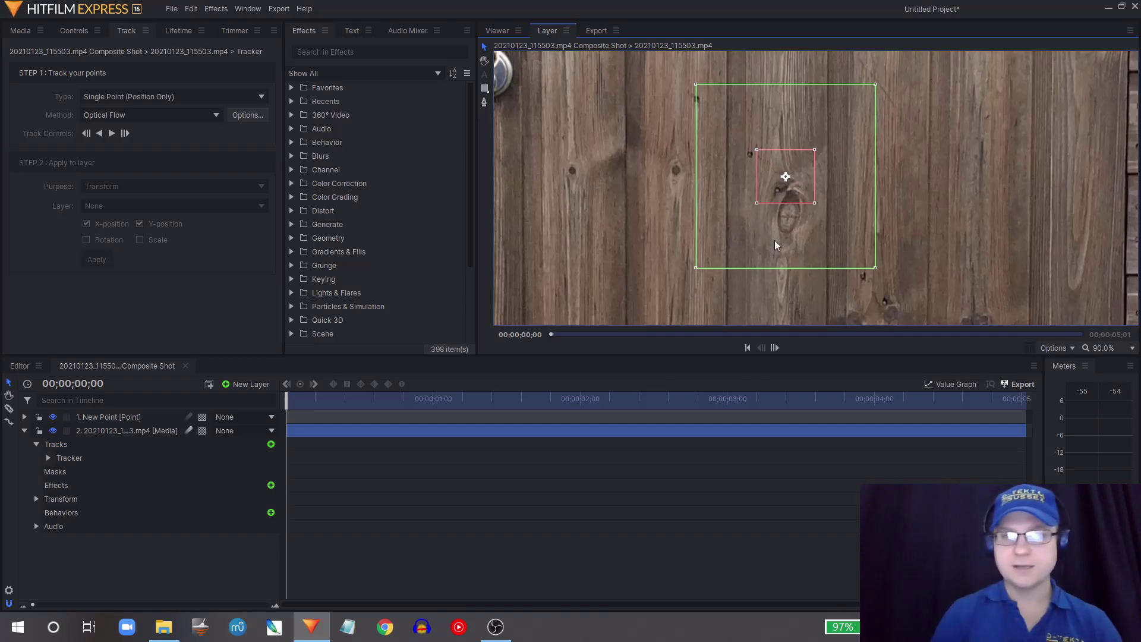
{"action": "left_click_drag", "start_coordinate": [642, 202], "coordinate": [787, 247]}
{"action": "left_click_drag", "start_coordinate": [953, 247], "coordinate": [652, 140]}
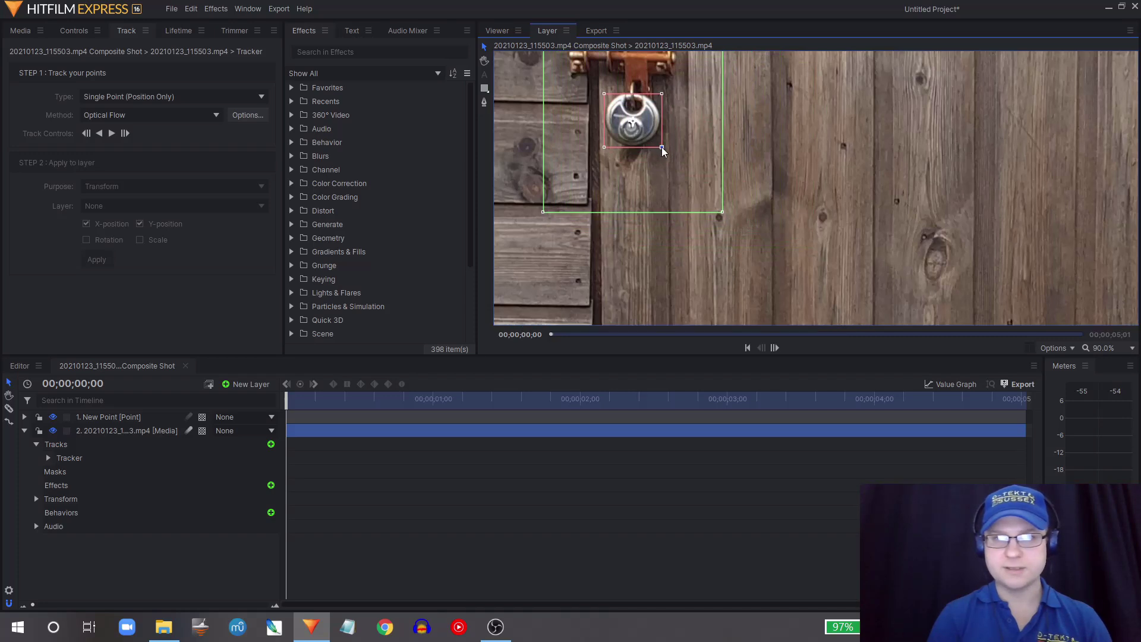
{"action": "left_click_drag", "start_coordinate": [662, 148], "coordinate": [661, 149]}
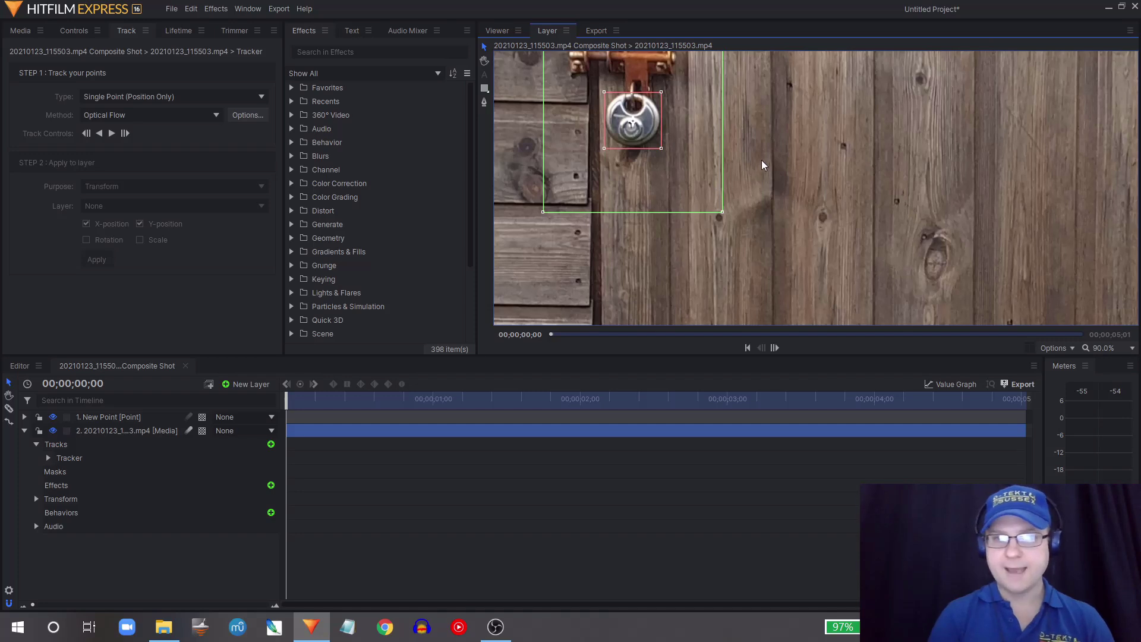
Enlarge the outer search area of the padlock tracking point so it extends well beyond the lock and bolt.
{"action": "key", "text": "h"}
{"action": "left_click_drag", "start_coordinate": [762, 161], "coordinate": [828, 225]}
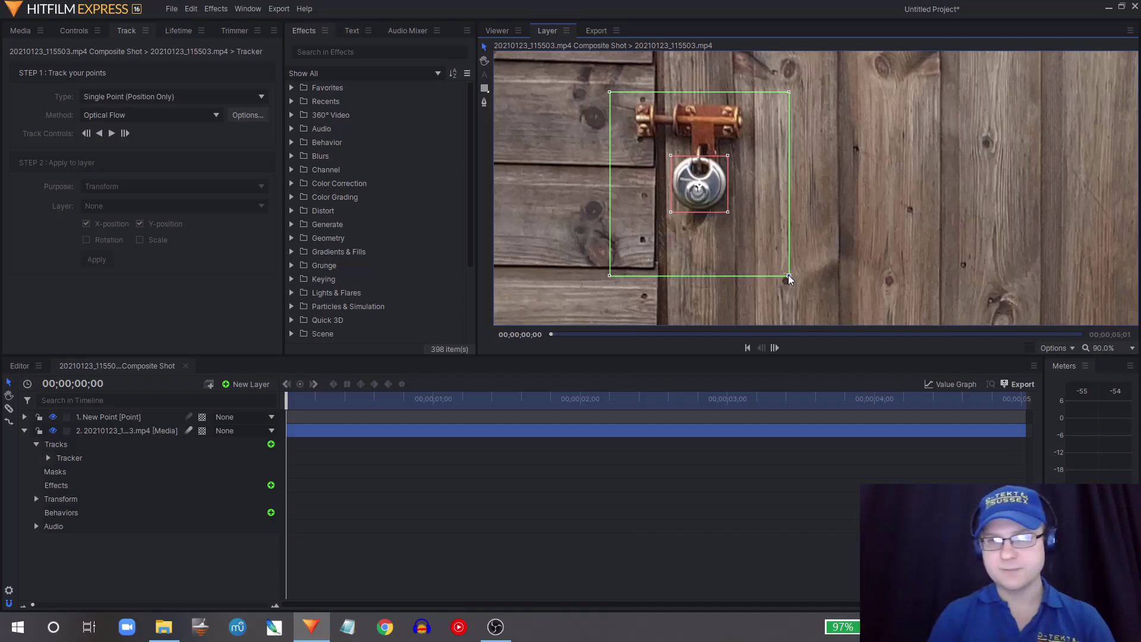
{"action": "left_click_drag", "start_coordinate": [788, 275], "coordinate": [905, 372]}
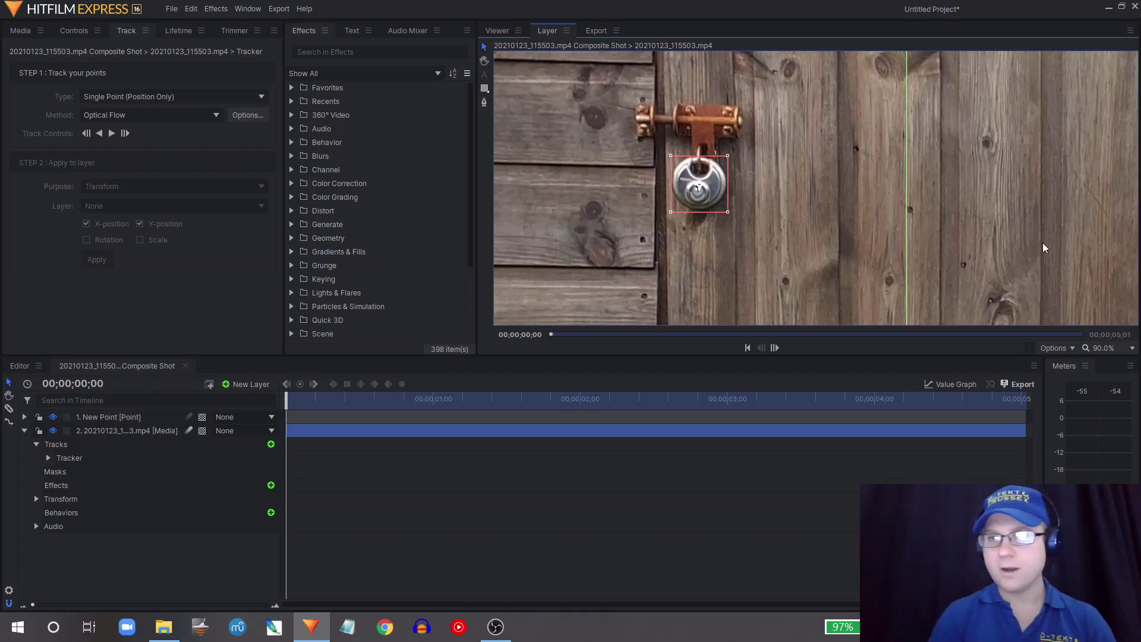
{"action": "scroll", "coordinate": [1043, 243], "scroll_direction": "down", "scroll_amount": 2}
{"action": "scroll", "coordinate": [1042, 243], "scroll_direction": "down", "scroll_amount": 1}
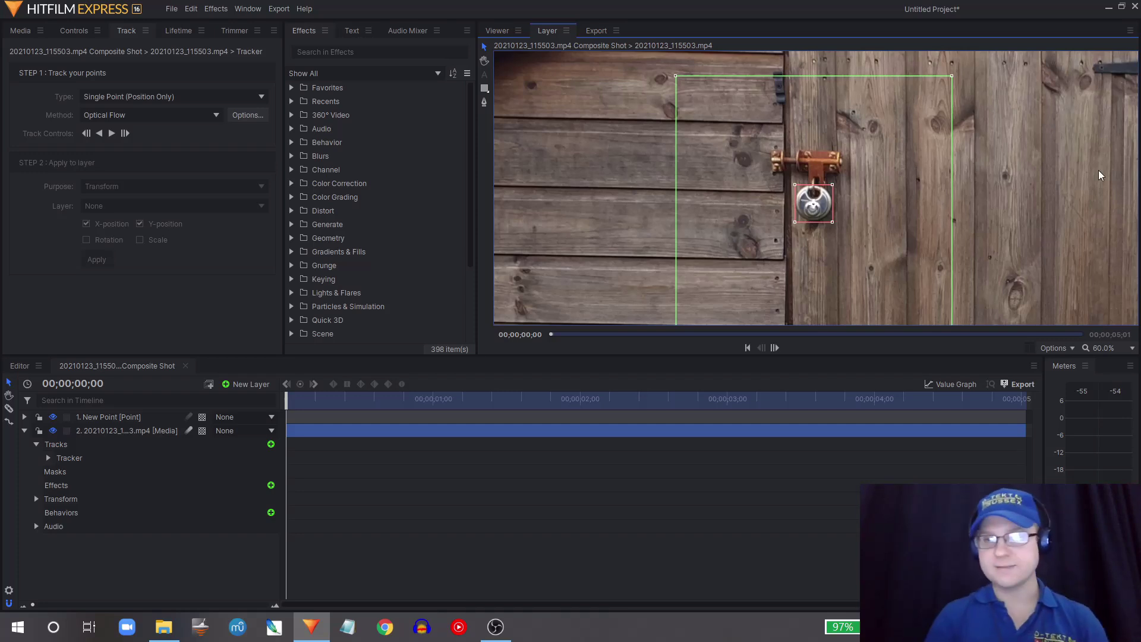
{"action": "left_click_drag", "start_coordinate": [1100, 202], "coordinate": [961, 186]}
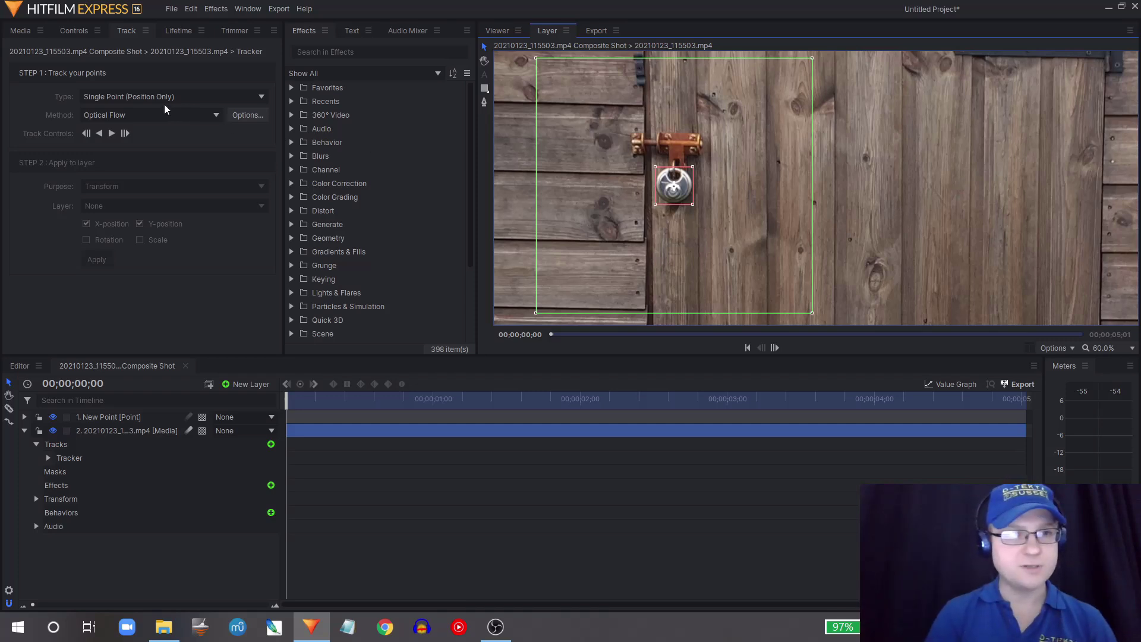
Change the track type to Double Points (Position/Scale/Rotation) and enlarge the second point's feature and search boxes.
{"action": "left_click", "coordinate": [147, 99]}
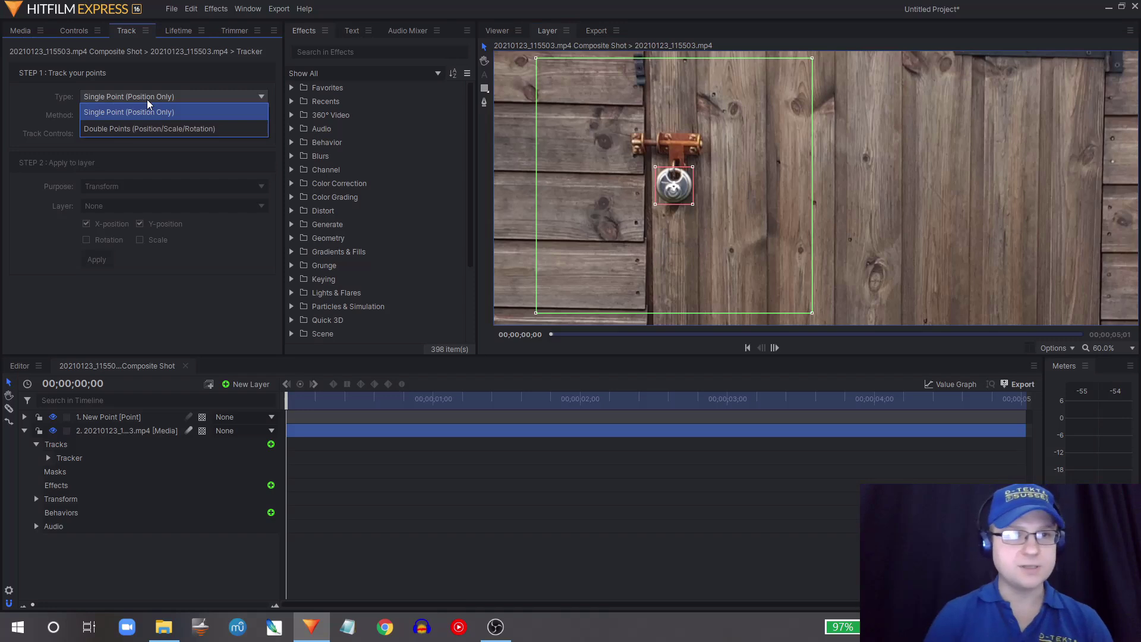
{"action": "left_click", "coordinate": [153, 128]}
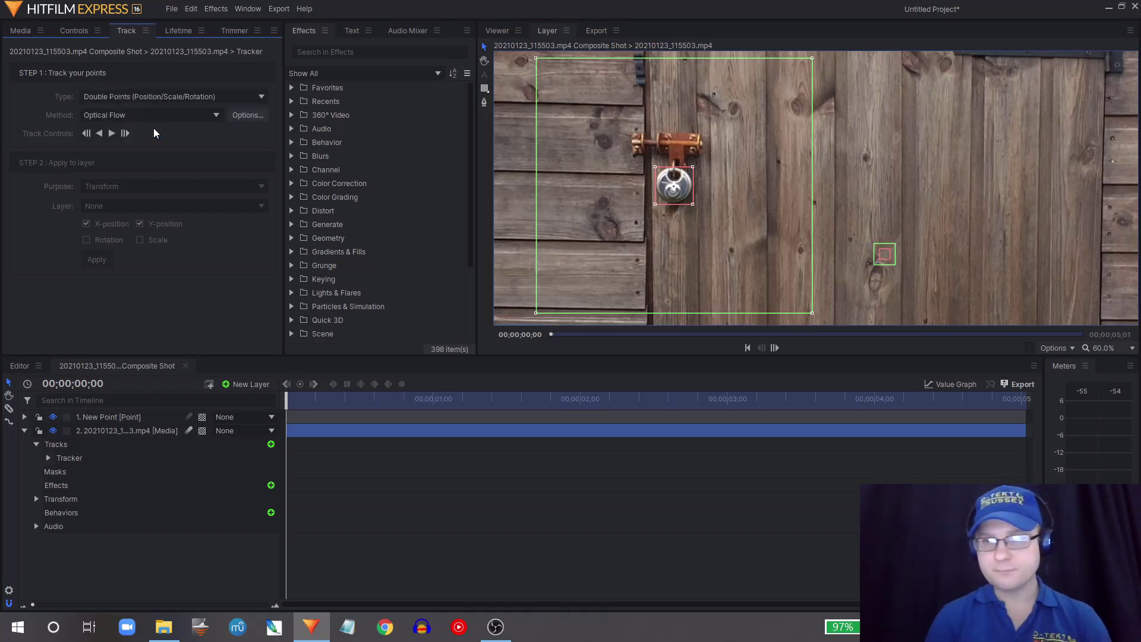
{"action": "left_click", "coordinate": [886, 256]}
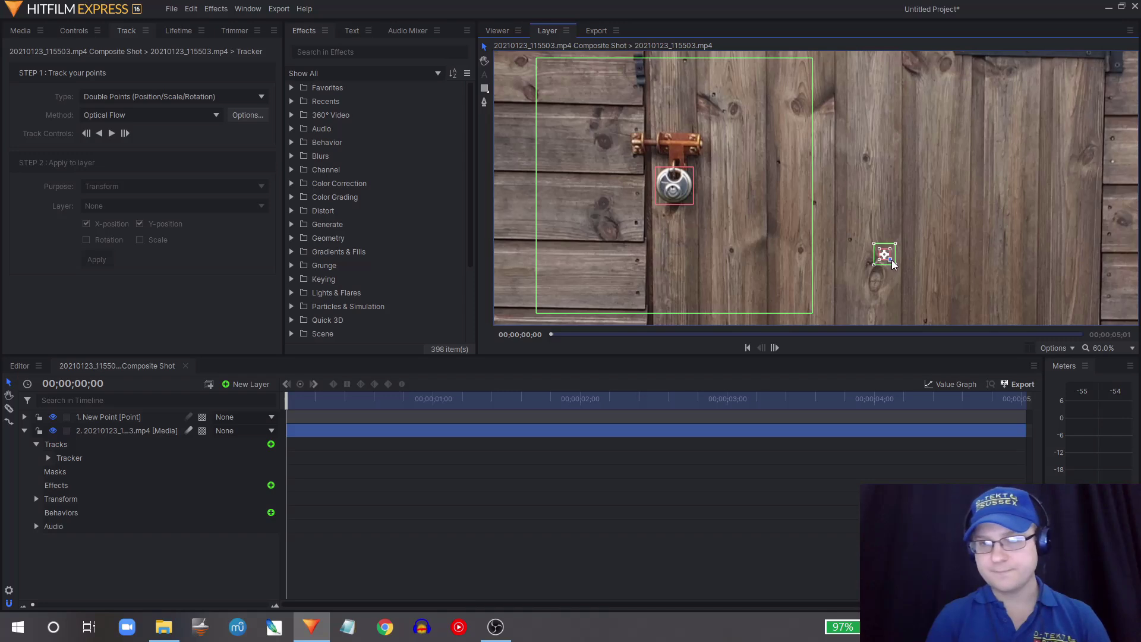
{"action": "mouse_move", "coordinate": [891, 259]}
{"action": "left_mouse_down"}
{"action": "mouse_move", "coordinate": [919, 291]}
{"action": "mouse_move", "coordinate": [908, 268]}
{"action": "left_mouse_up"}
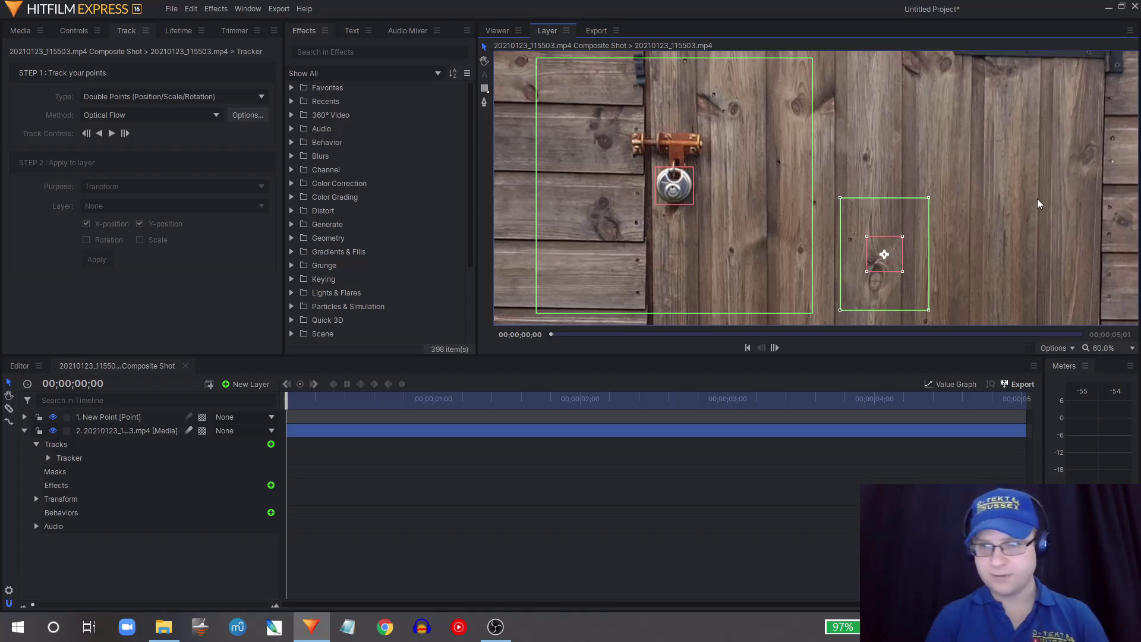
Place the second tracking point on the knot near the door's right edge, tighten its feature box and enlarge its search area.
{"action": "left_click_drag", "start_coordinate": [1038, 200], "coordinate": [824, 189]}
{"action": "left_click_drag", "start_coordinate": [676, 257], "coordinate": [880, 162]}
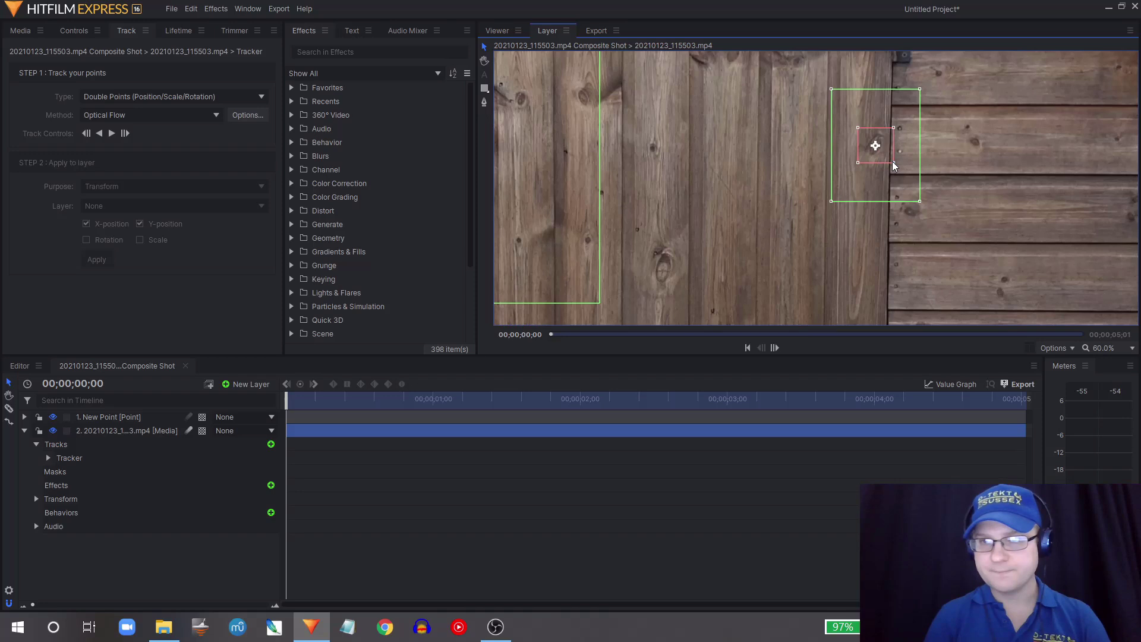
{"action": "left_click_drag", "start_coordinate": [894, 163], "coordinate": [886, 161]}
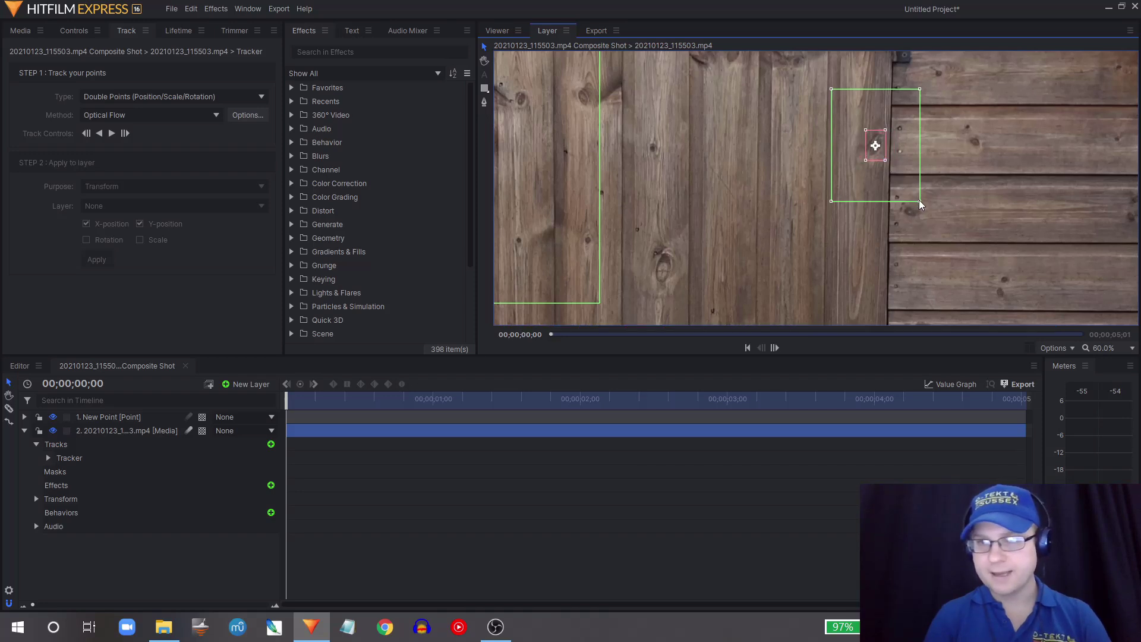
{"action": "left_click_drag", "start_coordinate": [920, 201], "coordinate": [988, 244]}
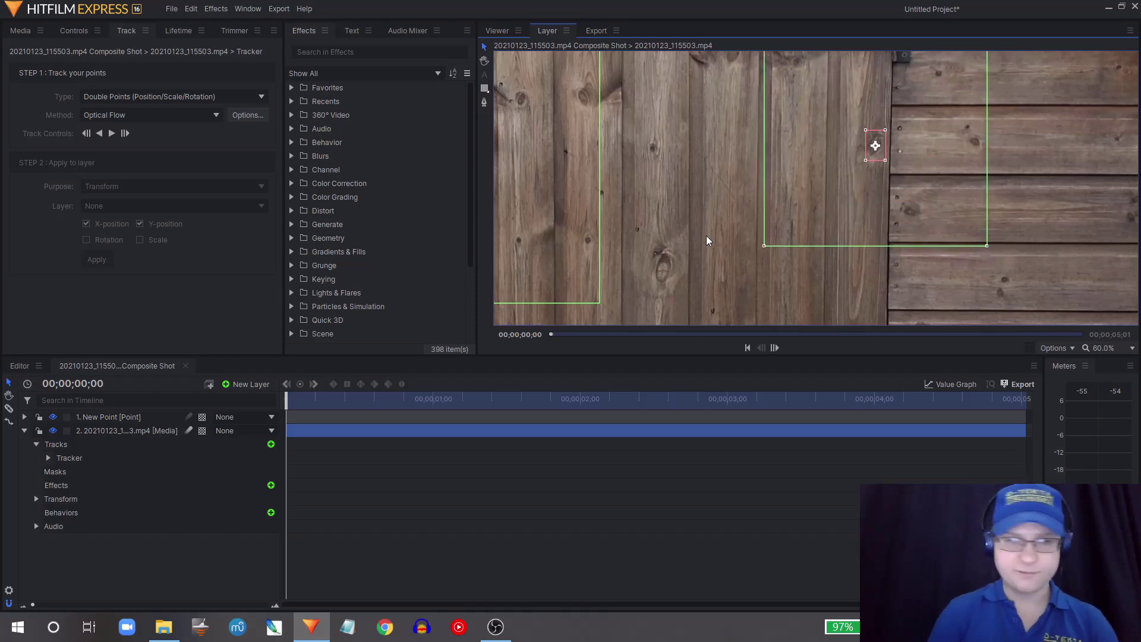
Track both points forward through the whole shed clip with Optical Flow and return the playhead to the start.
{"action": "left_click", "coordinate": [1119, 348]}
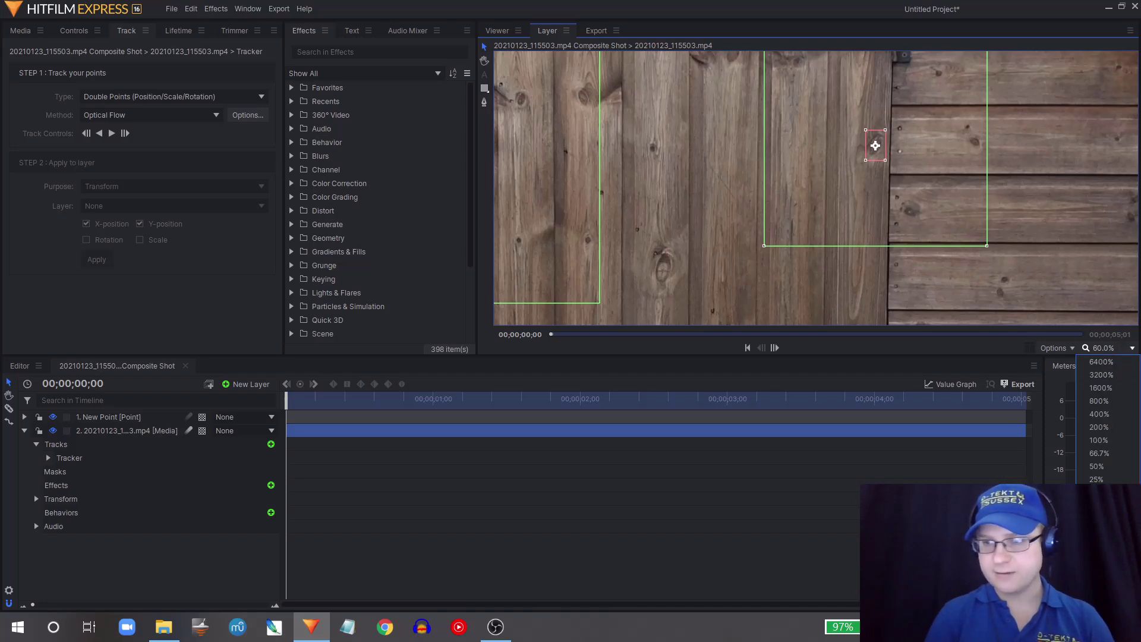
{"action": "left_click", "coordinate": [1100, 506]}
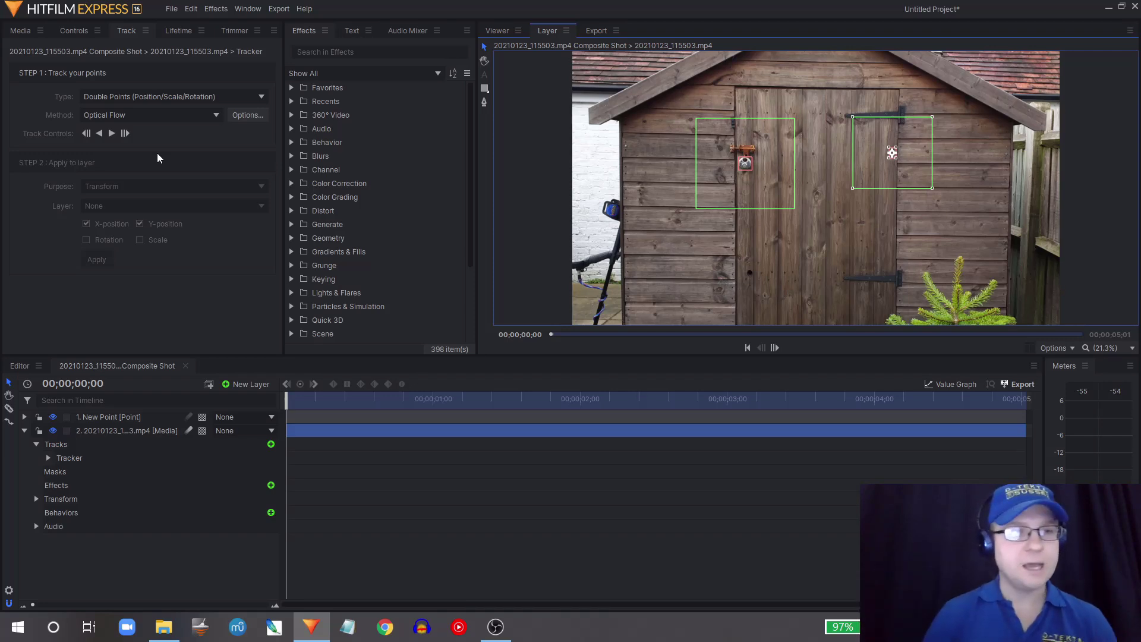
{"action": "left_click", "coordinate": [111, 134]}
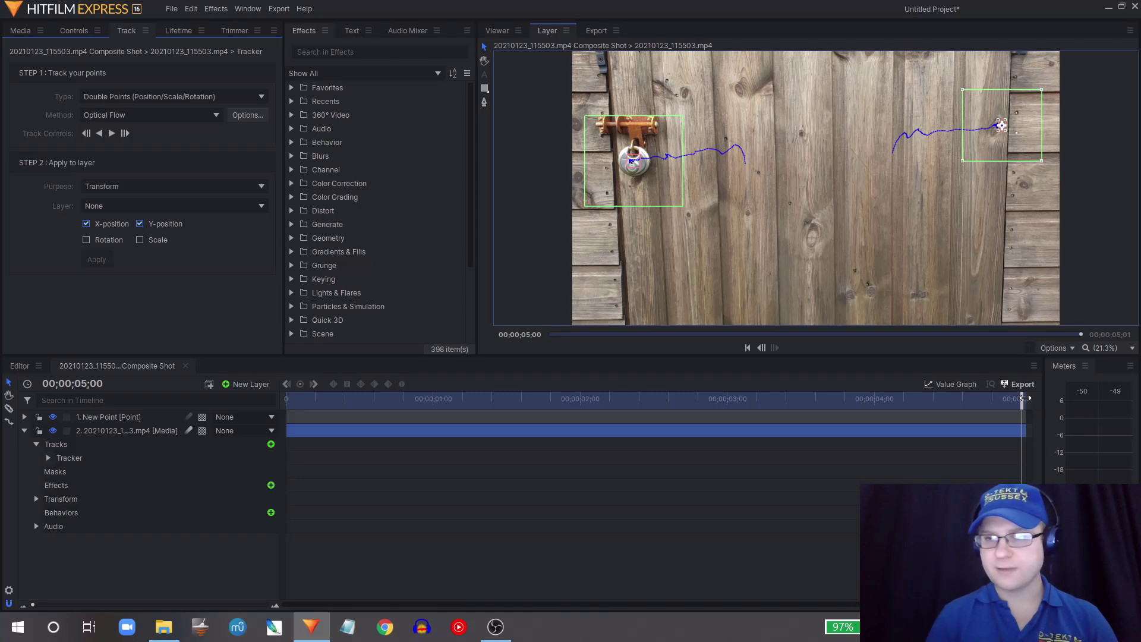
{"action": "left_click_drag", "start_coordinate": [1022, 397], "coordinate": [232, 446]}
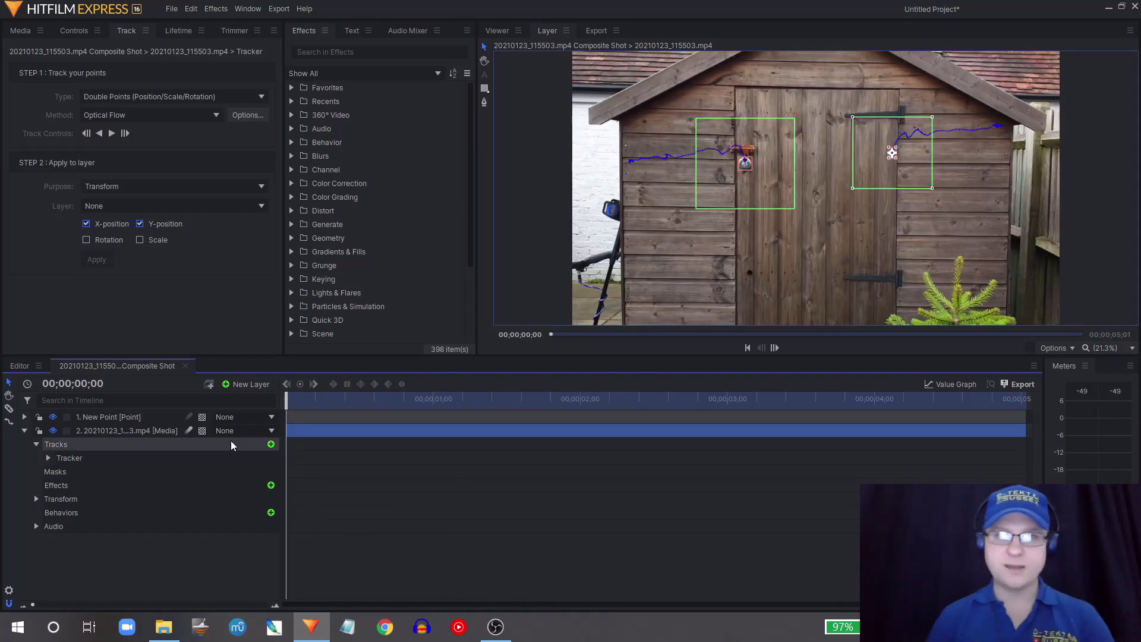
Include rotation and scale with the position tracking data and choose the New Point layer as its target.
{"action": "left_click", "coordinate": [114, 241]}
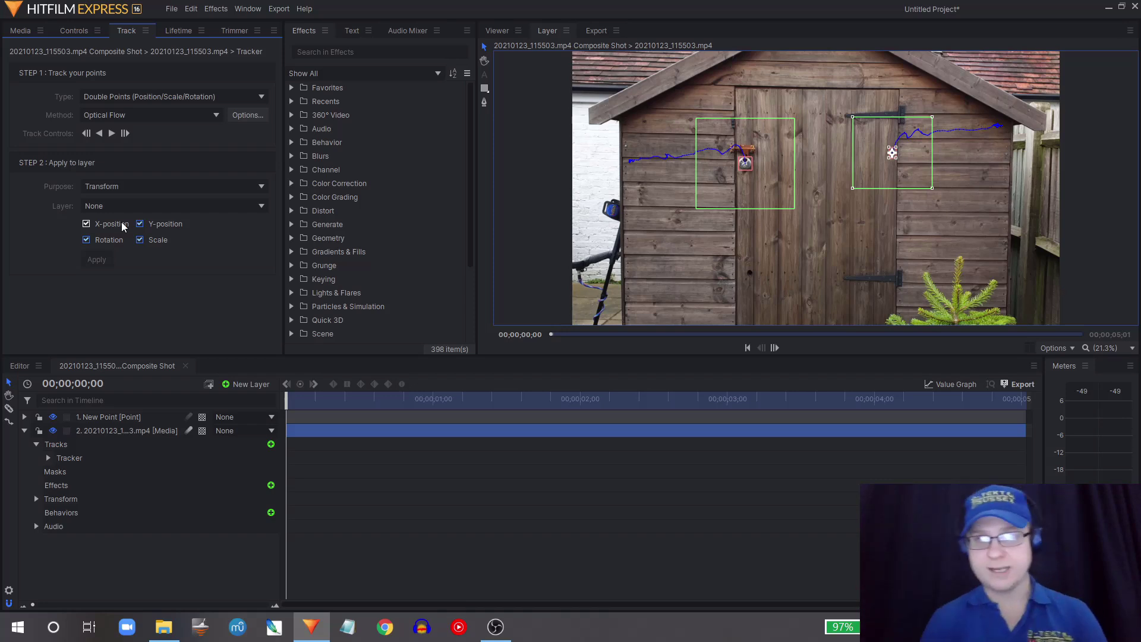
{"action": "left_click", "coordinate": [113, 207]}
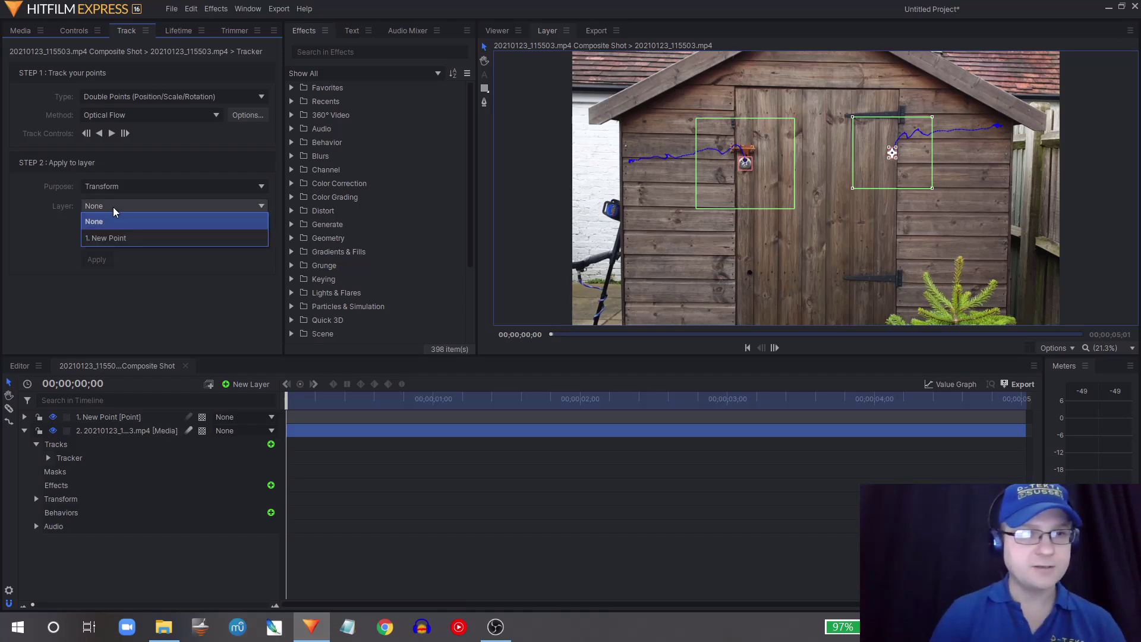
{"action": "left_click", "coordinate": [140, 237]}
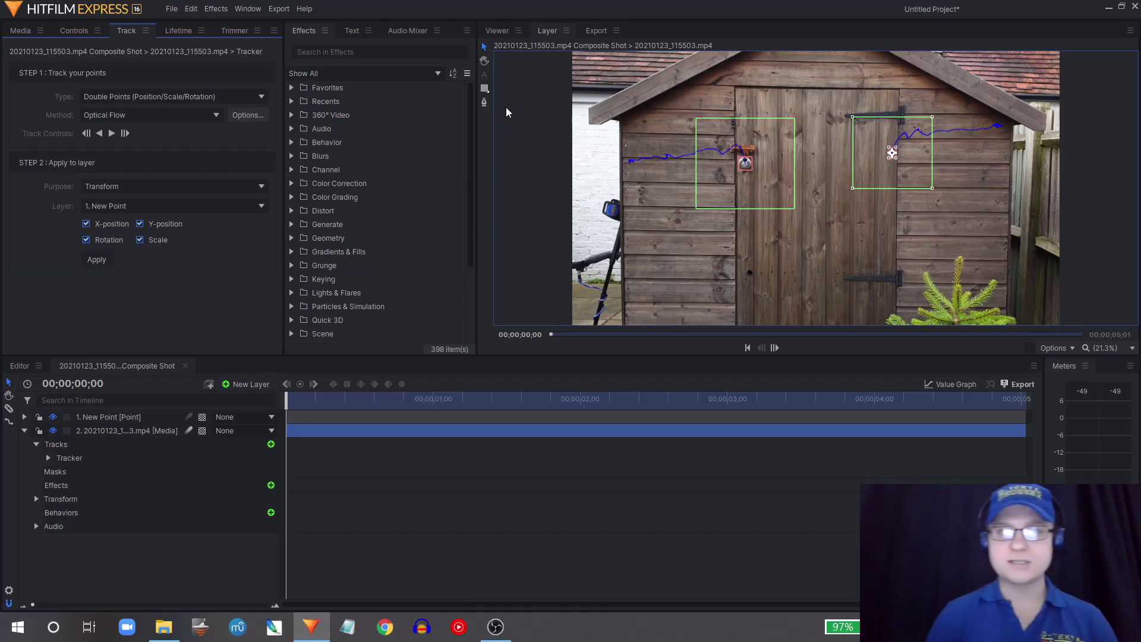
Show the composite in the viewer and add Logo with Transparency2.png as the top layer at the start of the timeline.
{"action": "left_click", "coordinate": [501, 33]}
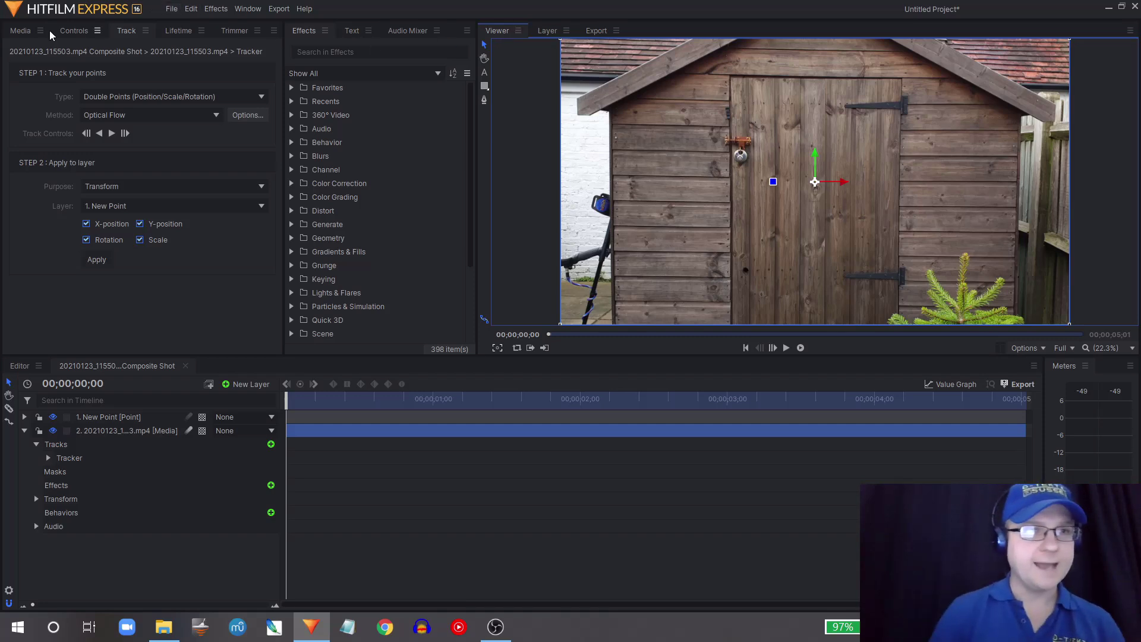
{"action": "left_click", "coordinate": [24, 31]}
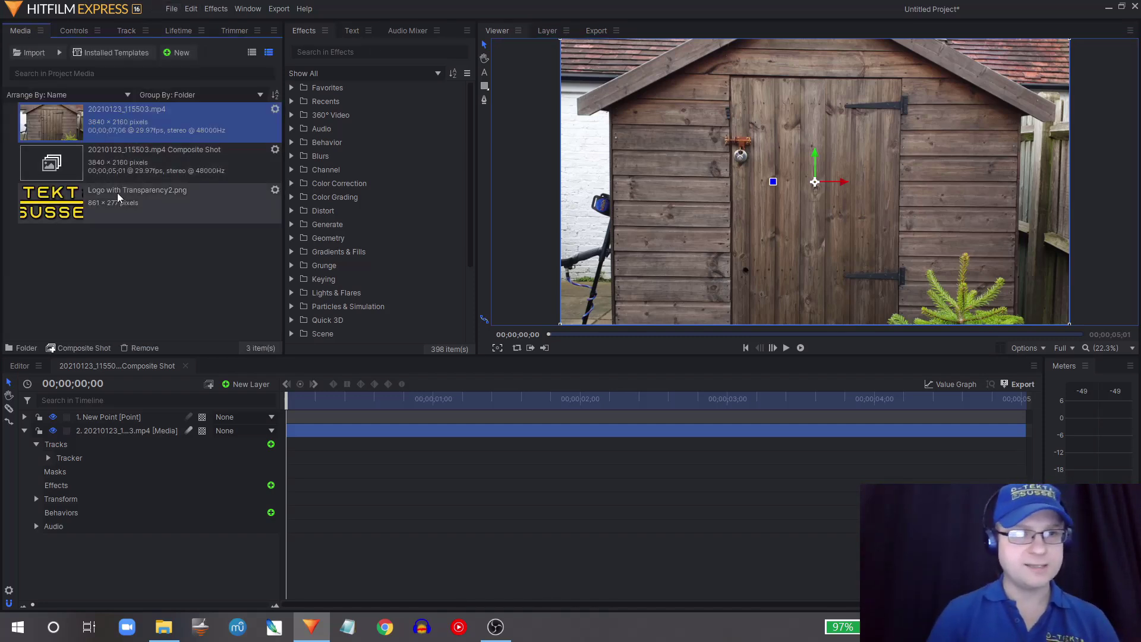
{"action": "left_click_drag", "start_coordinate": [113, 206], "coordinate": [287, 411]}
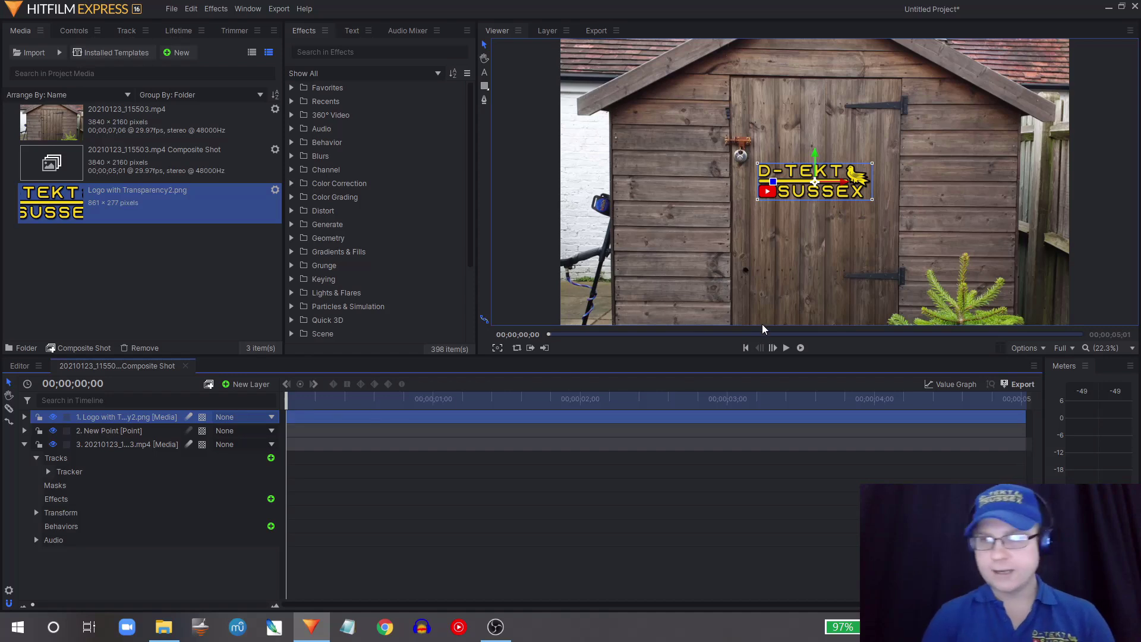
Position the logo on the upper shed door beside the padlock, enlarging it slightly and tilting it to match the door.
{"action": "left_click_drag", "start_coordinate": [862, 194], "coordinate": [867, 156]}
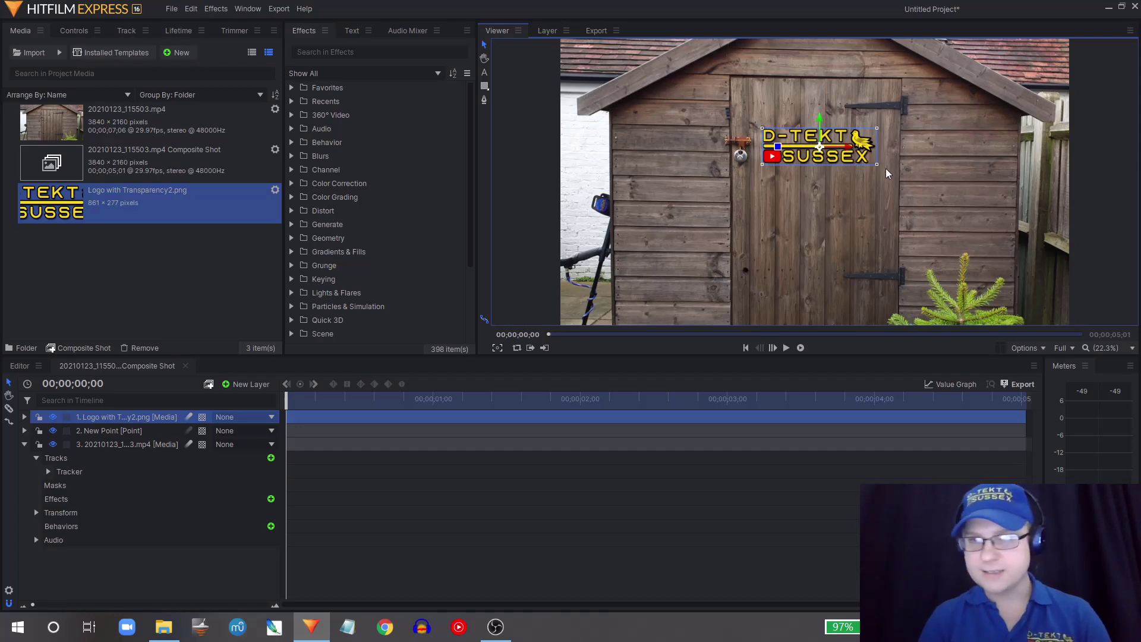
{"action": "left_click_drag", "start_coordinate": [879, 166], "coordinate": [885, 169]}
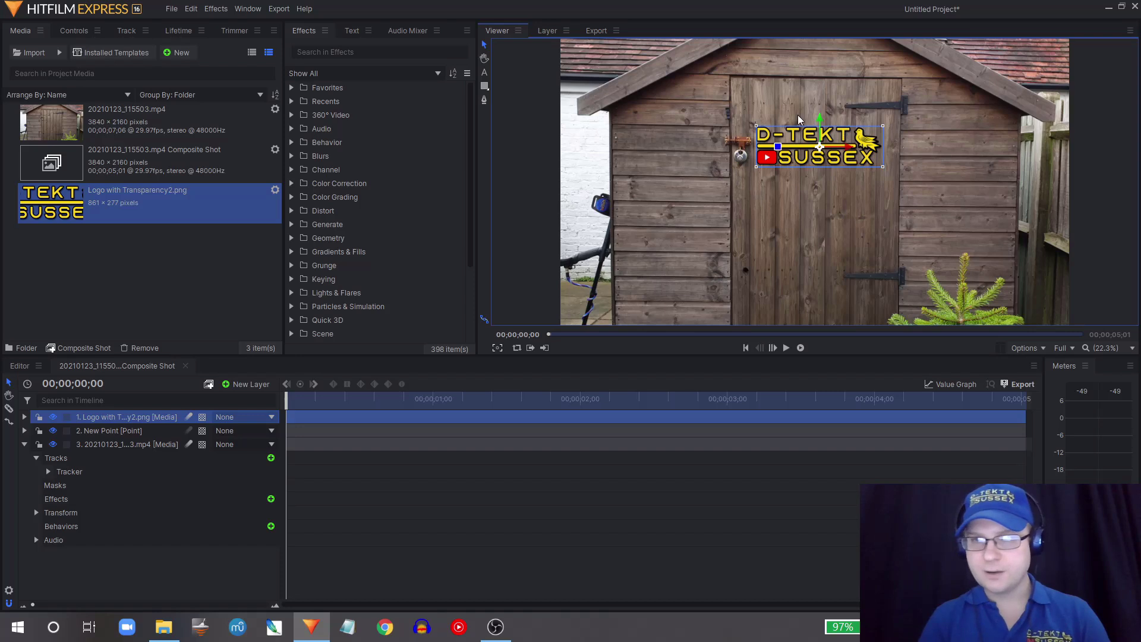
{"action": "left_click_drag", "start_coordinate": [780, 149], "coordinate": [692, 146]}
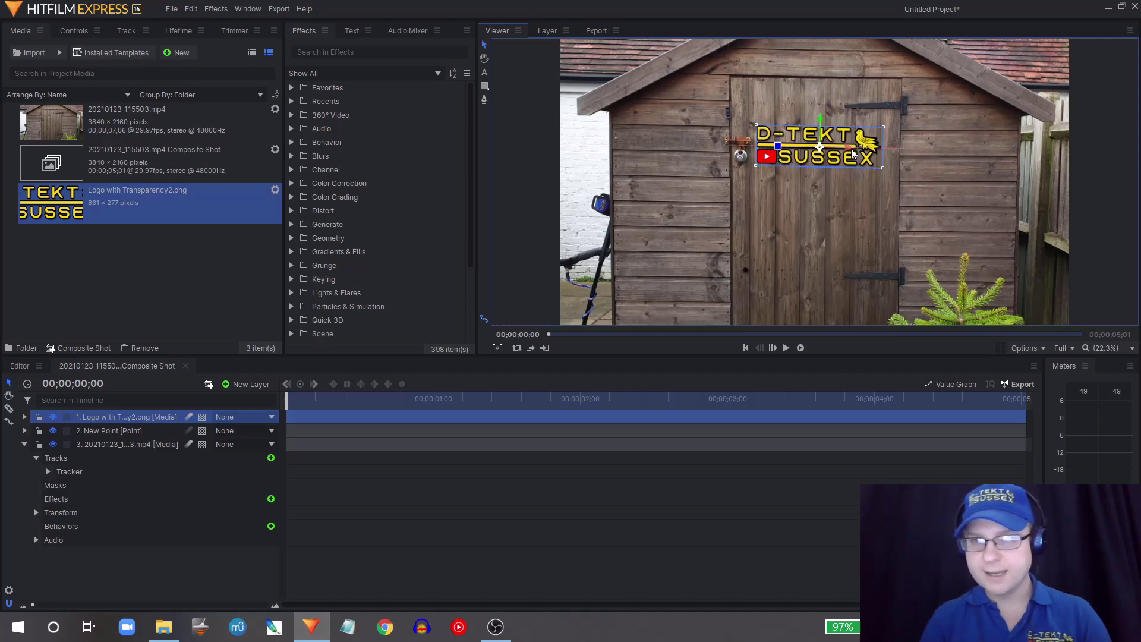
{"action": "left_click_drag", "start_coordinate": [852, 155], "coordinate": [853, 157]}
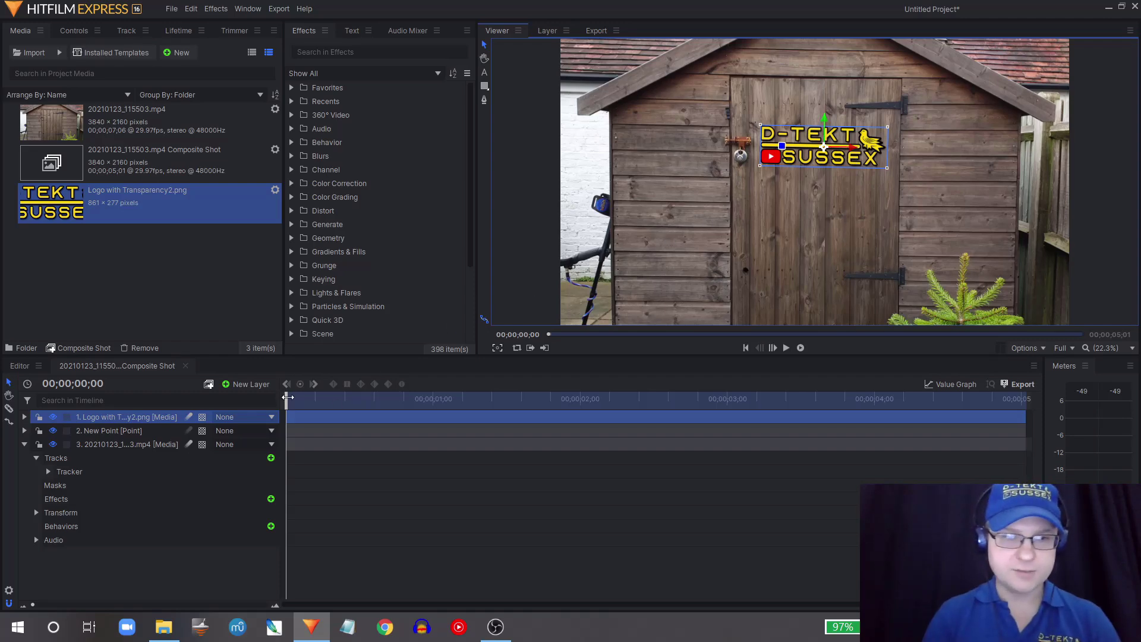
Parent the logo layer to the New Point layer and scrub the opening second to check the tracking.
{"action": "left_click_drag", "start_coordinate": [287, 398], "coordinate": [247, 418]}
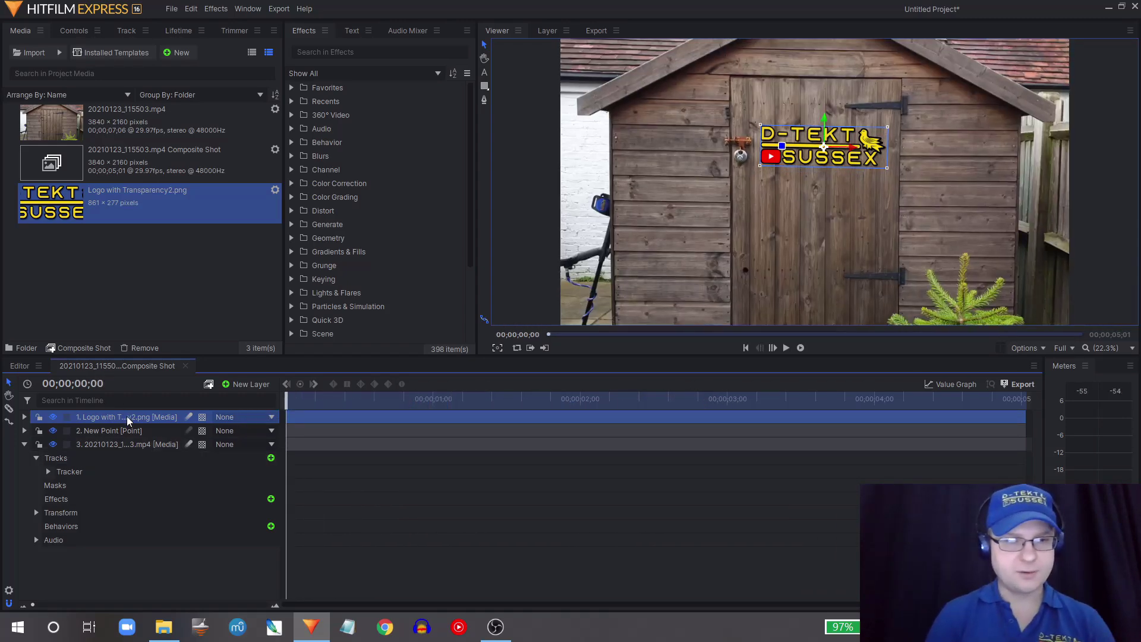
{"action": "left_click", "coordinate": [228, 418]}
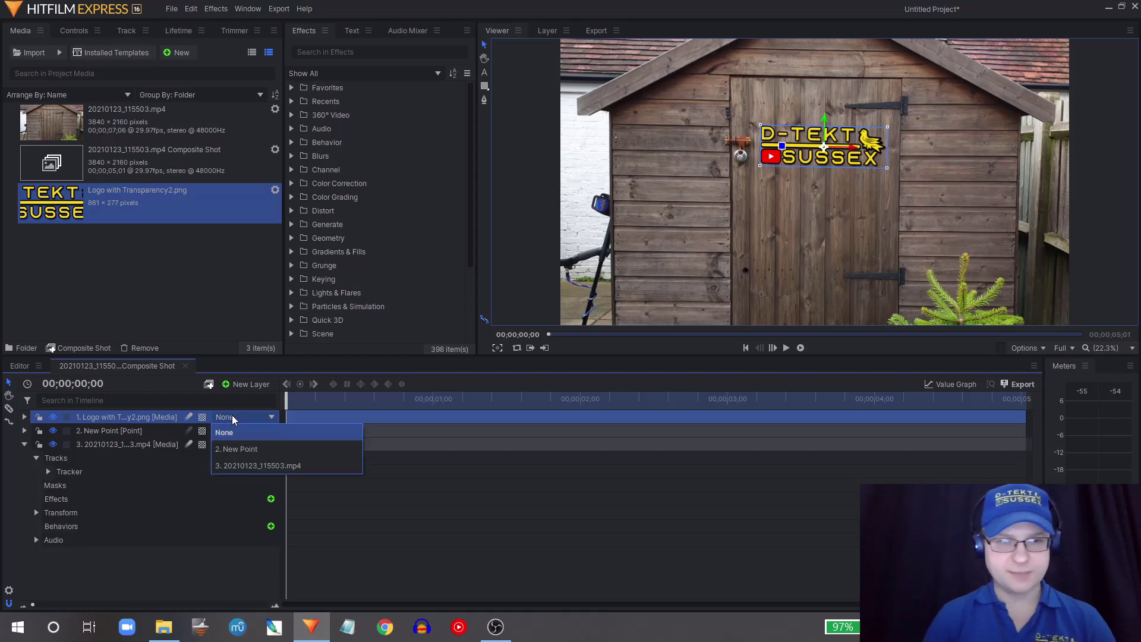
{"action": "left_click", "coordinate": [270, 448]}
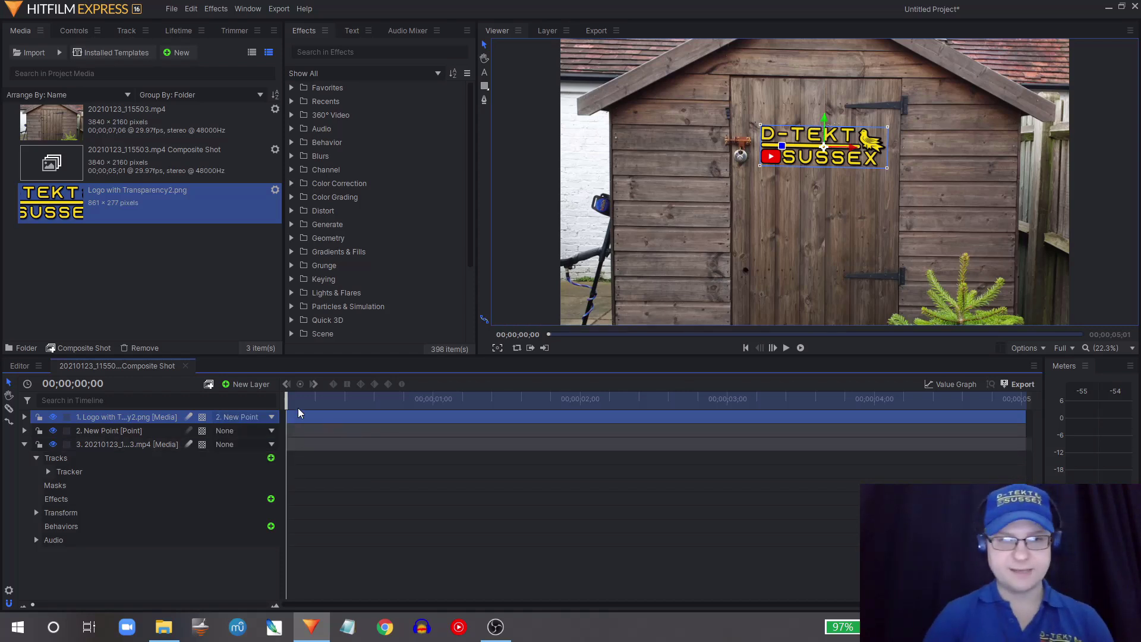
{"action": "left_click_drag", "start_coordinate": [286, 404], "coordinate": [409, 445]}
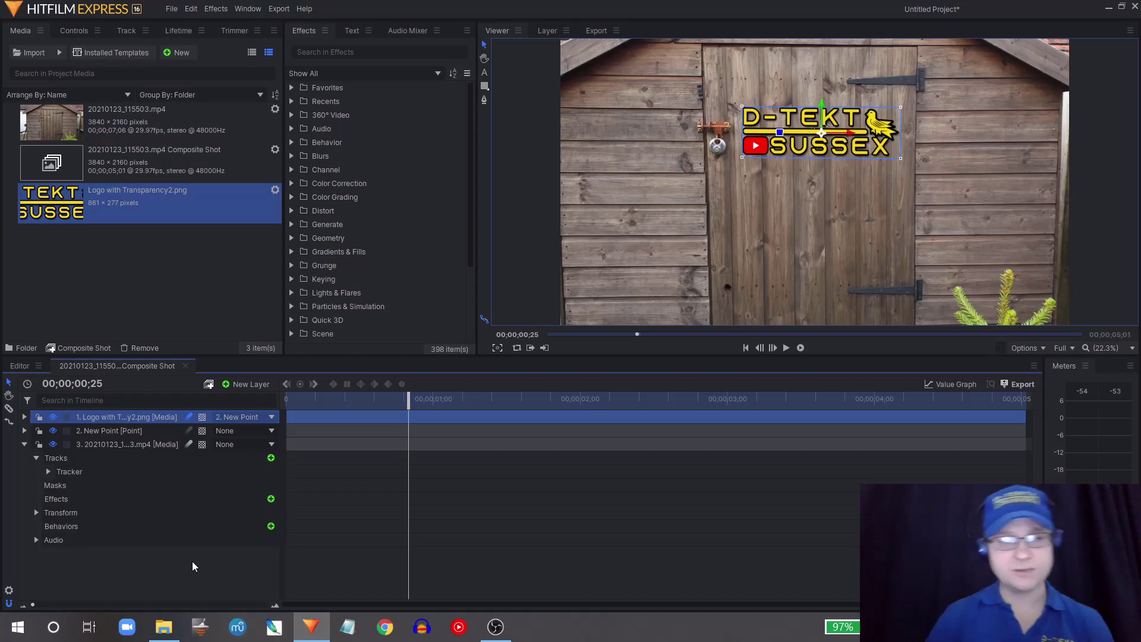
Apply the Diffuse blur effect to the logo layer and scrub back towards the start to check it.
{"action": "left_click", "coordinate": [292, 157]}
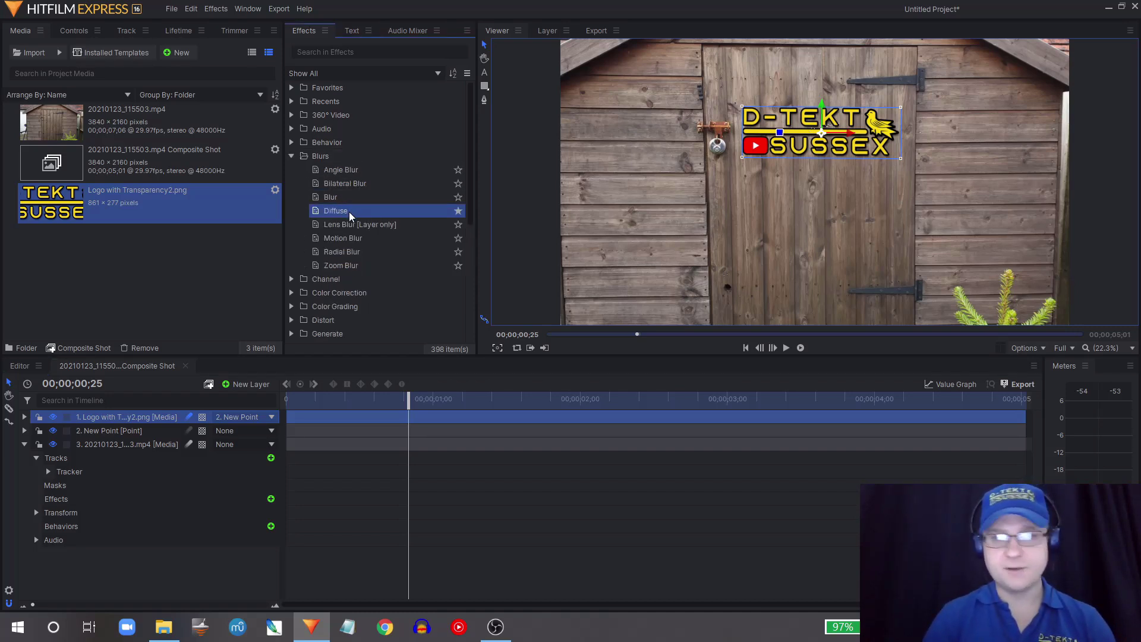
{"action": "left_click_drag", "start_coordinate": [348, 211], "coordinate": [335, 405]}
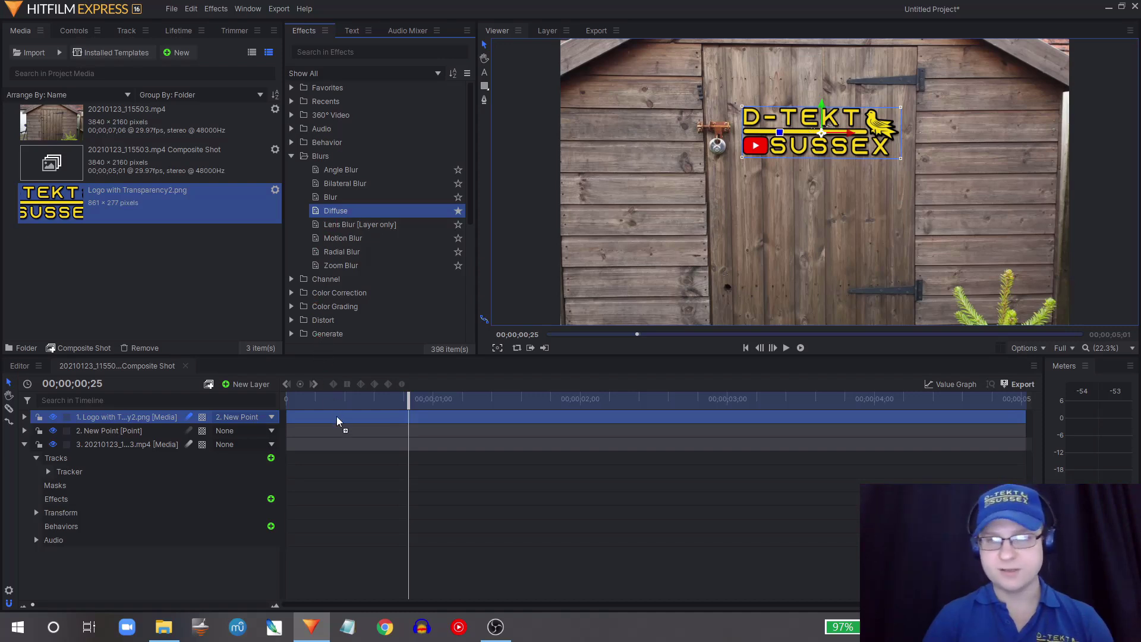
{"action": "left_click_drag", "start_coordinate": [336, 416], "coordinate": [336, 416]}
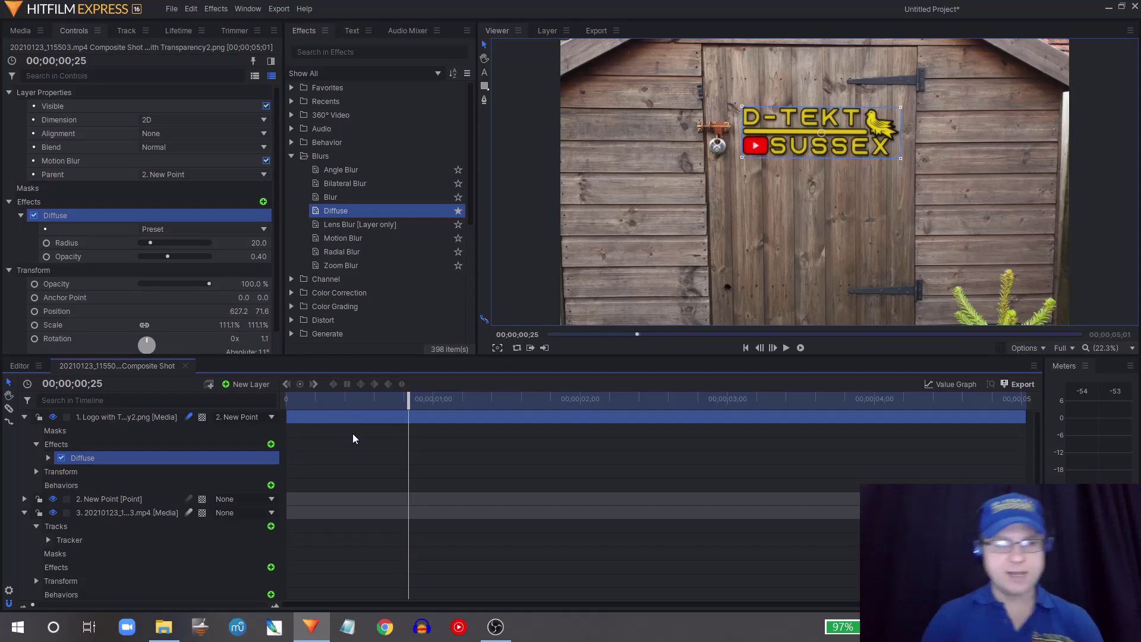
{"action": "left_click_drag", "start_coordinate": [362, 416], "coordinate": [313, 416]}
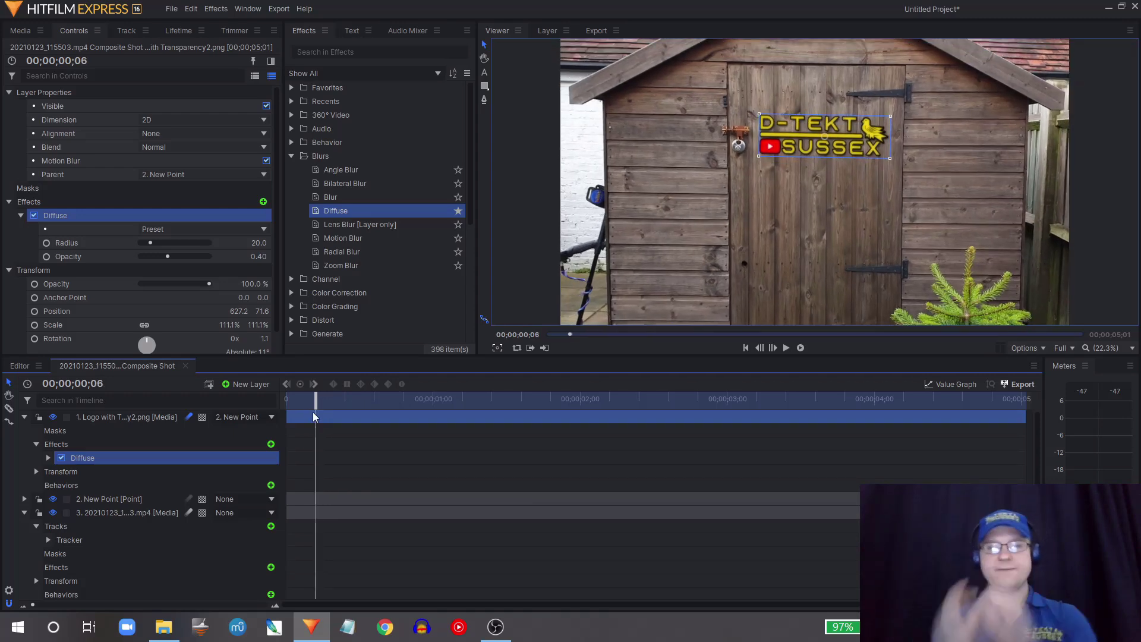
Lower the logo layer's opacity to 89% and return the playhead to the start of the timeline.
{"action": "left_click", "coordinate": [205, 284]}
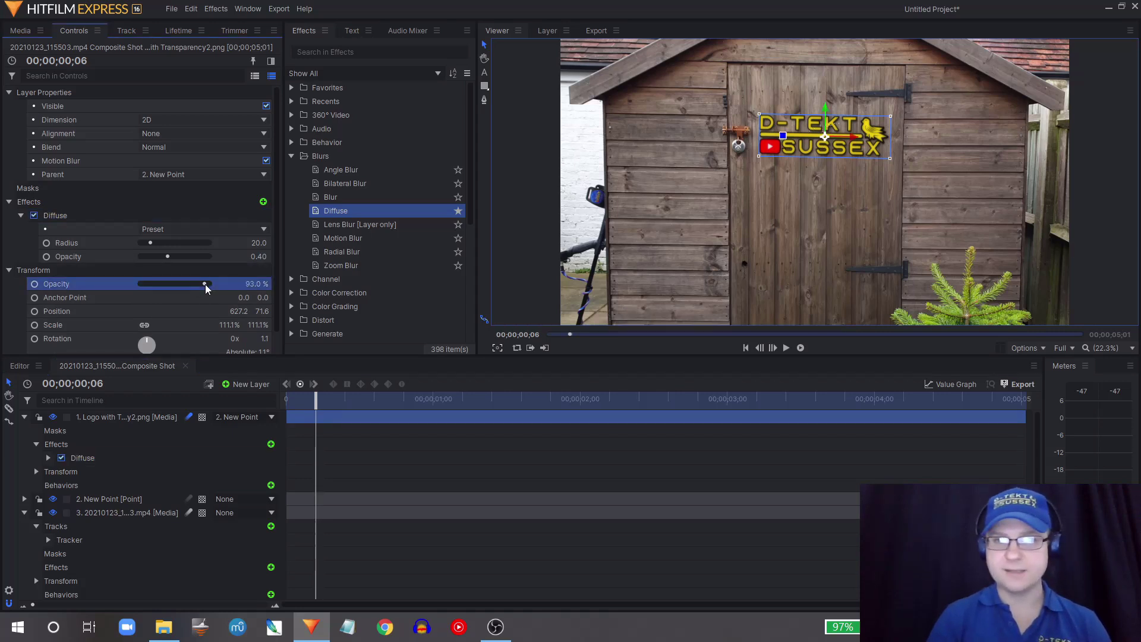
{"action": "left_click_drag", "start_coordinate": [204, 284], "coordinate": [201, 287]}
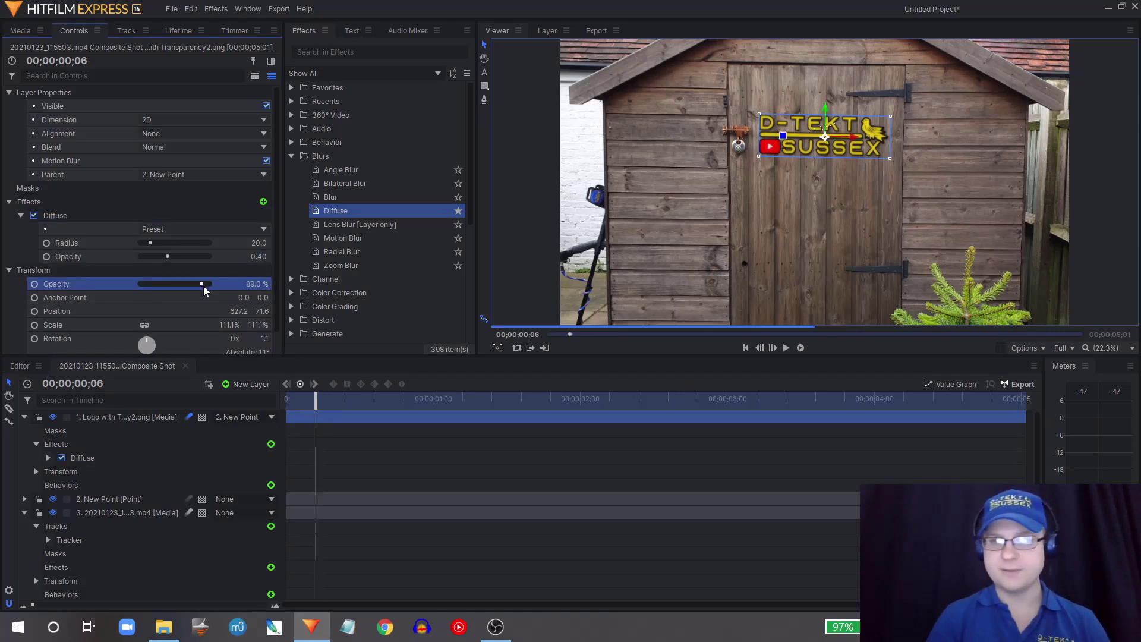
{"action": "left_click_drag", "start_coordinate": [315, 400], "coordinate": [294, 408]}
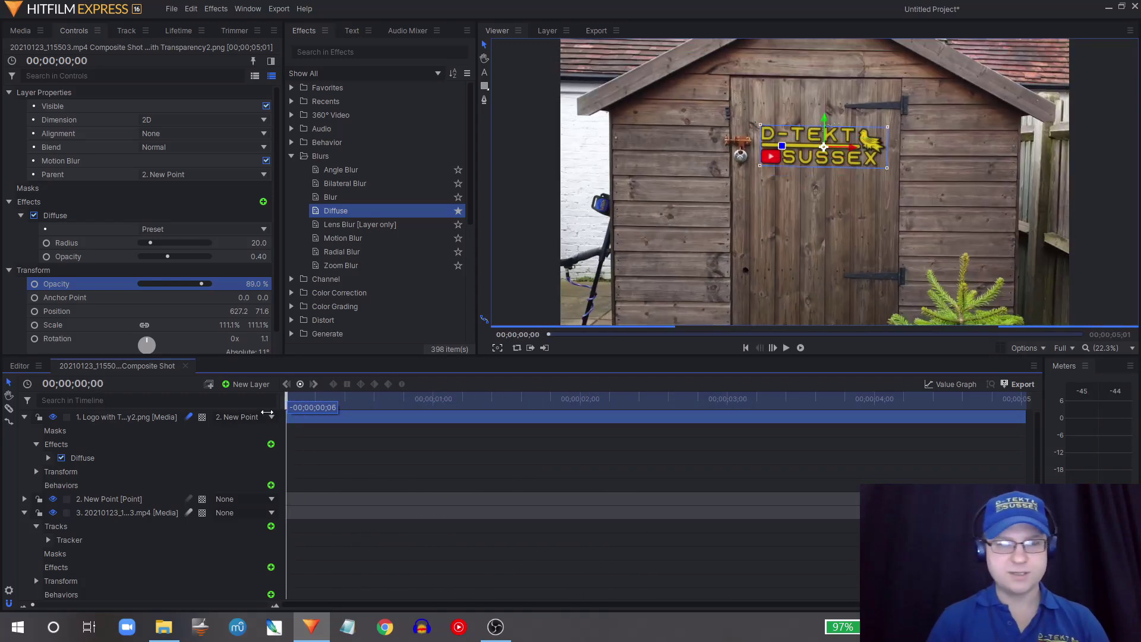